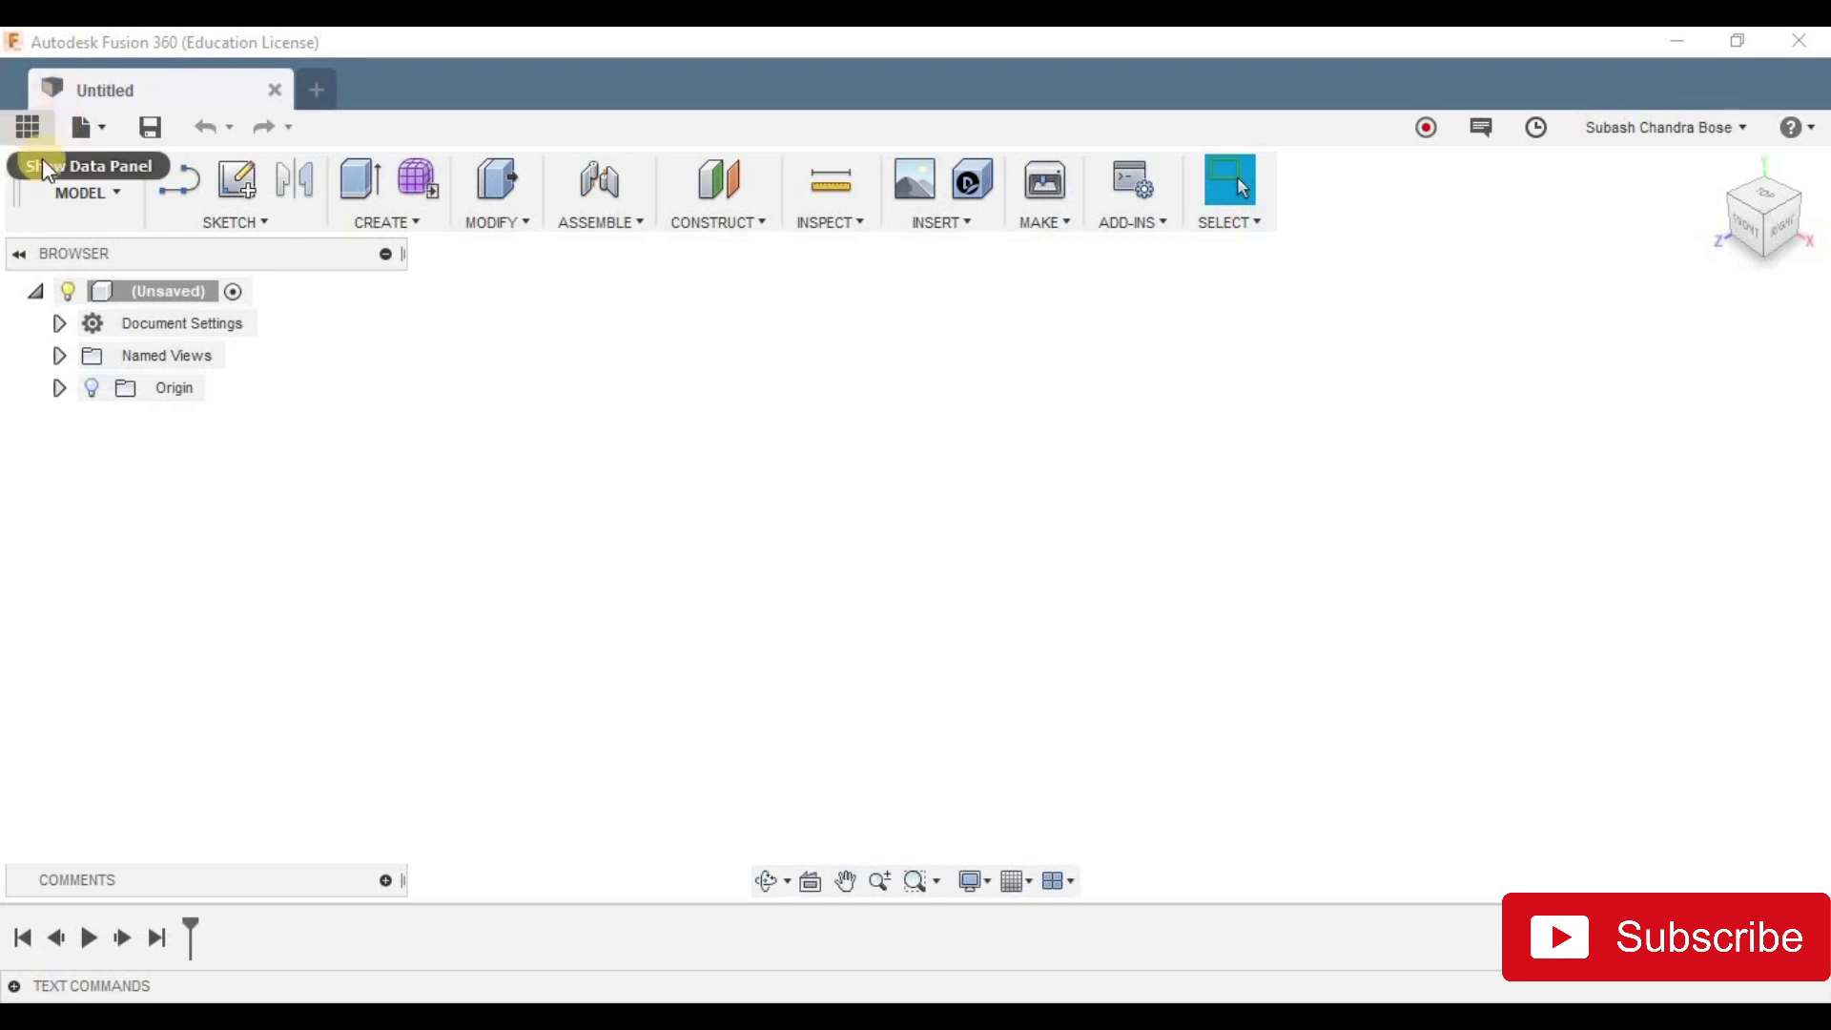
Step: Show the data panel and look through the folders and designs stored in My First Project
{"action": "left_click", "coordinate": [23, 128]}
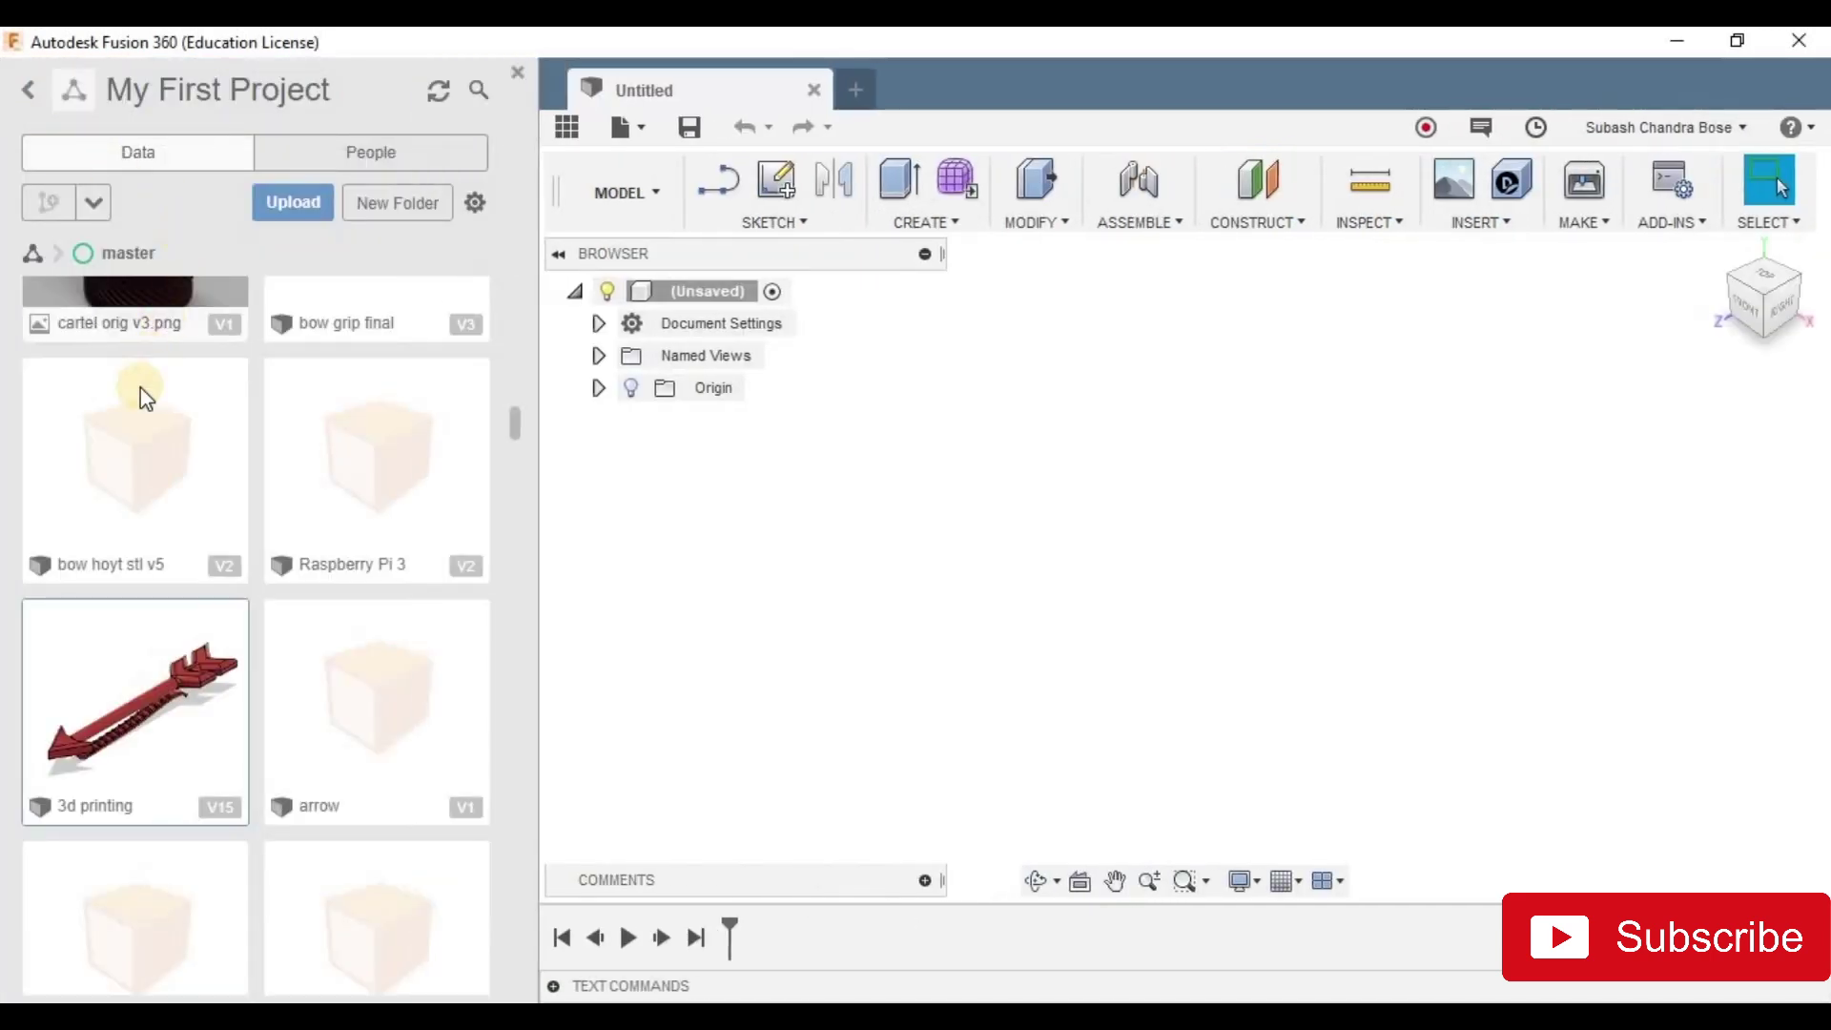
{"action": "scroll", "coordinate": [162, 437], "scroll_direction": "up", "scroll_amount": 10}
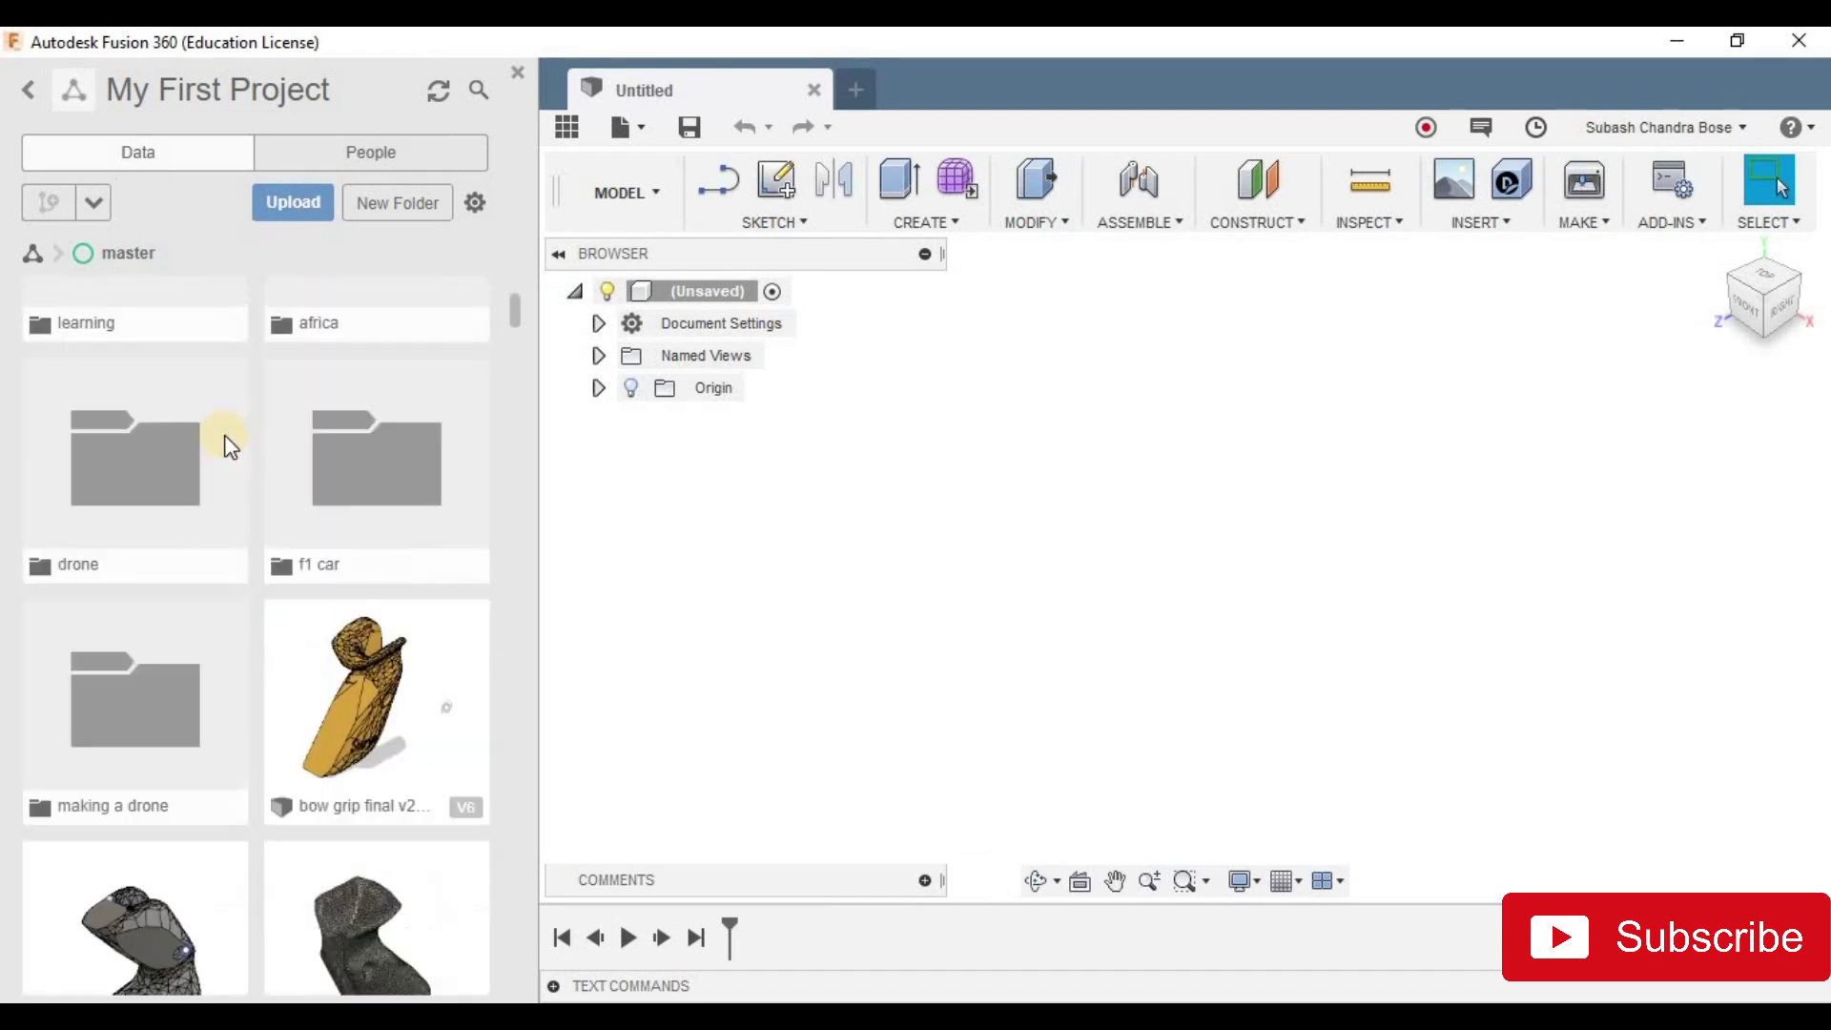
{"action": "scroll", "coordinate": [228, 444], "scroll_direction": "up", "scroll_amount": 5}
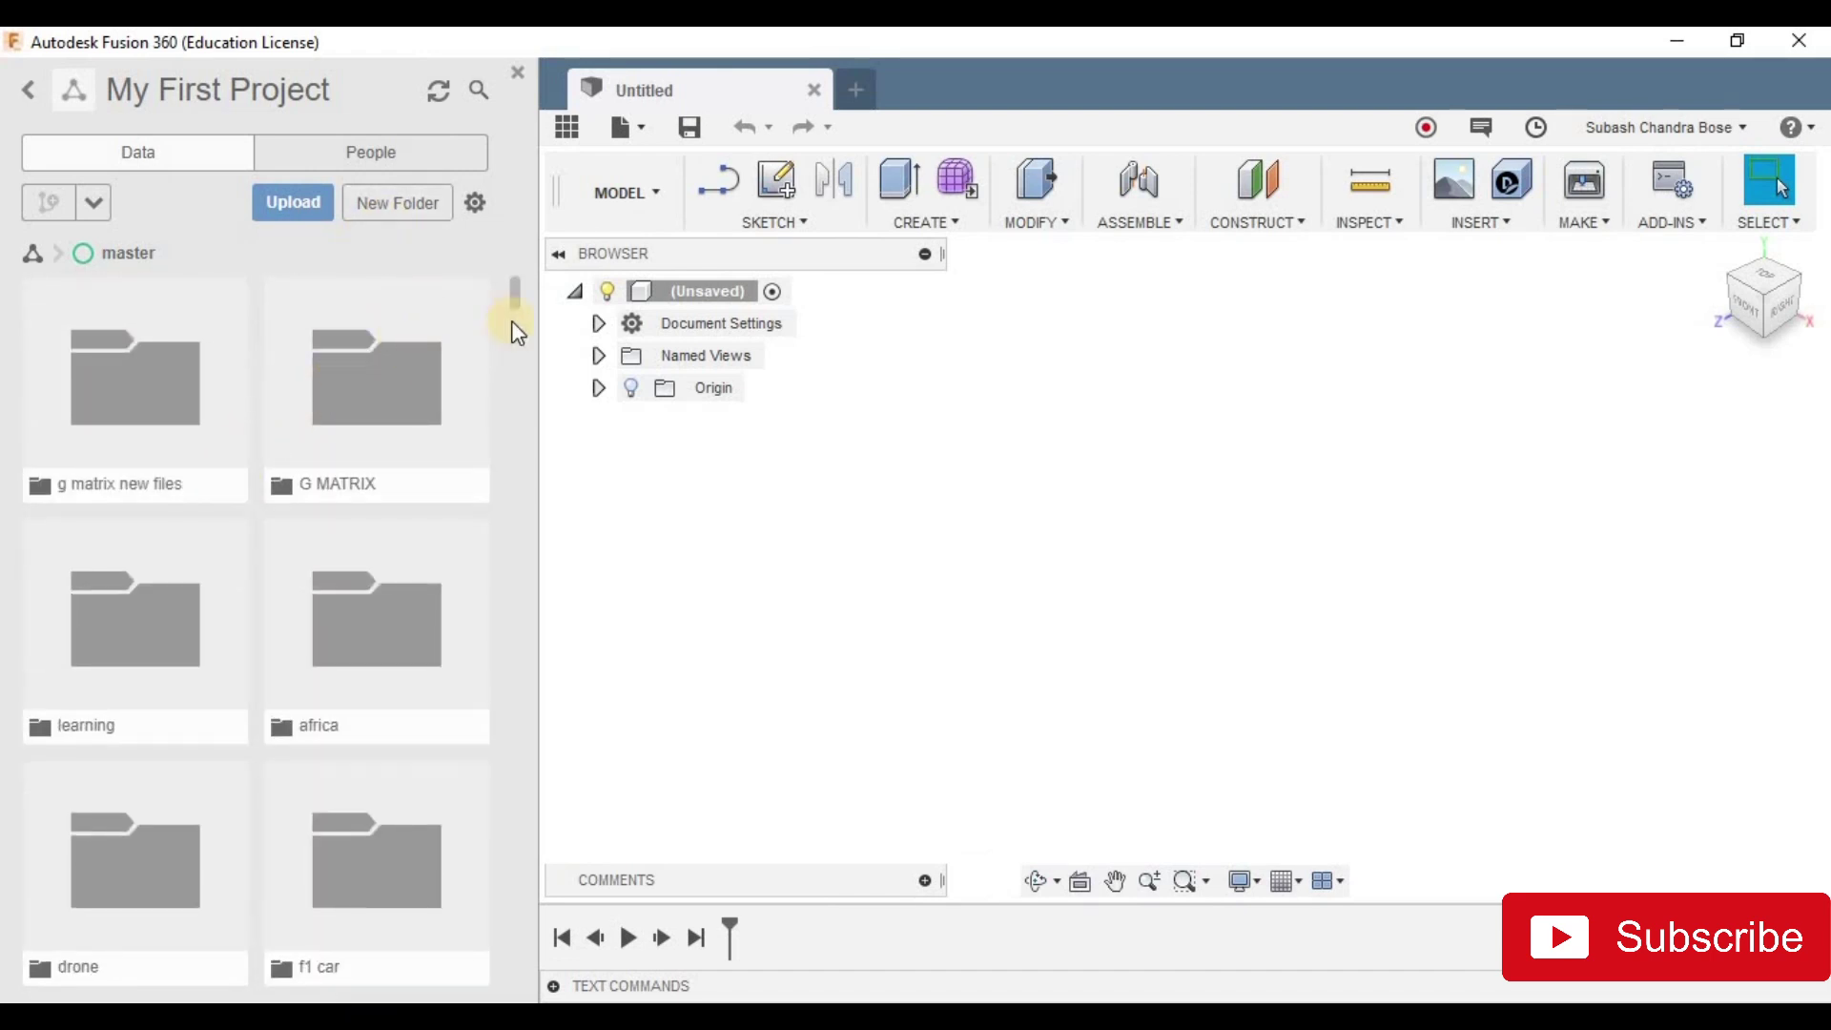
{"action": "left_click", "coordinate": [299, 197]}
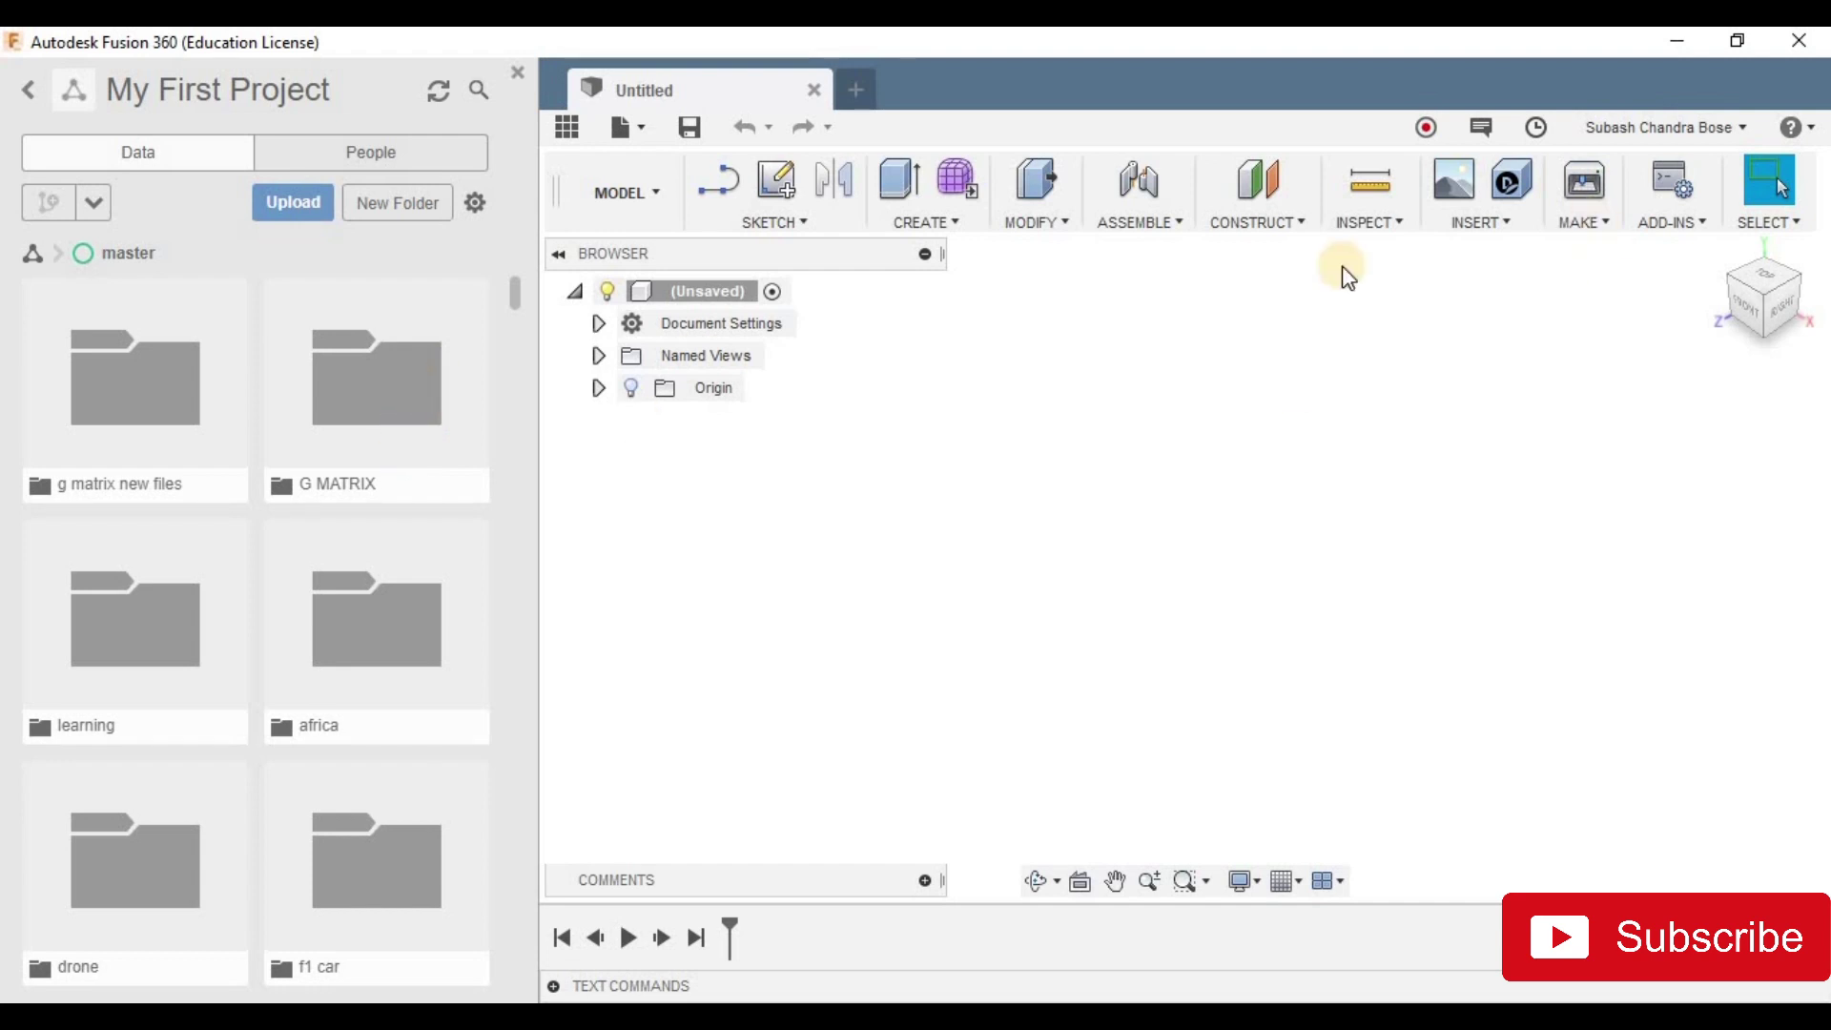
Step: Switch to working offline and try to upload a file to My First Project
{"action": "left_click", "coordinate": [1534, 129]}
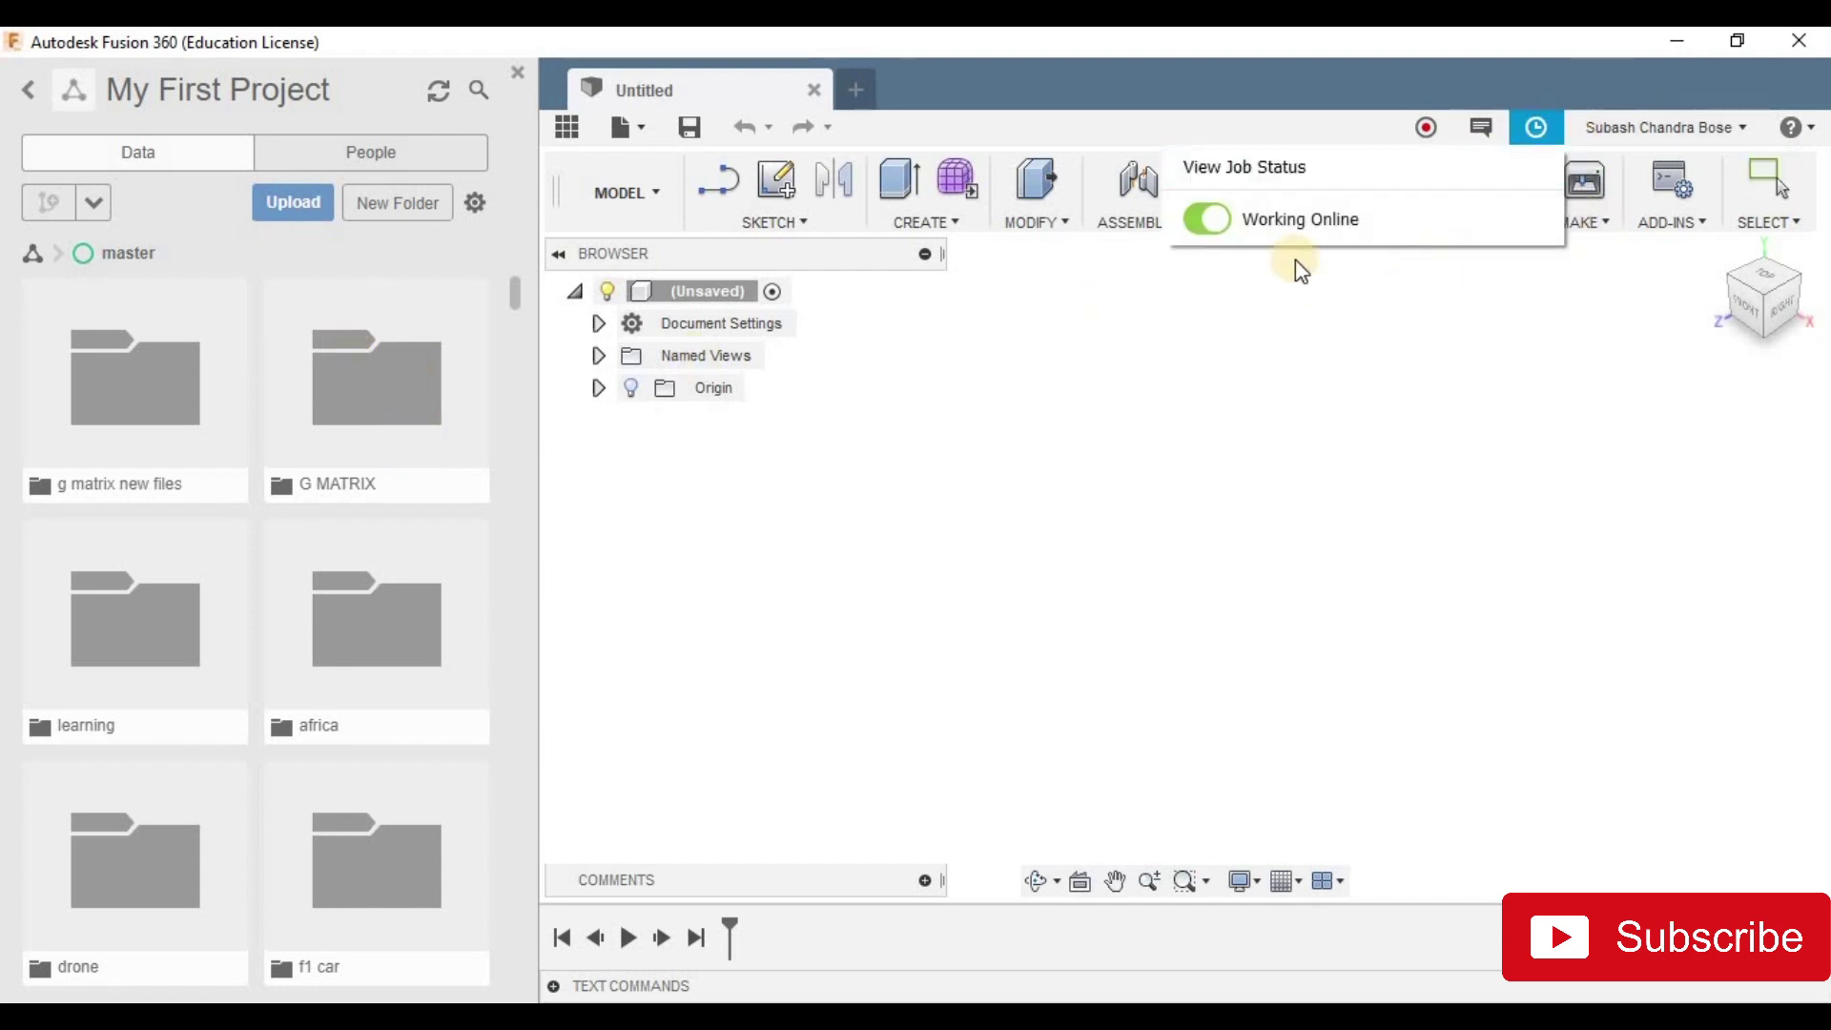
{"action": "left_click", "coordinate": [1194, 227]}
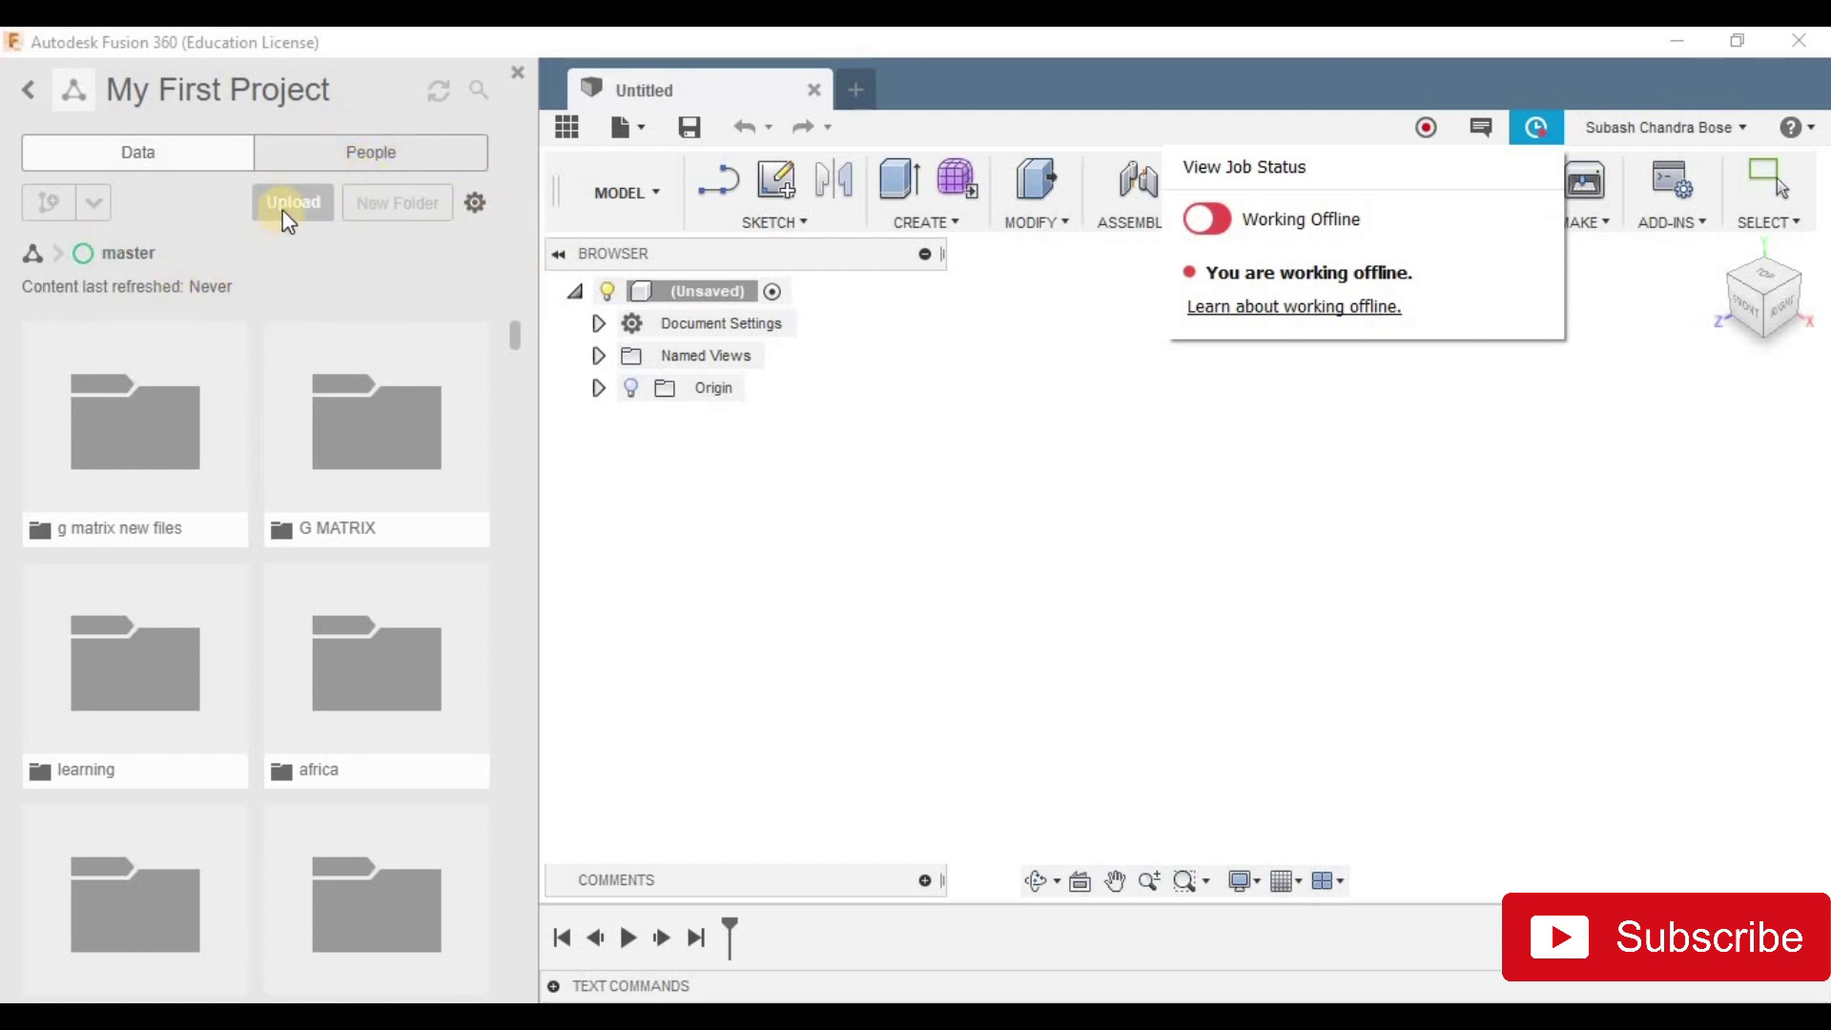
{"action": "left_click", "coordinate": [319, 210]}
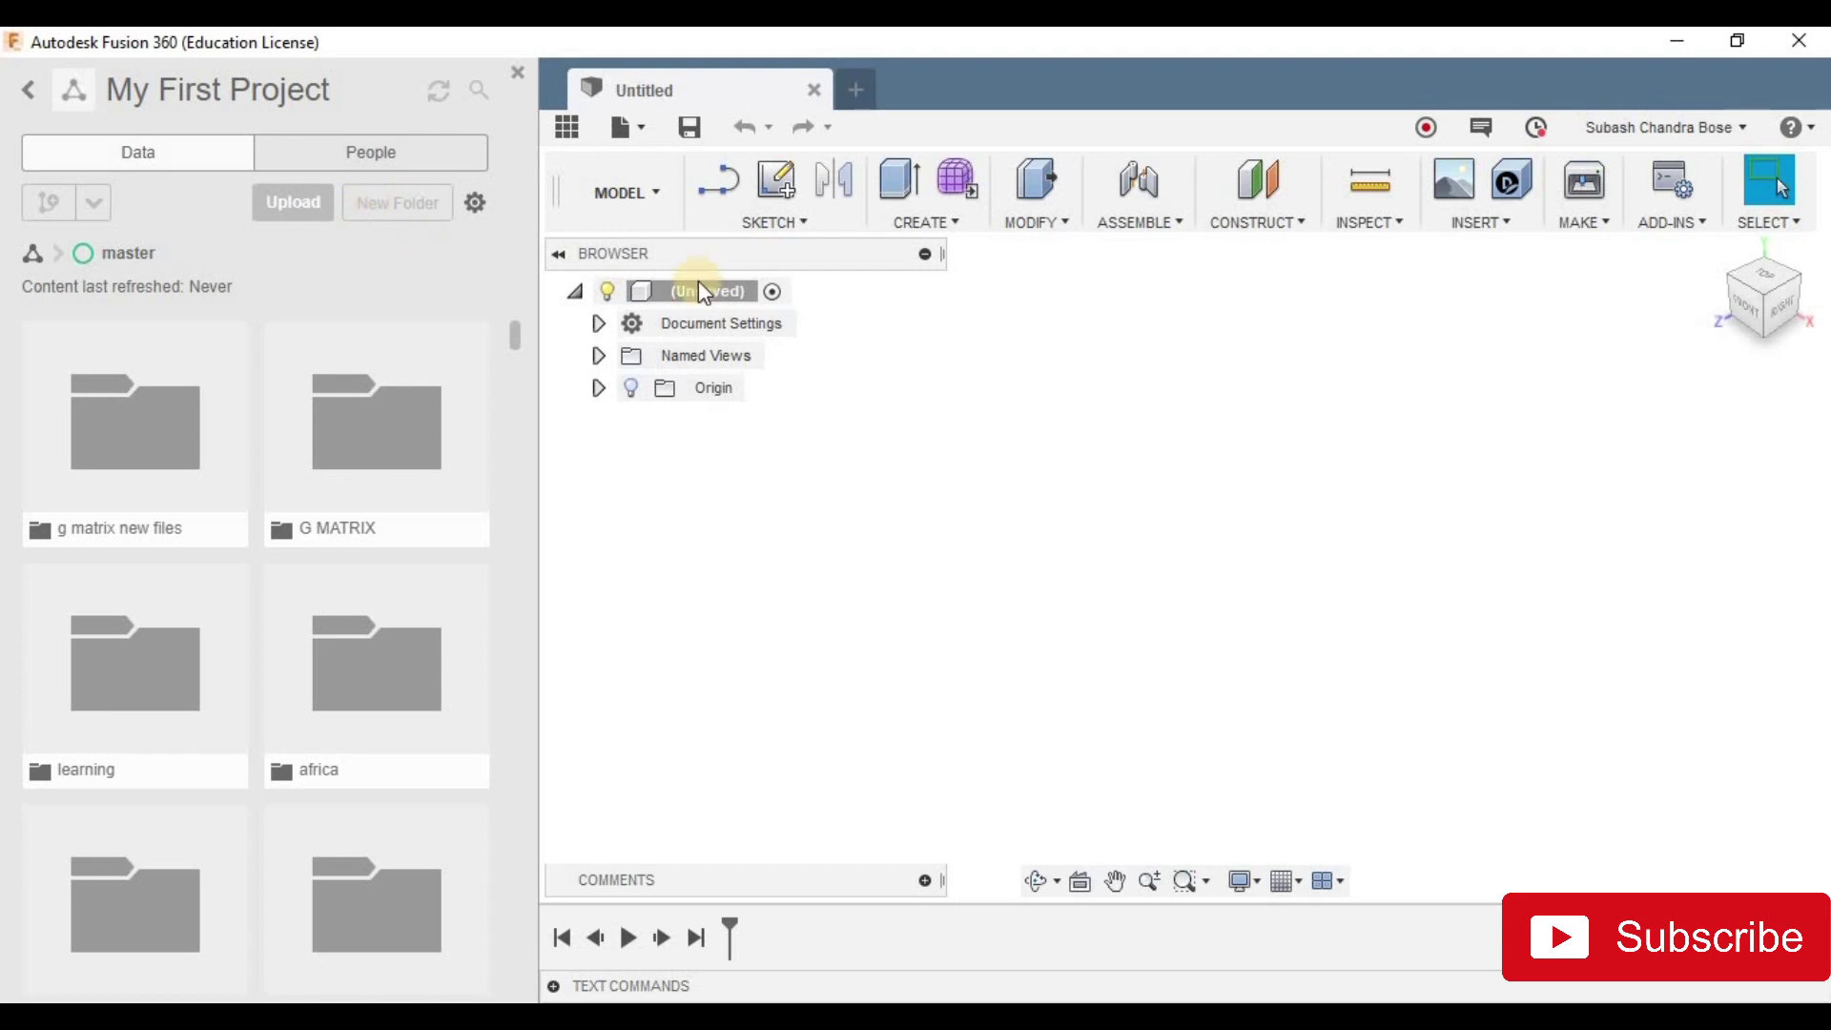
Step: Switch back to working online and hide the data panel
{"action": "left_click", "coordinate": [1537, 128]}
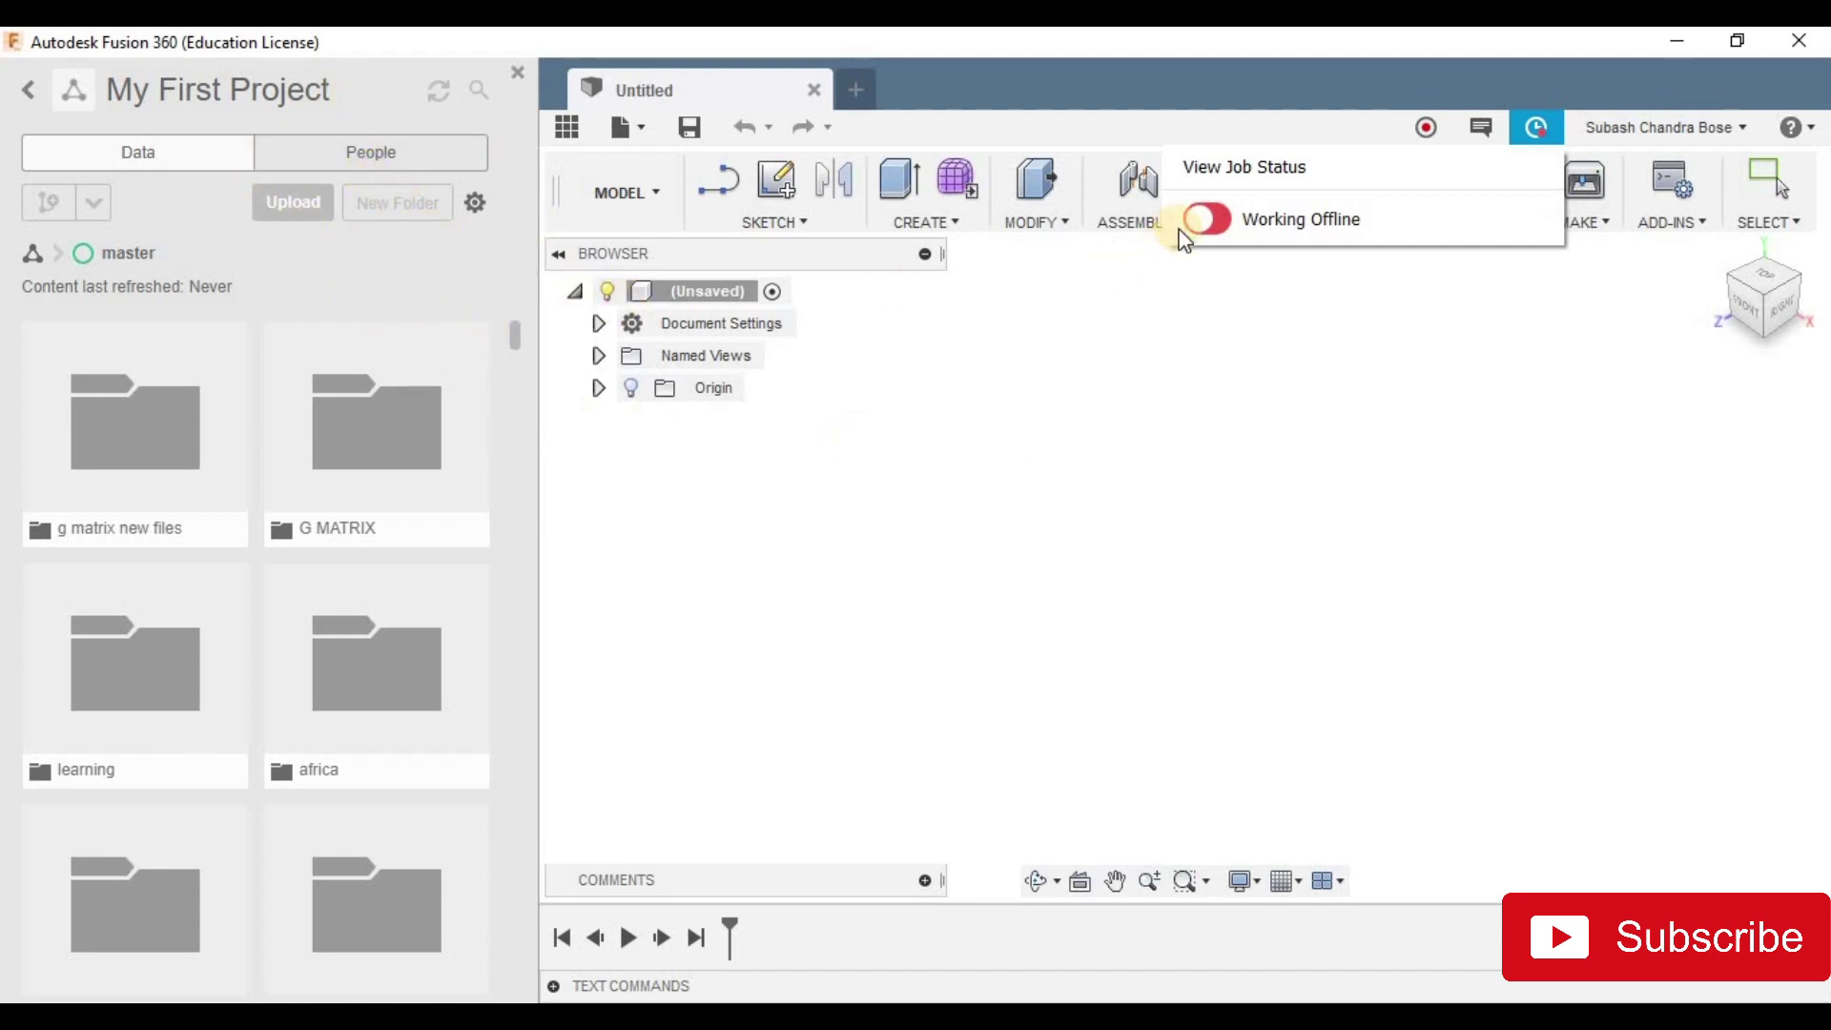
{"action": "left_click", "coordinate": [1208, 221]}
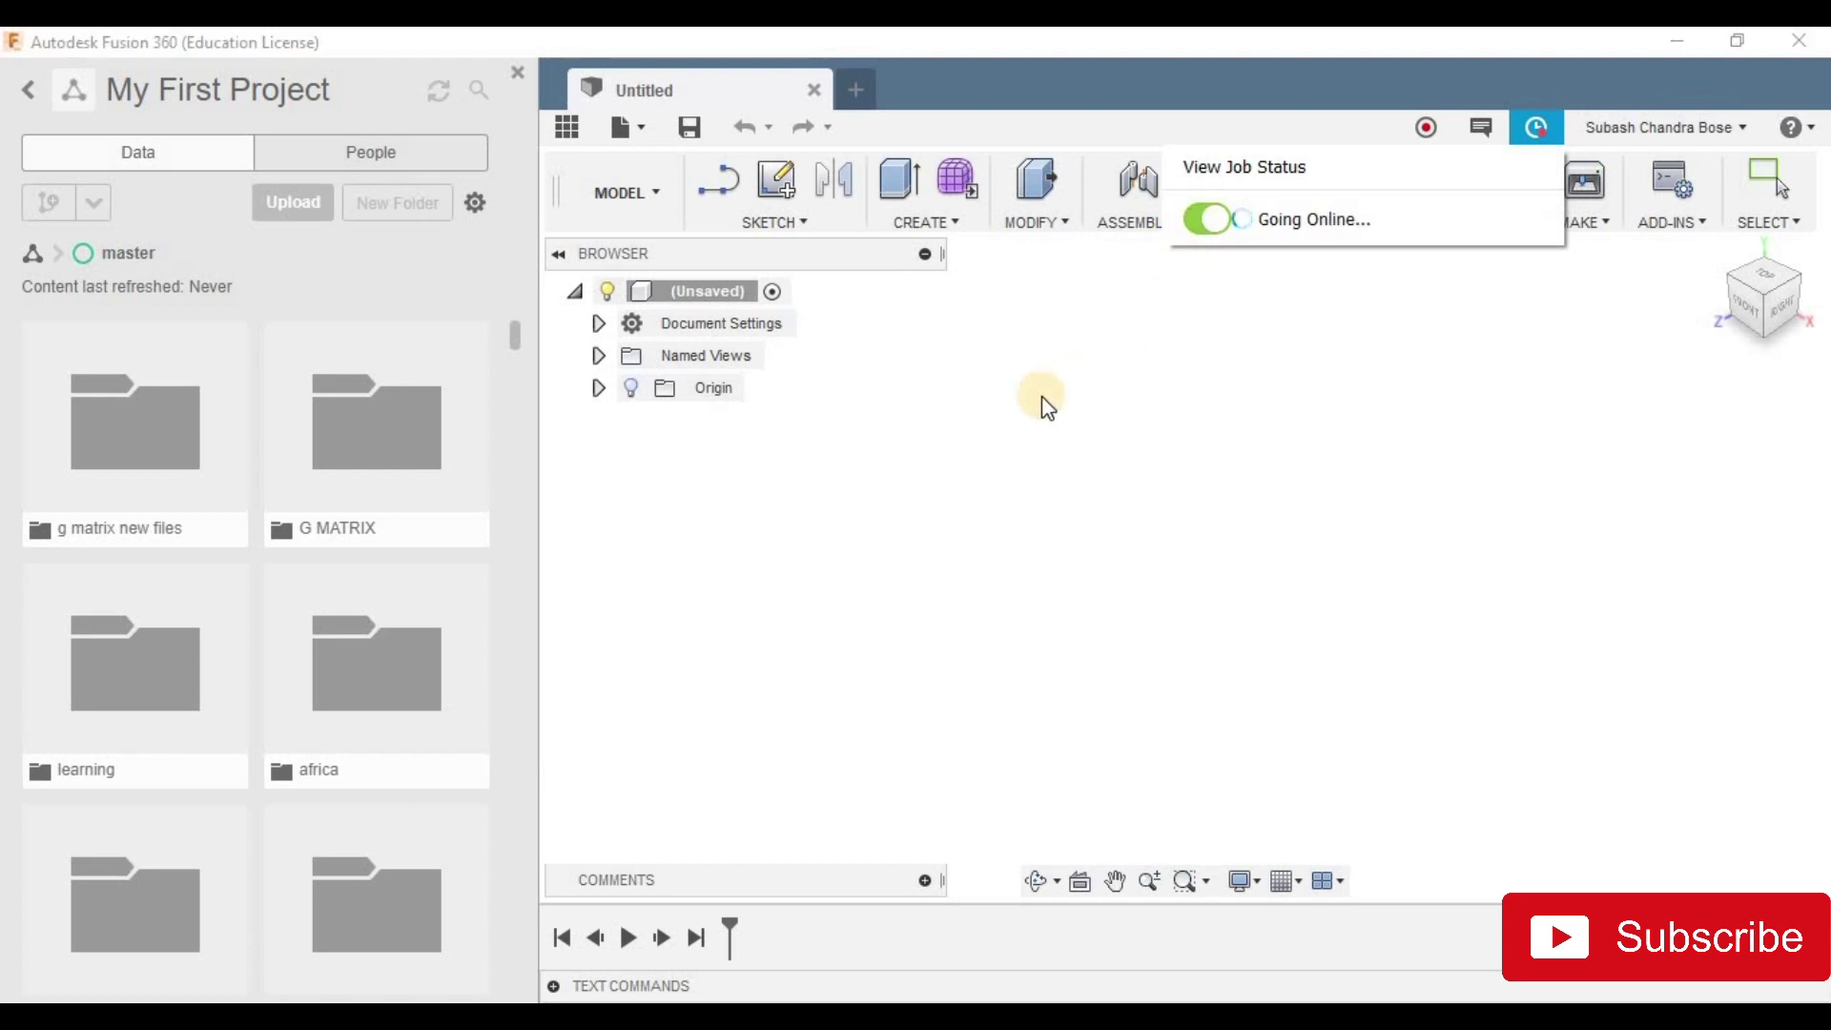
{"action": "left_click", "coordinate": [514, 78]}
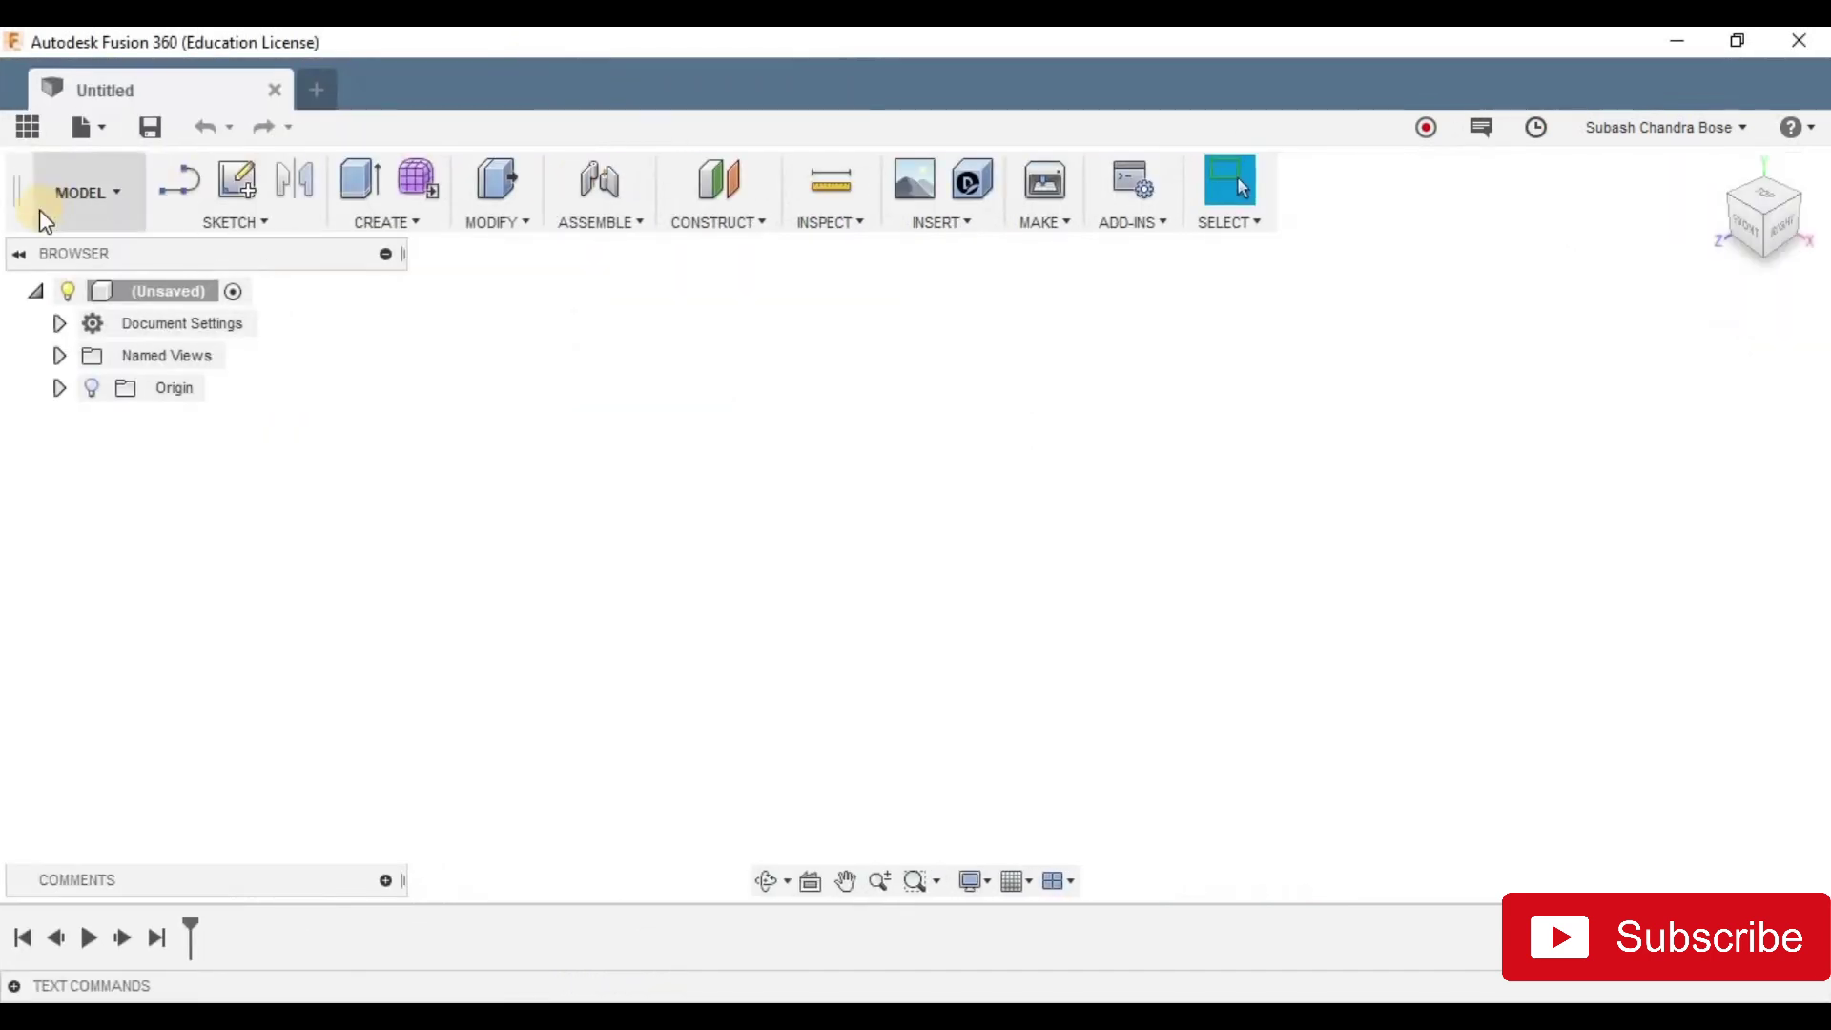
Step: Create extra blank designs one at a time and close each again, keeping only the original untitled design
{"action": "left_click", "coordinate": [115, 137]}
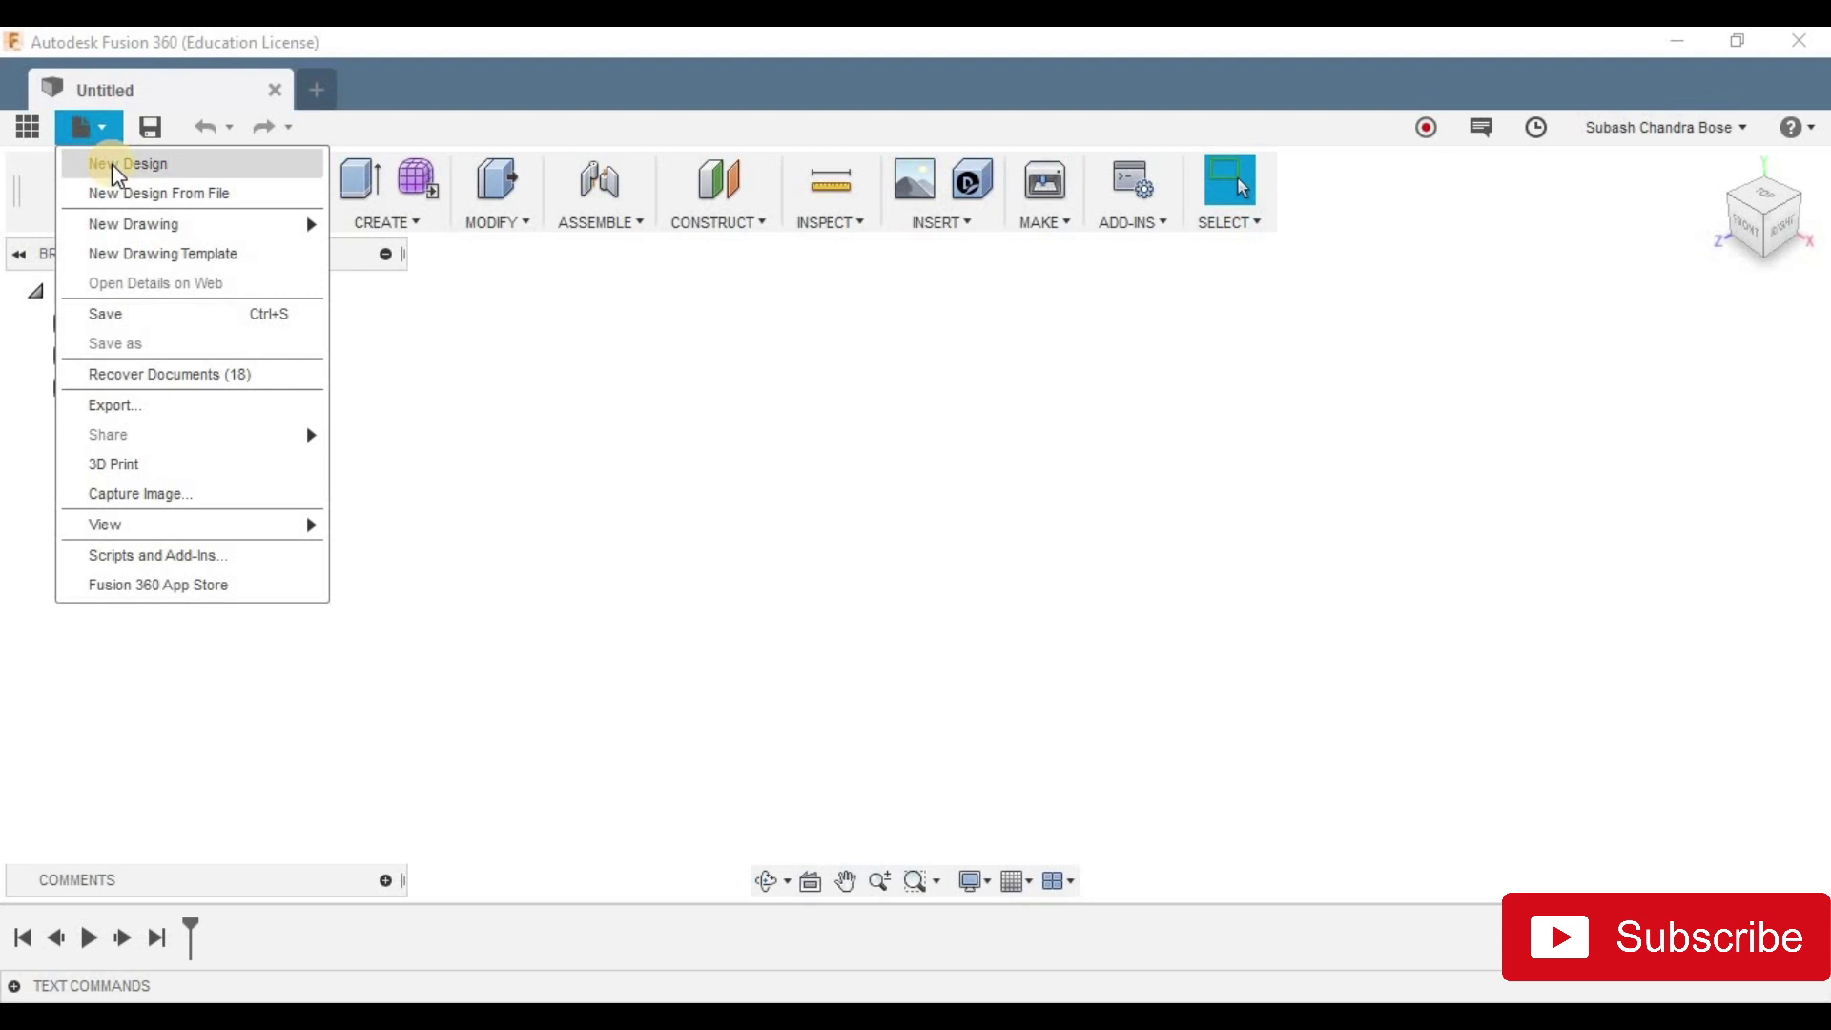
{"action": "left_click", "coordinate": [318, 86]}
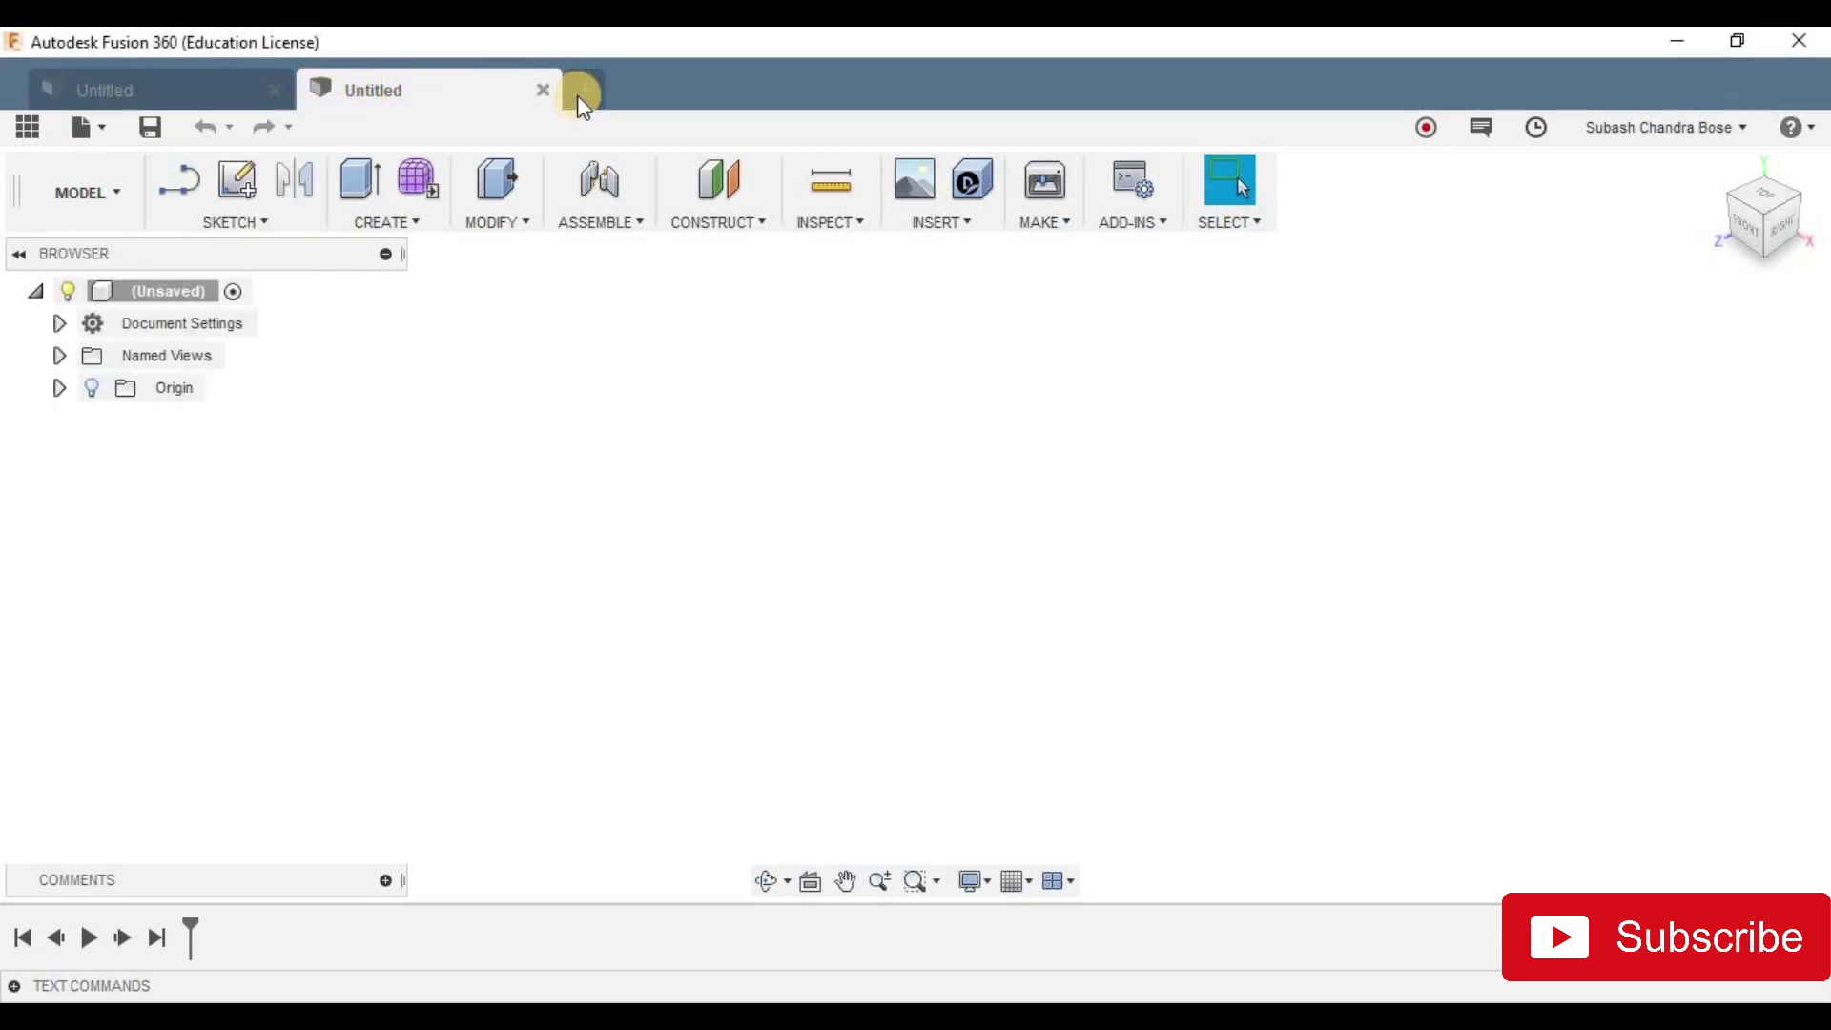
{"action": "left_click", "coordinate": [542, 89]}
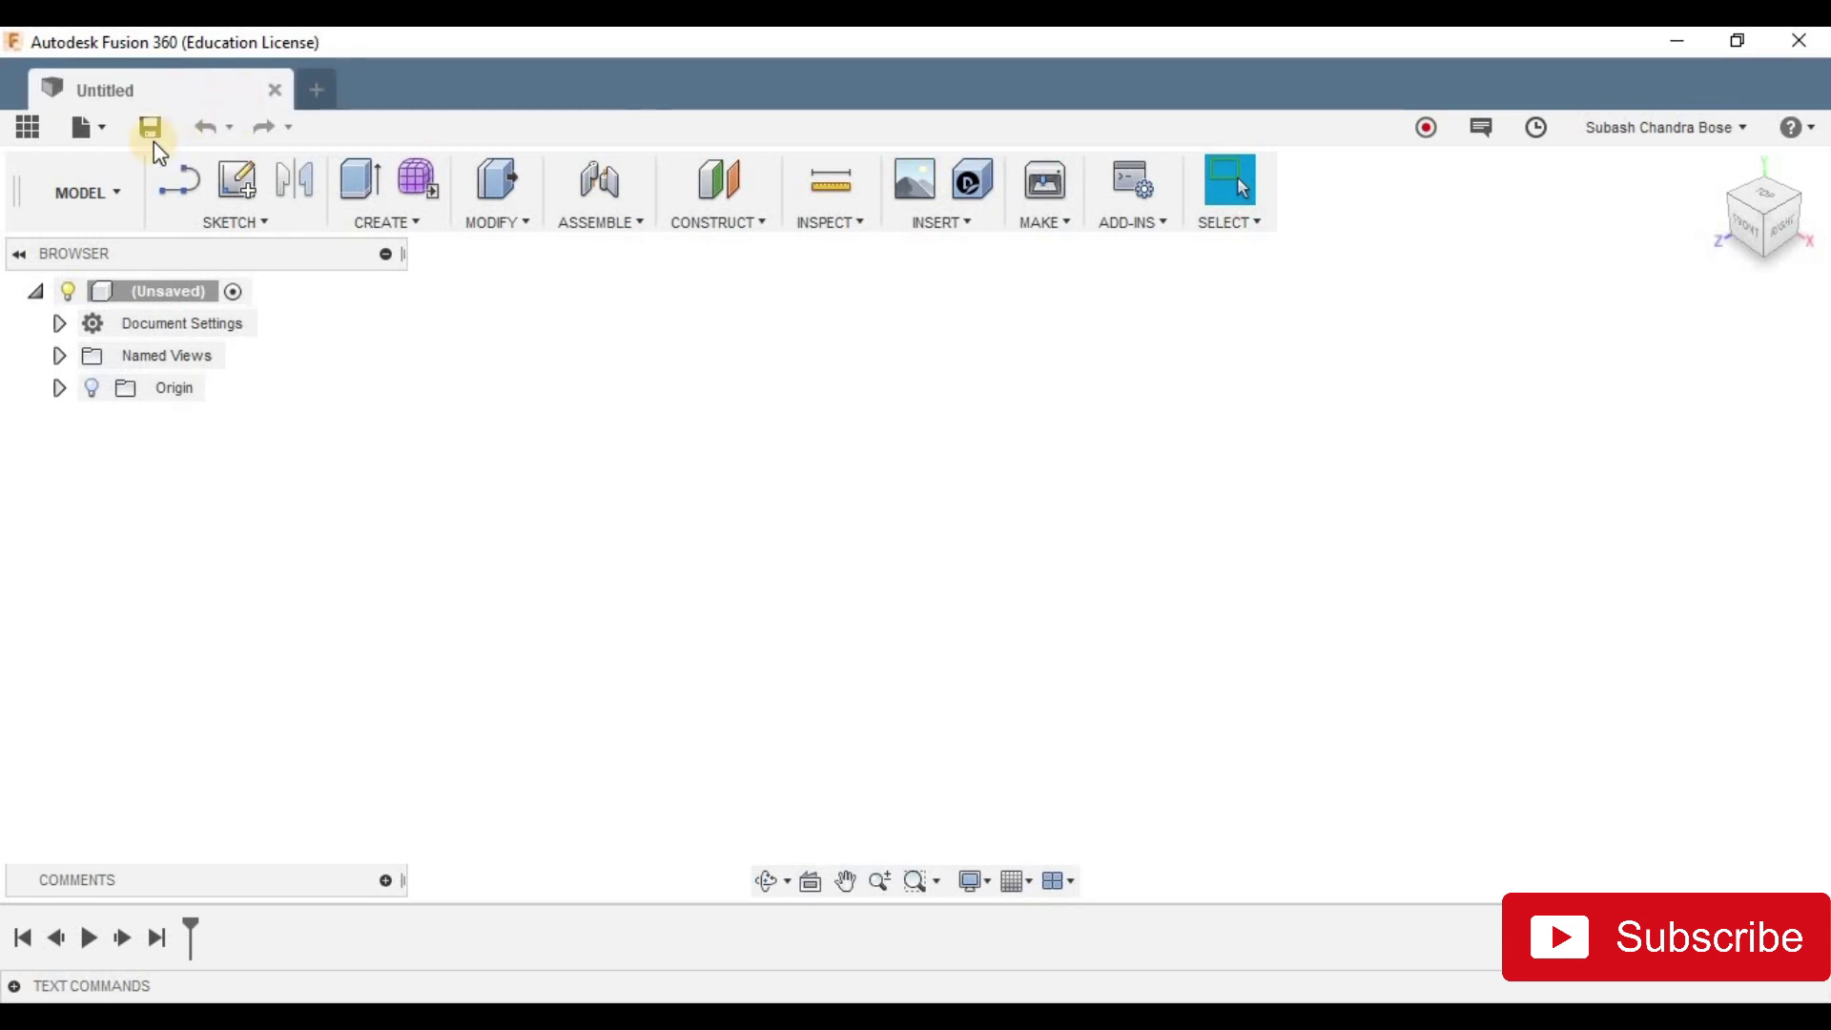
{"action": "left_click", "coordinate": [99, 130]}
{"action": "left_click", "coordinate": [107, 168]}
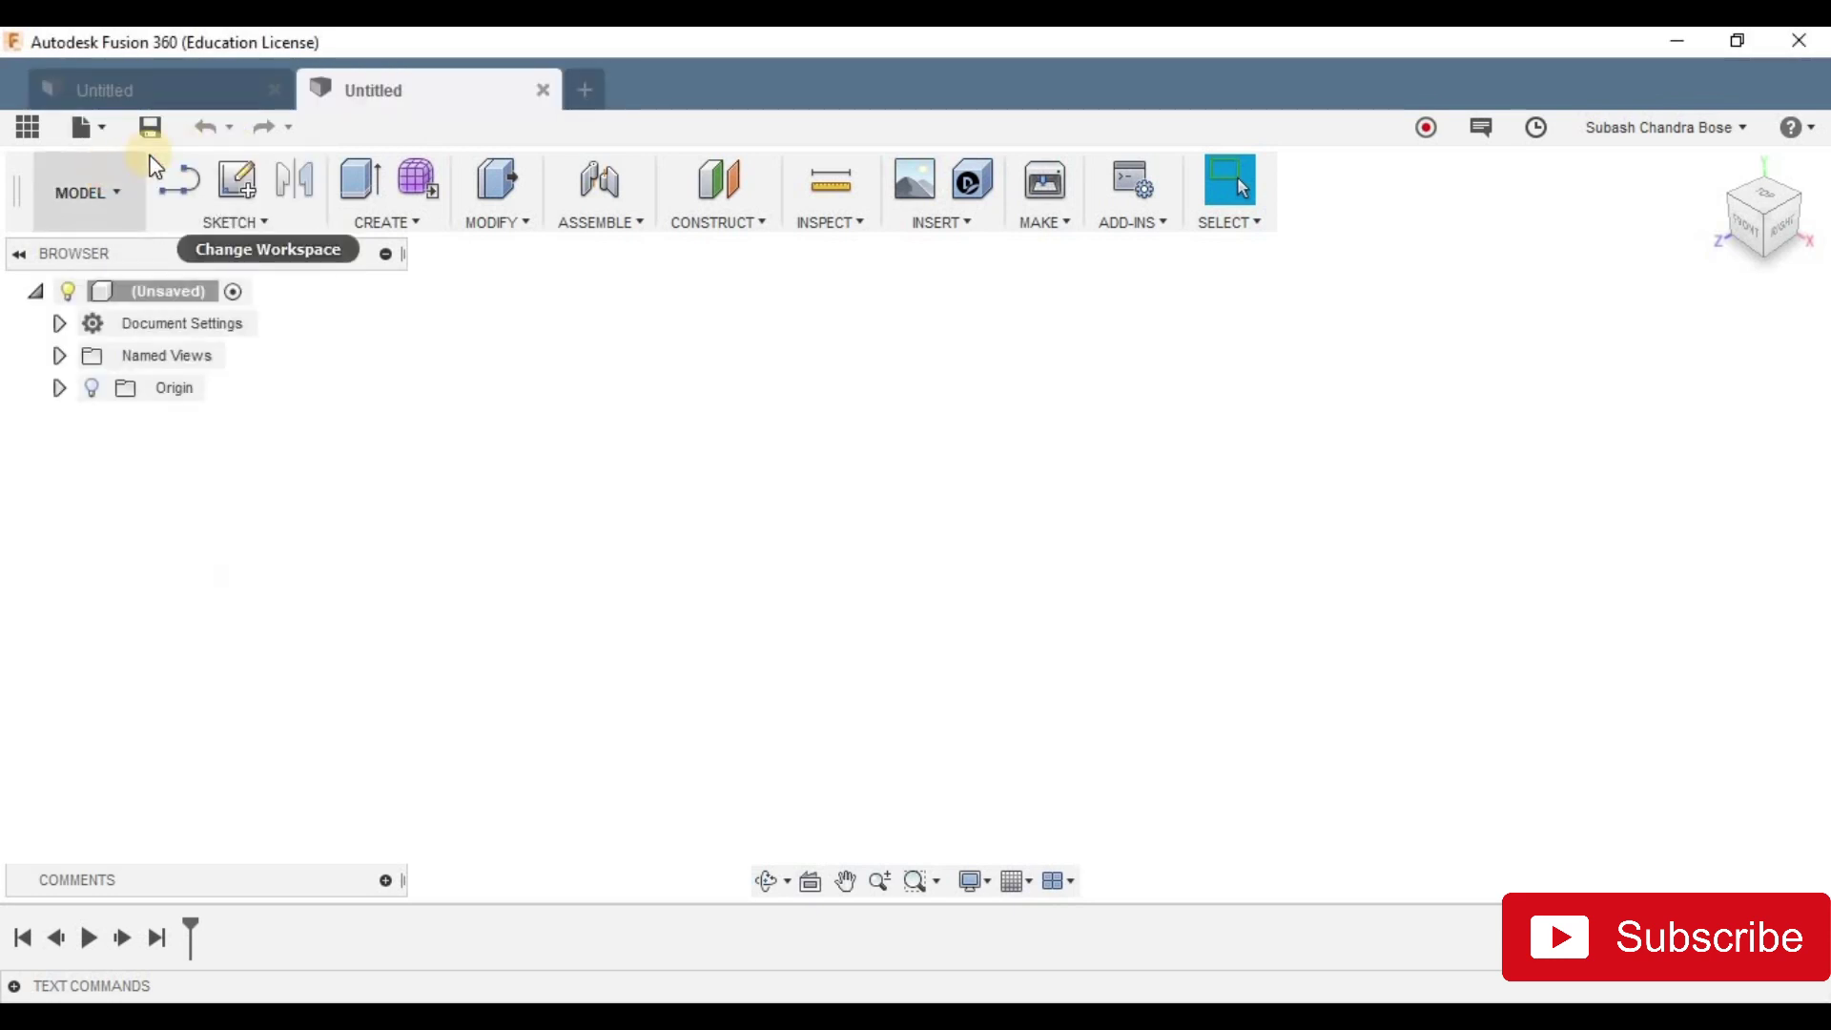
{"action": "left_click", "coordinate": [542, 89]}
{"action": "left_click", "coordinate": [319, 86]}
{"action": "left_click", "coordinate": [542, 89]}
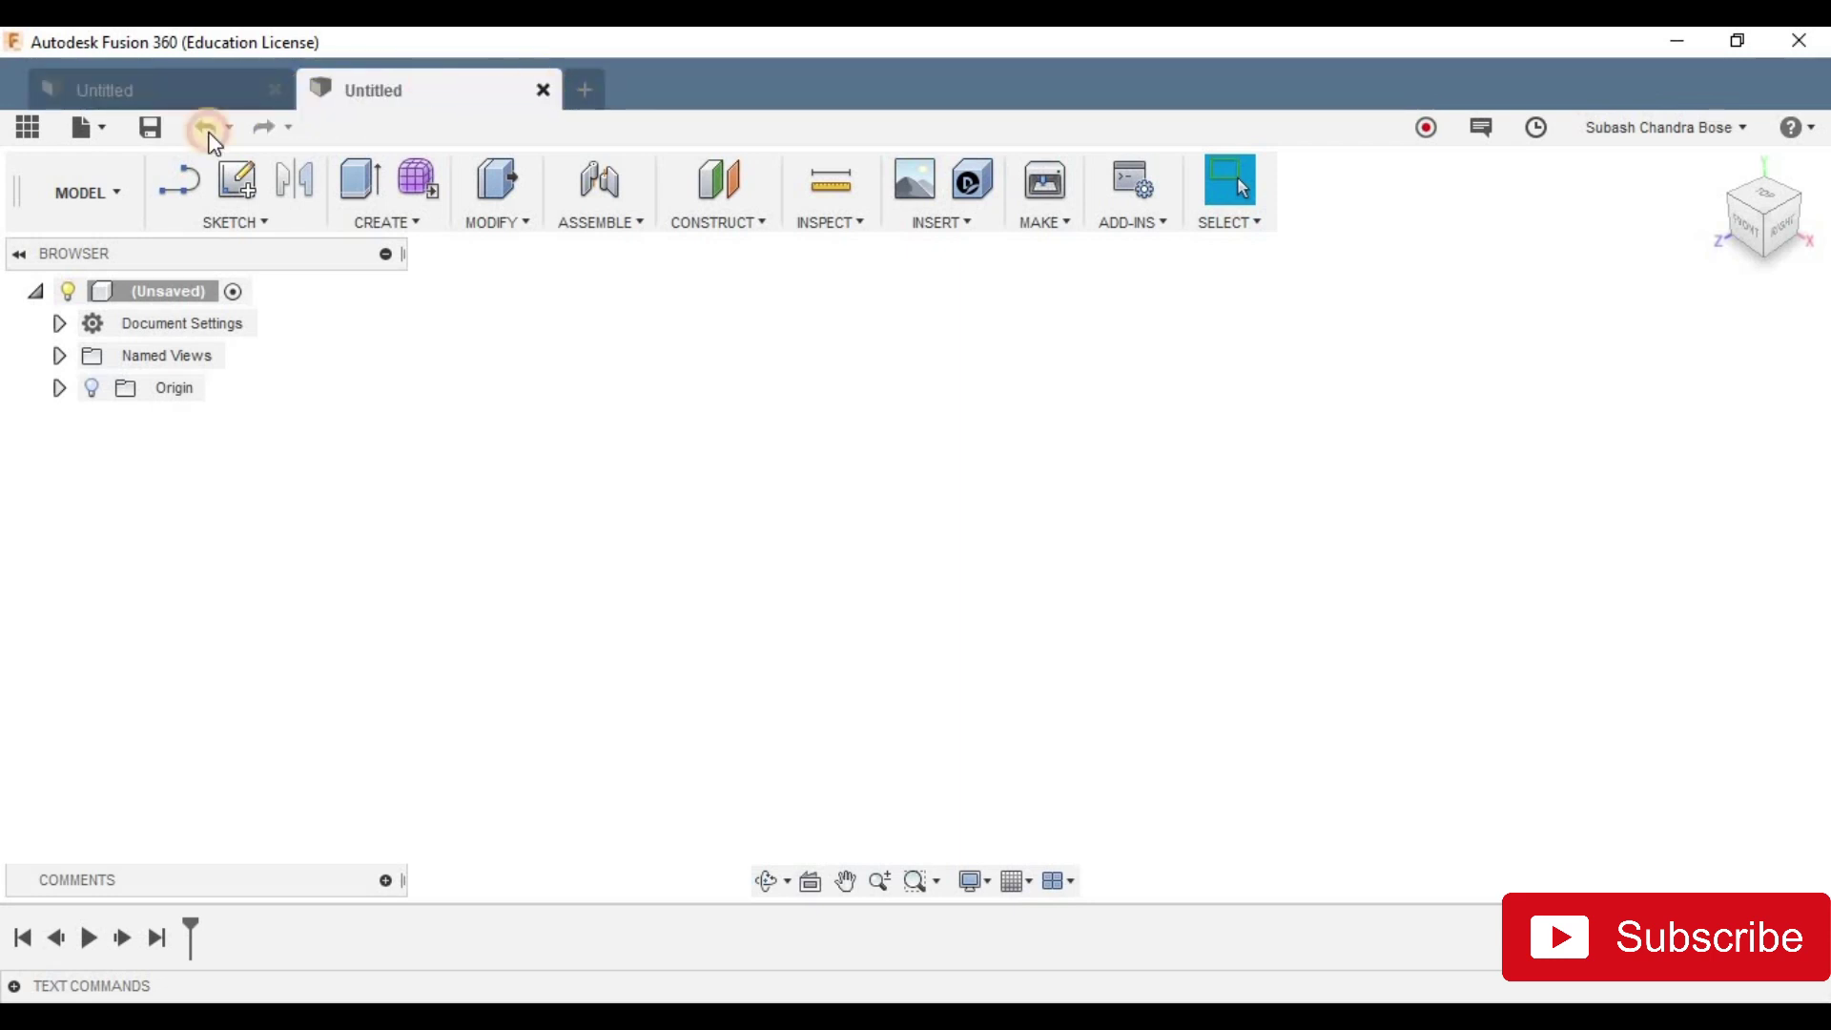
Step: Create a new design from the existing file Body11 on the G: drive
{"action": "left_click", "coordinate": [86, 126]}
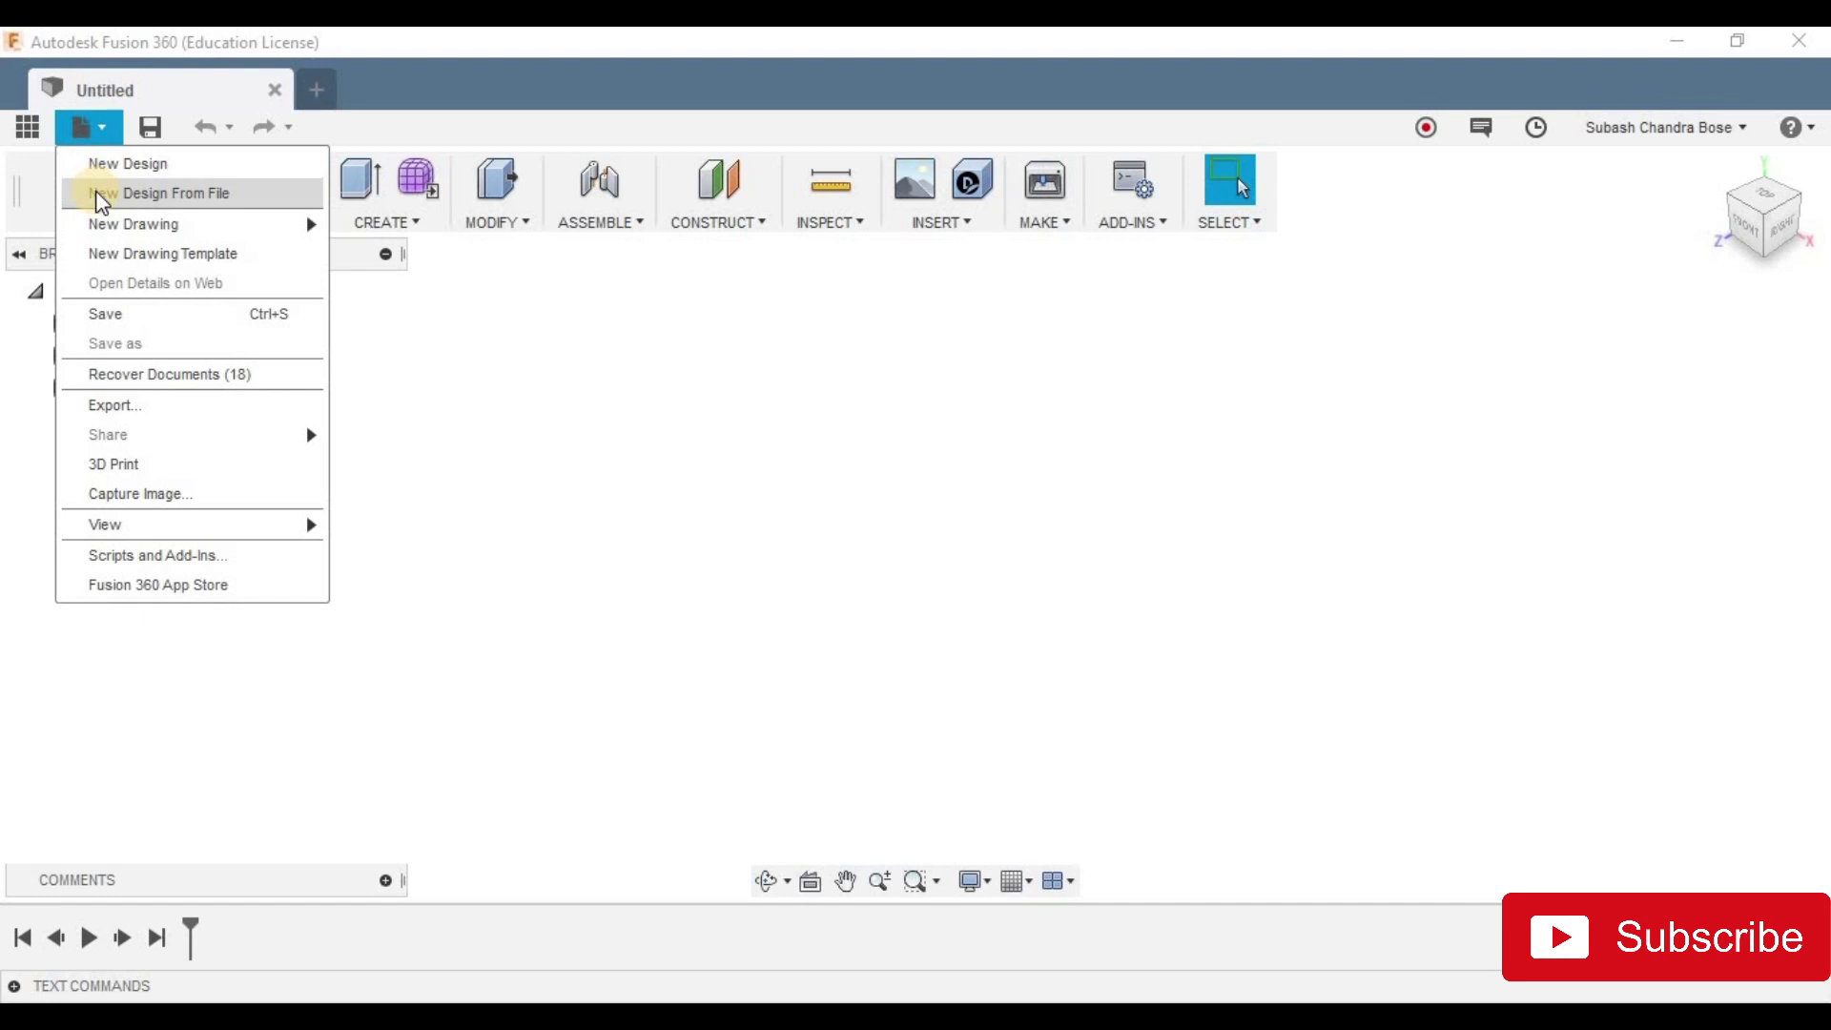
{"action": "left_click", "coordinate": [100, 193]}
{"action": "left_click", "coordinate": [759, 453]}
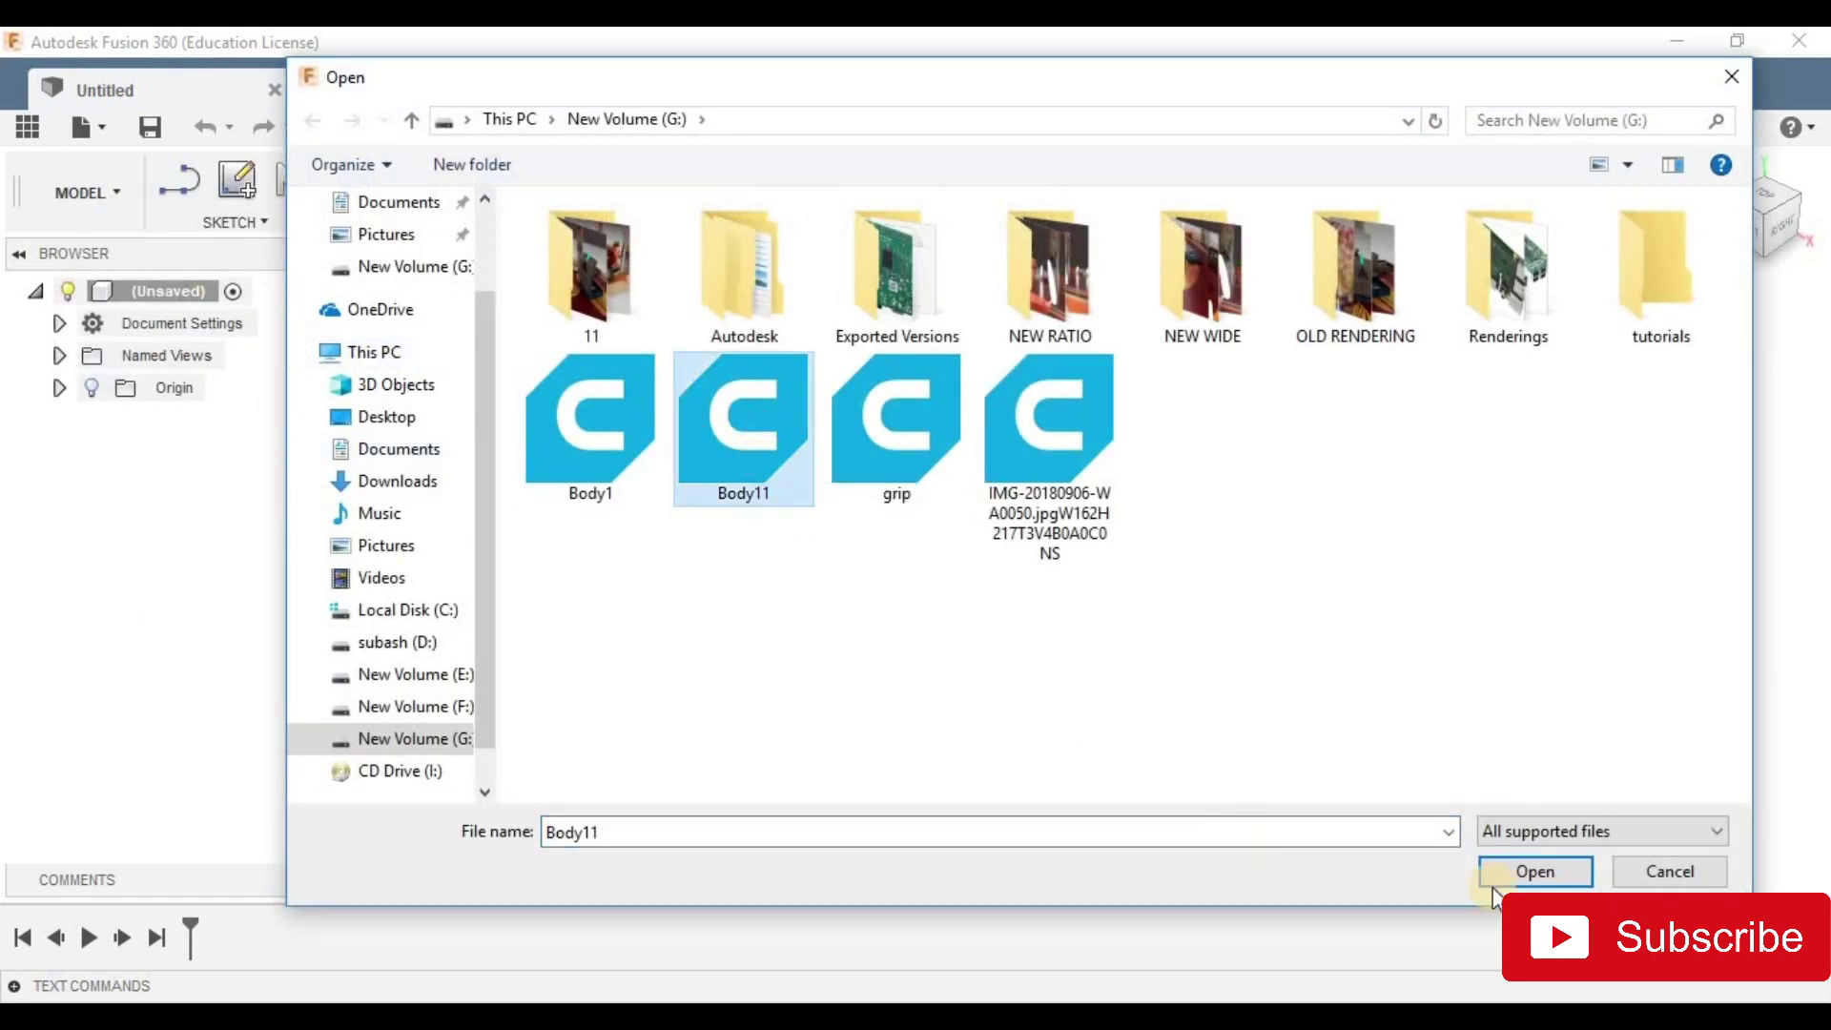
{"action": "left_click", "coordinate": [1532, 872]}
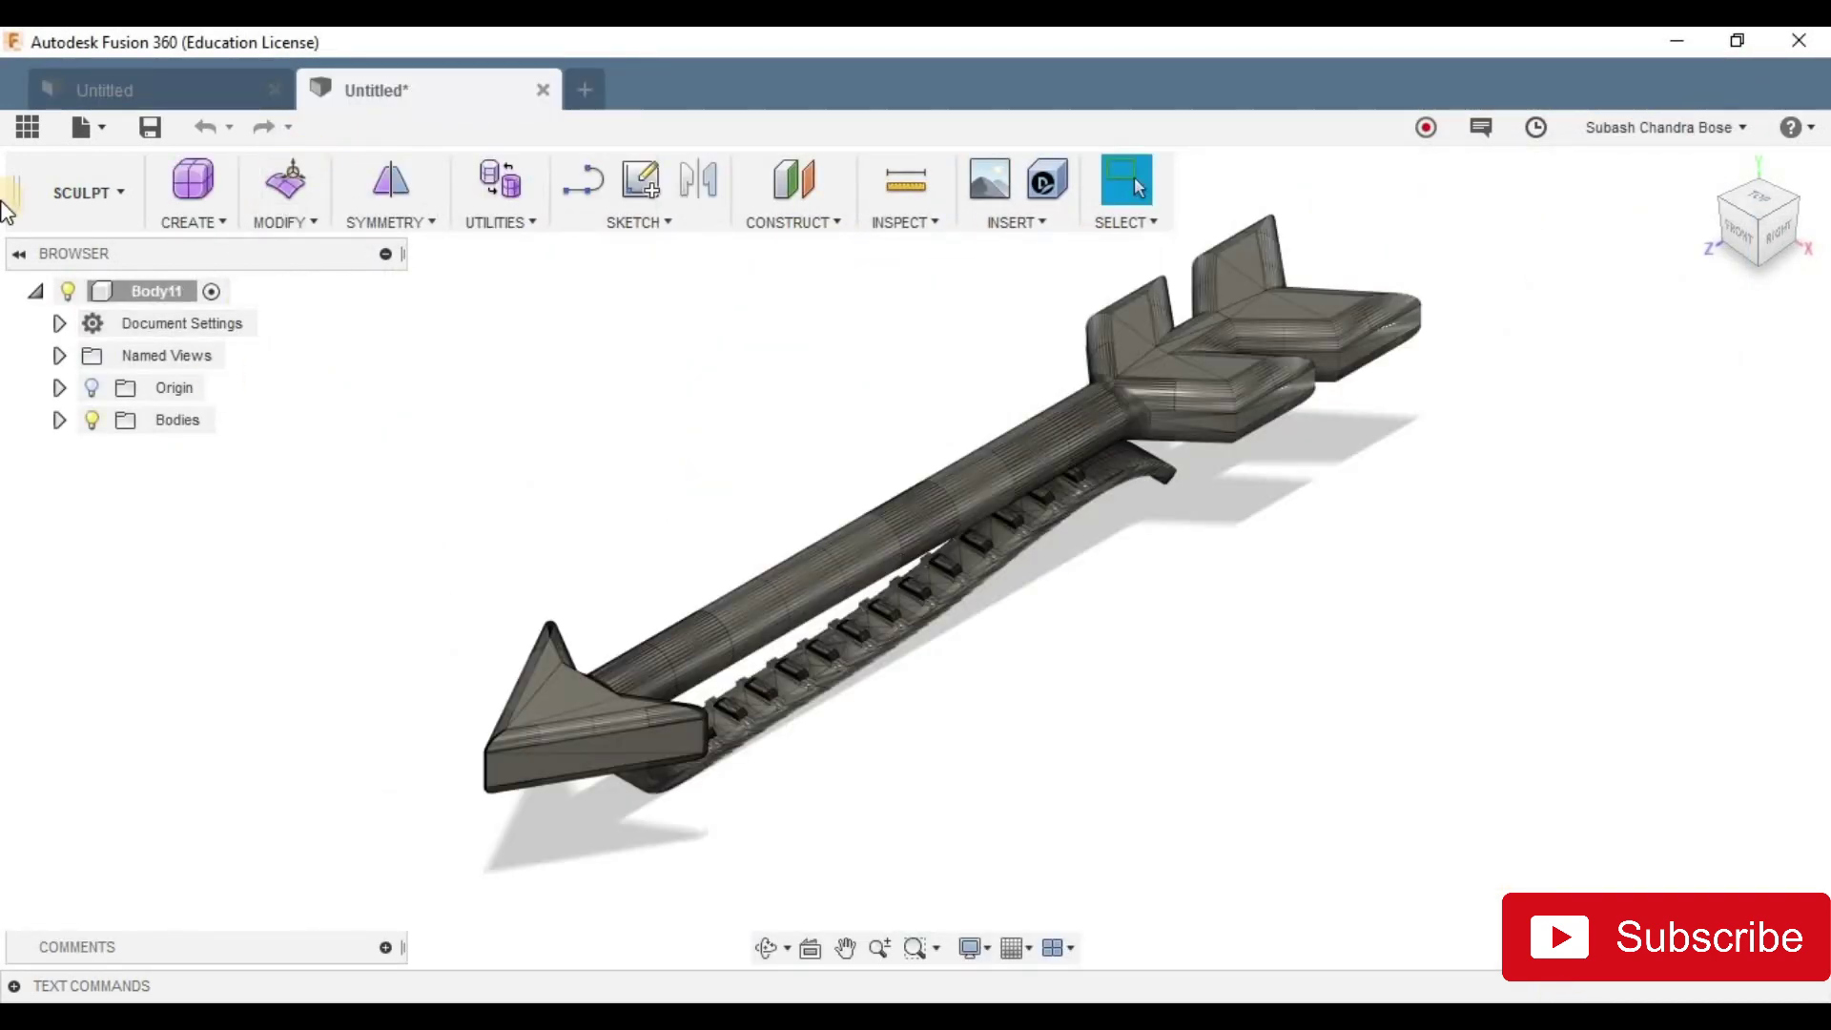
Step: Look through the project's stored designs in the data panel, and close the imported Body11 design without saving
{"action": "left_click", "coordinate": [25, 130]}
{"action": "scroll", "coordinate": [169, 734], "scroll_direction": "down", "scroll_amount": 10}
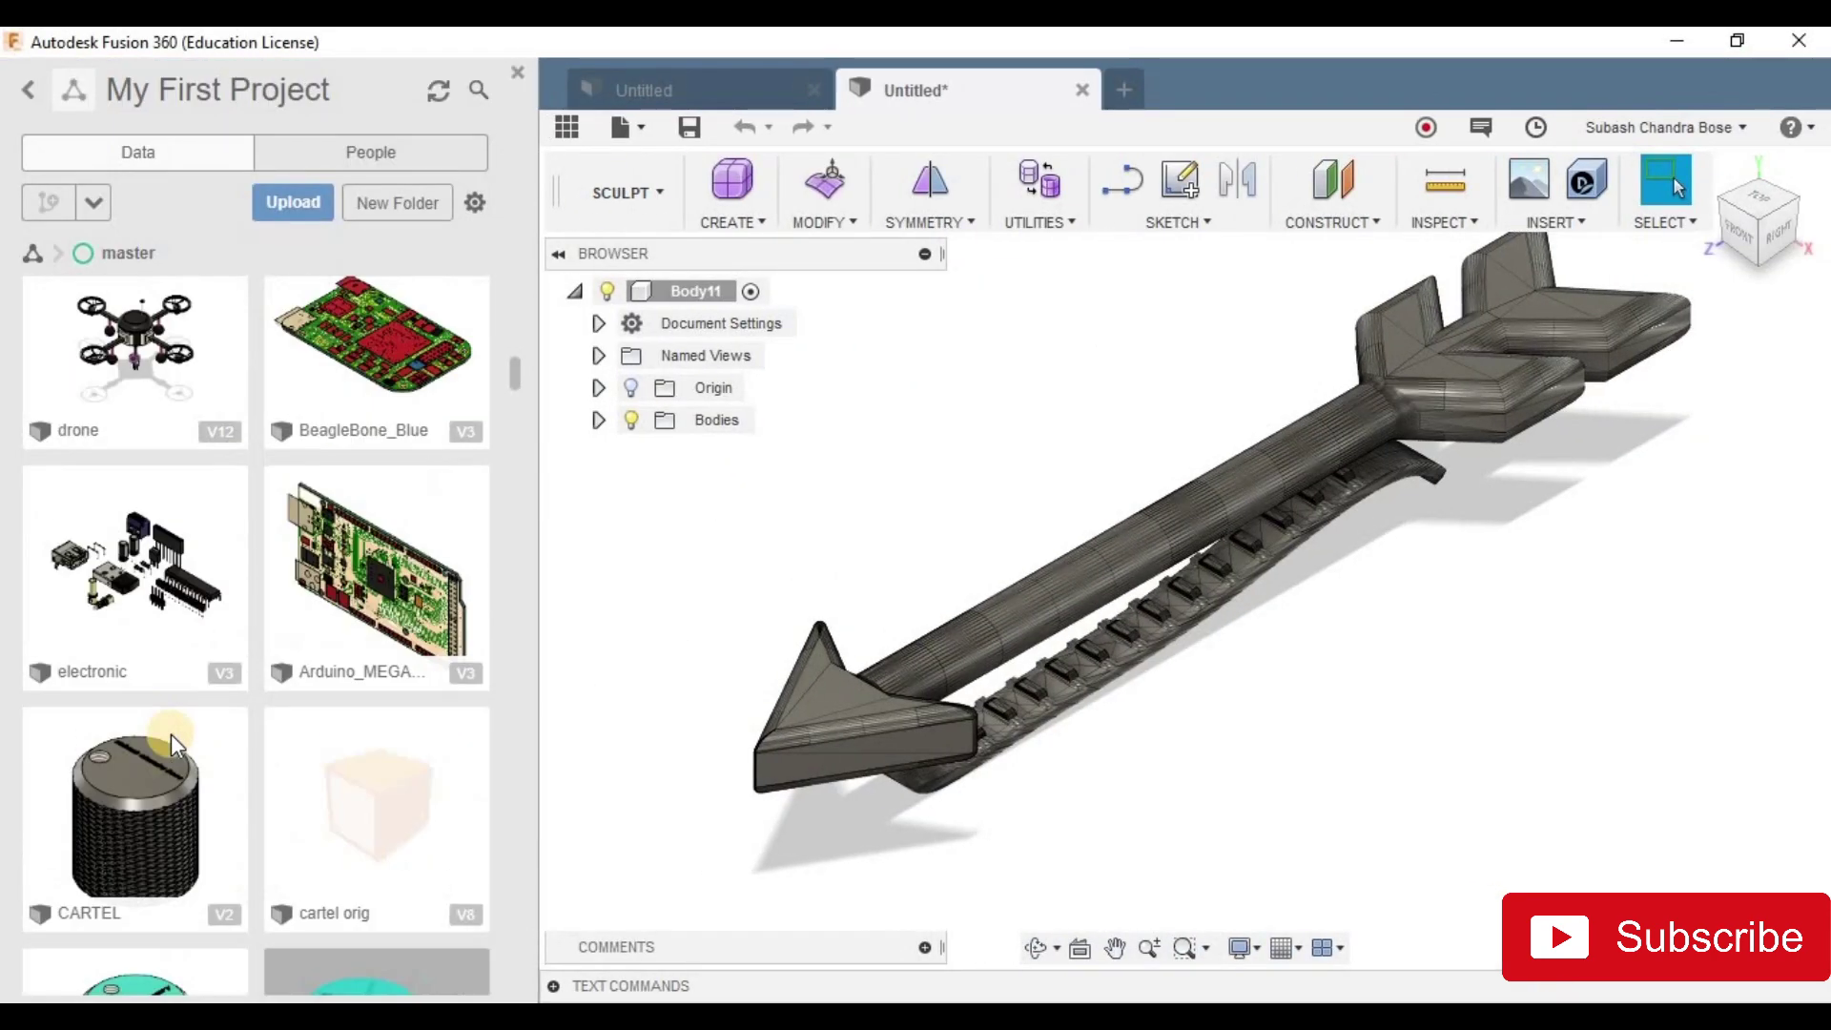
{"action": "scroll", "coordinate": [170, 734], "scroll_direction": "down", "scroll_amount": 5}
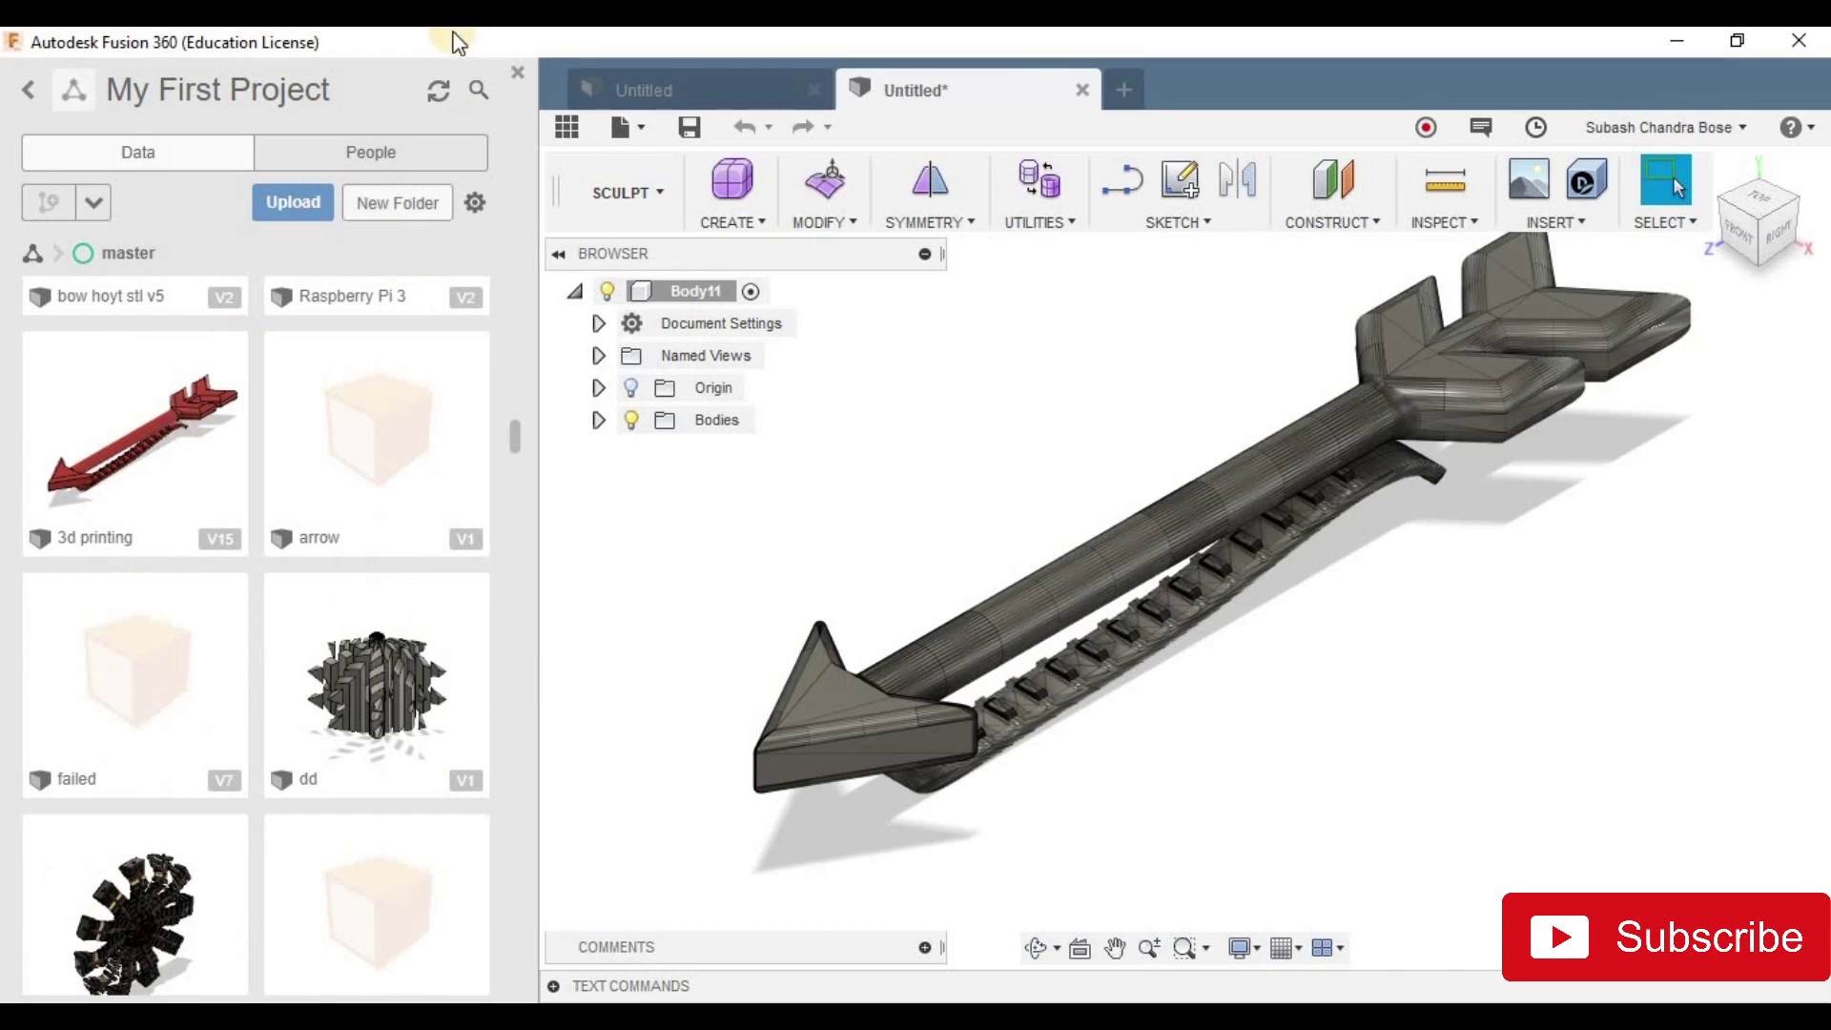
{"action": "left_click", "coordinate": [518, 73]}
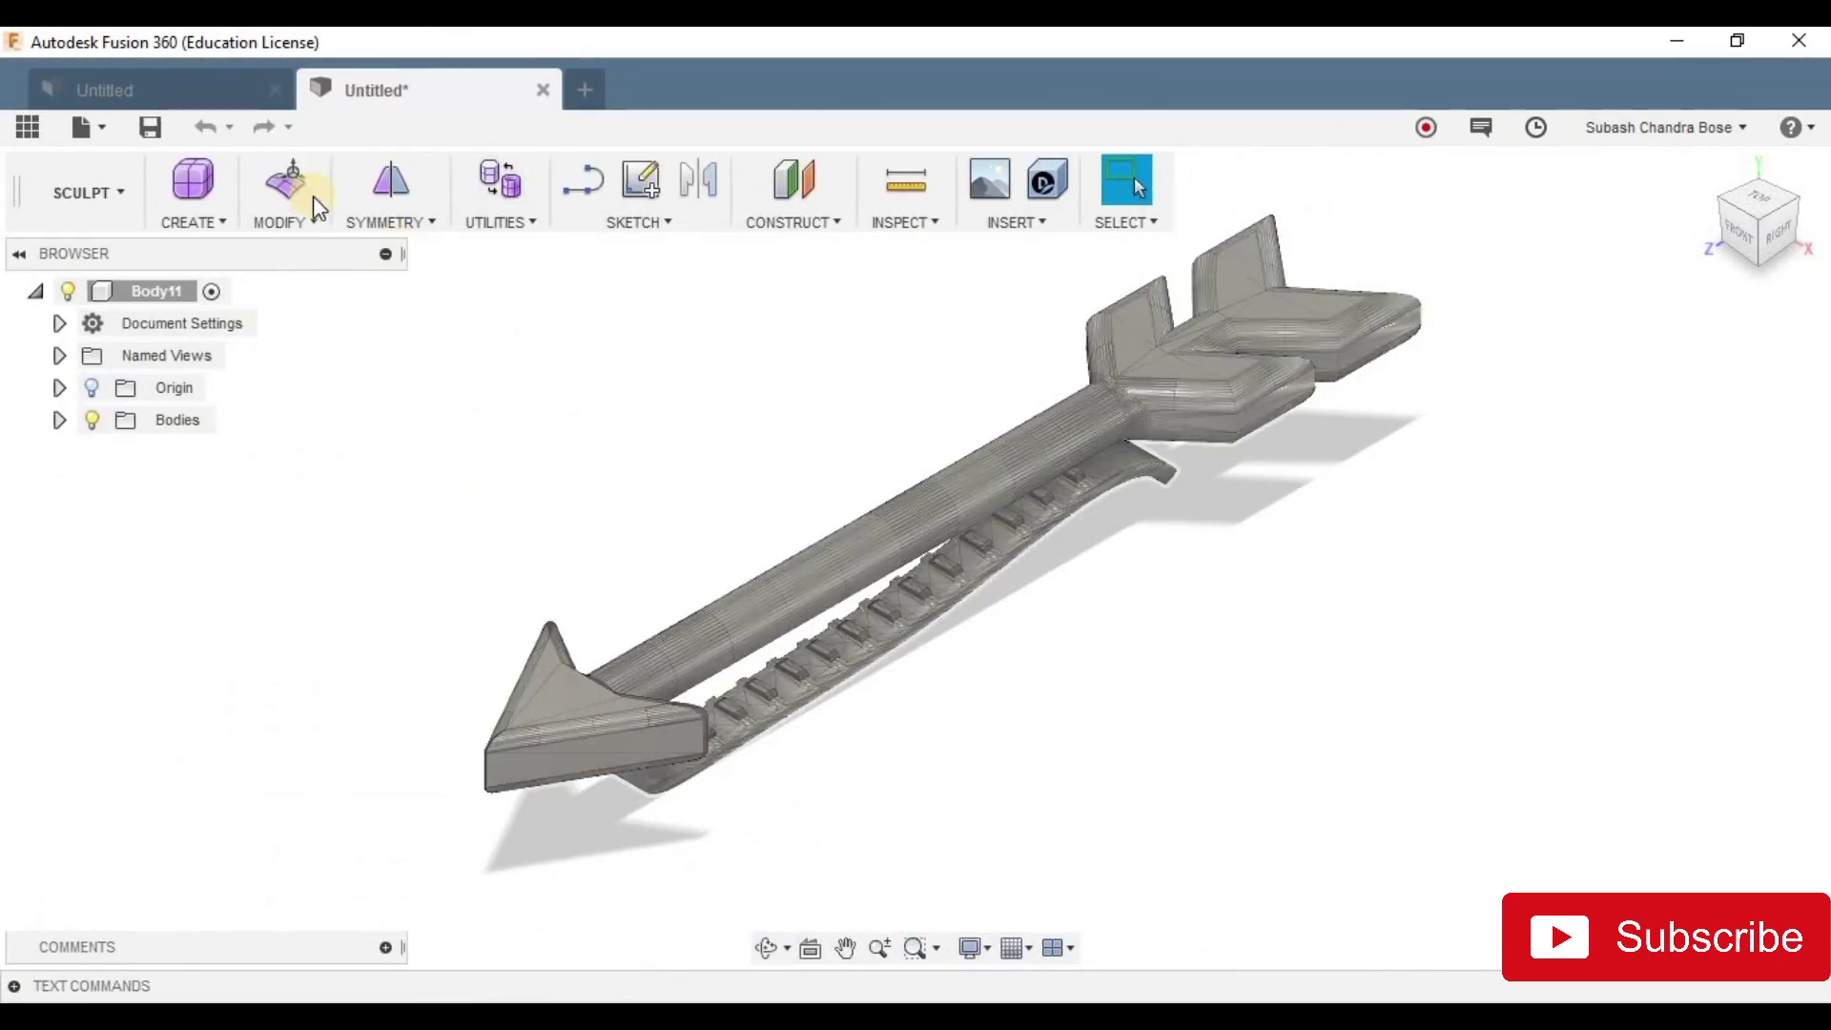
{"action": "left_click", "coordinate": [543, 90]}
{"action": "left_click", "coordinate": [1080, 551]}
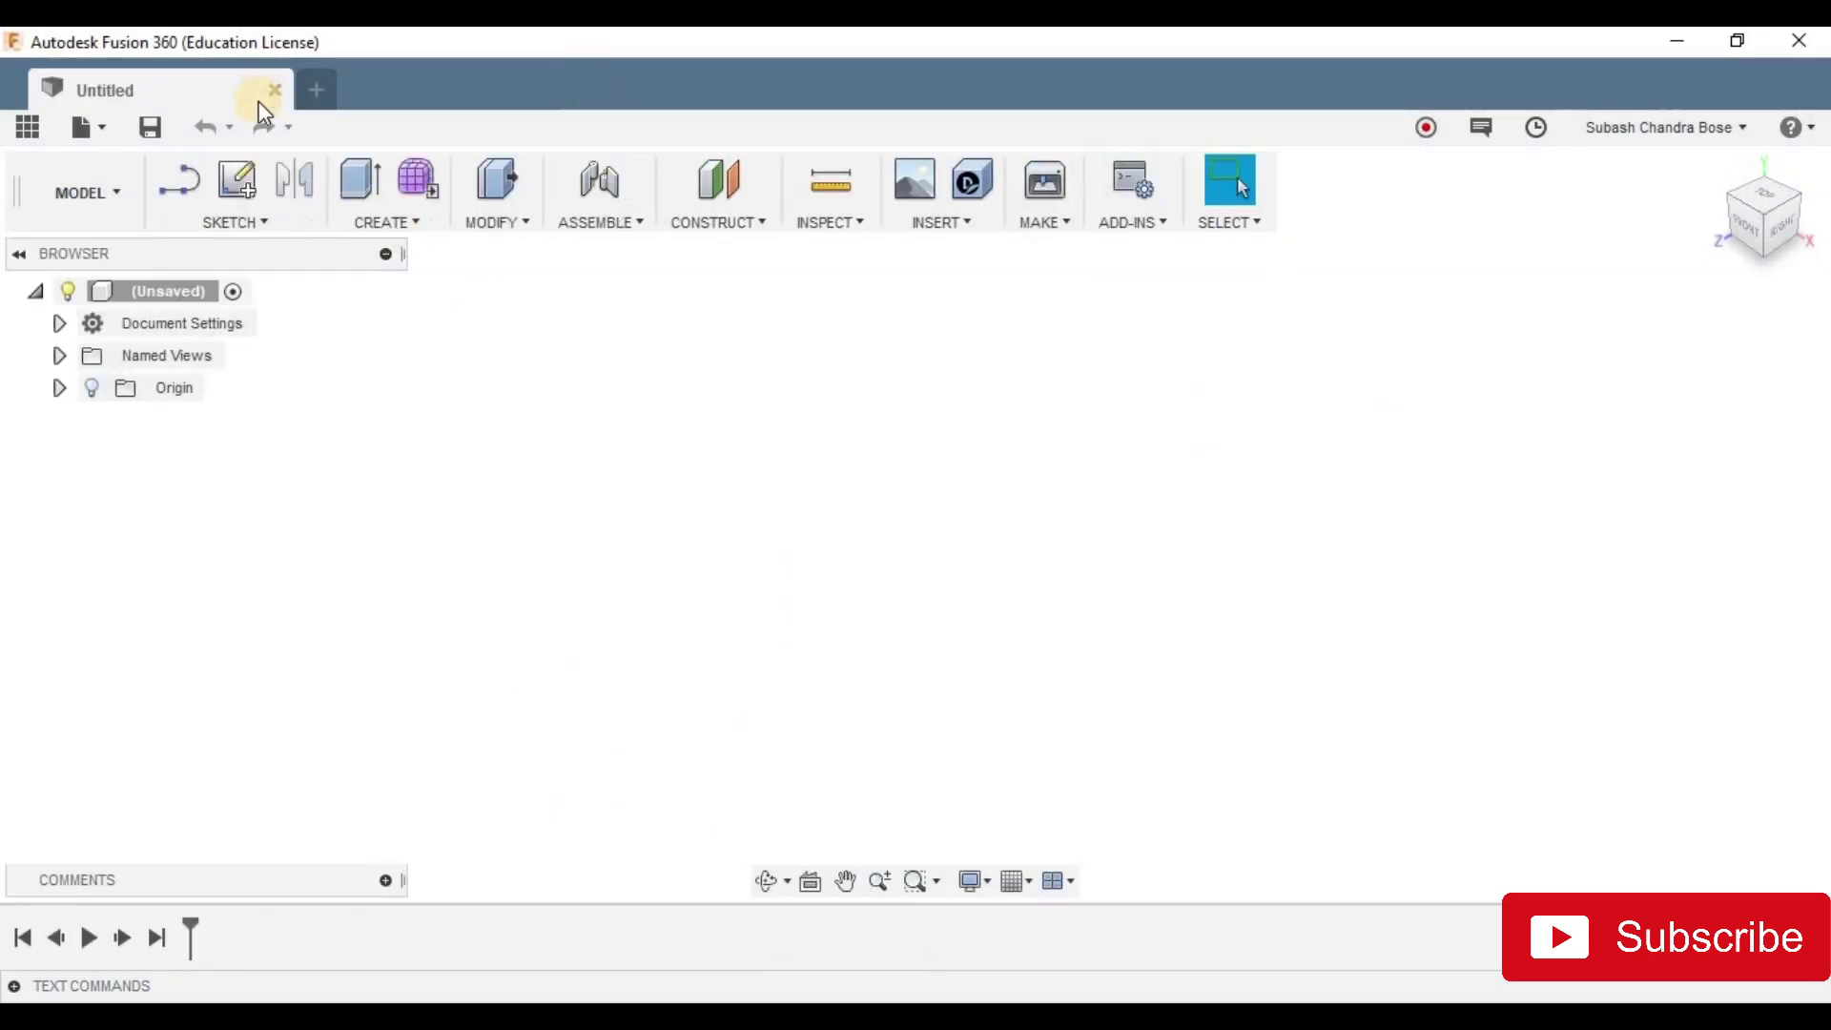
{"action": "left_click", "coordinate": [105, 128]}
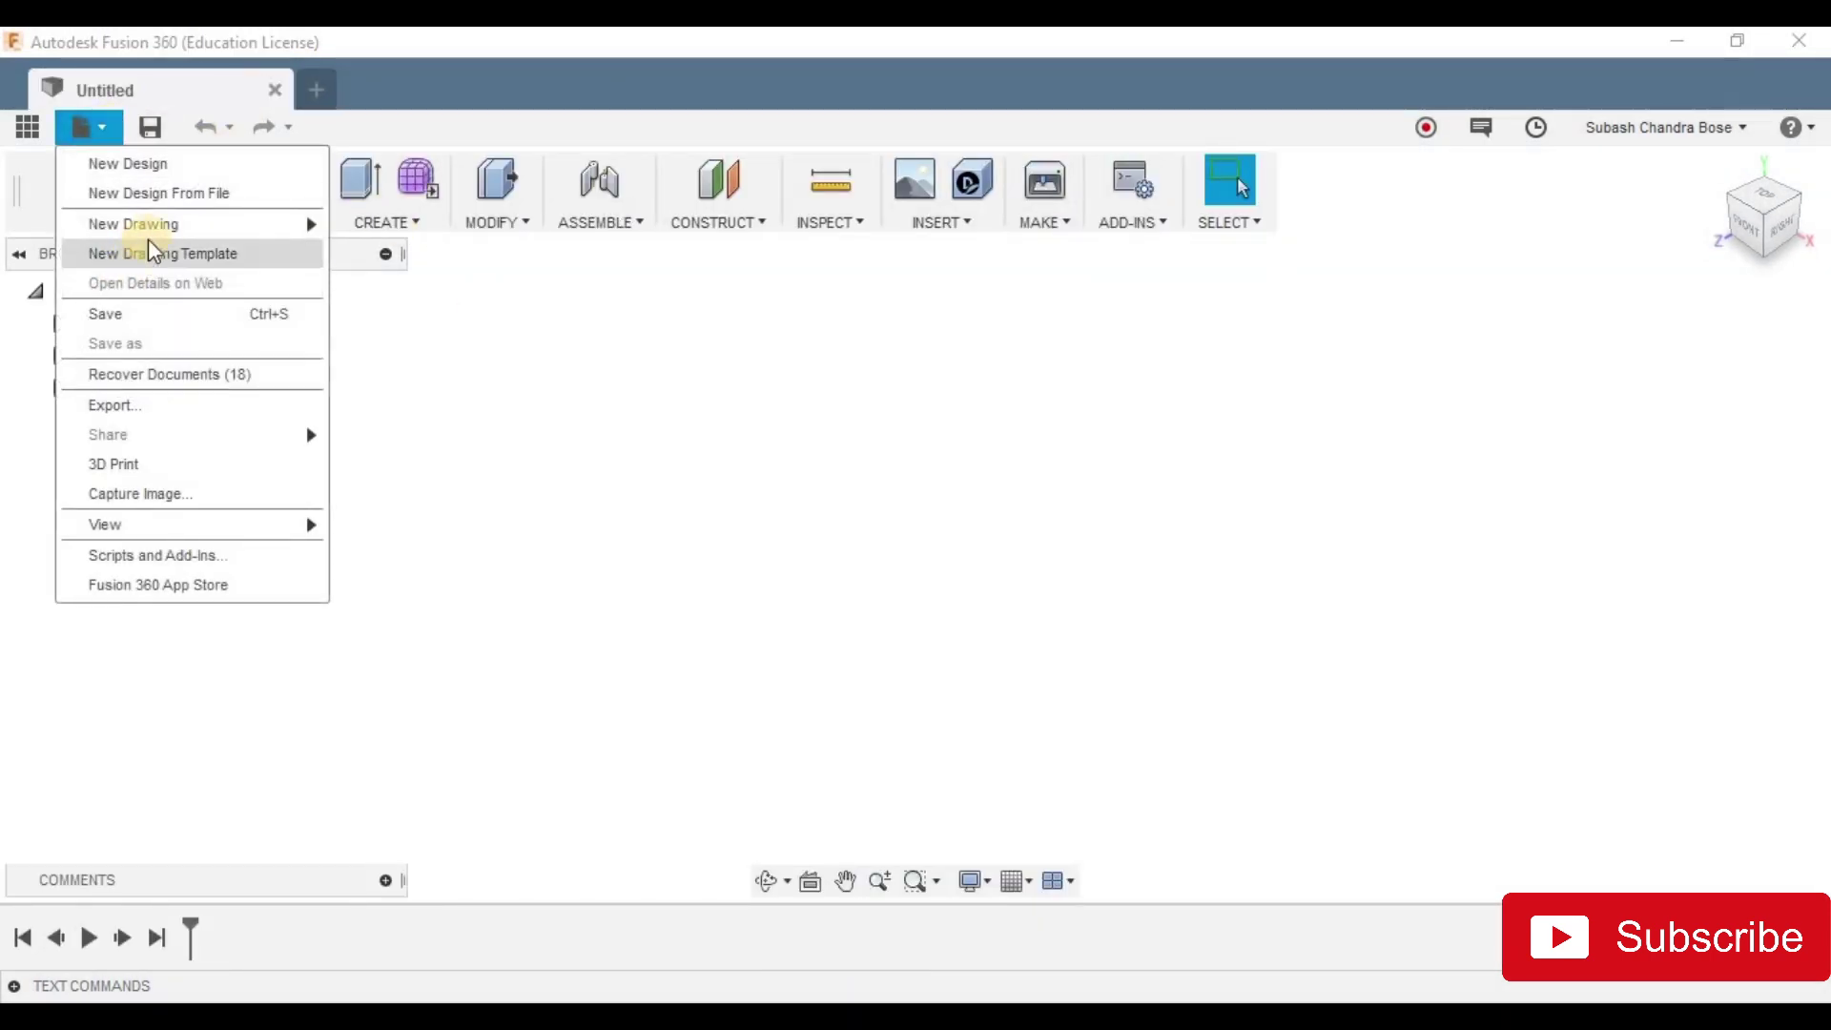
{"action": "mouse_move", "coordinate": [164, 235]}
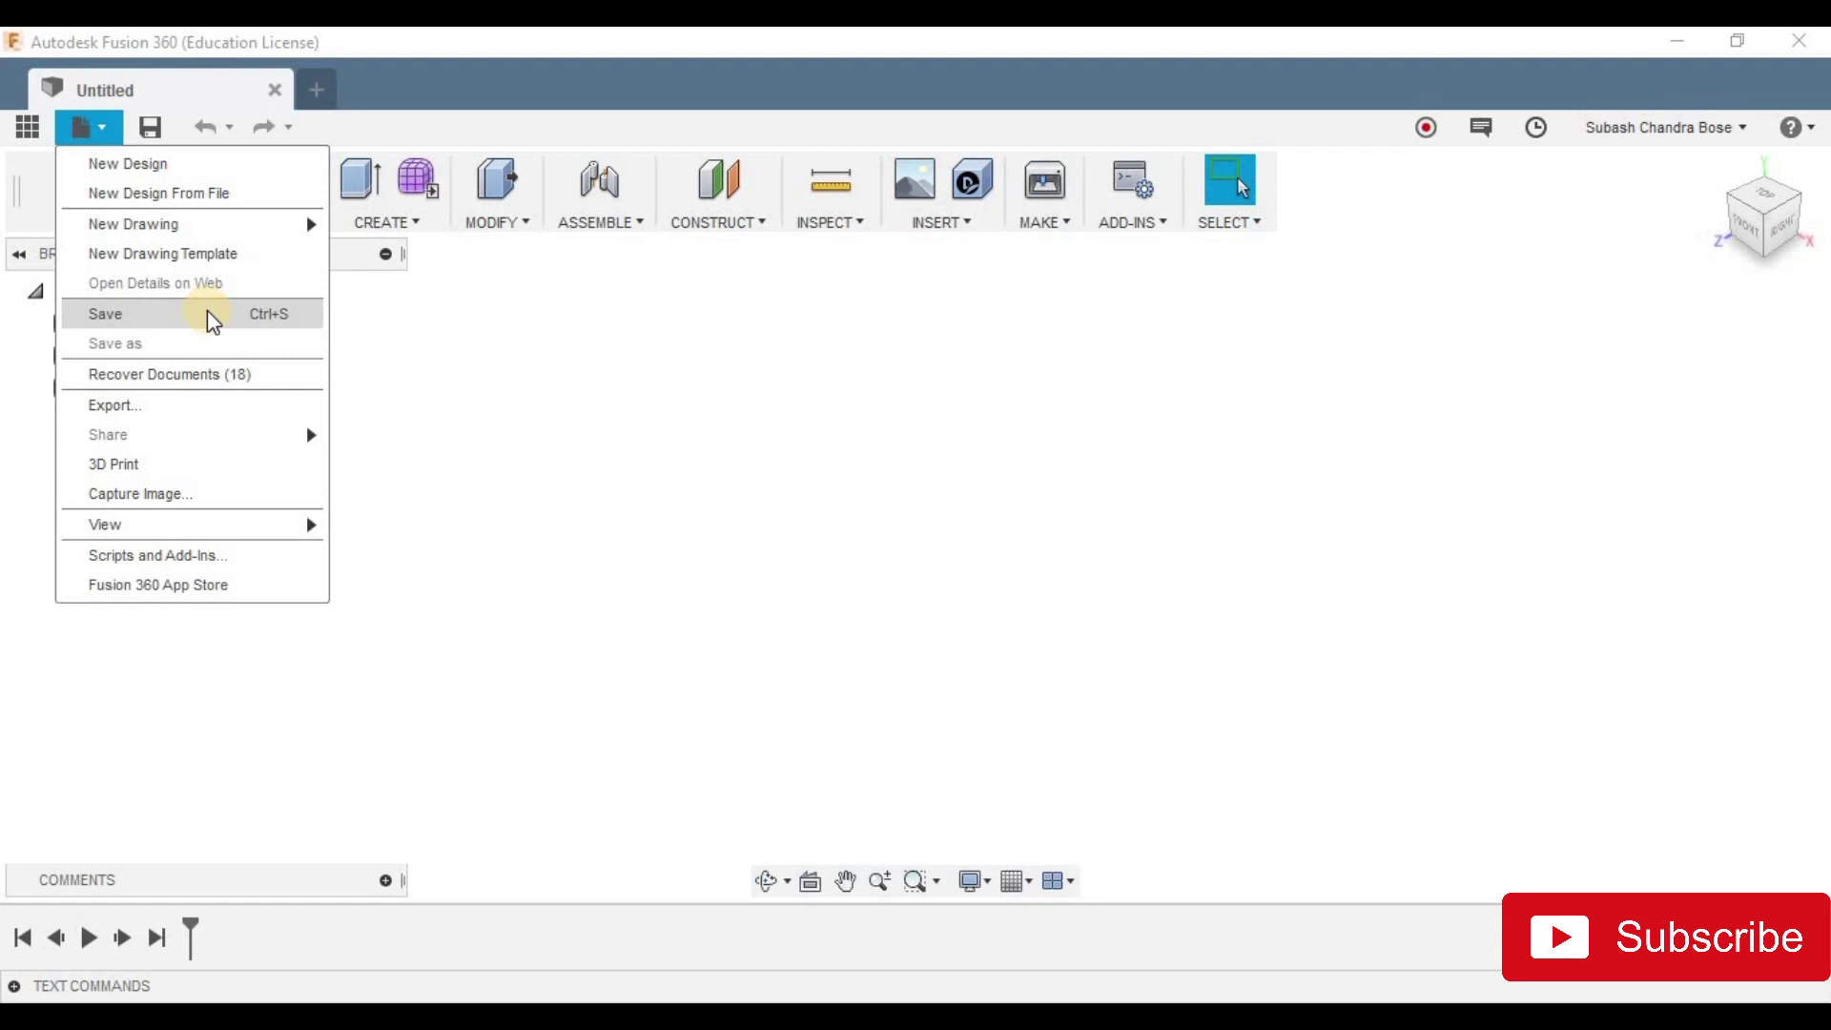
{"action": "left_click", "coordinate": [695, 482]}
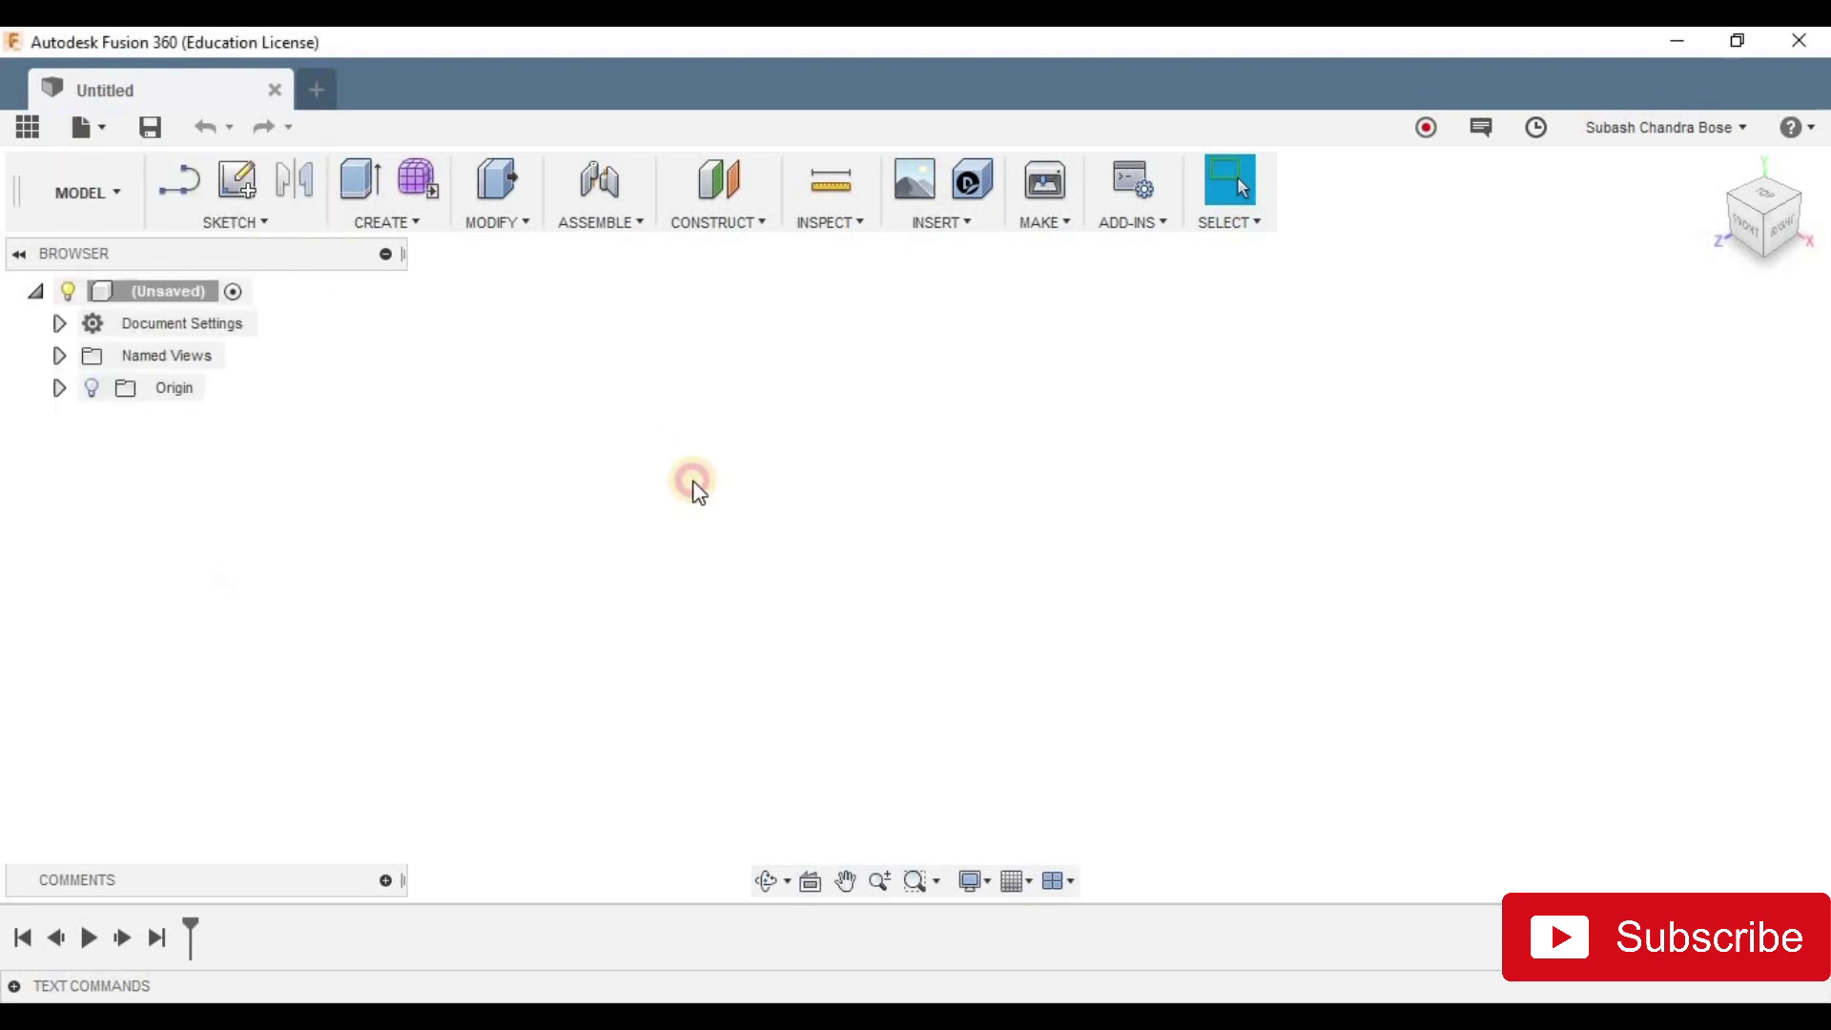
Step: Examine the auto-saved documents available for recovery and the actions offered for F1 CAR v4, leaving them all as they are
{"action": "left_click", "coordinate": [78, 134]}
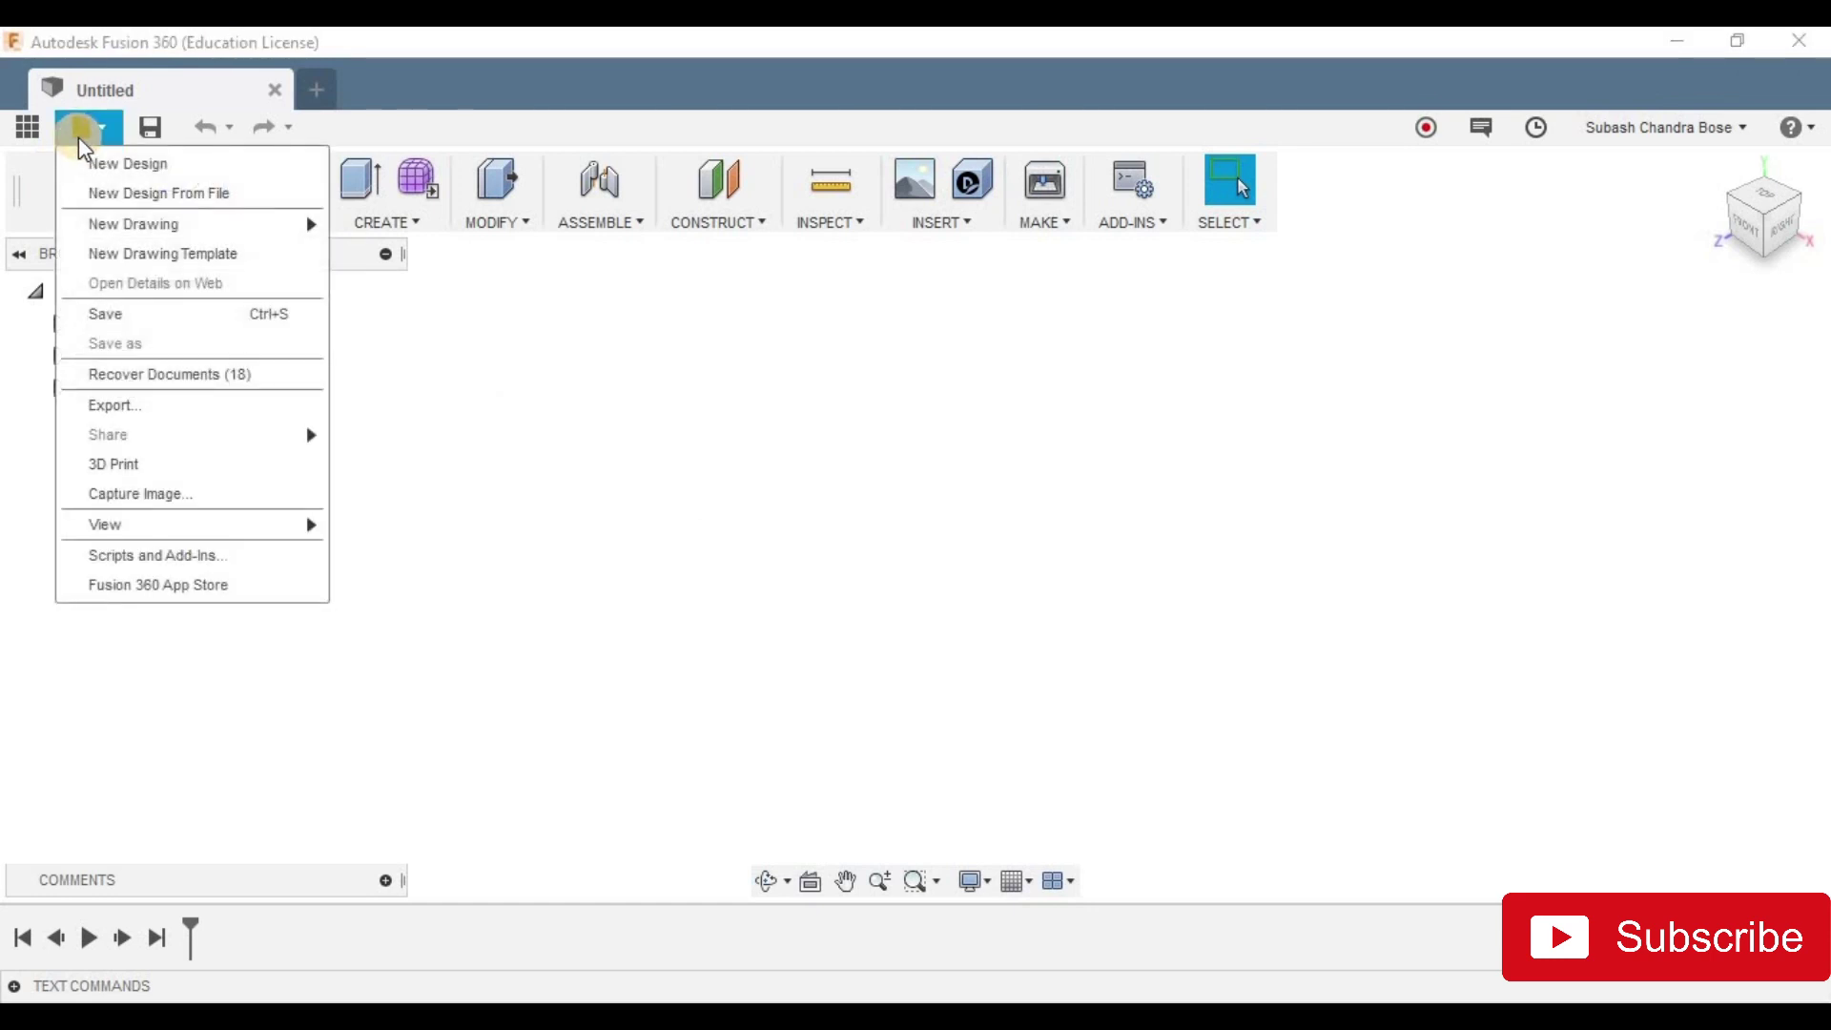
{"action": "left_click", "coordinate": [152, 378]}
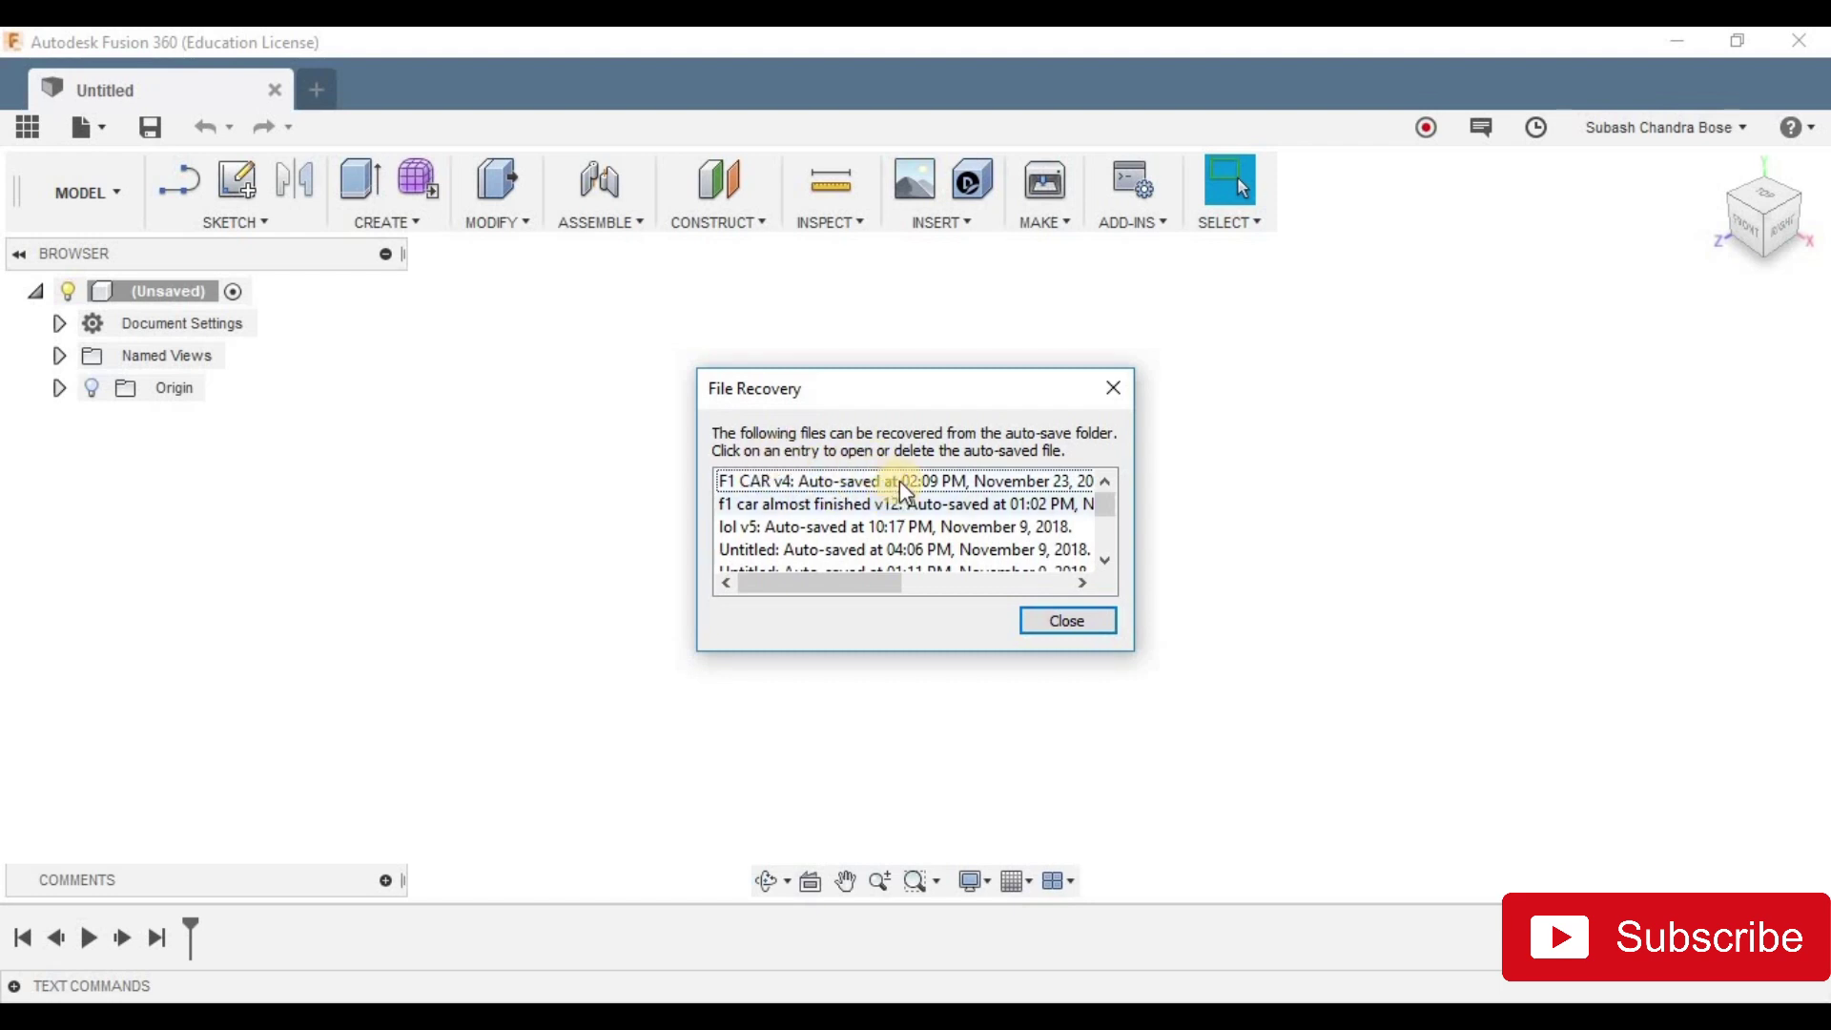
{"action": "left_click", "coordinate": [953, 484]}
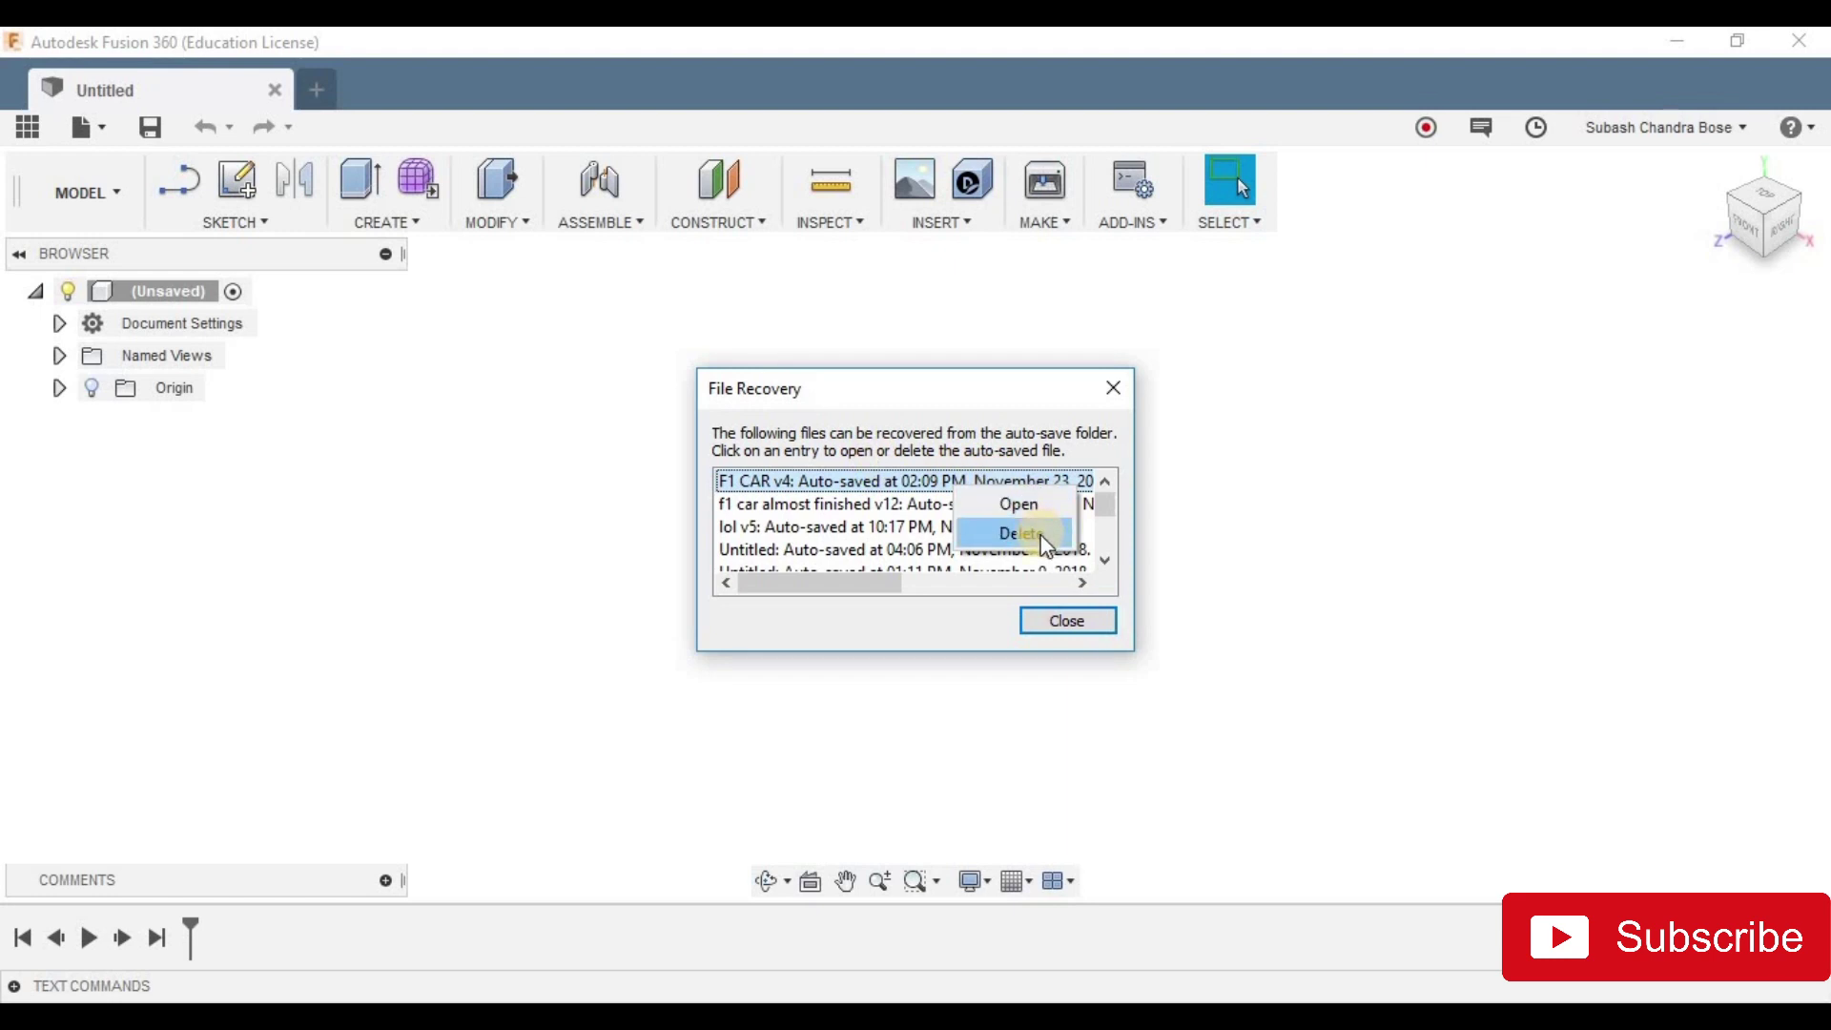
{"action": "left_click", "coordinate": [1059, 621]}
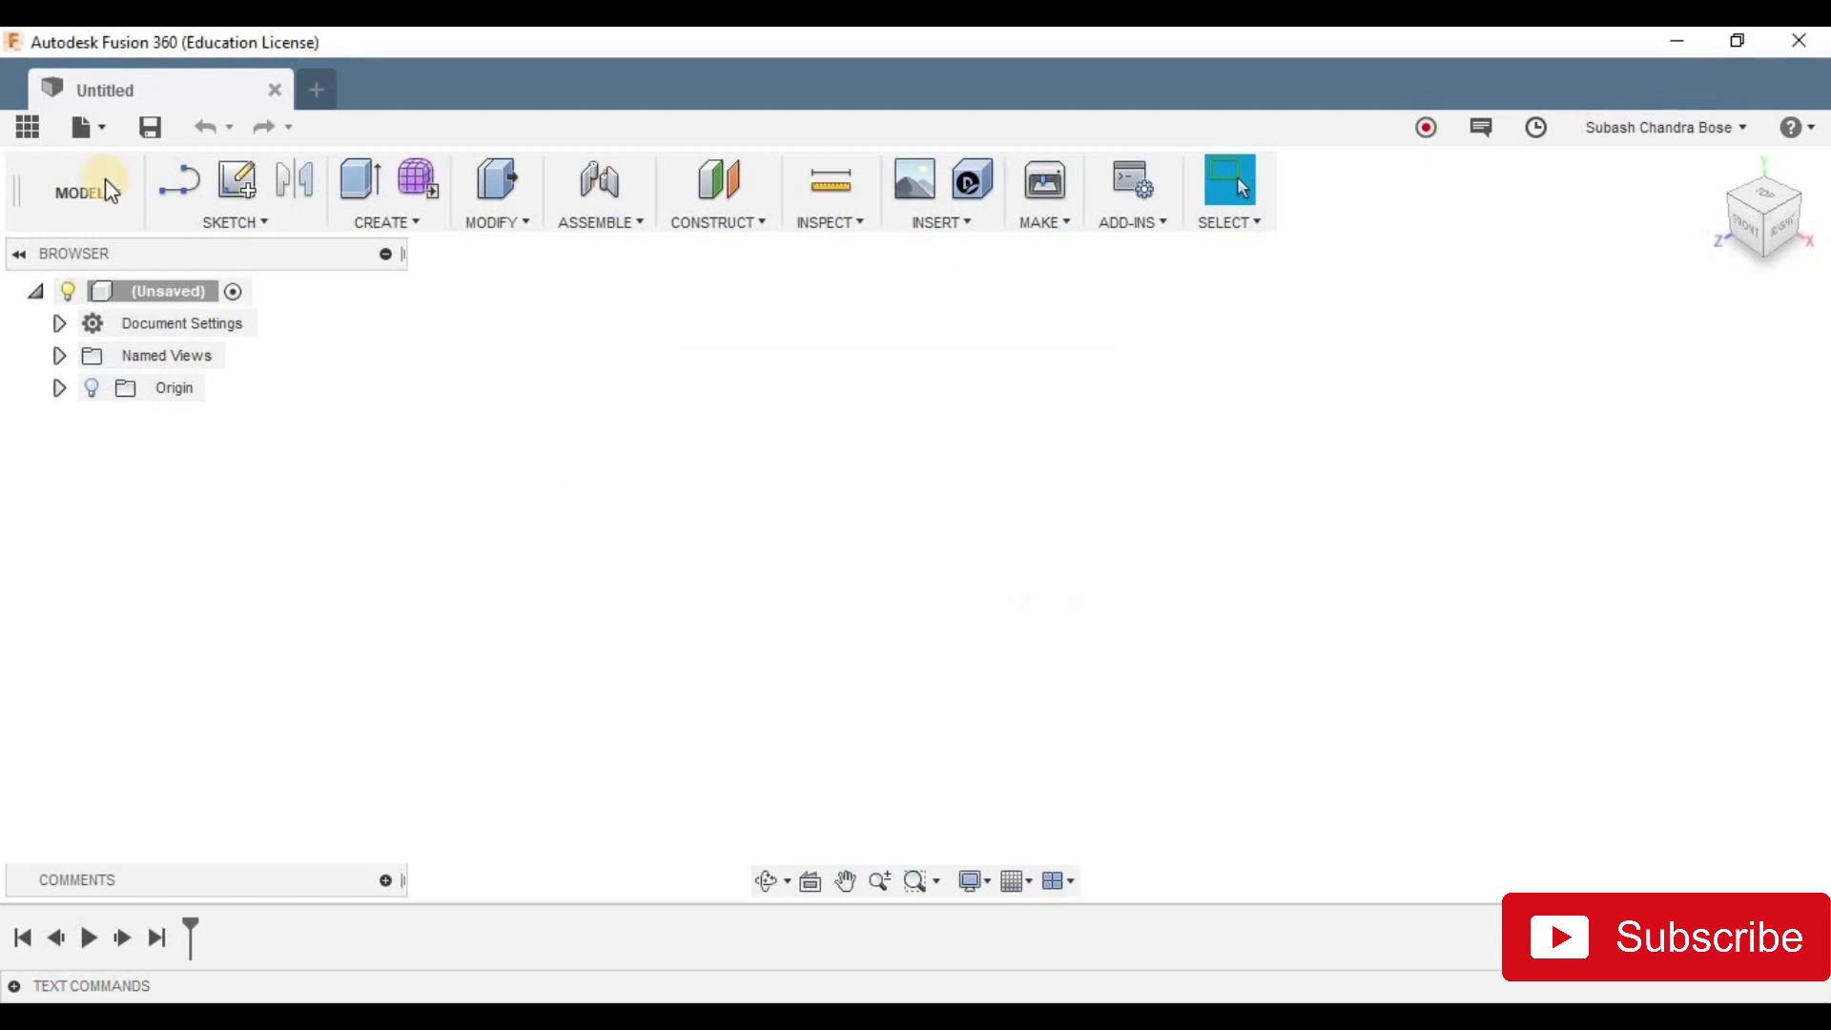
Step: Examine the file types offered for exporting the untitled design, and cancel the export
{"action": "left_click", "coordinate": [105, 133]}
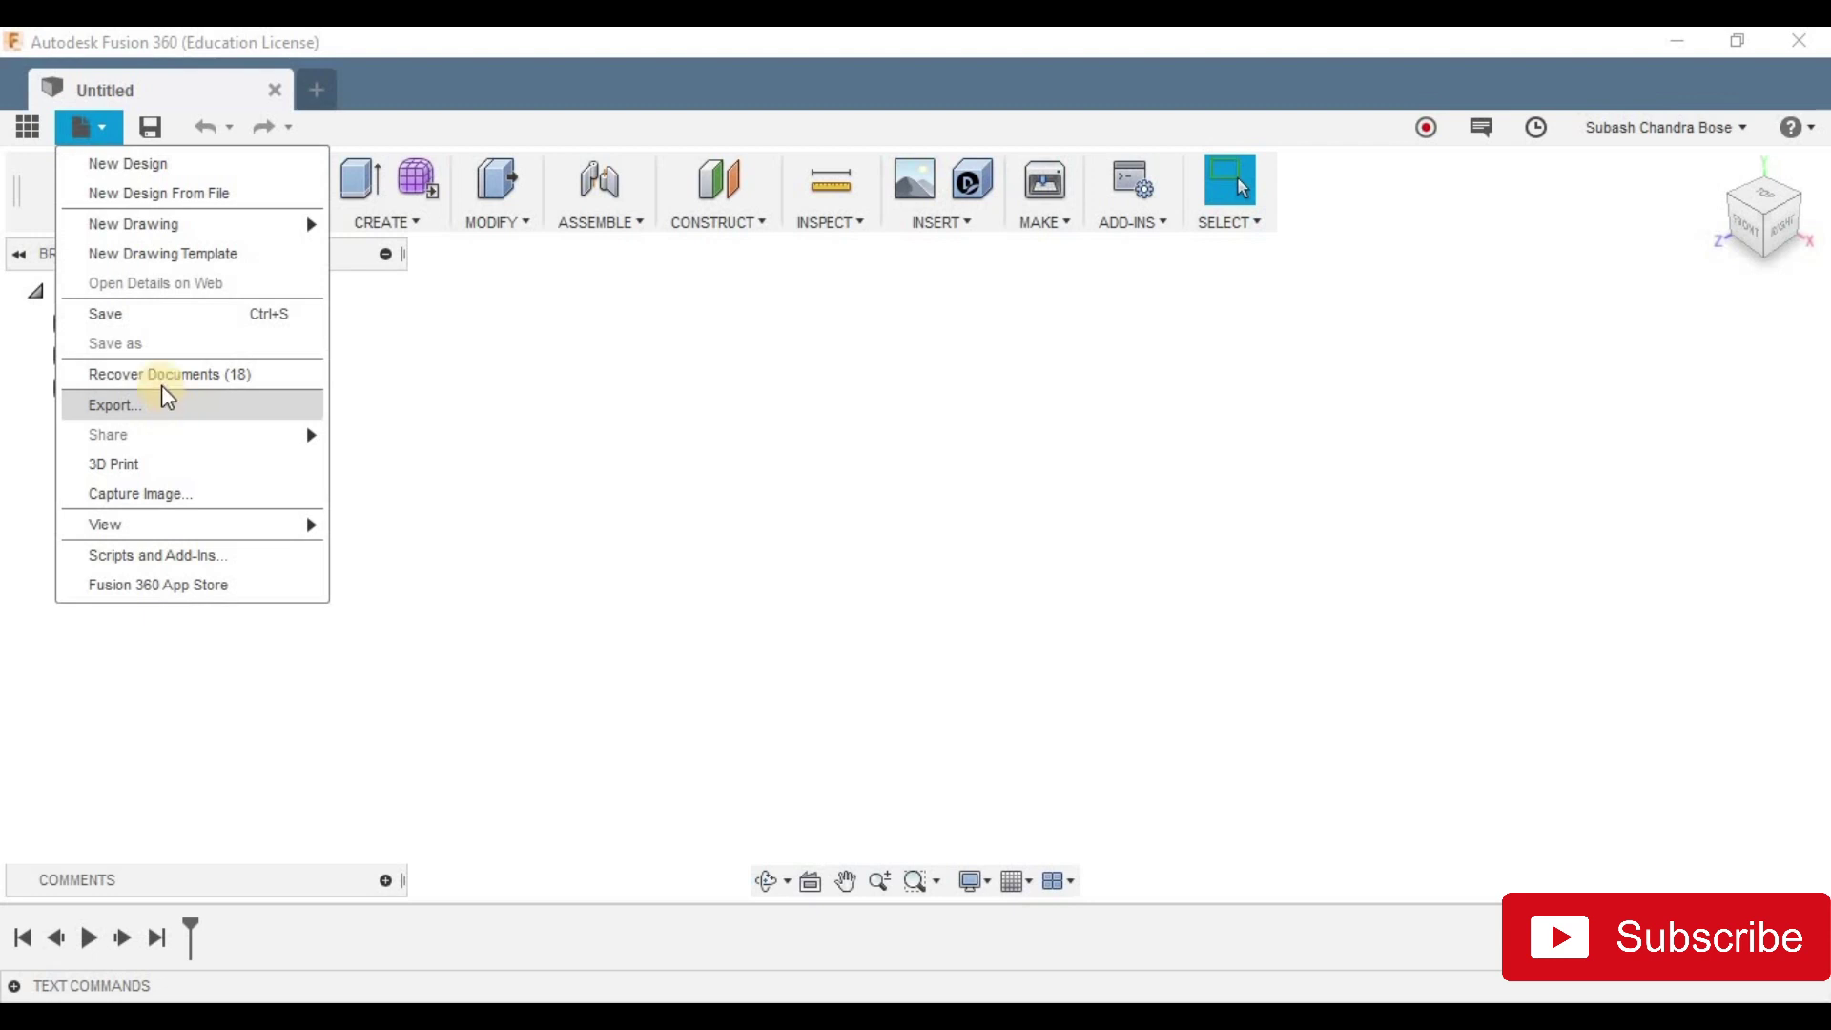
{"action": "left_click", "coordinate": [152, 406]}
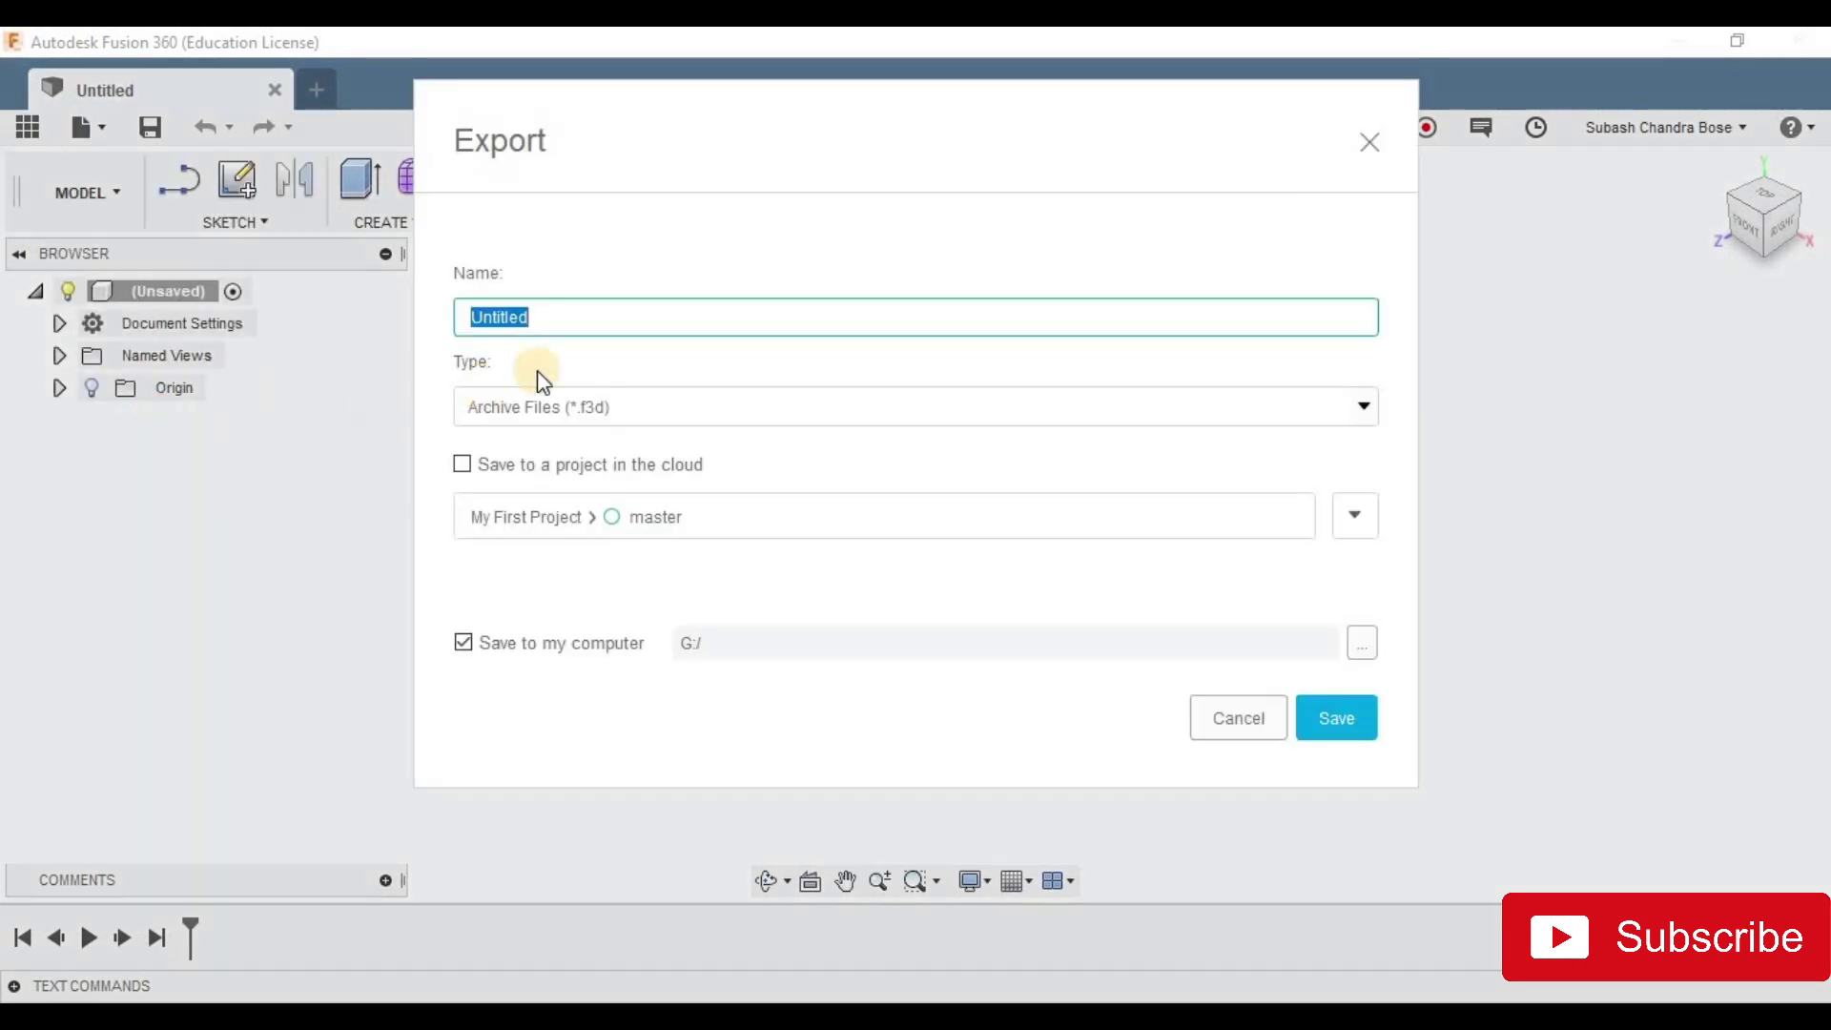
{"action": "left_click", "coordinate": [667, 410]}
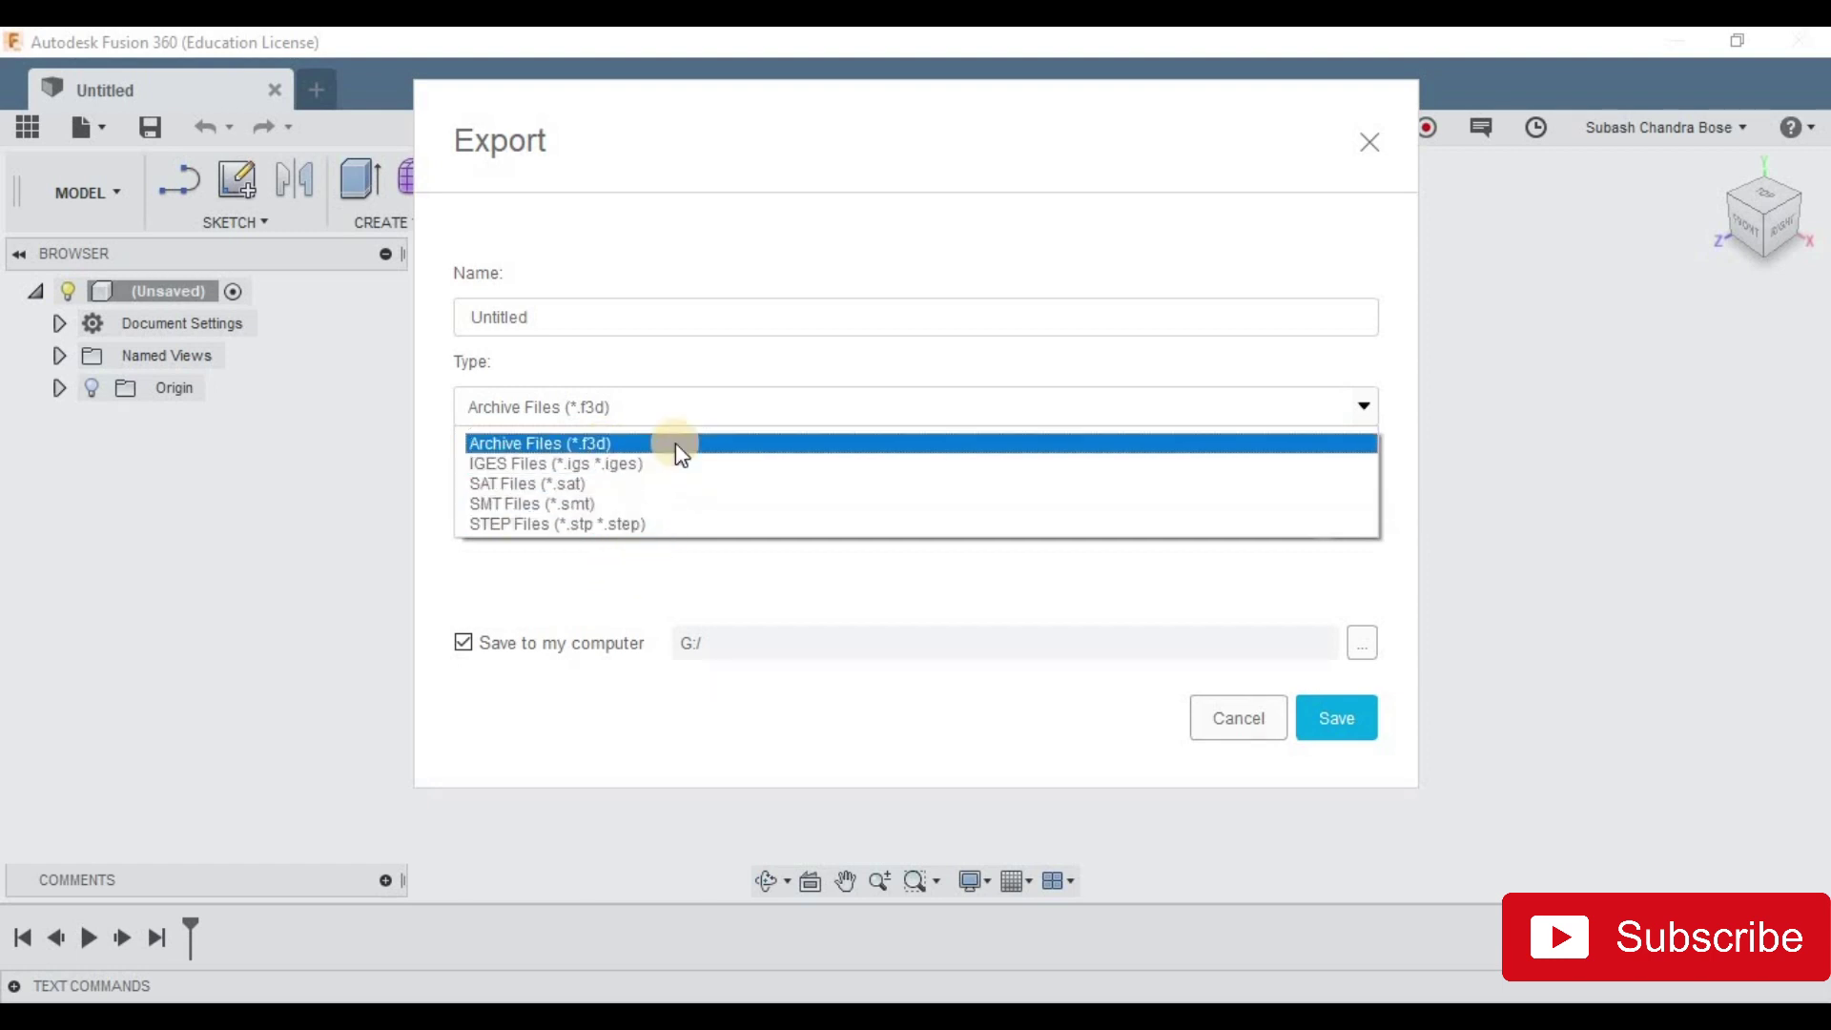
{"action": "left_click", "coordinate": [1246, 710]}
Step: Capture an image at the current document window size with anti-aliasing, and save it as PNG file Untitled to My First Project and G:/
{"action": "left_click", "coordinate": [85, 128]}
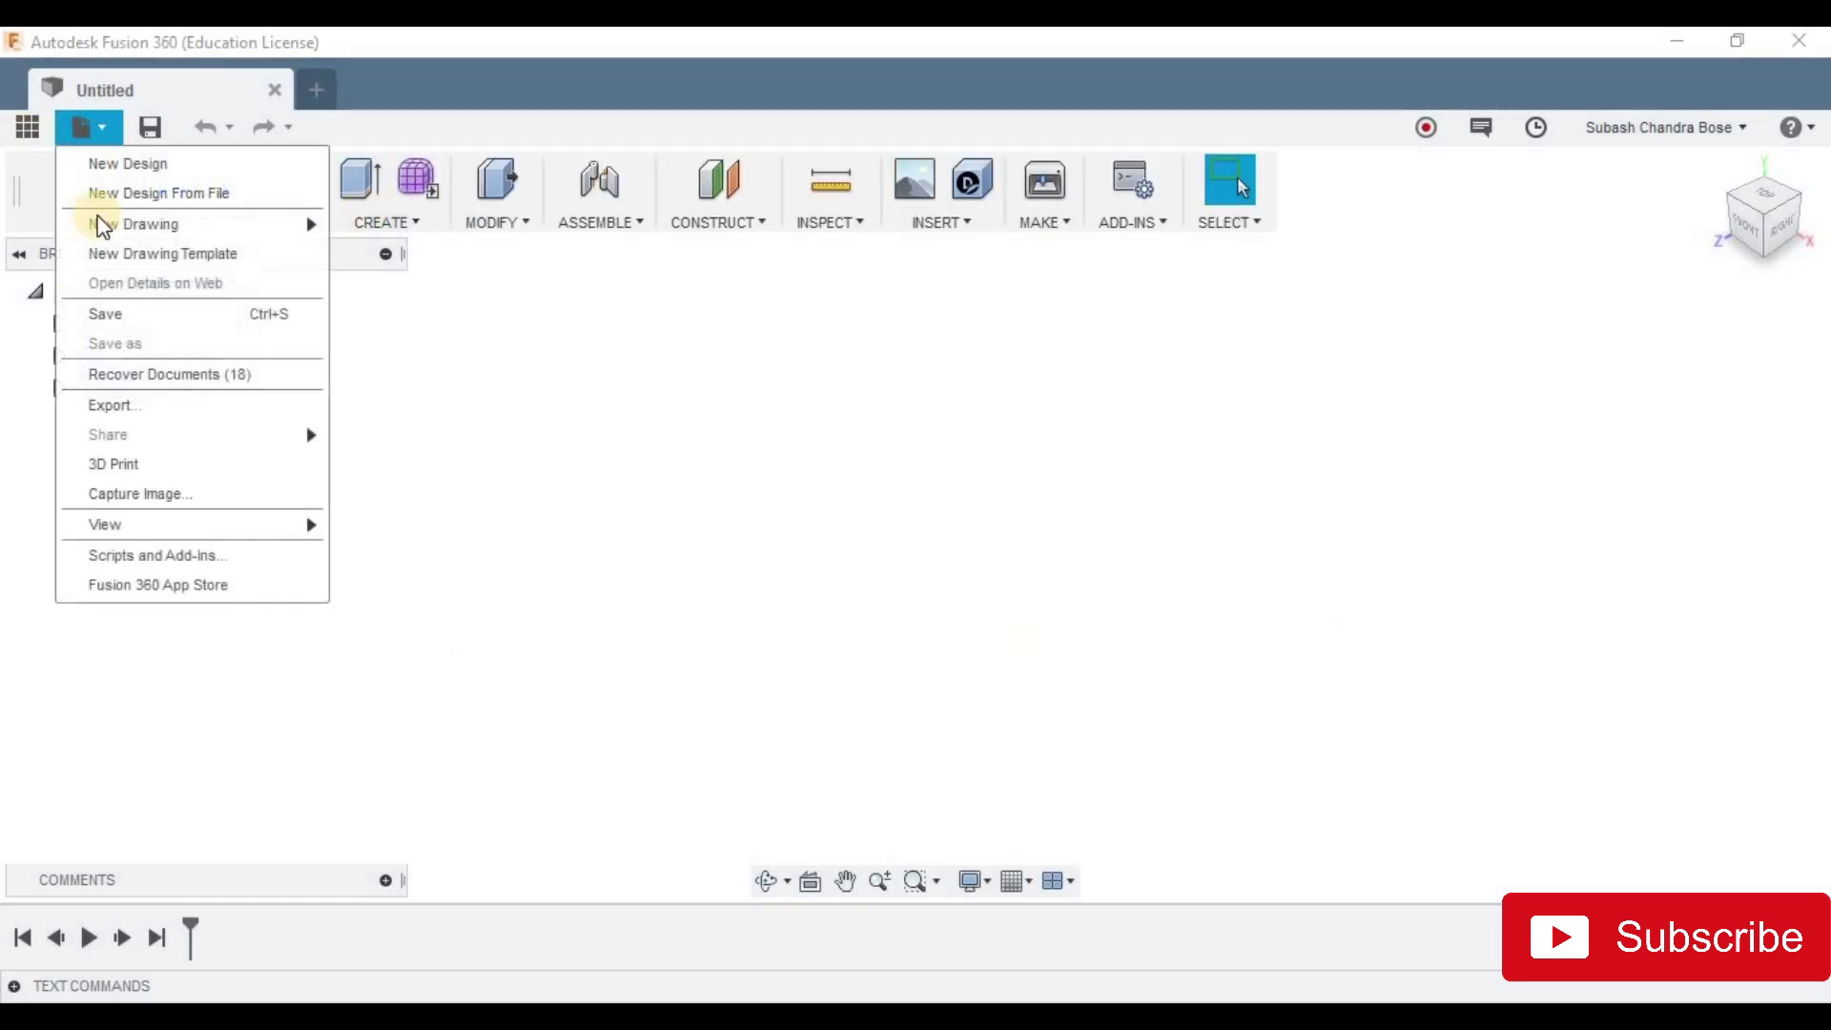
{"action": "left_click", "coordinate": [170, 498]}
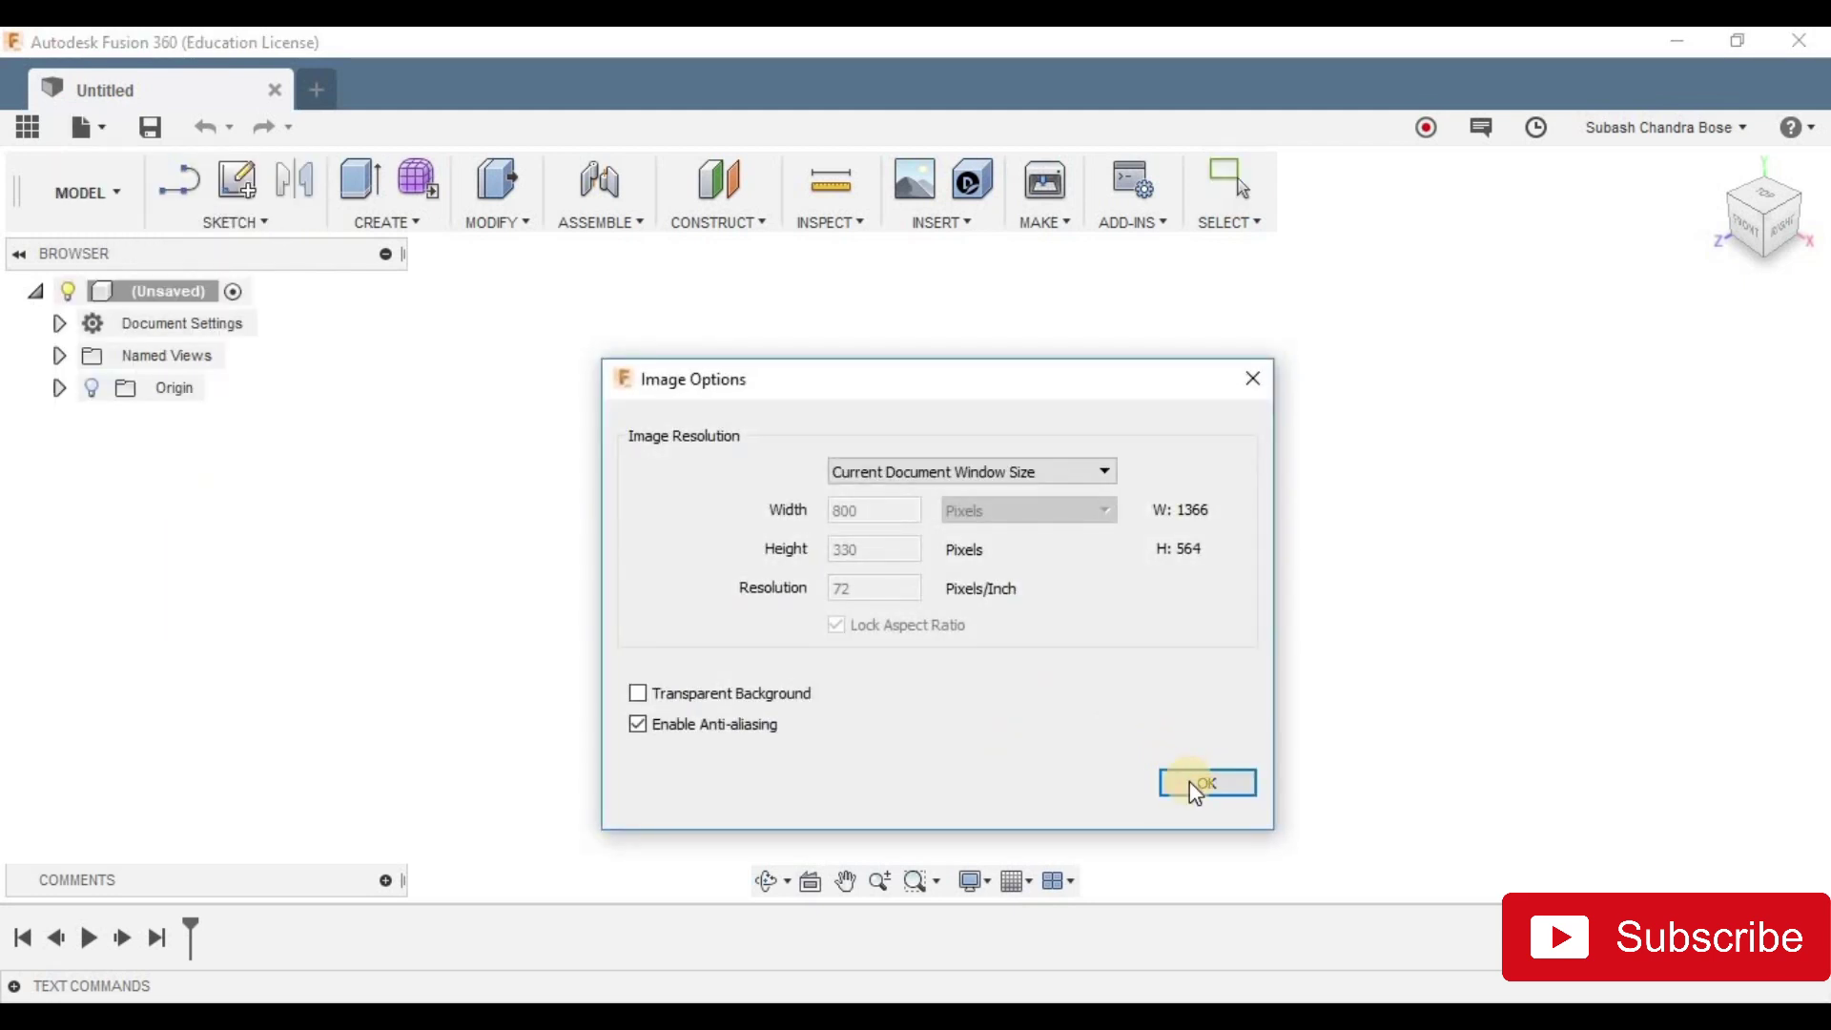
{"action": "left_click", "coordinate": [1182, 780]}
{"action": "left_click", "coordinate": [1333, 726]}
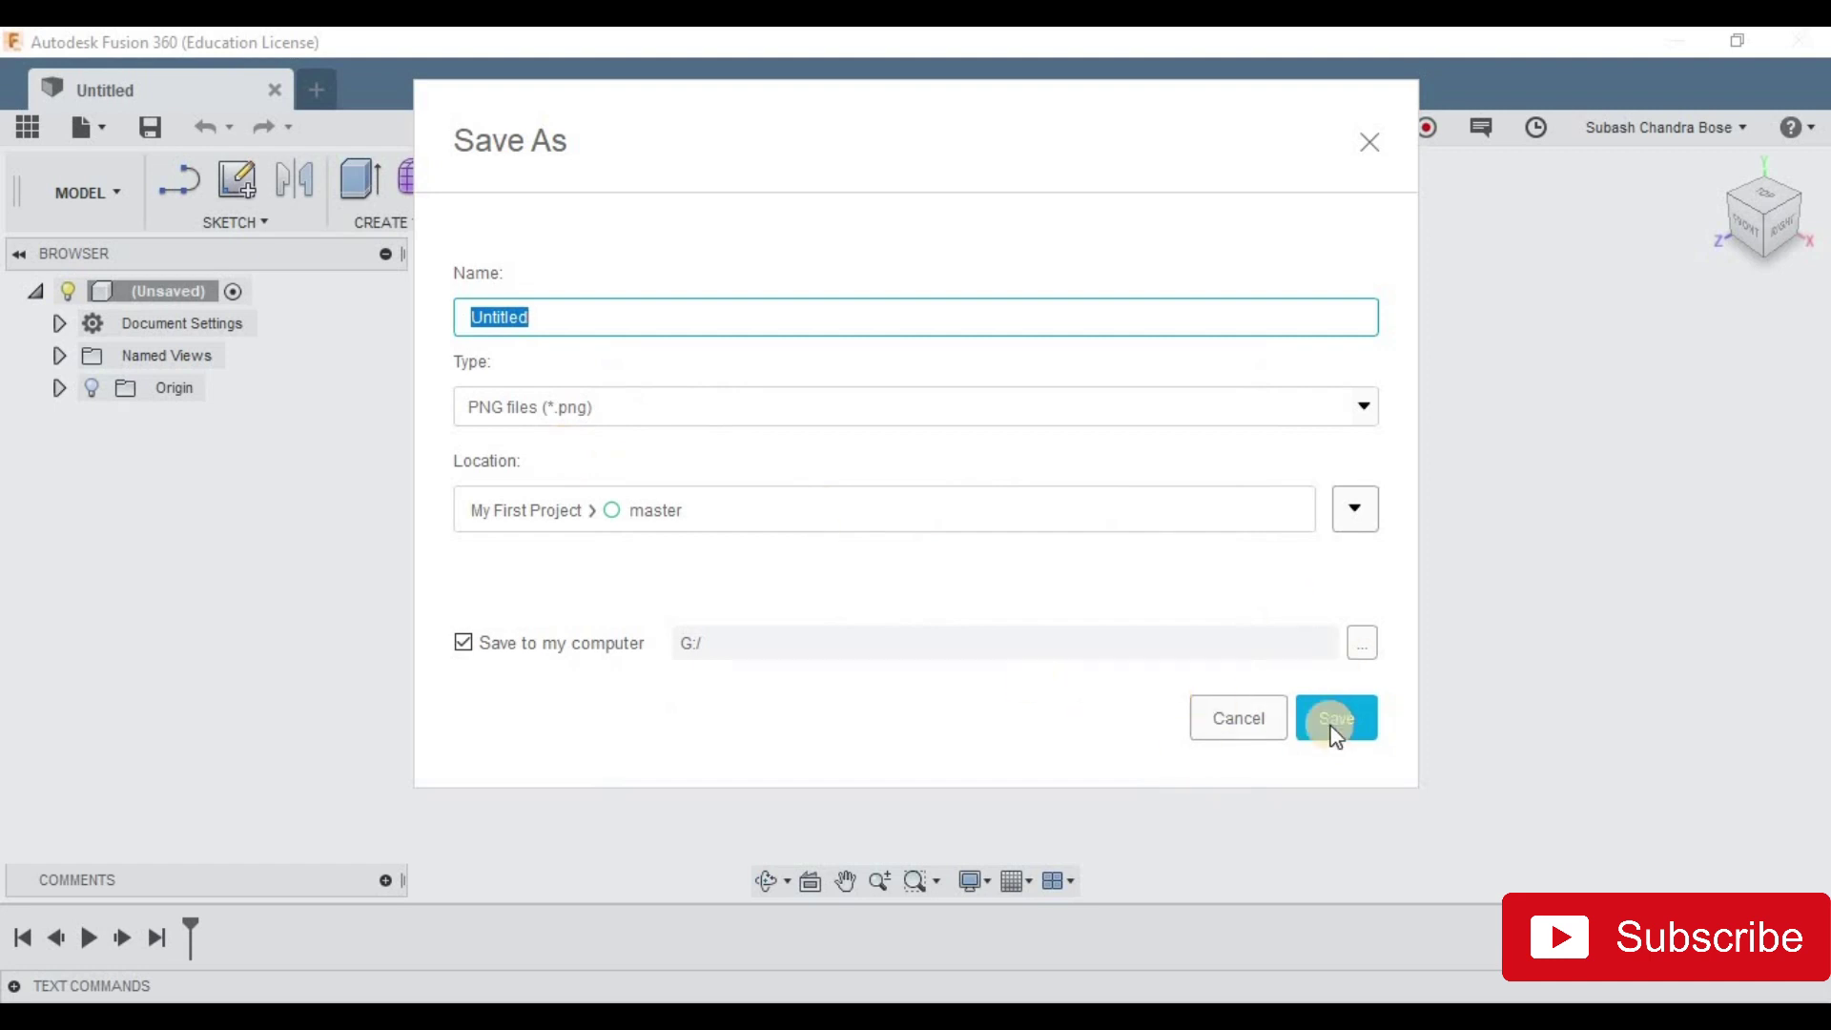
Step: Confirm saving the captured PNG image, and refresh the updated master folder of My First Project
{"action": "left_click", "coordinate": [1352, 720]}
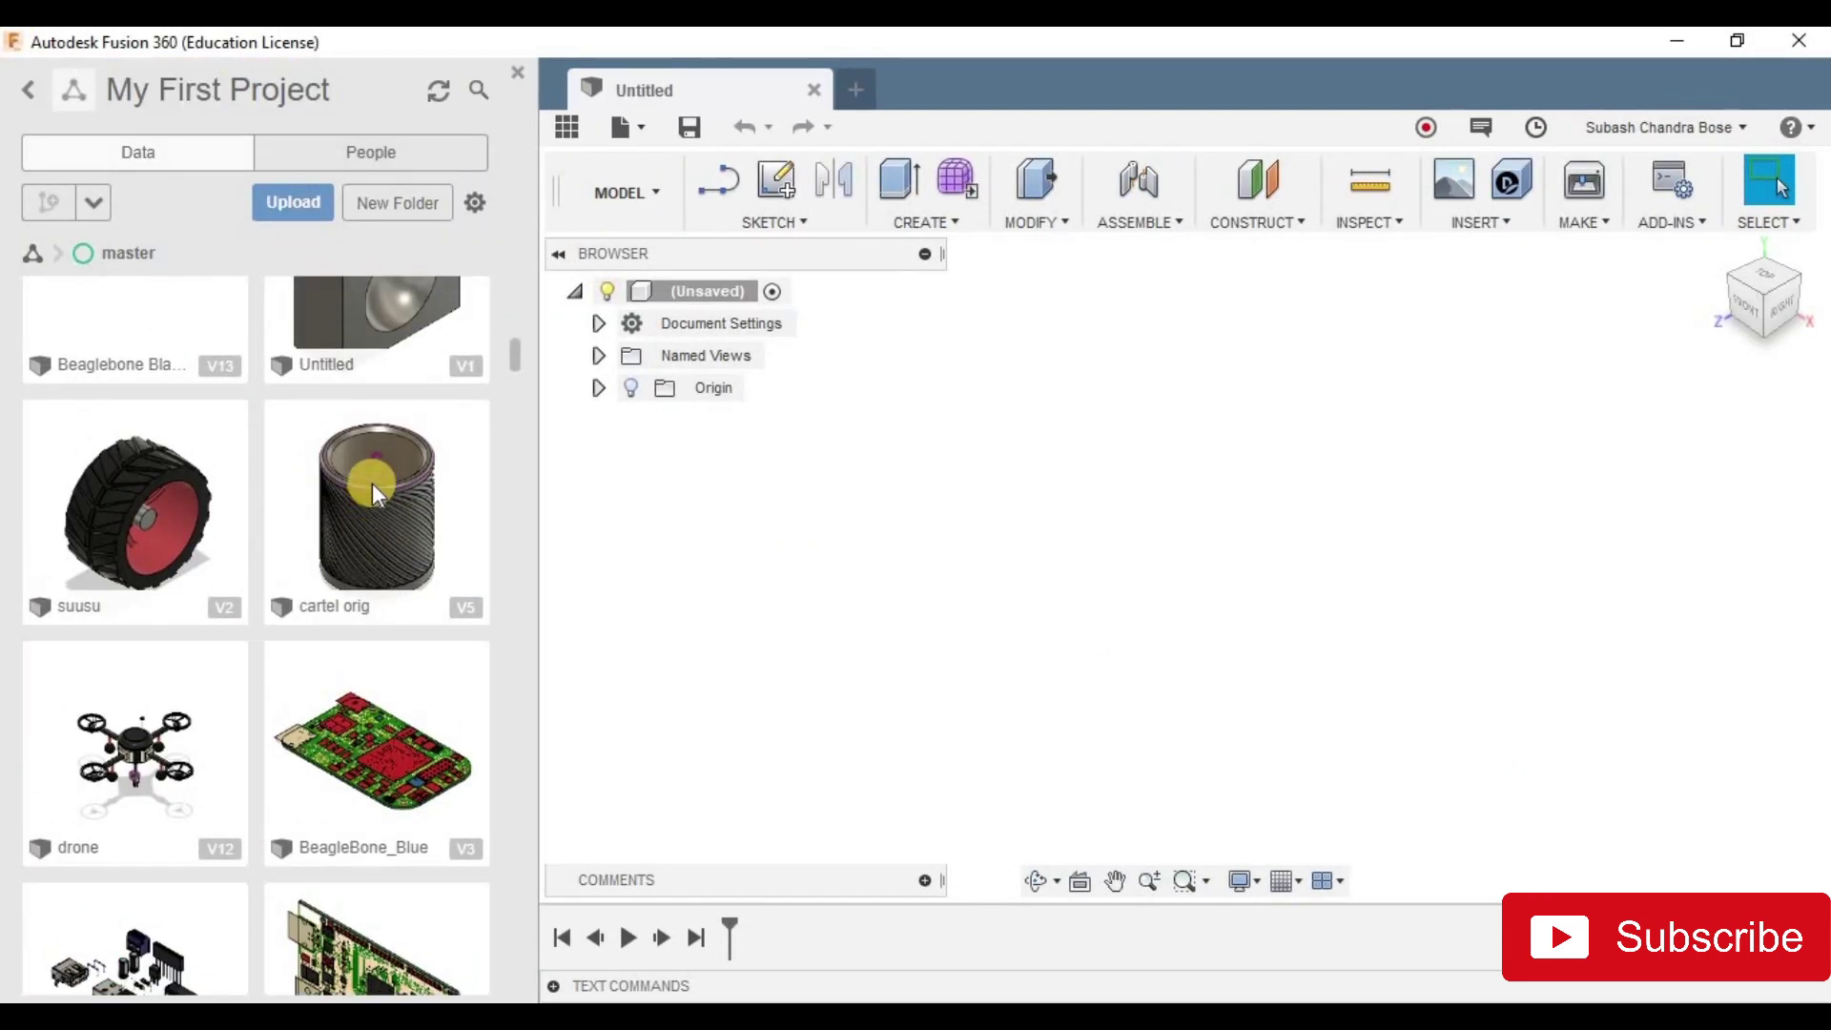
{"action": "scroll", "coordinate": [377, 524], "scroll_direction": "down", "scroll_amount": 3}
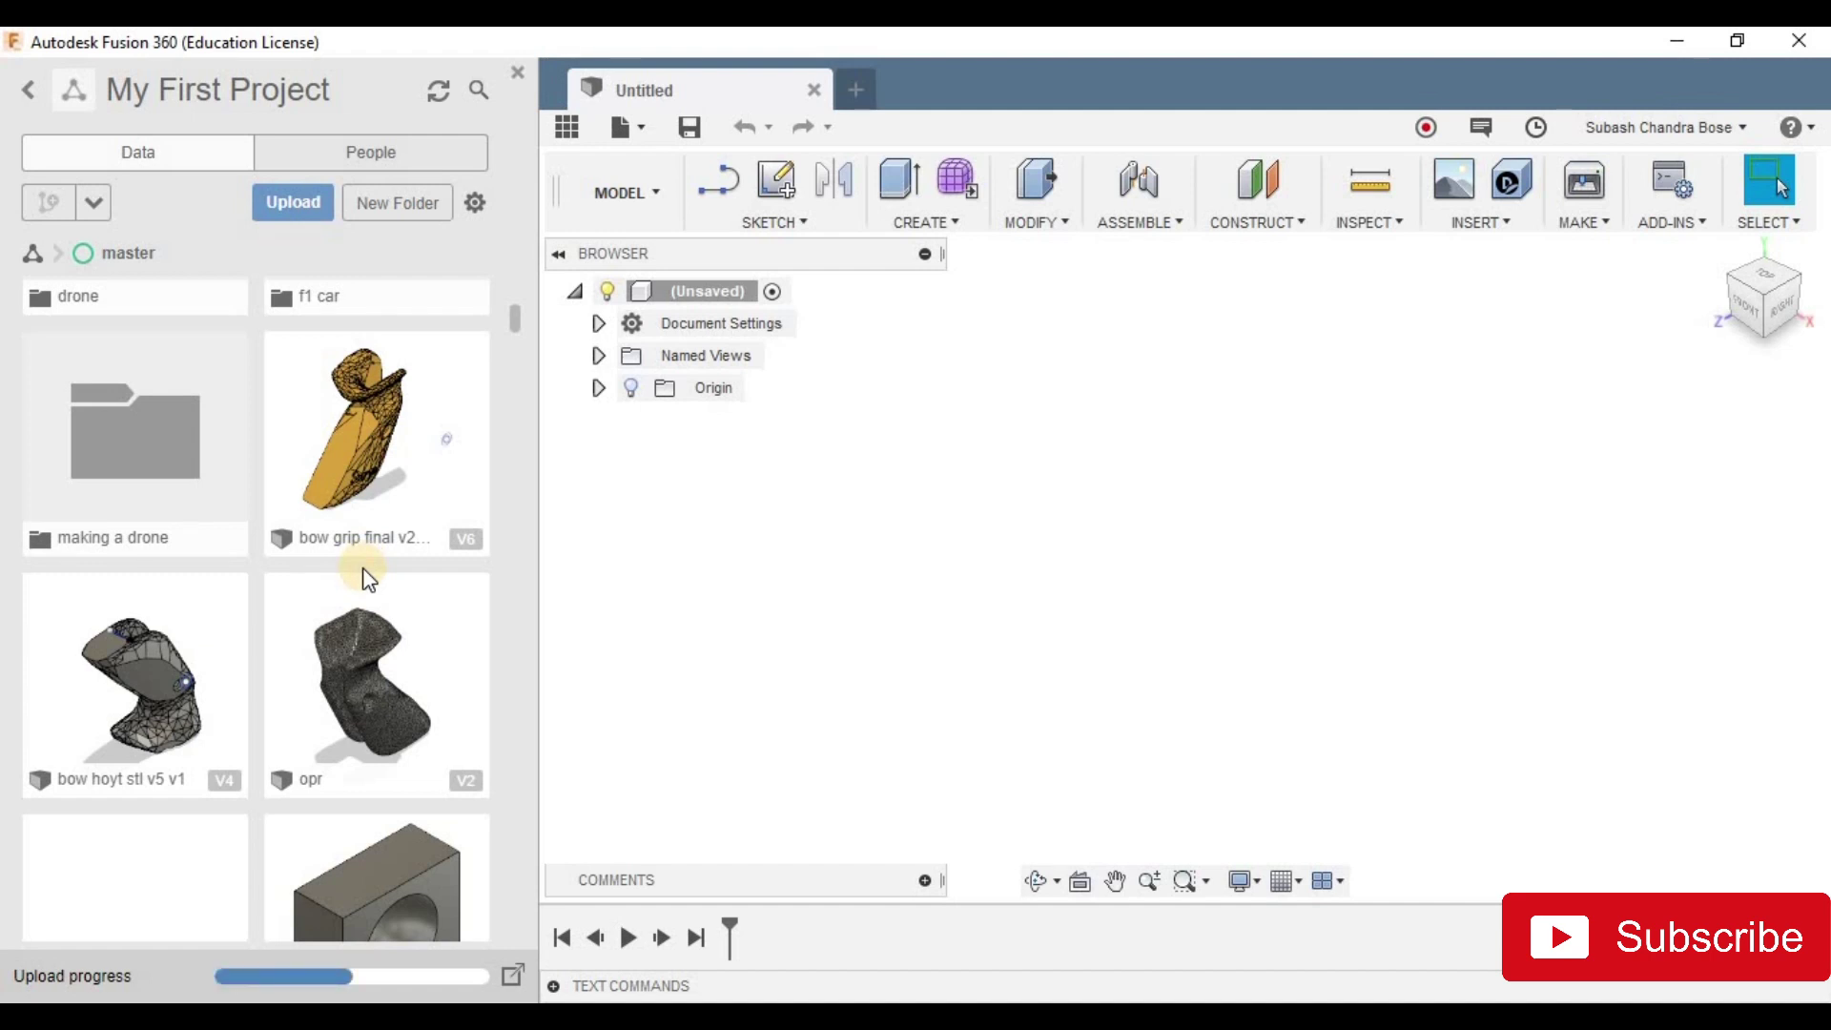
{"action": "scroll", "coordinate": [434, 420], "scroll_direction": "up", "scroll_amount": 3}
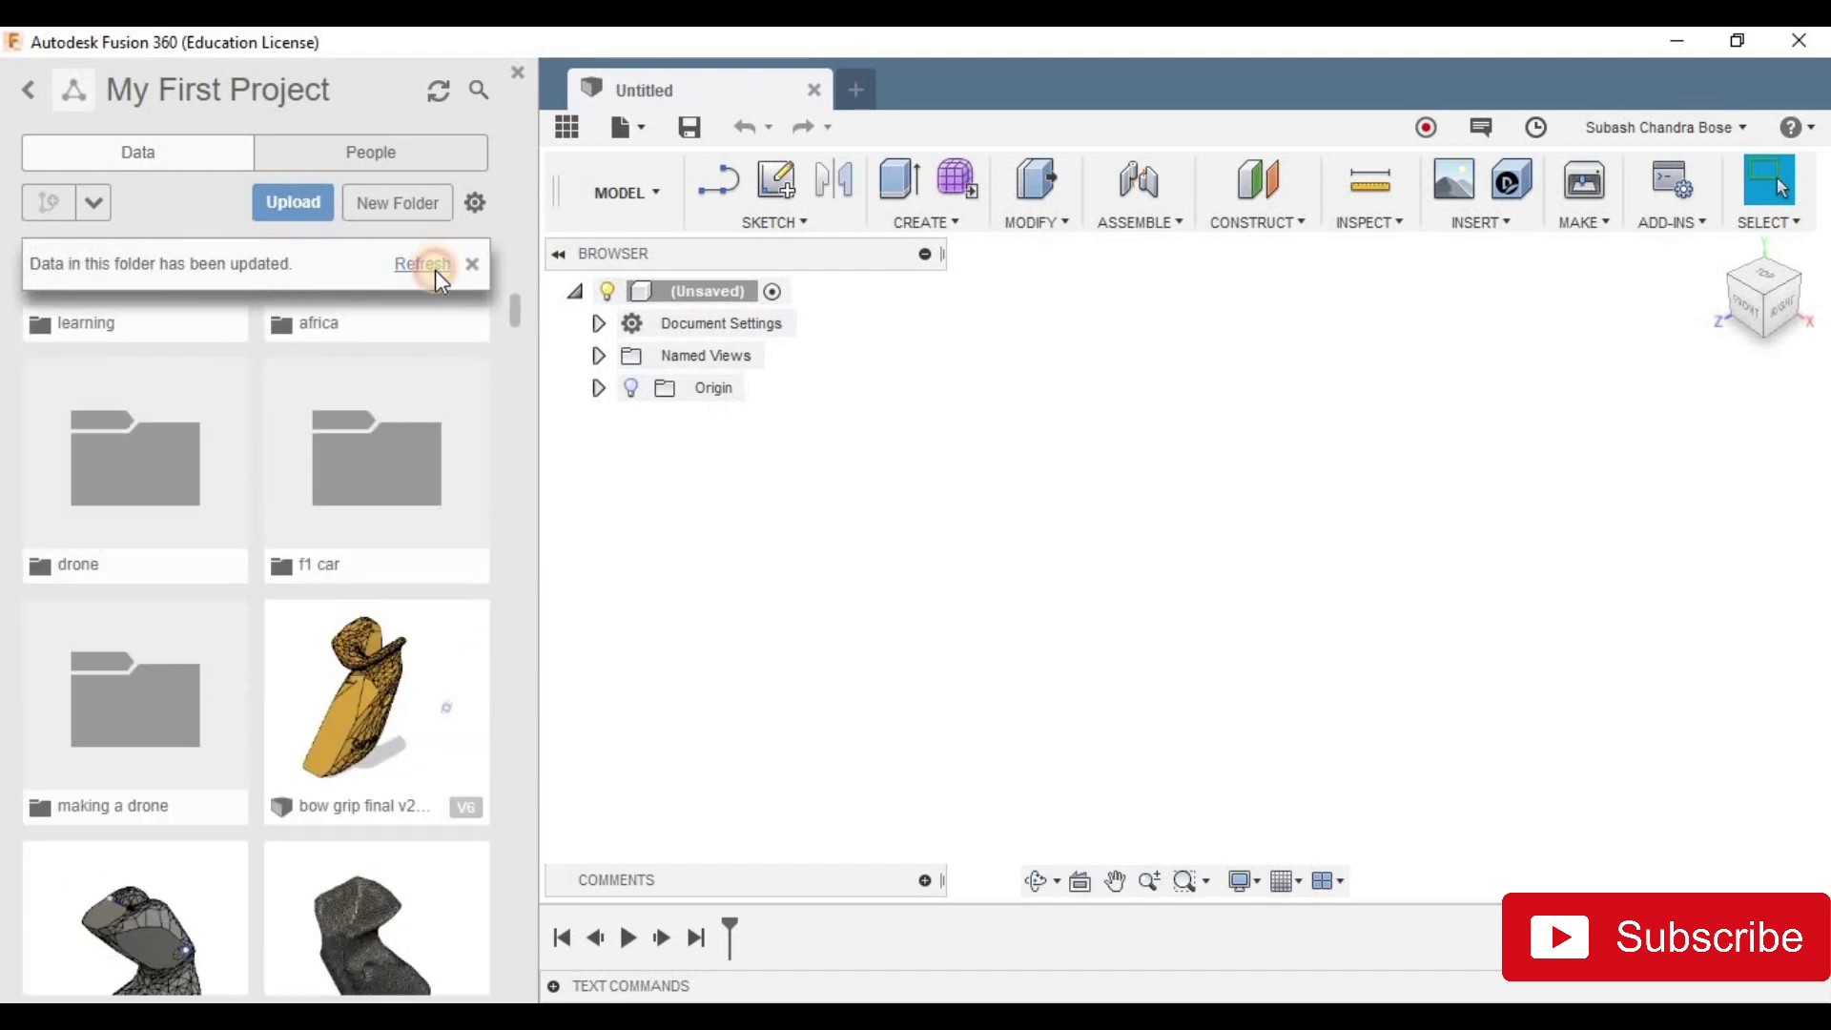
{"action": "left_click", "coordinate": [435, 265]}
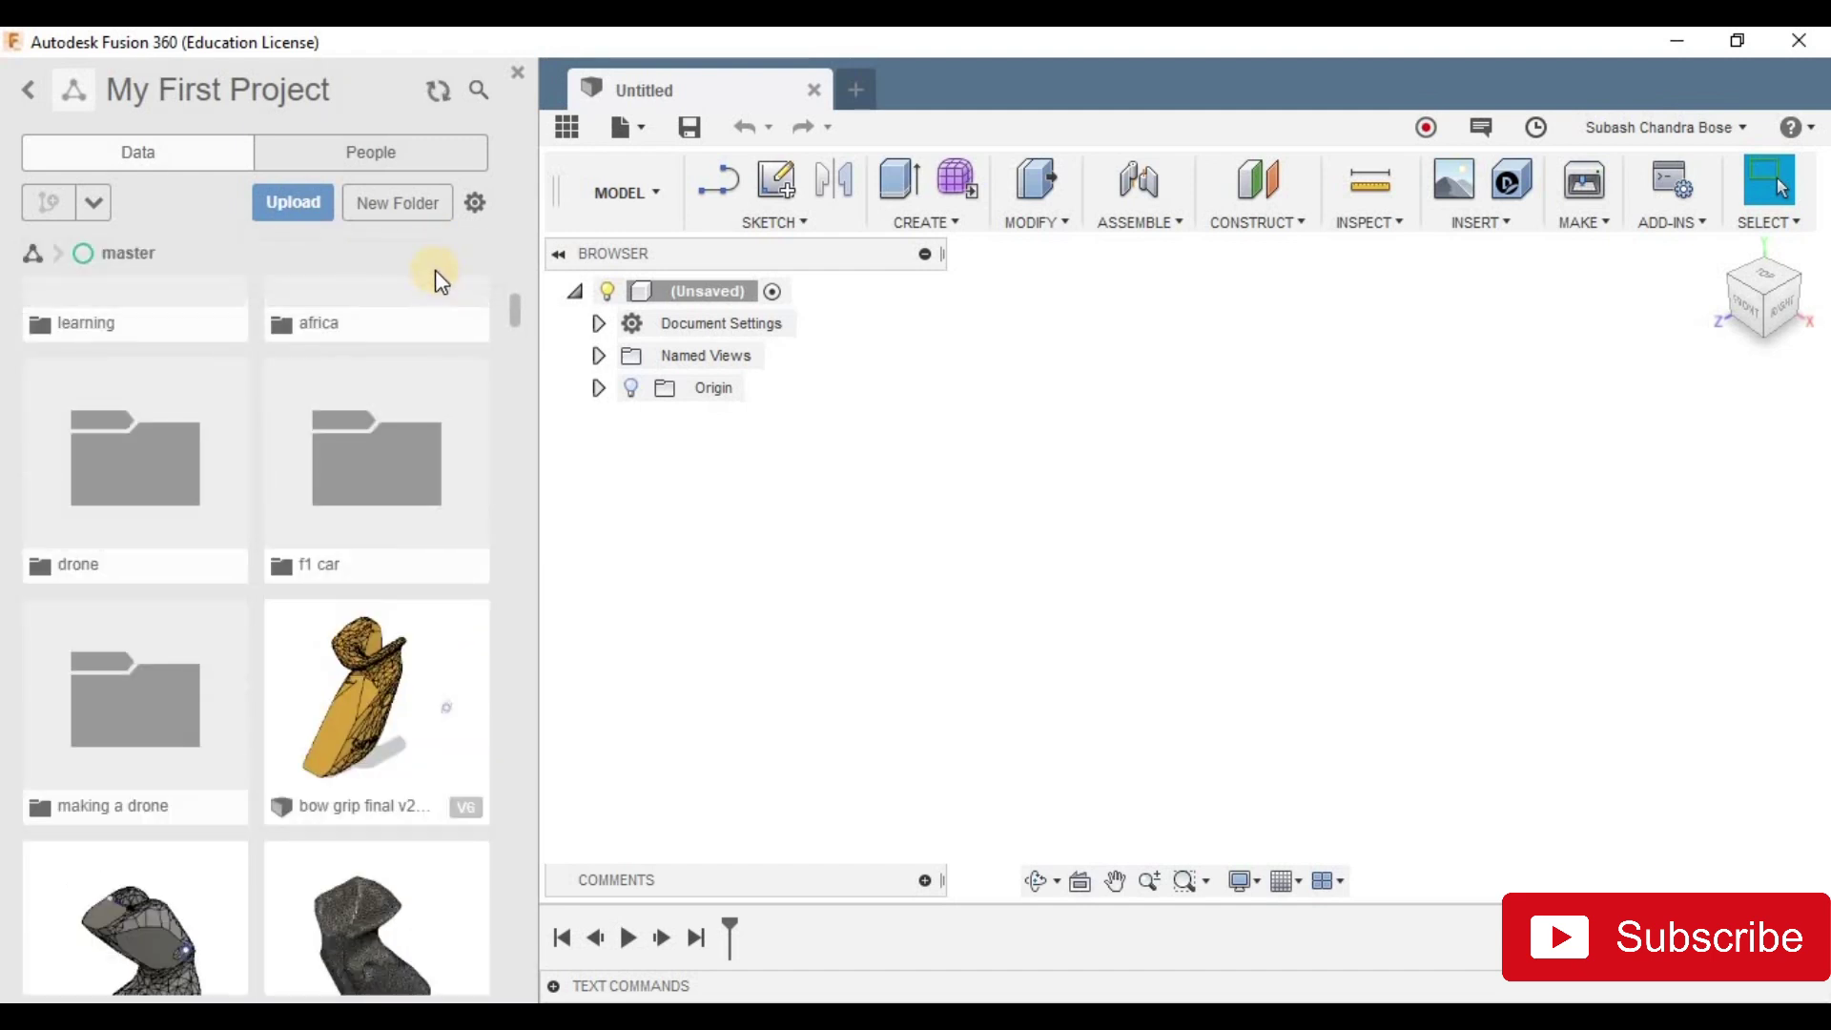
Step: Open Untitled.png from the project in the web viewer and maximize the browser window
{"action": "left_click", "coordinate": [356, 671]}
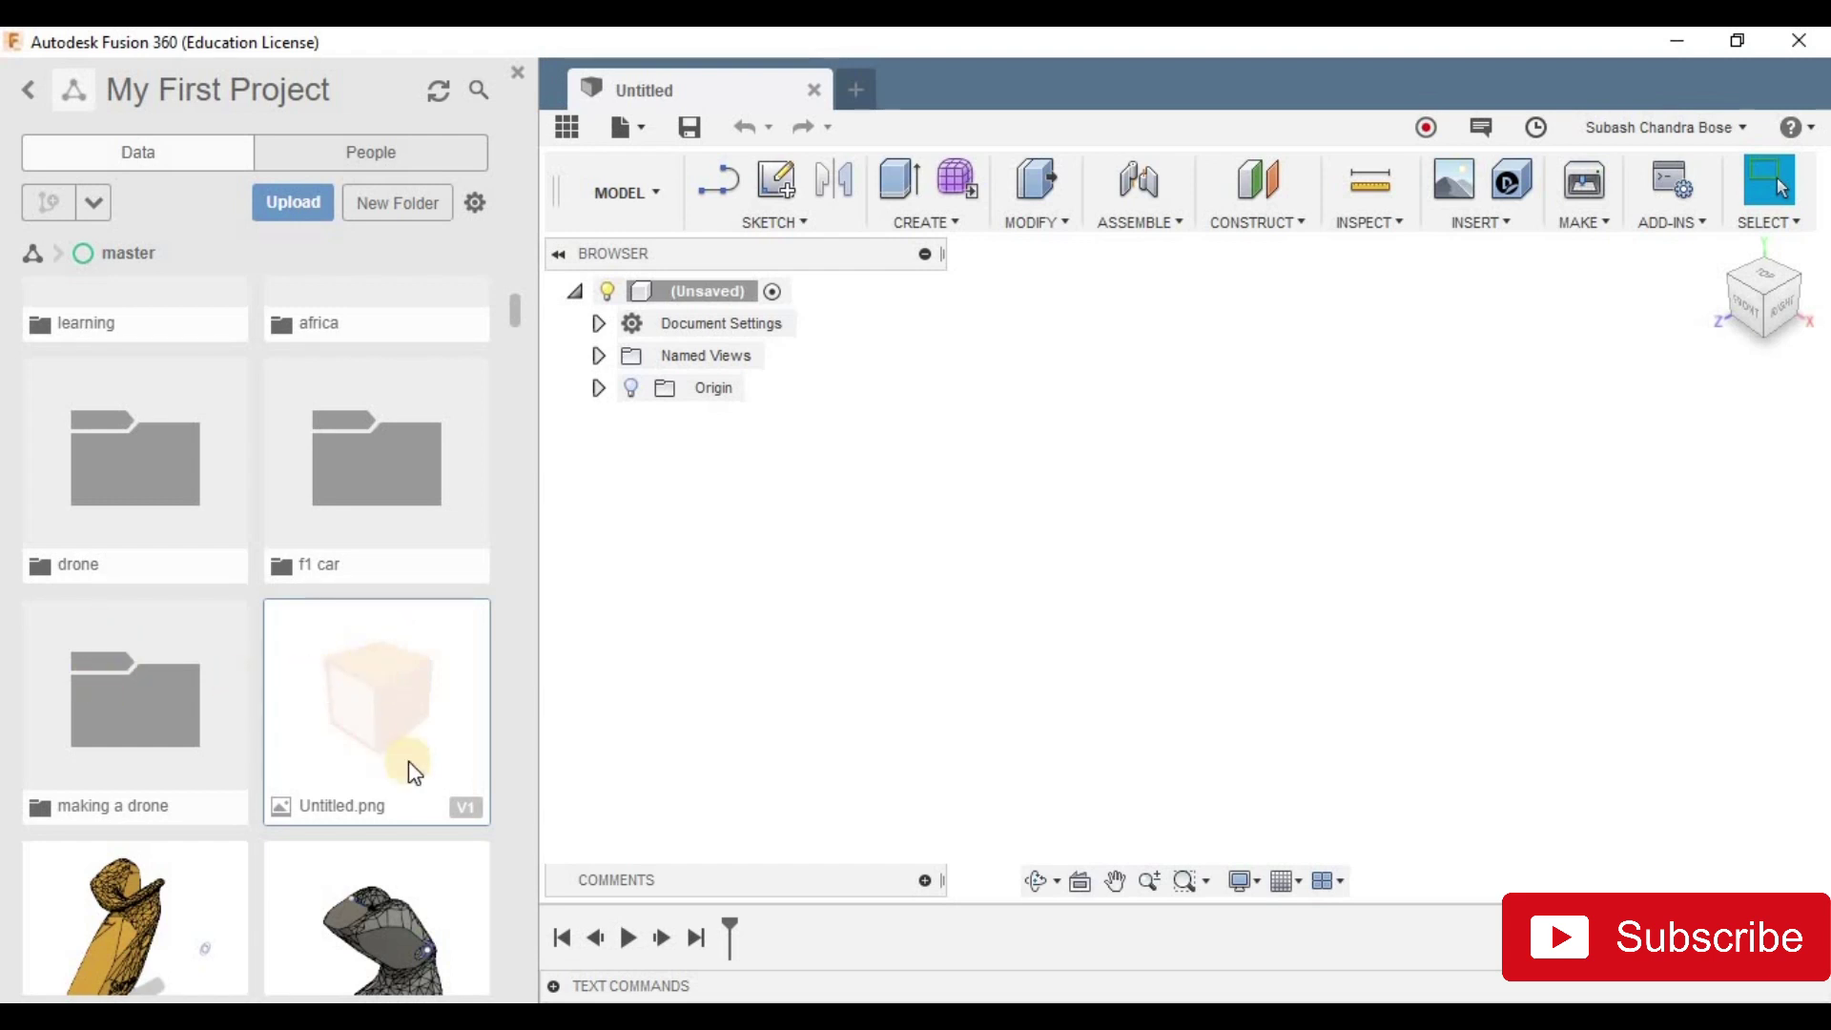
{"action": "double_click", "coordinate": [400, 710]}
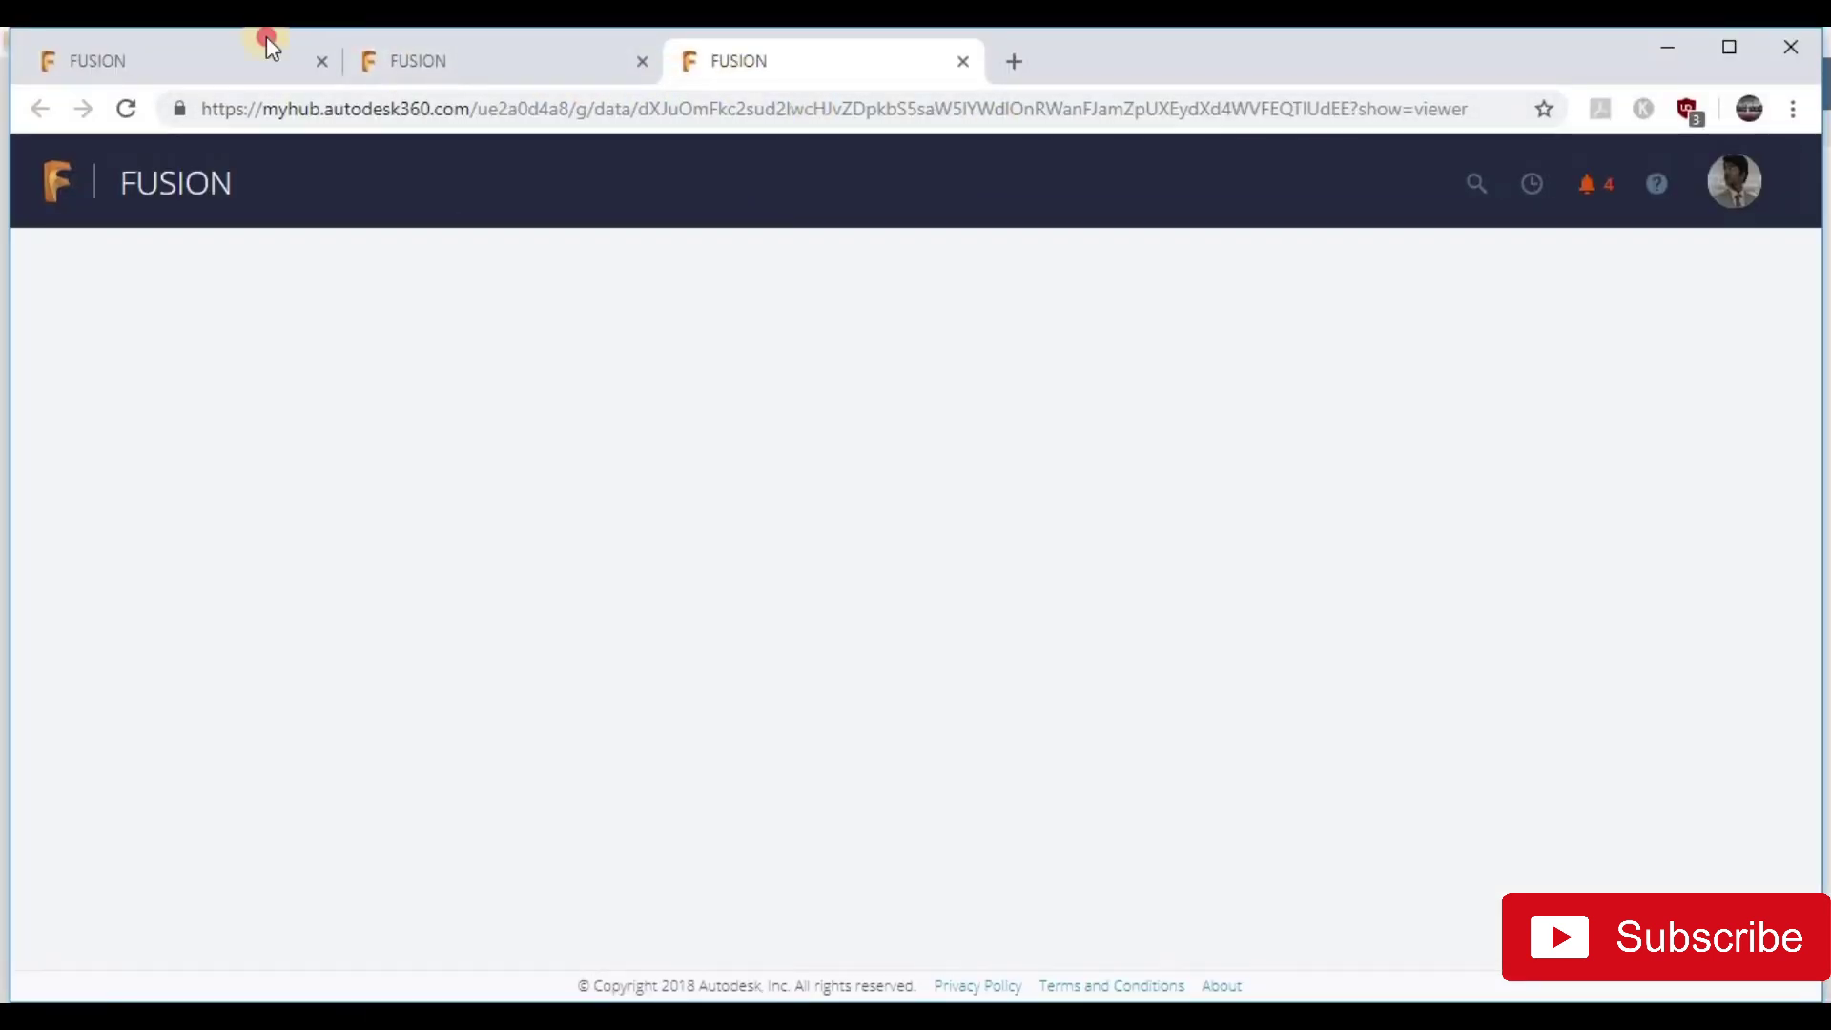
{"action": "left_click", "coordinate": [1731, 46]}
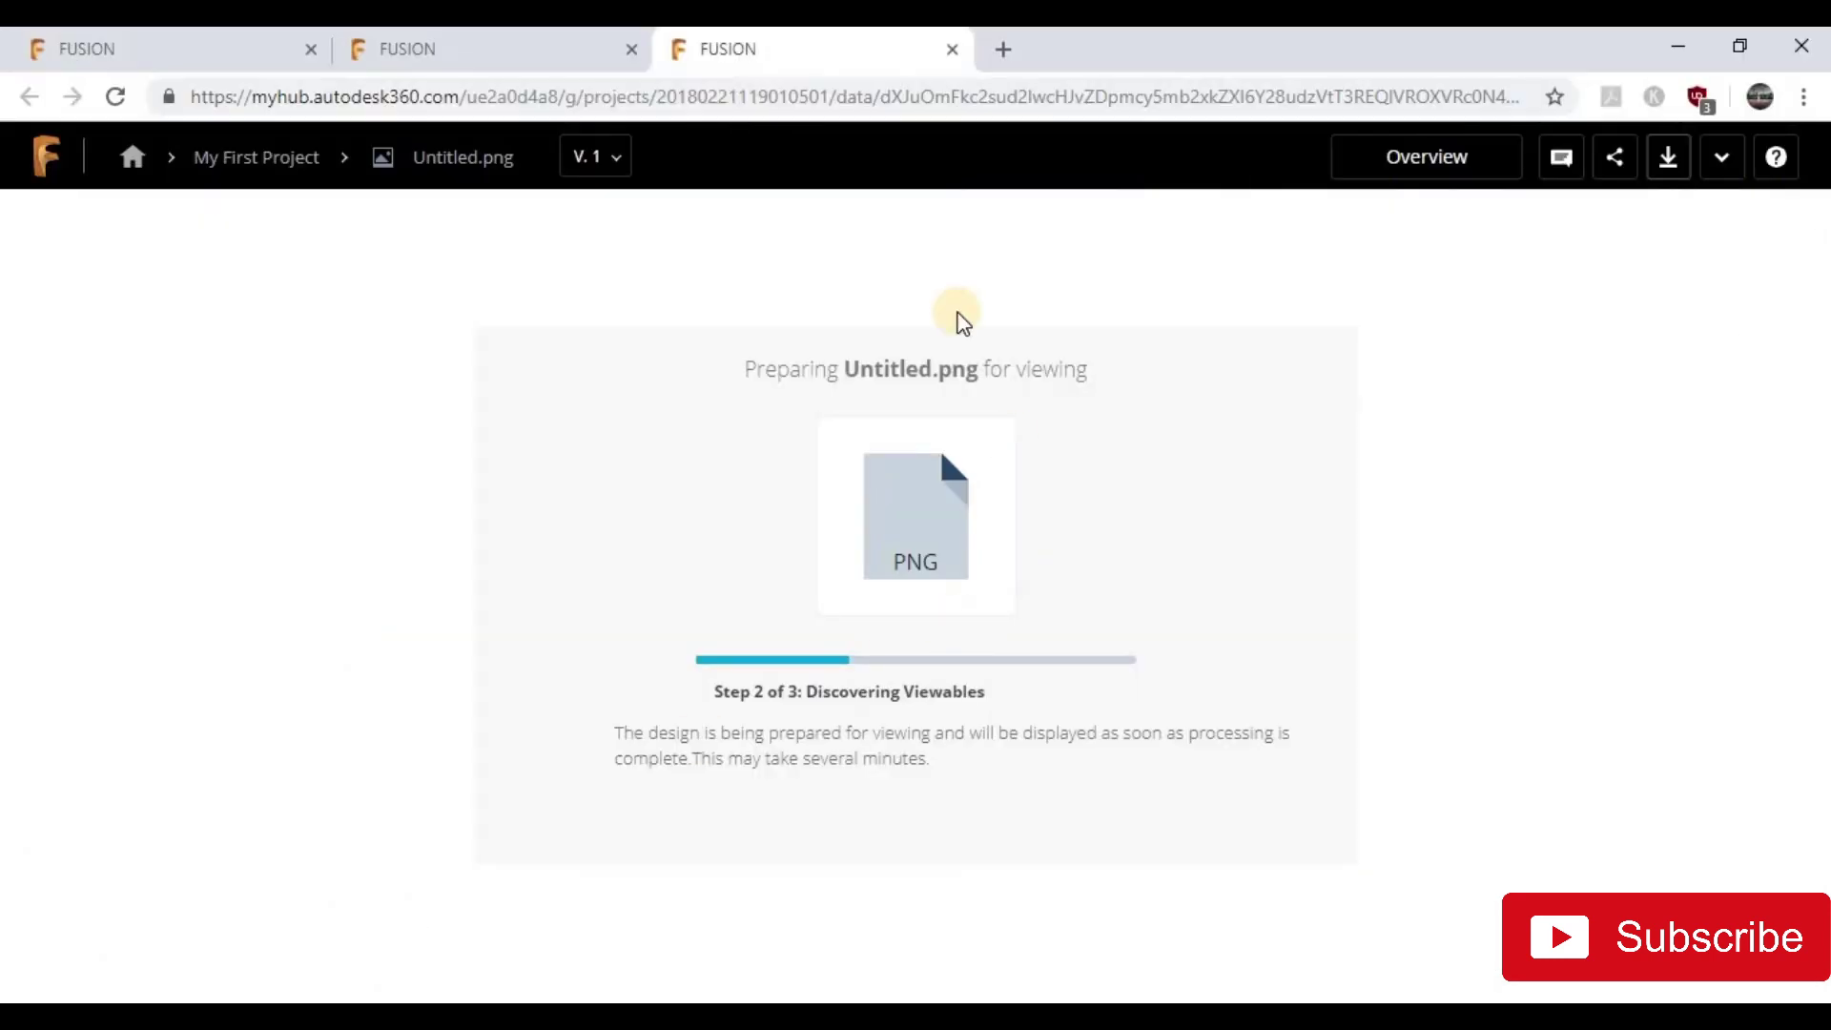
Step: Close the surplus FUSION browser tabs, and switch back to Fusion 360
{"action": "left_click", "coordinate": [462, 50]}
{"action": "left_click", "coordinate": [204, 38]}
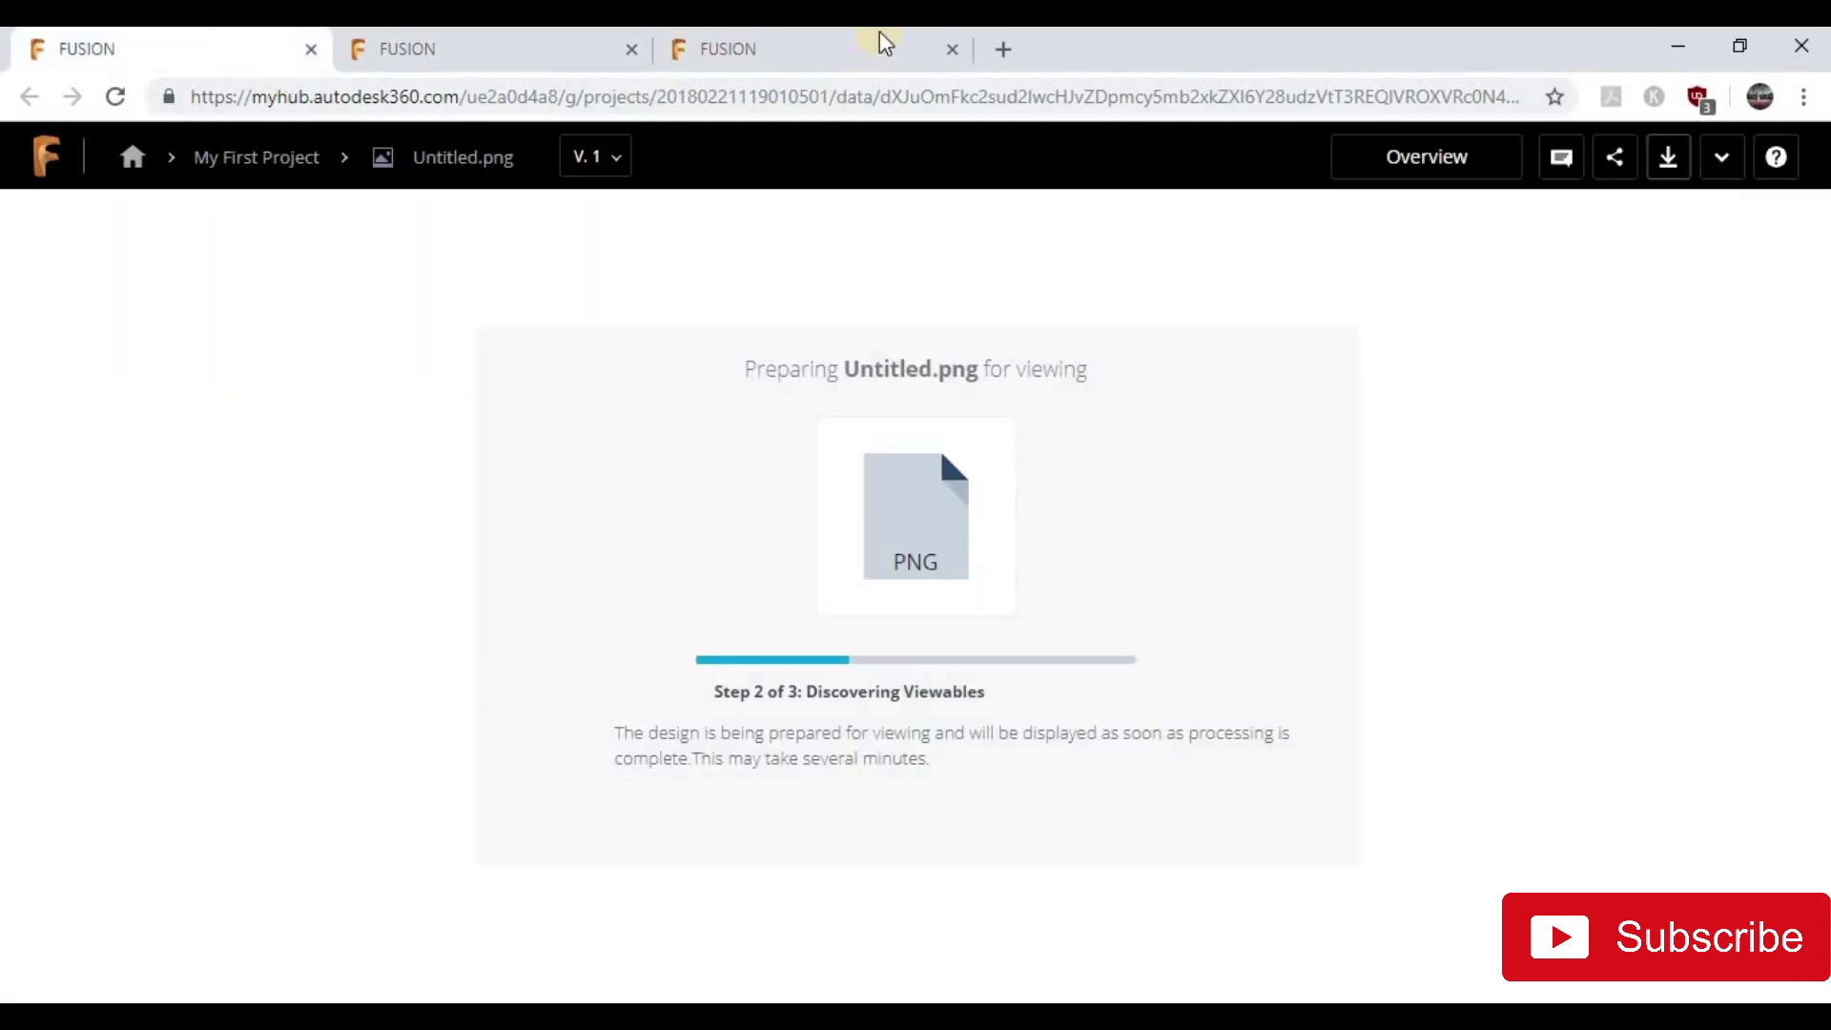
{"action": "left_click", "coordinate": [825, 40]}
{"action": "left_click", "coordinate": [952, 49]}
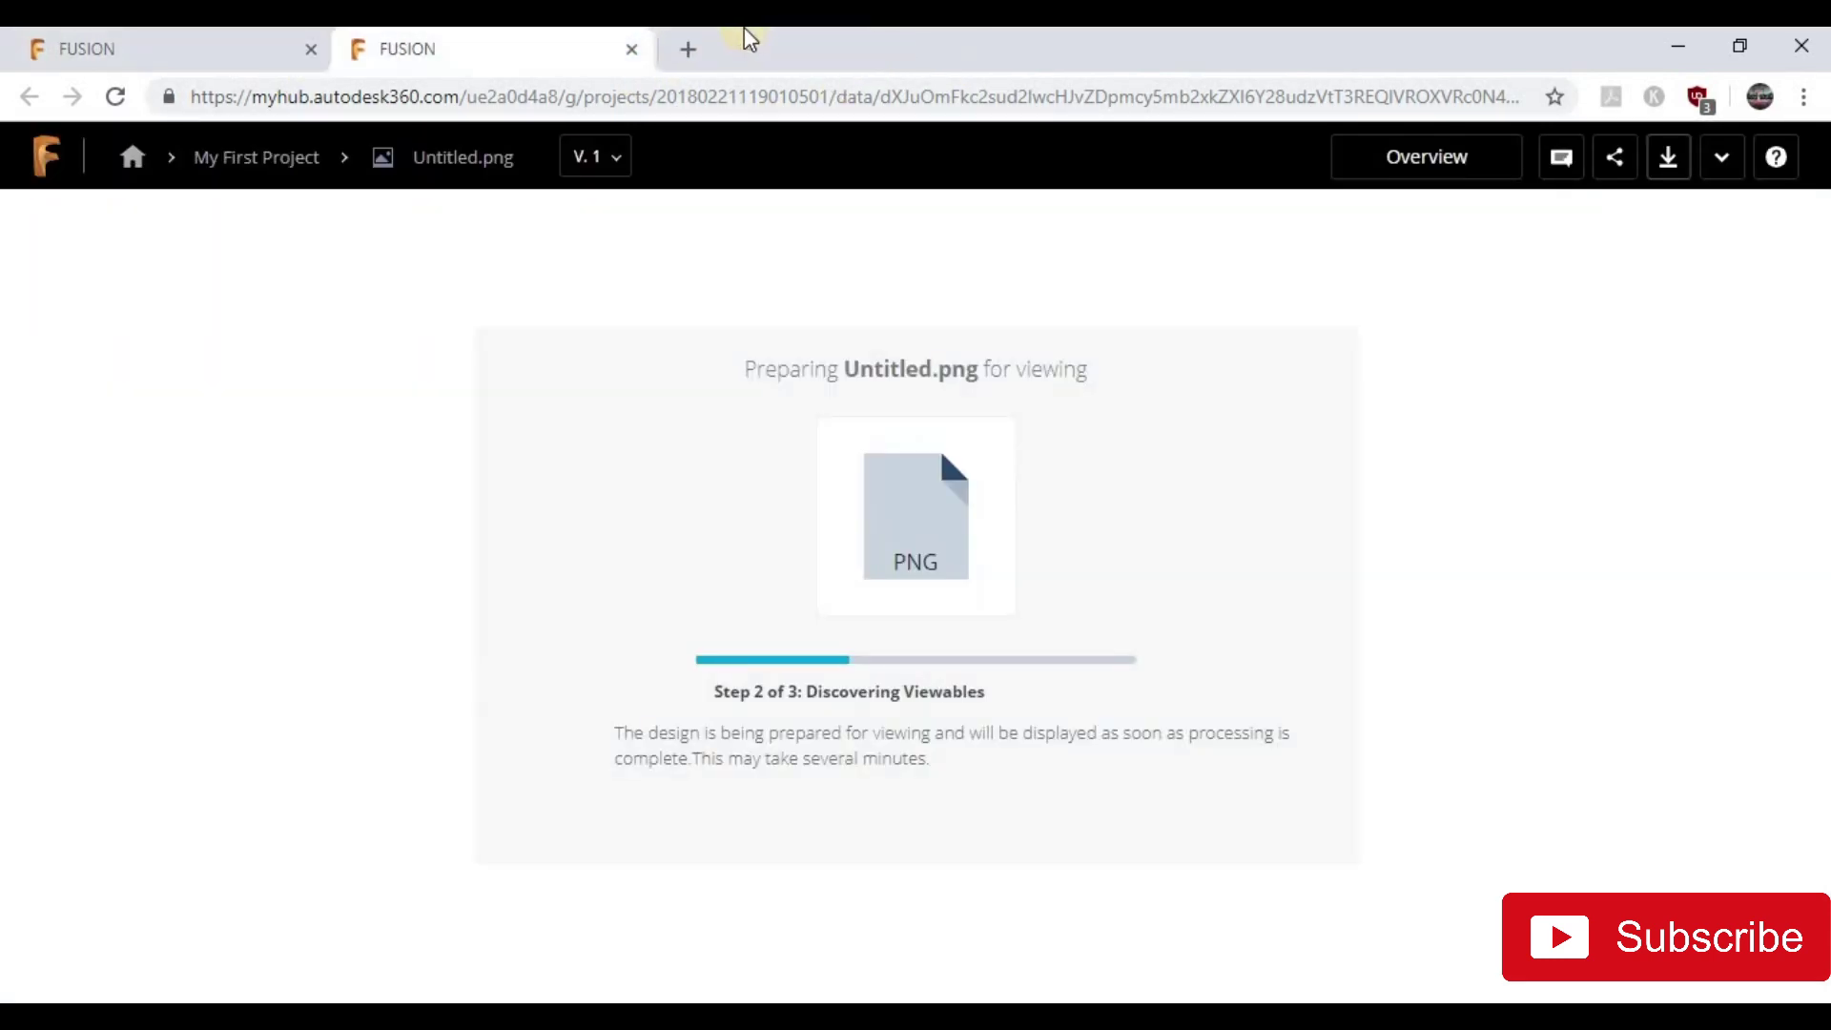
{"action": "left_click", "coordinate": [632, 48]}
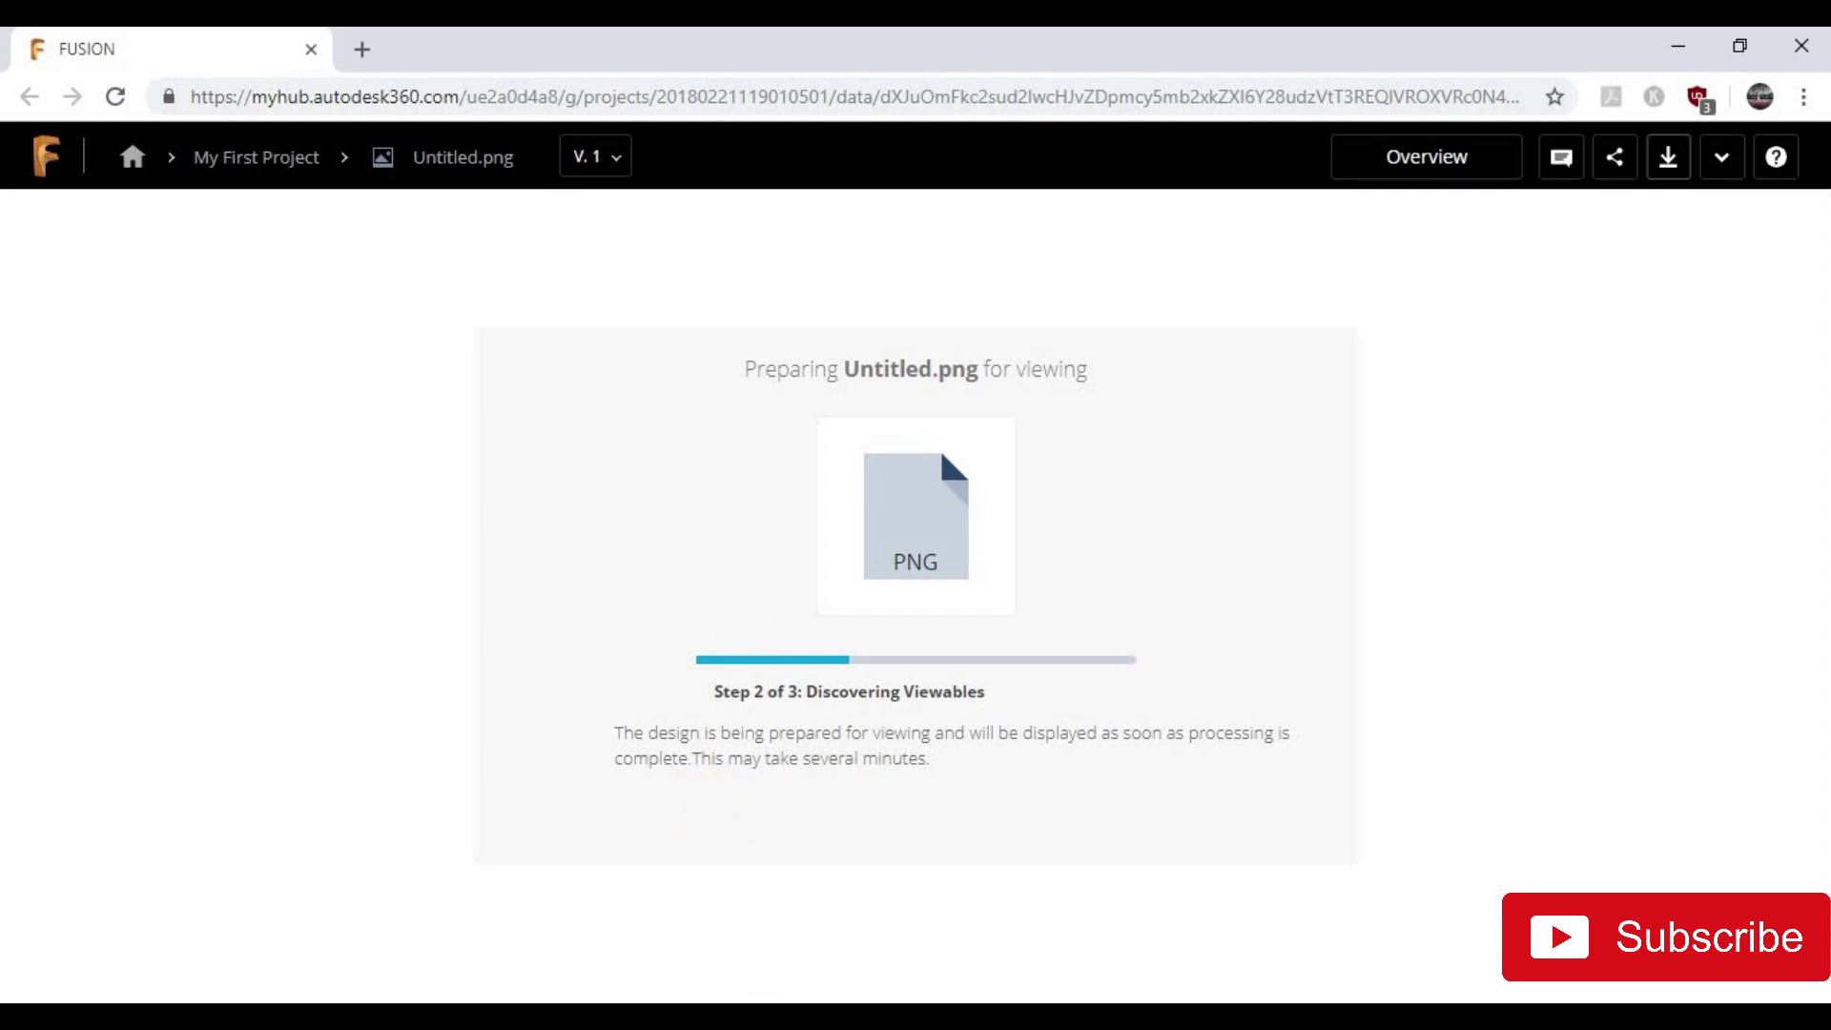
{"action": "mouse_move", "coordinate": [493, 1015]}
{"action": "left_click", "coordinate": [493, 920]}
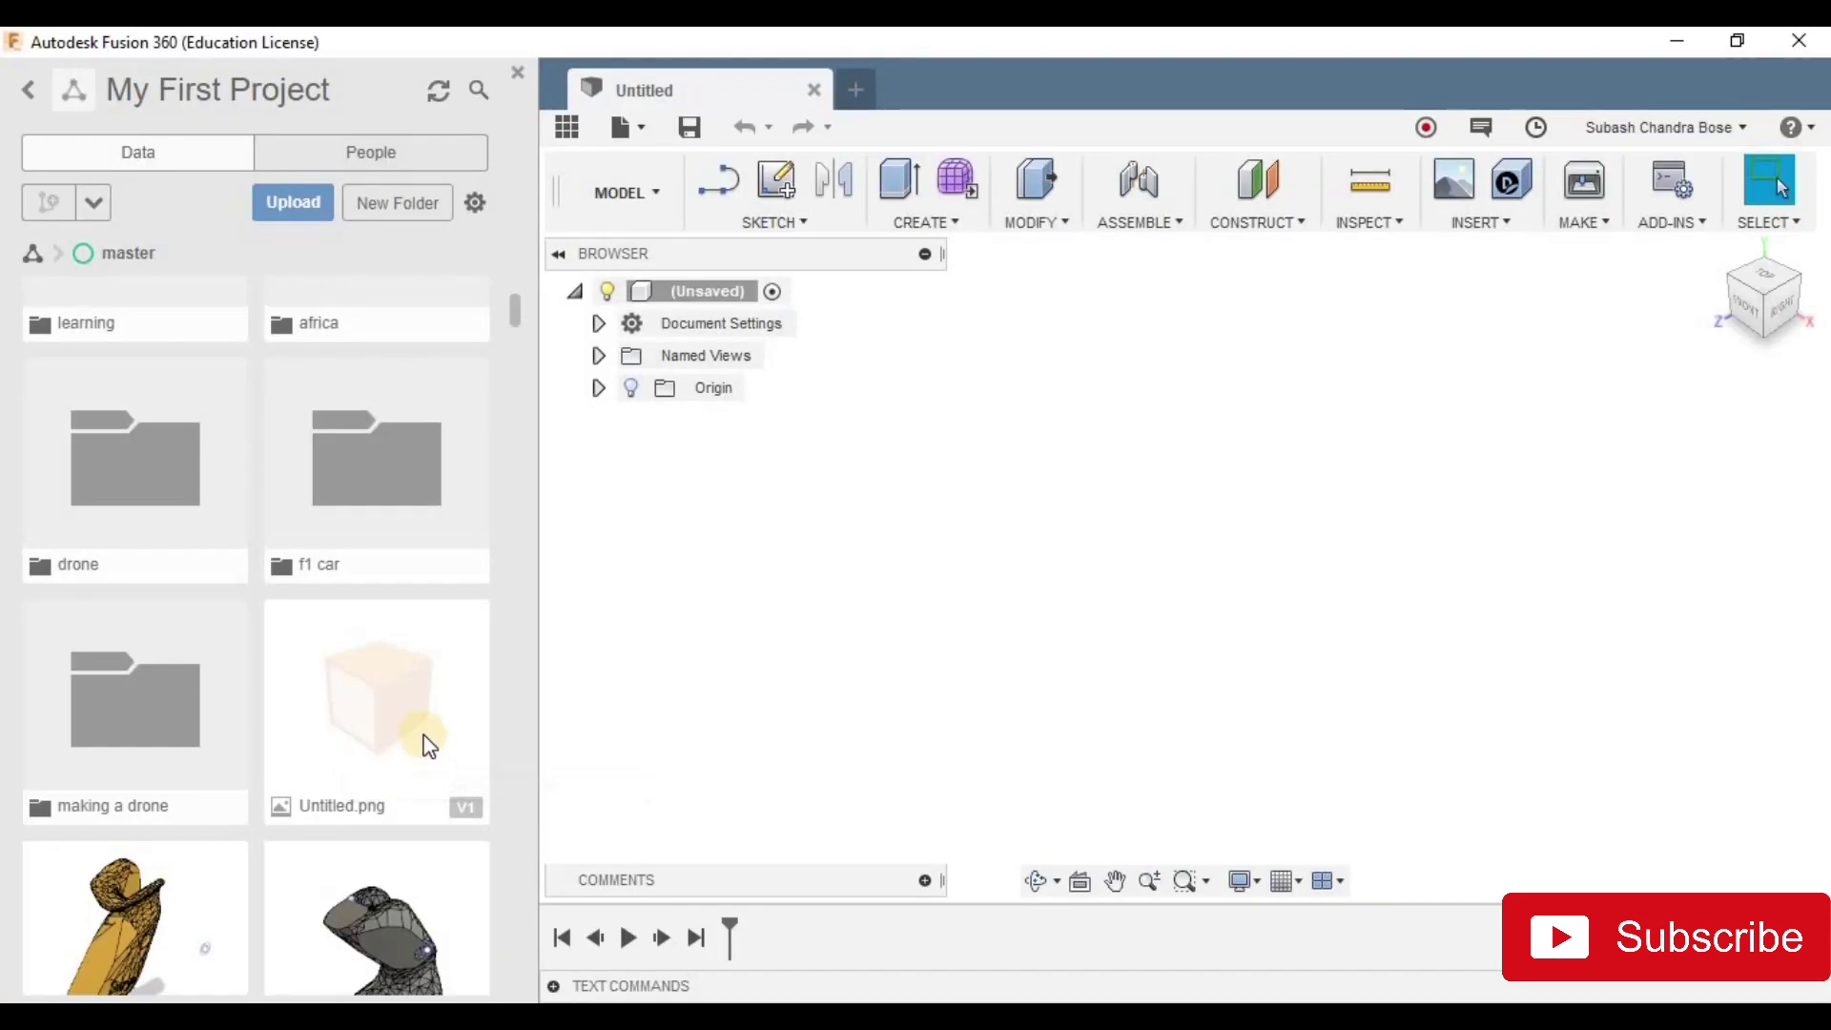
Step: Permanently delete Untitled.png from My First Project, and close the data panel
{"action": "right_click", "coordinate": [425, 740]}
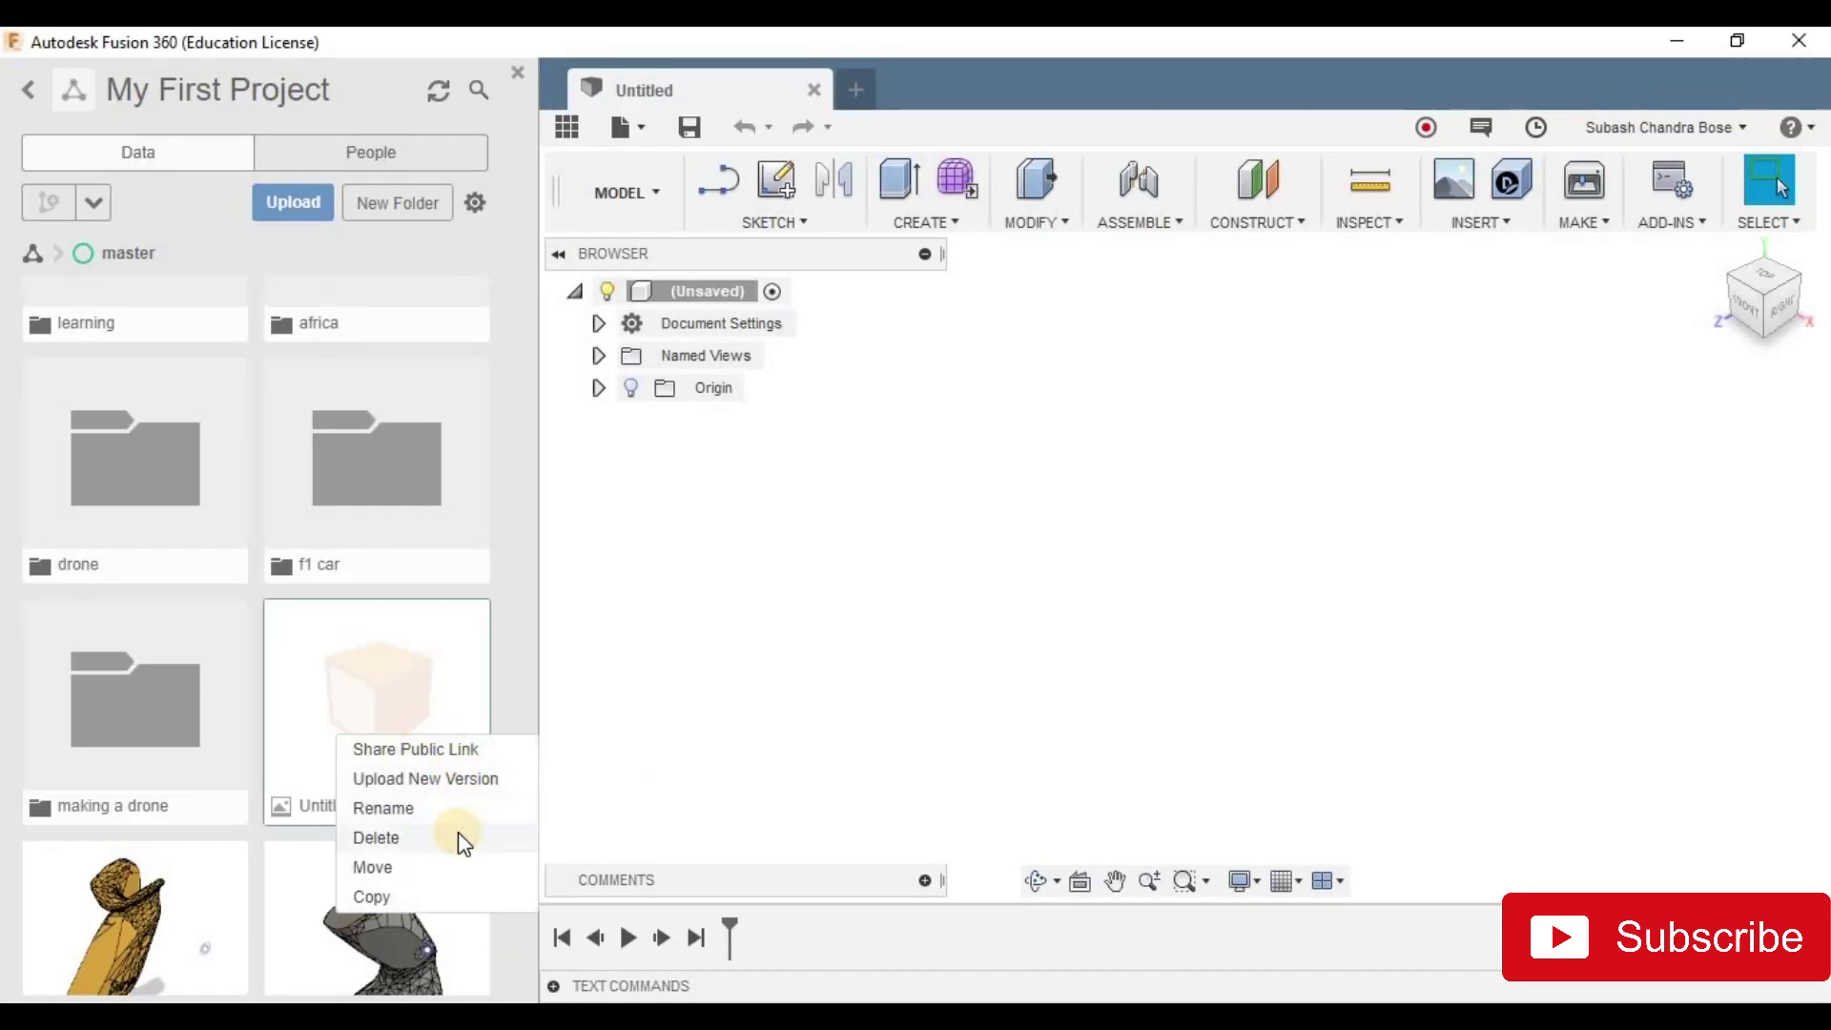
{"action": "left_click", "coordinate": [456, 836]}
{"action": "left_click", "coordinate": [1005, 640]}
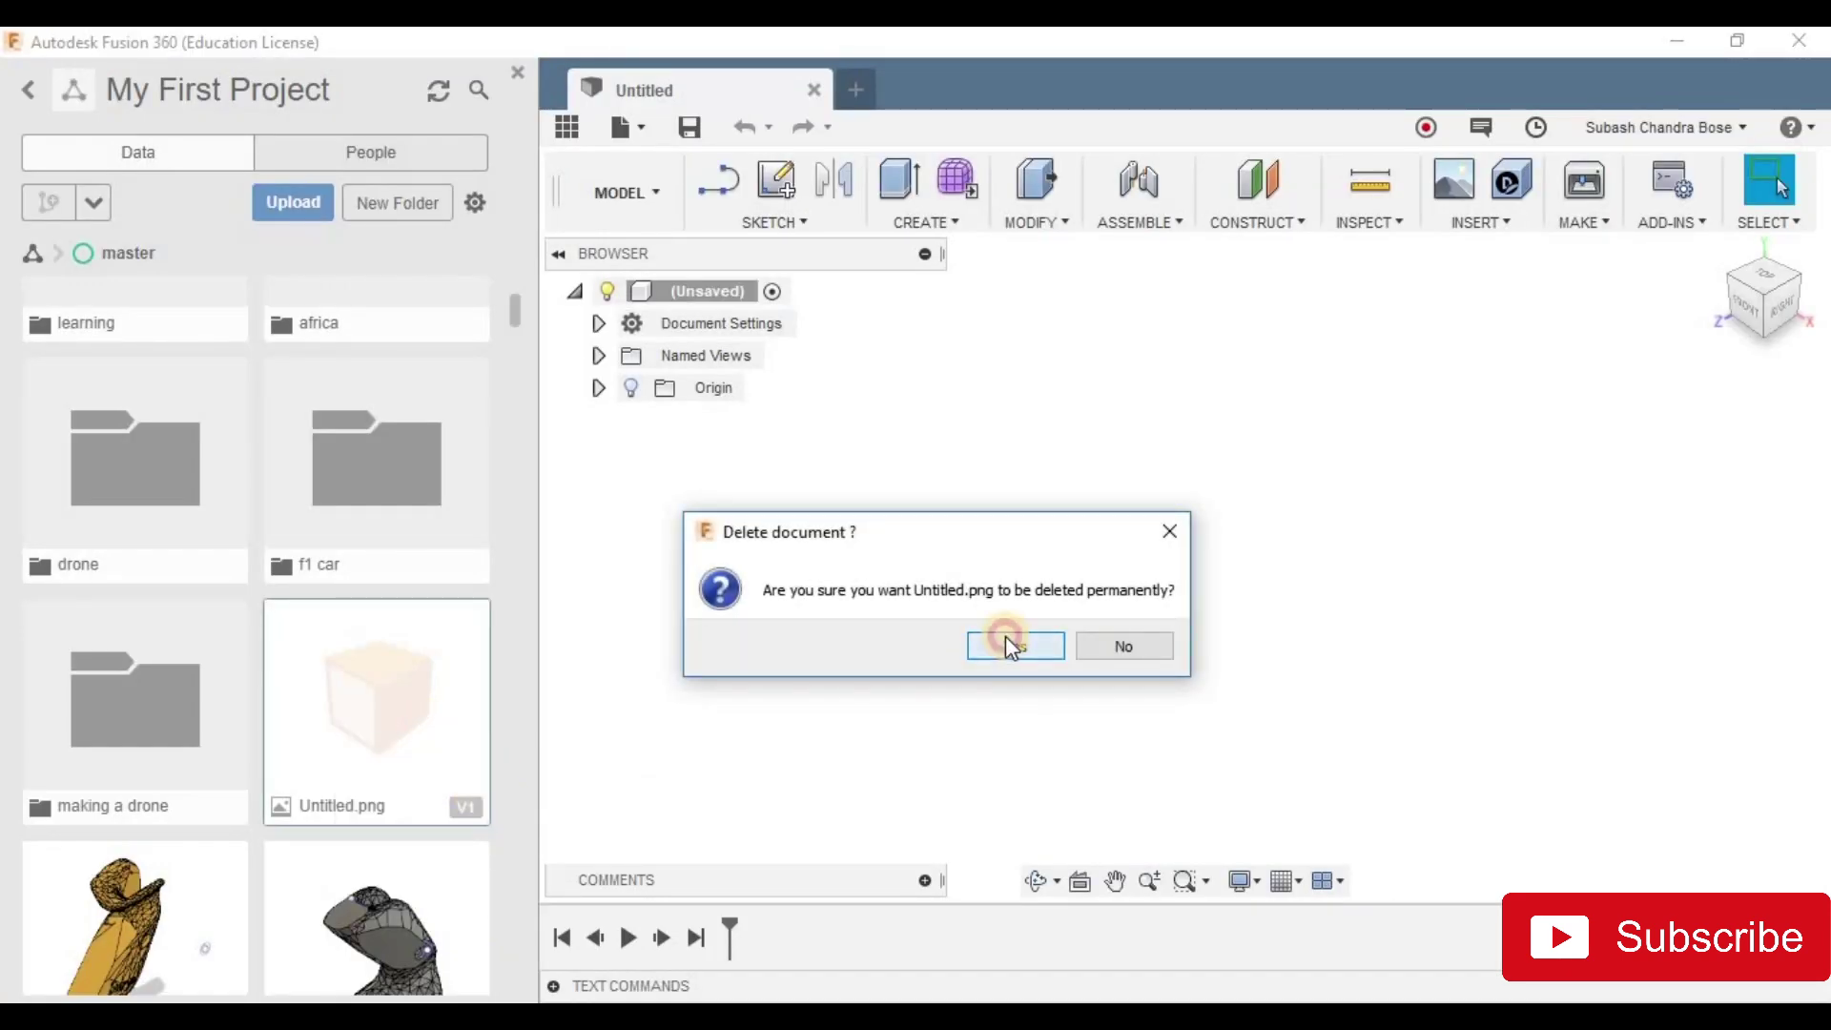
{"action": "left_click", "coordinate": [517, 73]}
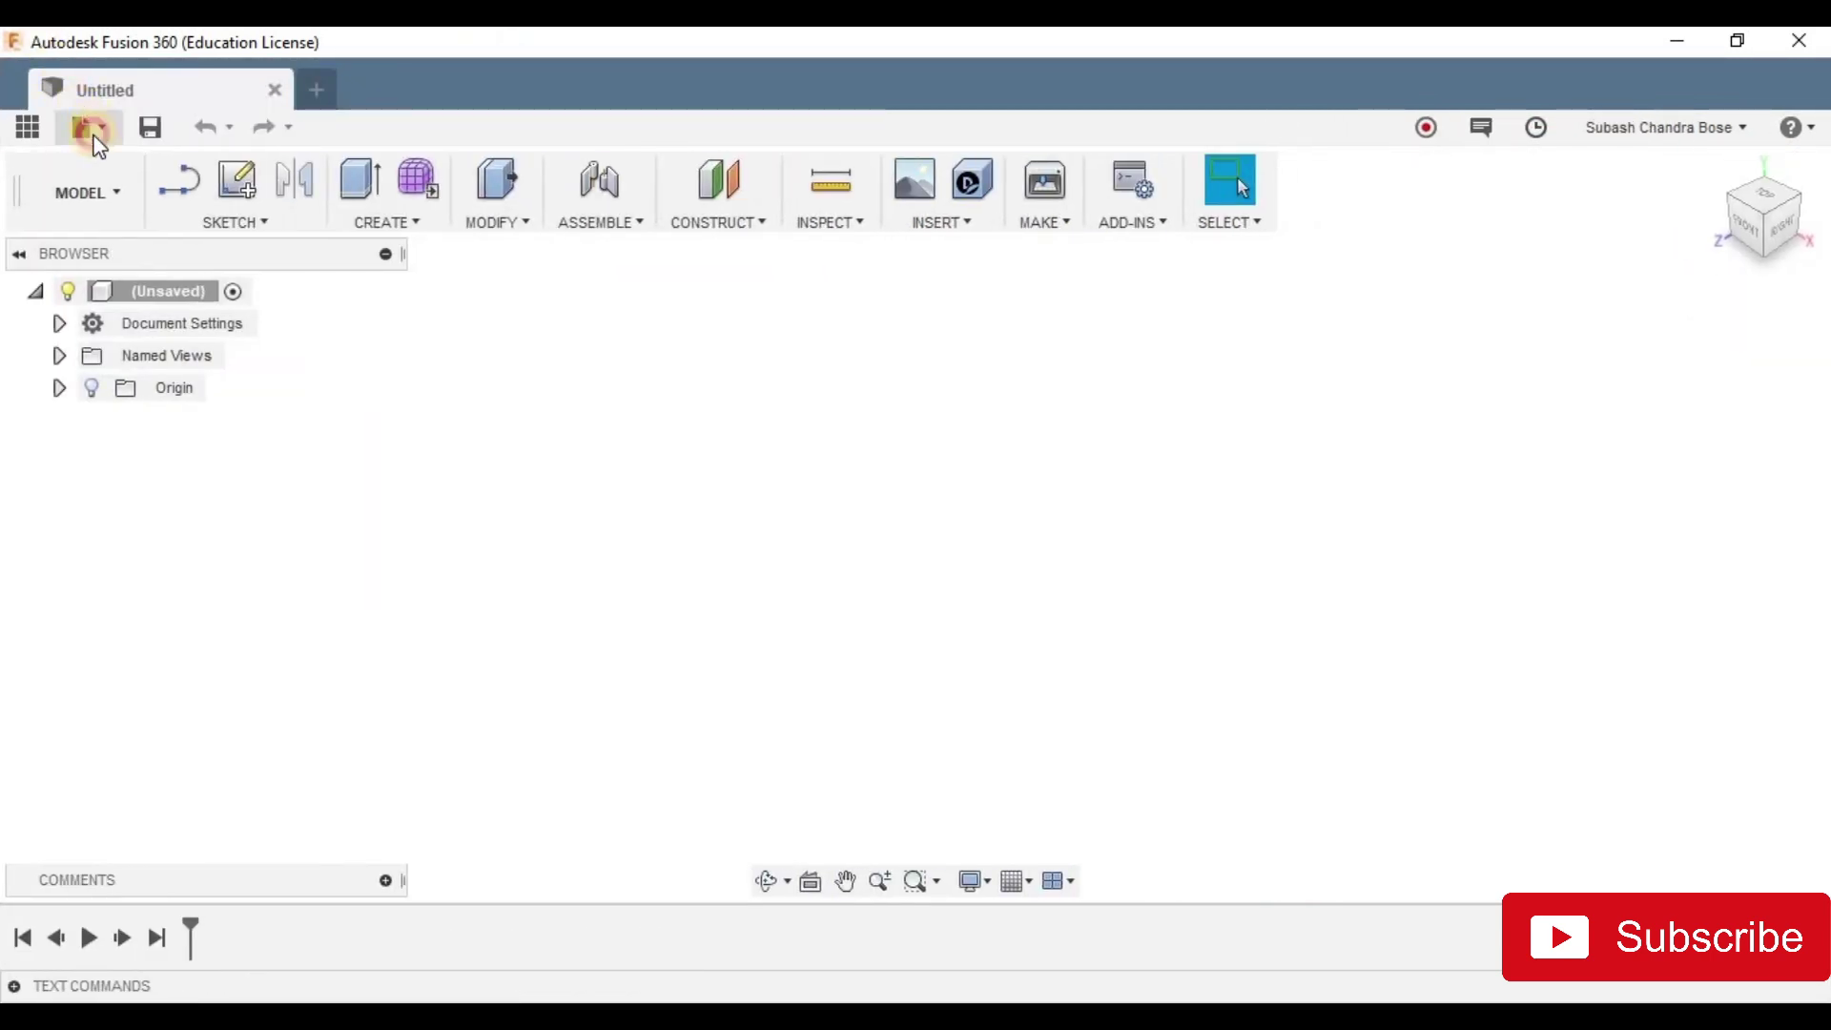
Step: Examine the options for hiding and showing interface elements, and rotate the view with the ViewCube
{"action": "left_click", "coordinate": [93, 134]}
{"action": "mouse_move", "coordinate": [209, 530]}
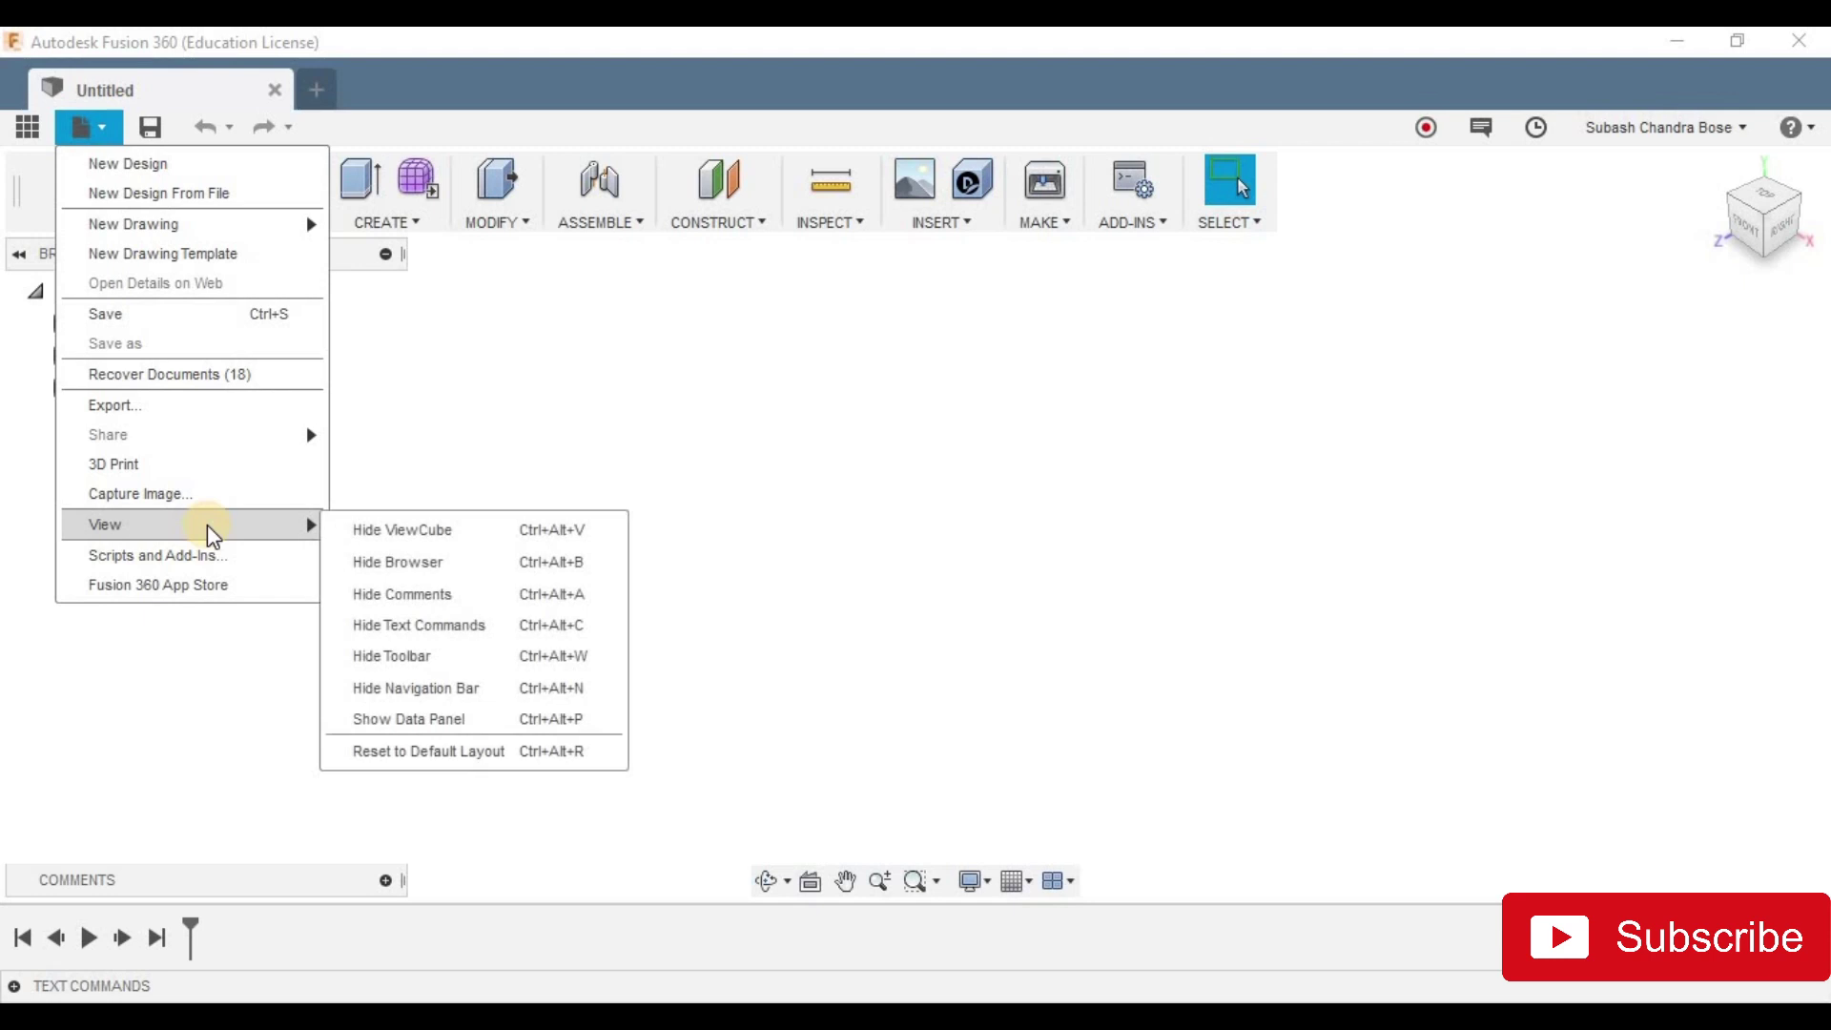
{"action": "left_click", "coordinate": [863, 601]}
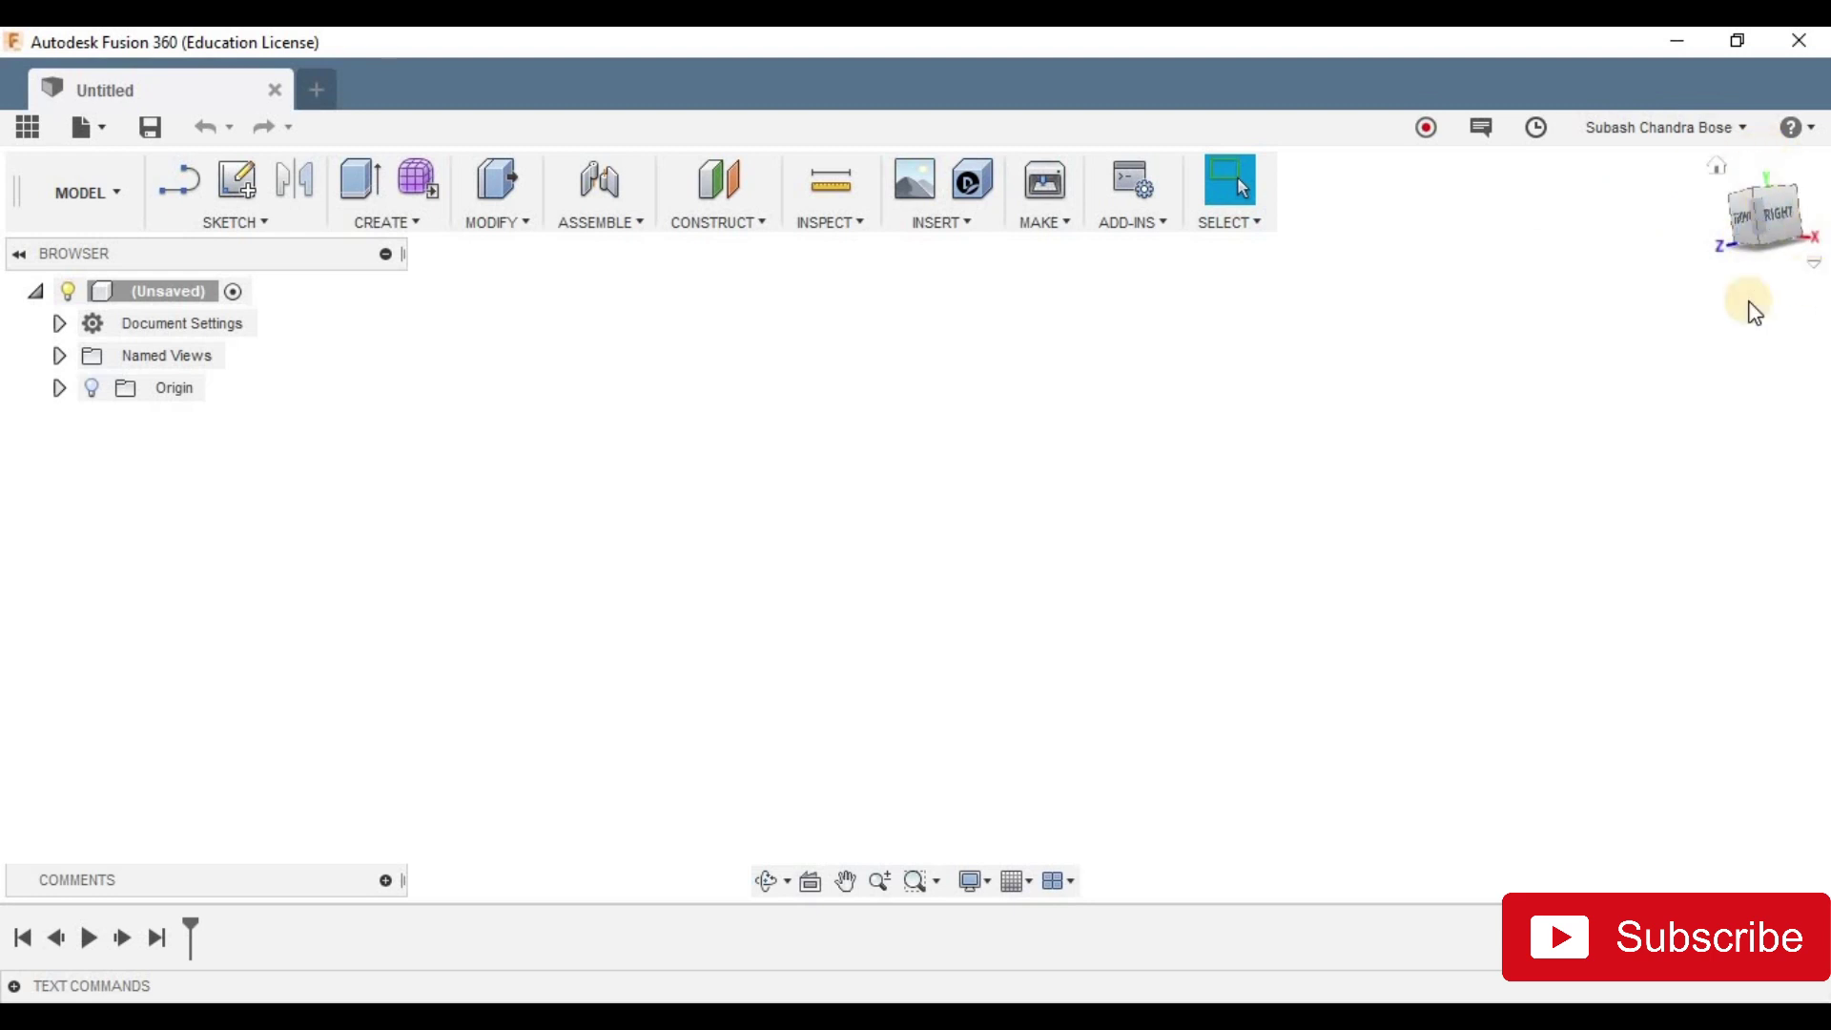
{"action": "mouse_move", "coordinate": [1793, 224]}
{"action": "left_mouse_down"}
{"action": "mouse_move", "coordinate": [1714, 263]}
{"action": "mouse_move", "coordinate": [9, 214]}
{"action": "mouse_move", "coordinate": [1669, 301]}
{"action": "left_mouse_up"}
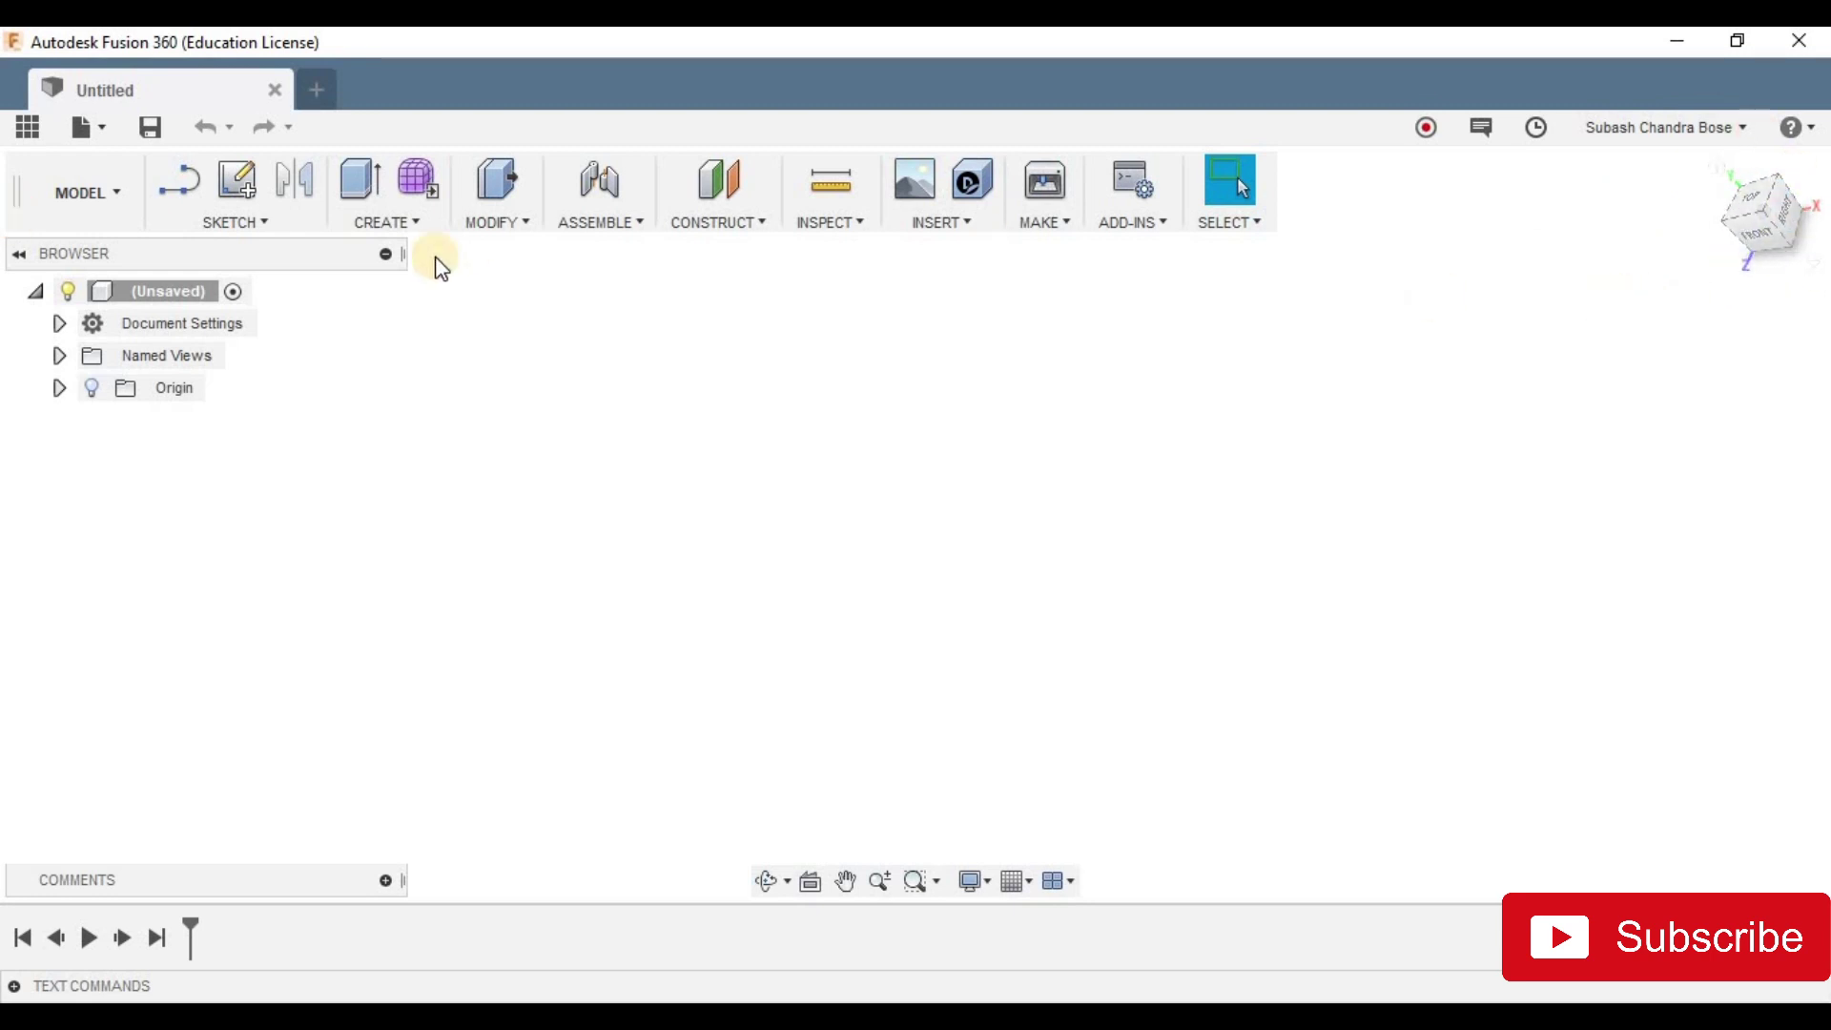
Step: Hide the ViewCube
{"action": "left_click", "coordinate": [91, 122]}
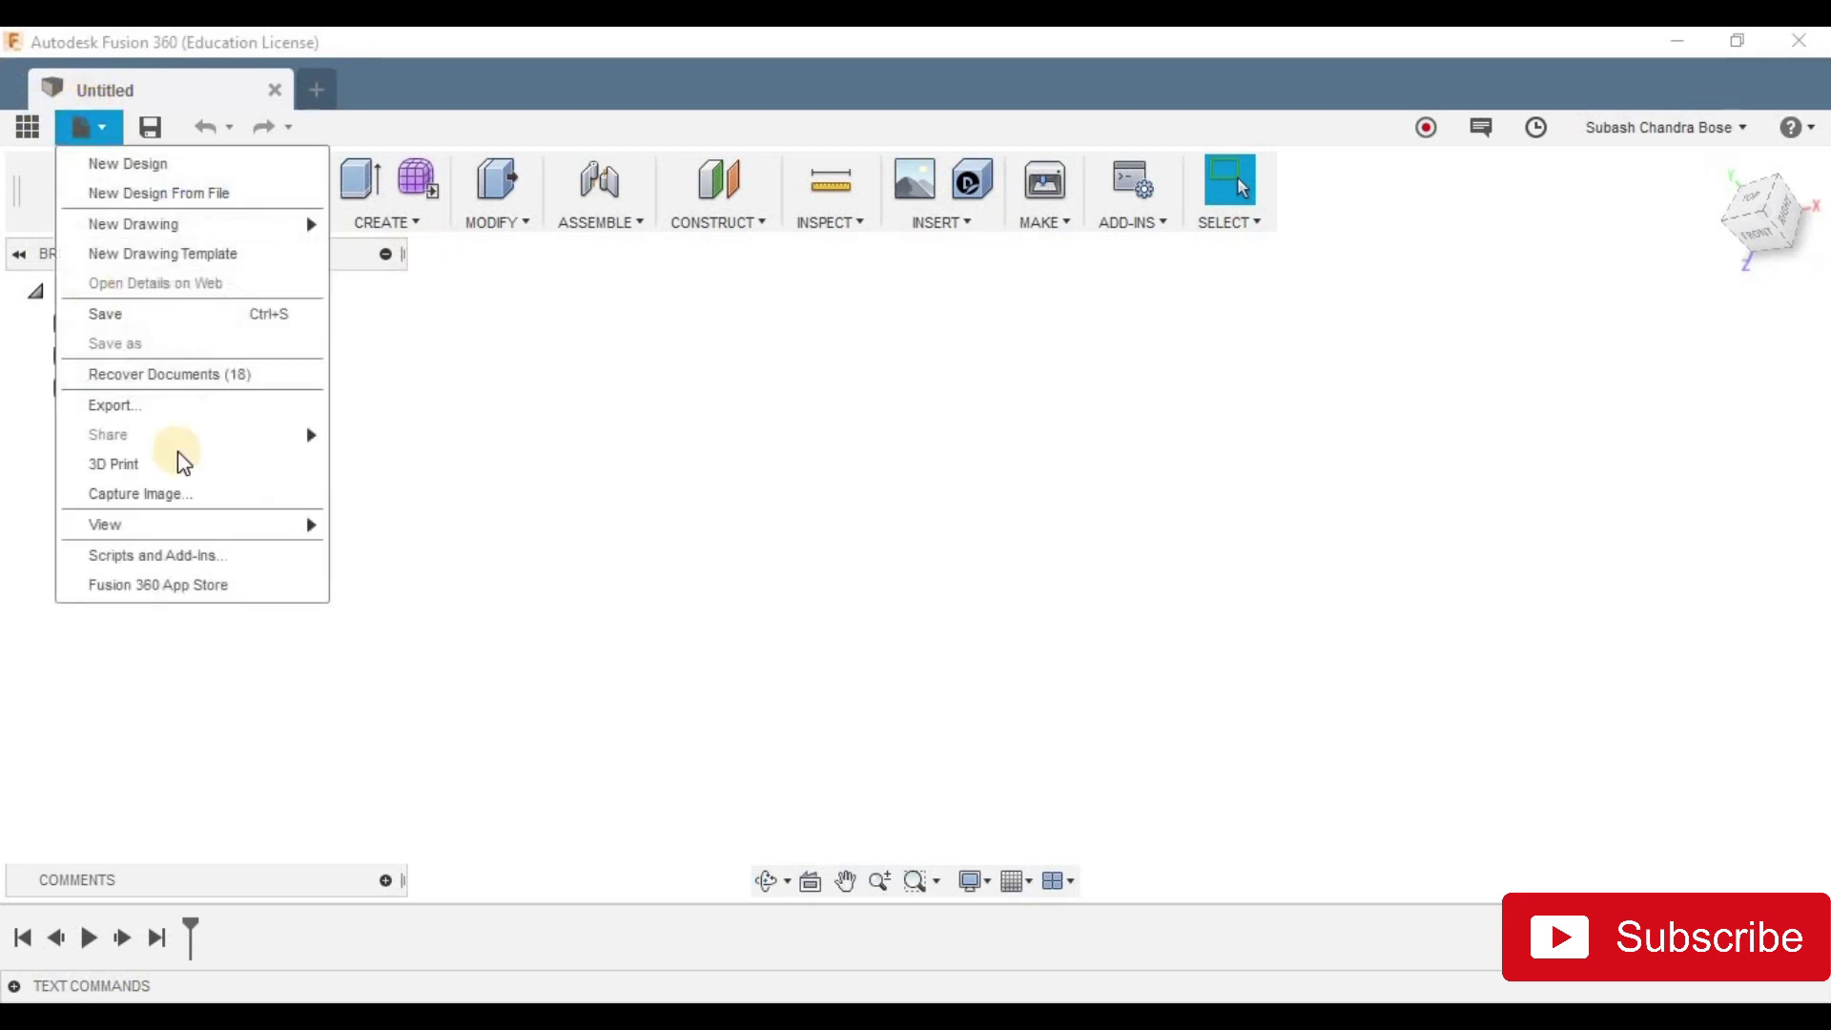
{"action": "mouse_move", "coordinate": [188, 524]}
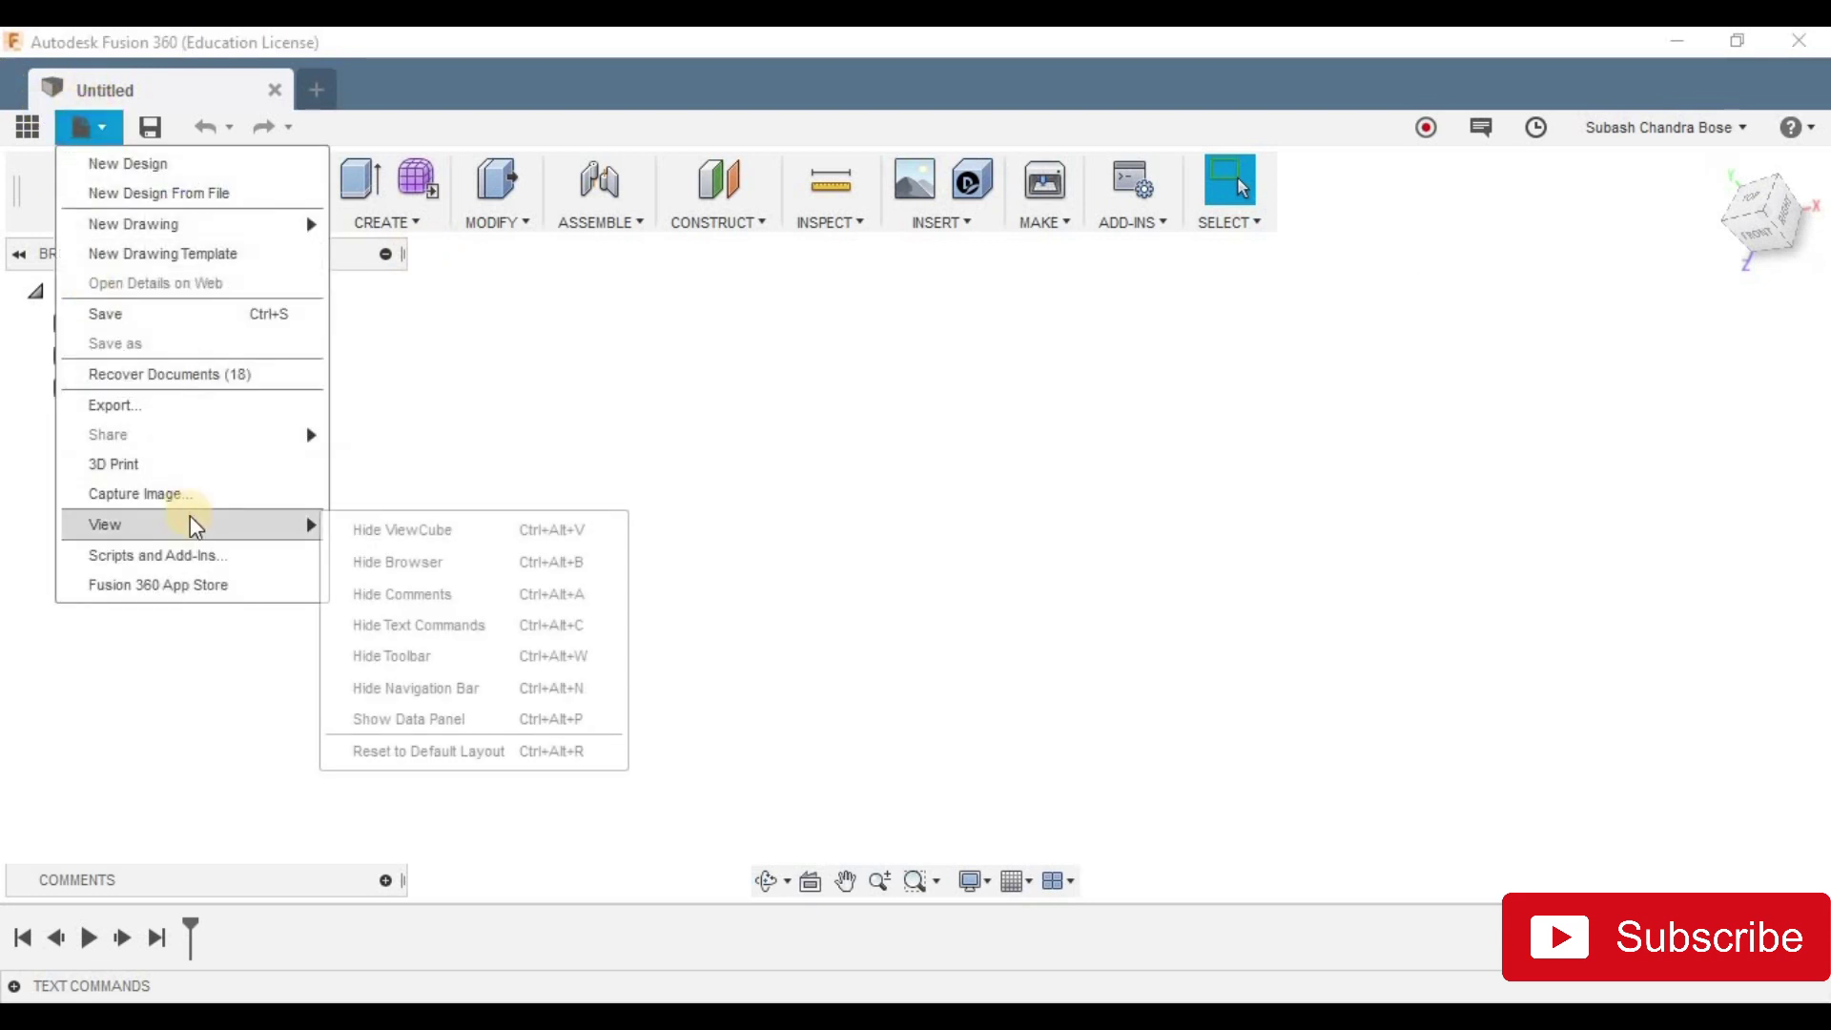
{"action": "left_click", "coordinate": [443, 538]}
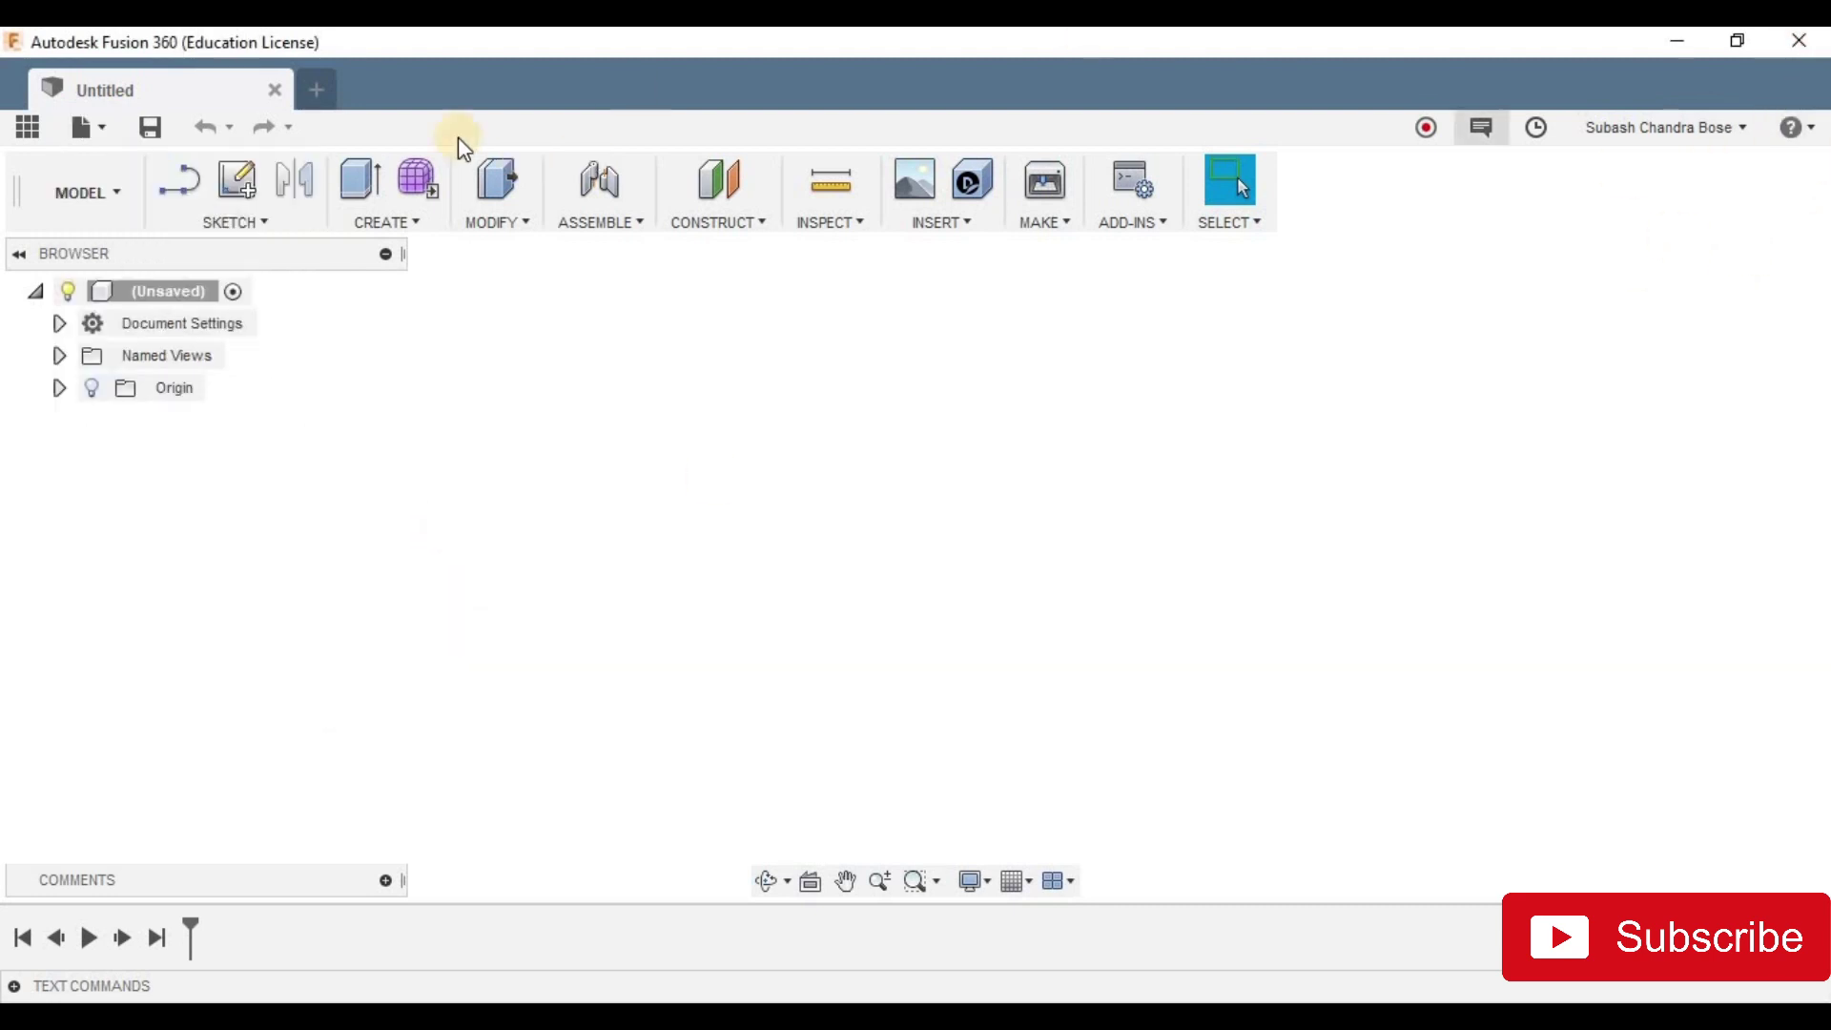
Step: Show the ViewCube again, and use it to rotate the view
{"action": "left_click", "coordinate": [89, 126]}
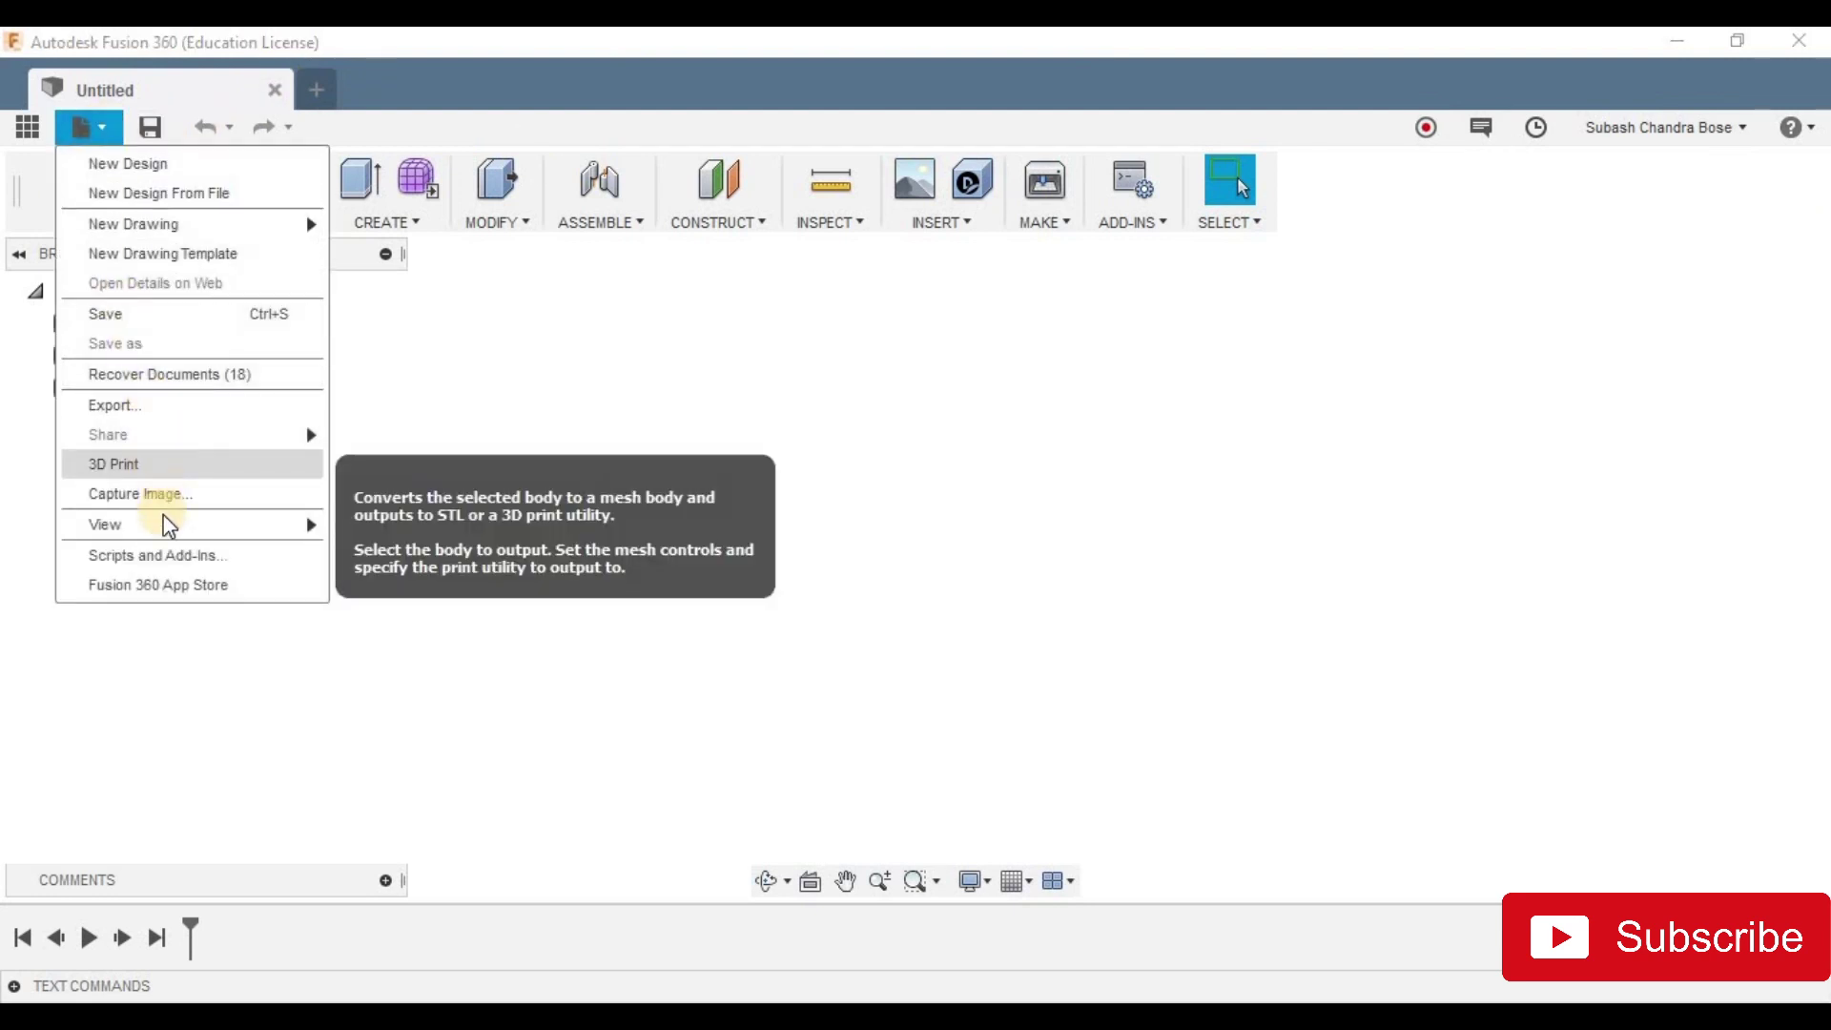
{"action": "left_click", "coordinate": [422, 532]}
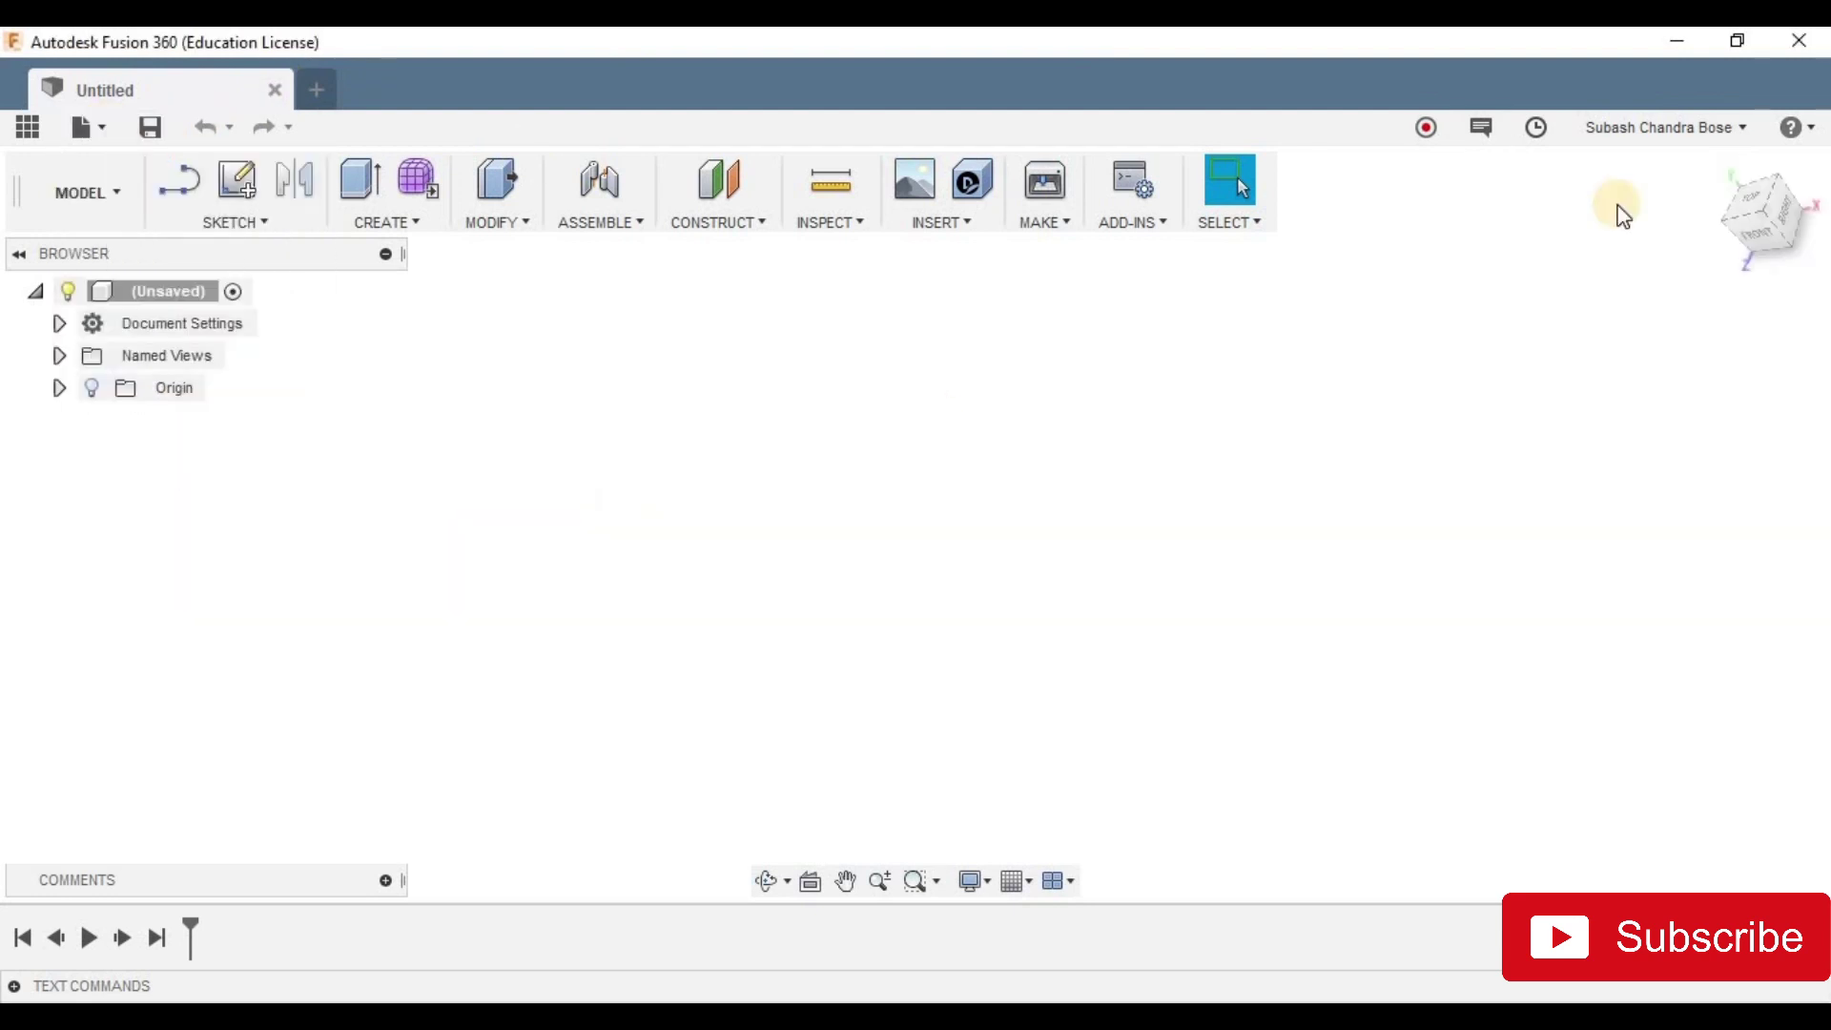
{"action": "left_click_drag", "start_coordinate": [1714, 164], "coordinate": [1634, 225]}
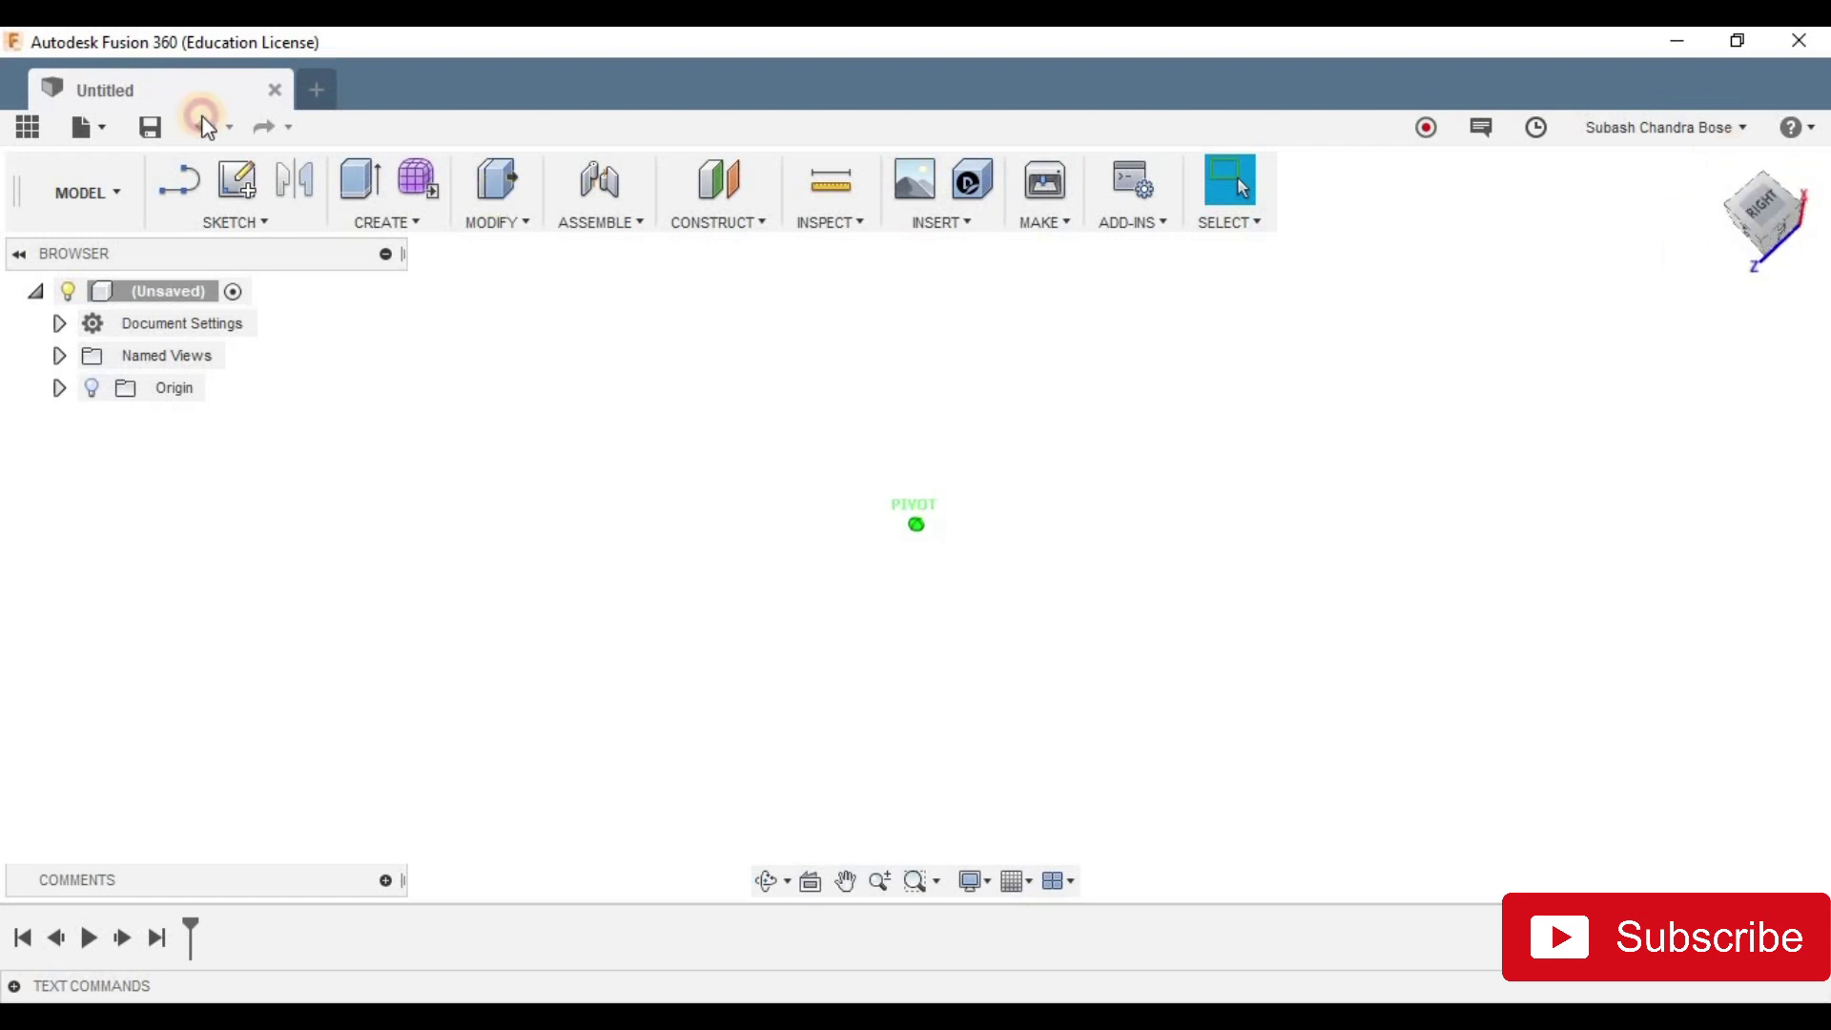
Step: Look over the remaining file commands, including Scripts and Add-Ins, without running any of them
{"action": "left_click", "coordinate": [90, 127]}
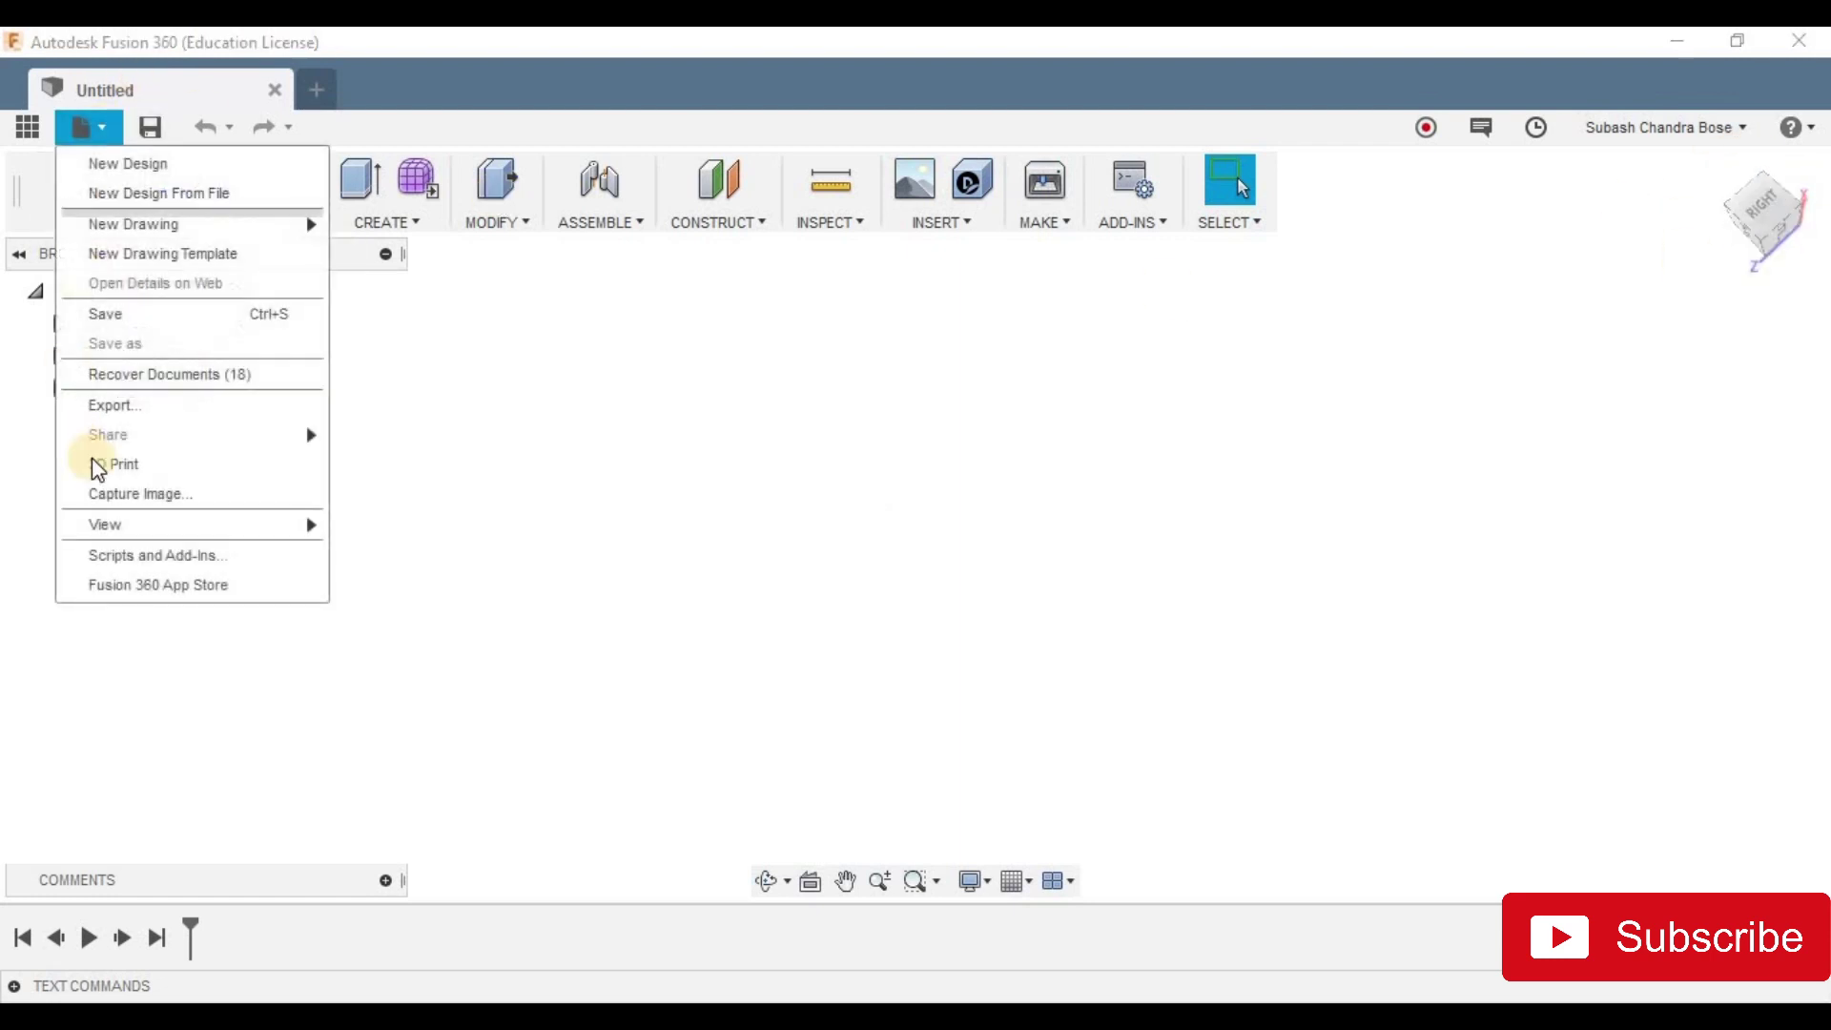
{"action": "mouse_move", "coordinate": [153, 530]}
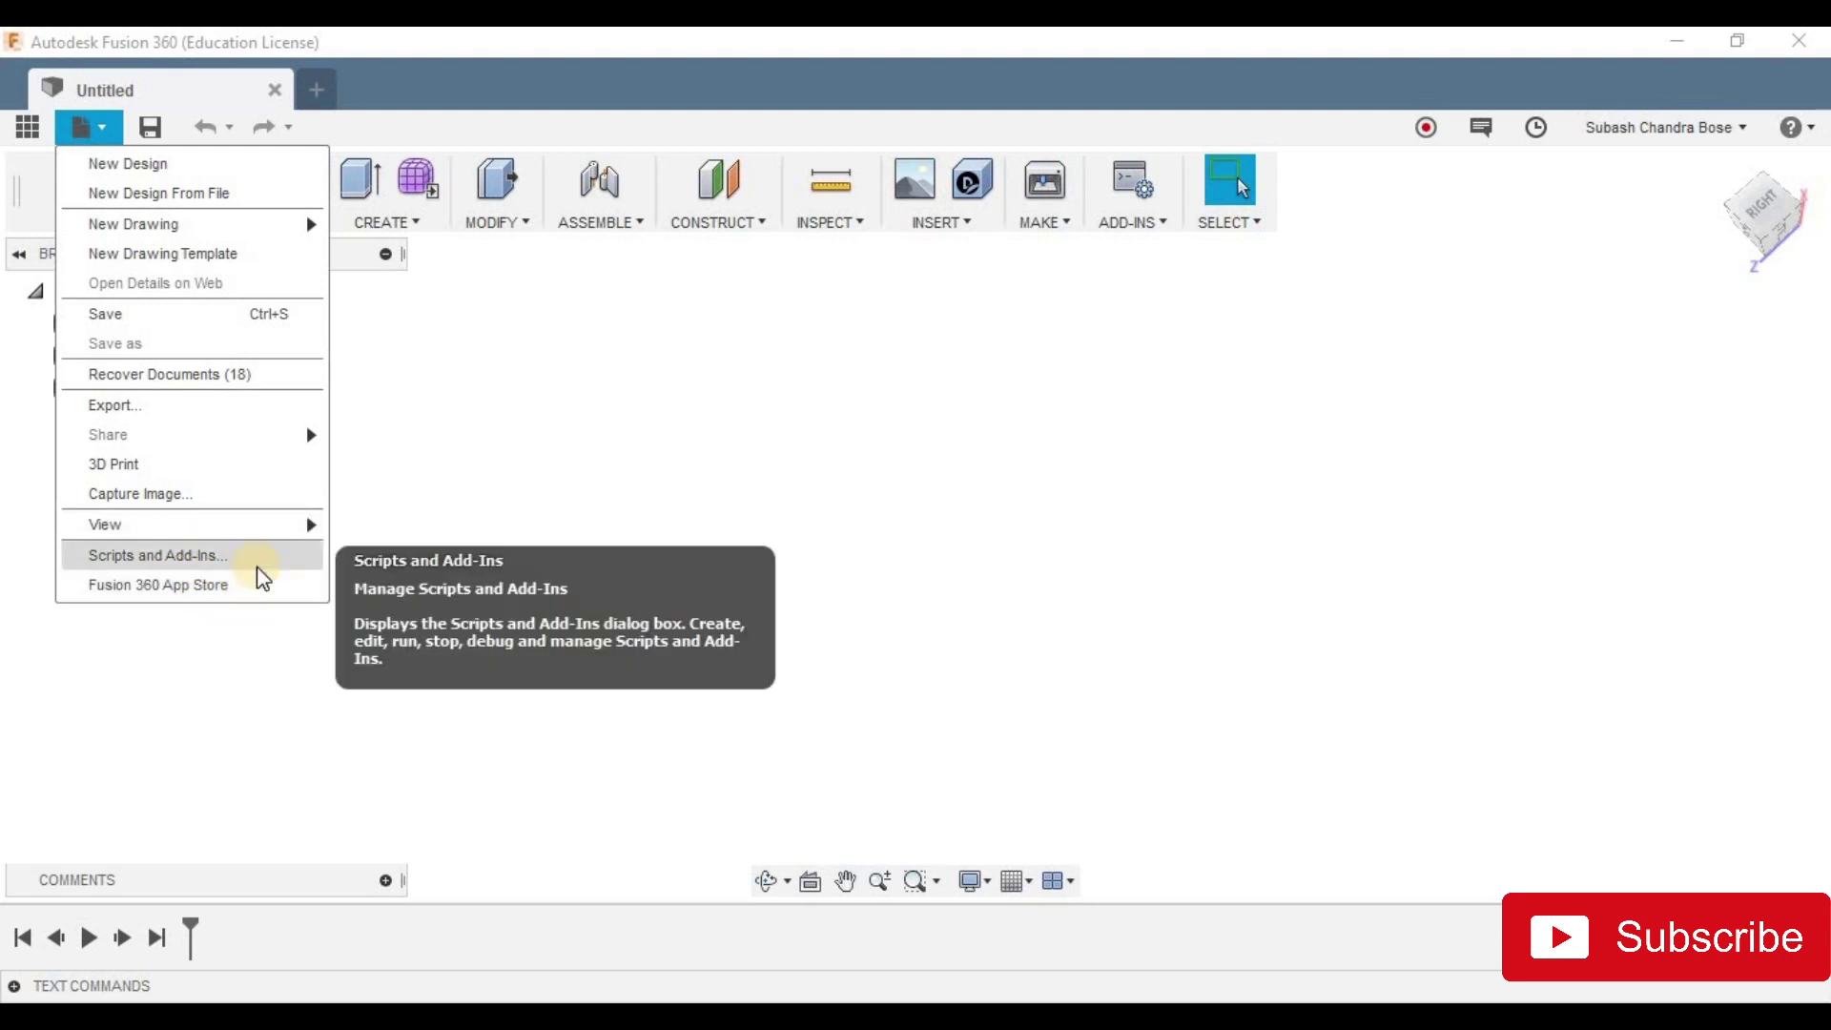
{"action": "left_click", "coordinate": [511, 597]}
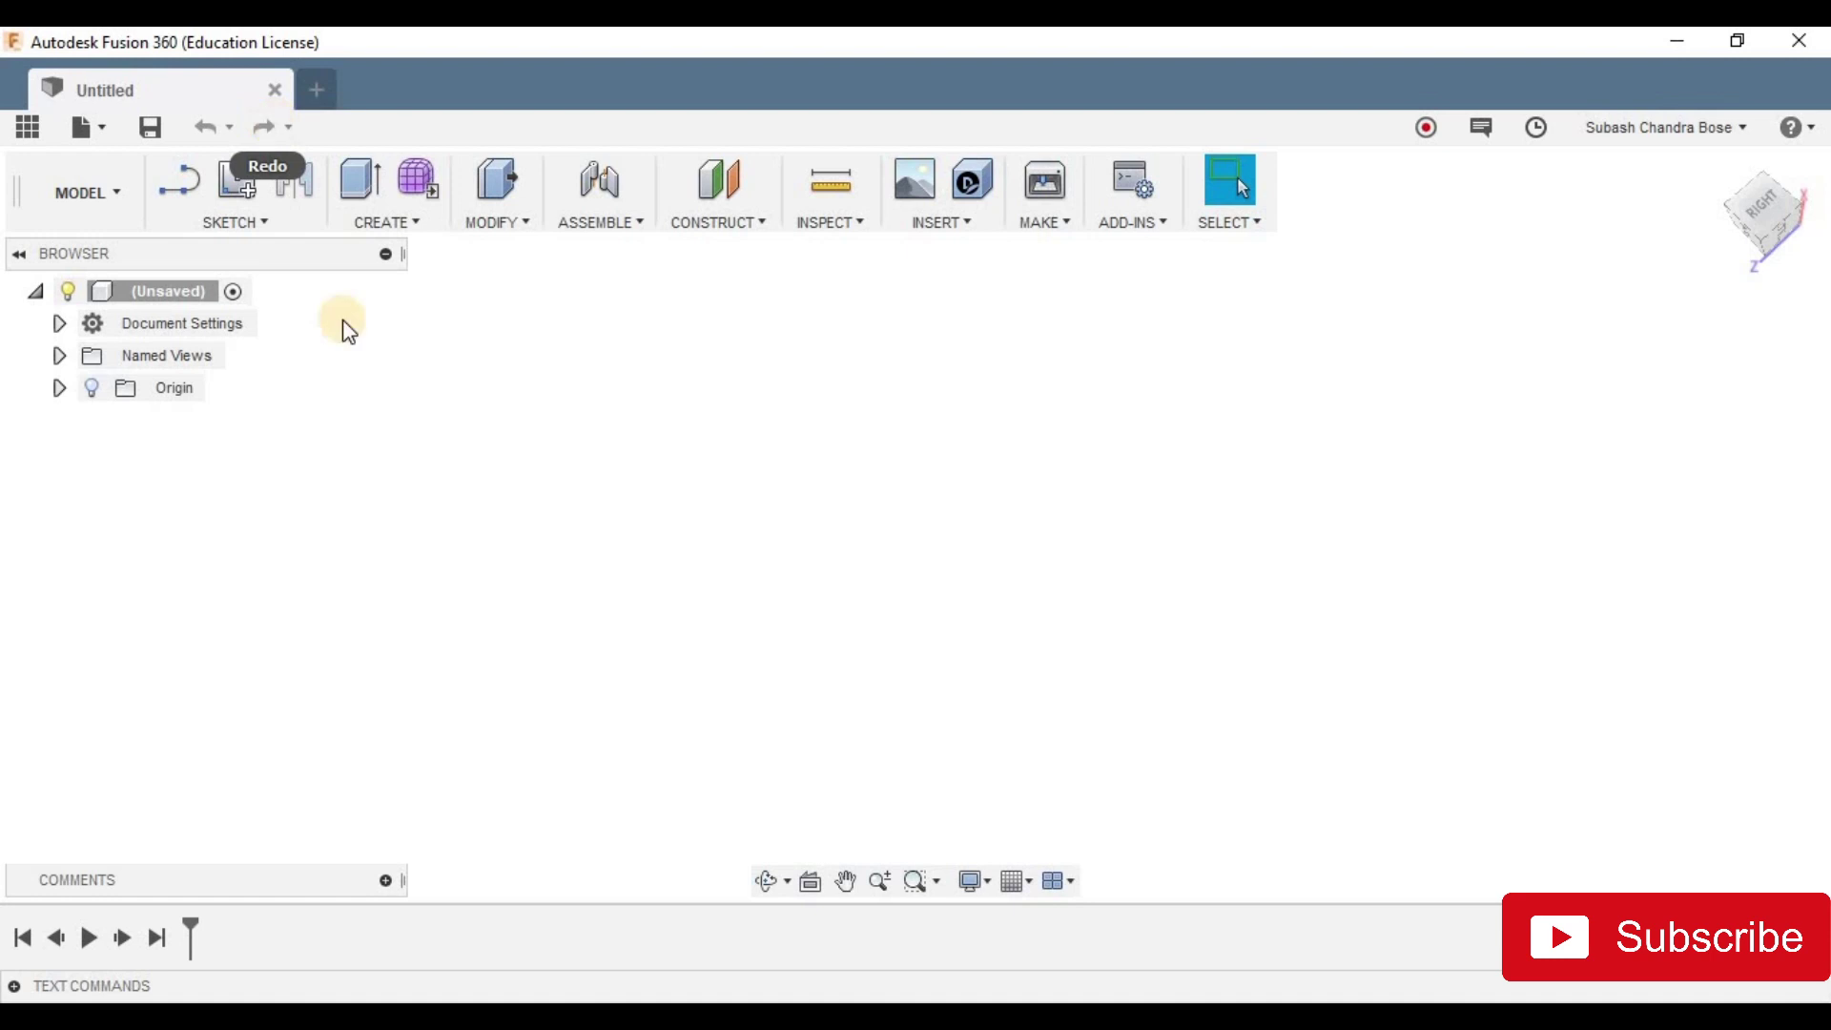
Step: Create a new sketch on the horizontal origin plane seen from the top
{"action": "left_click", "coordinate": [286, 228]}
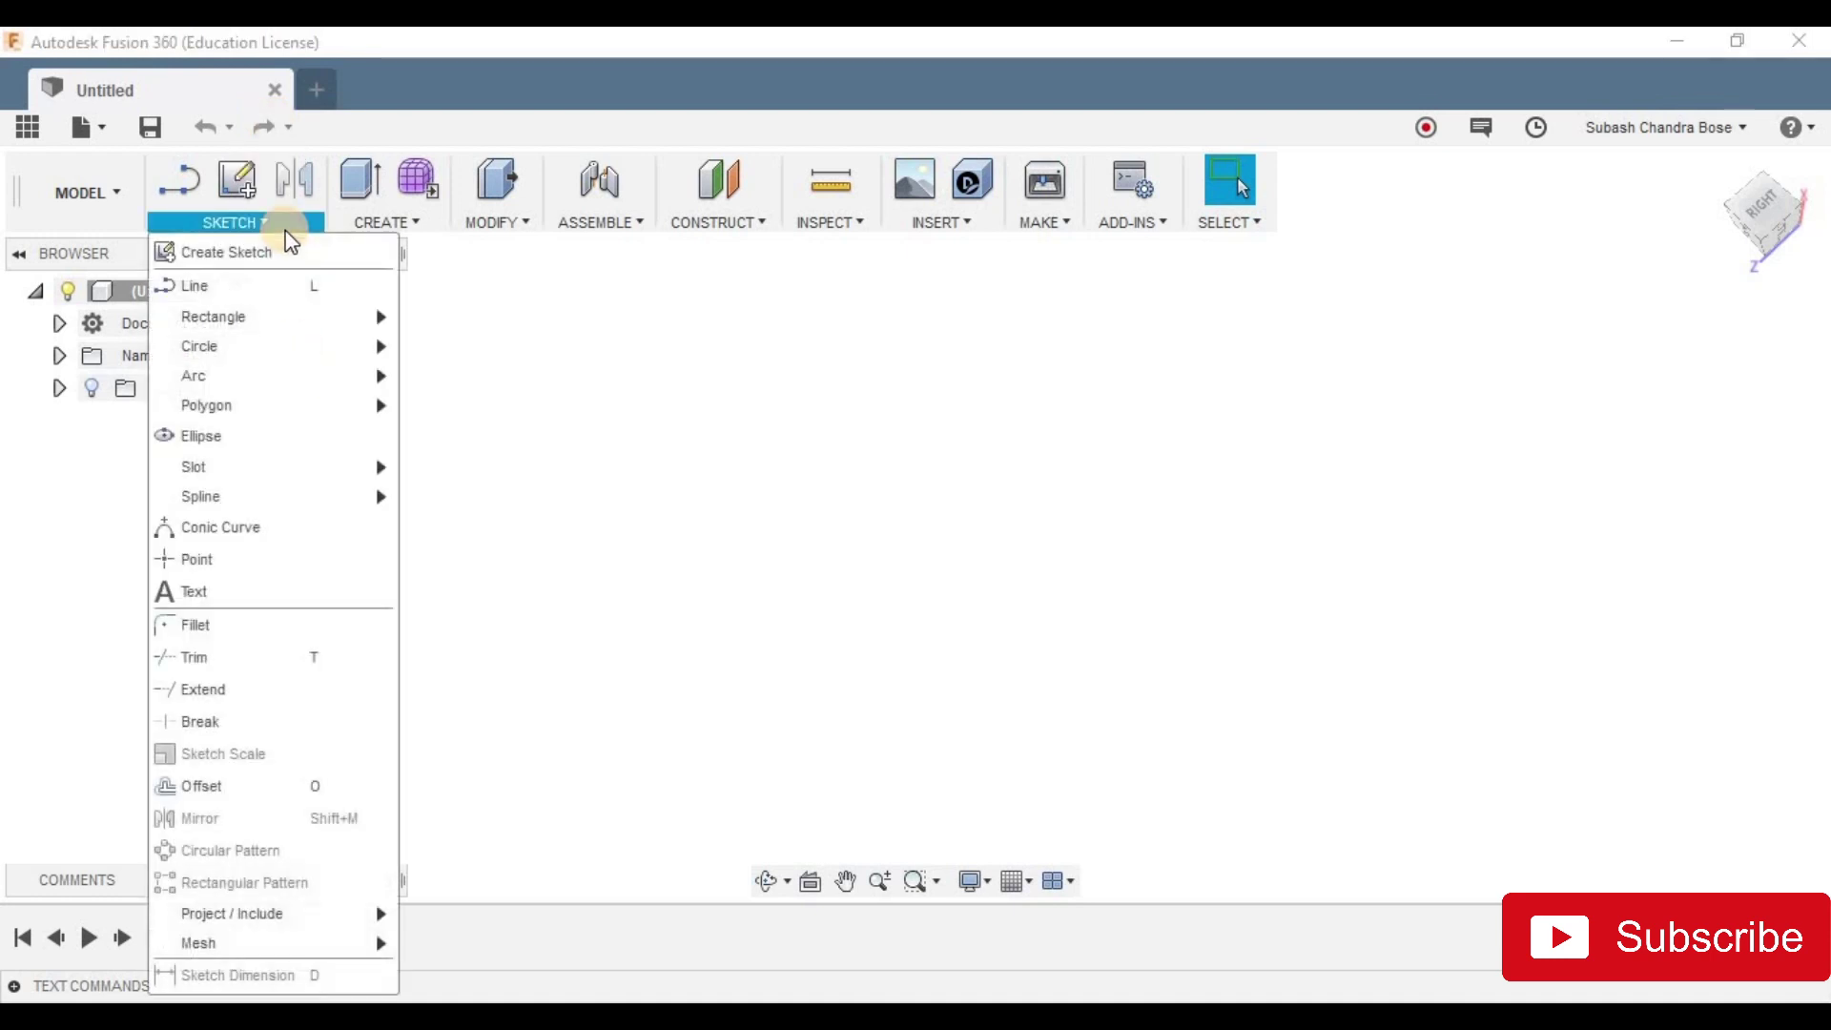
{"action": "left_click", "coordinate": [276, 250]}
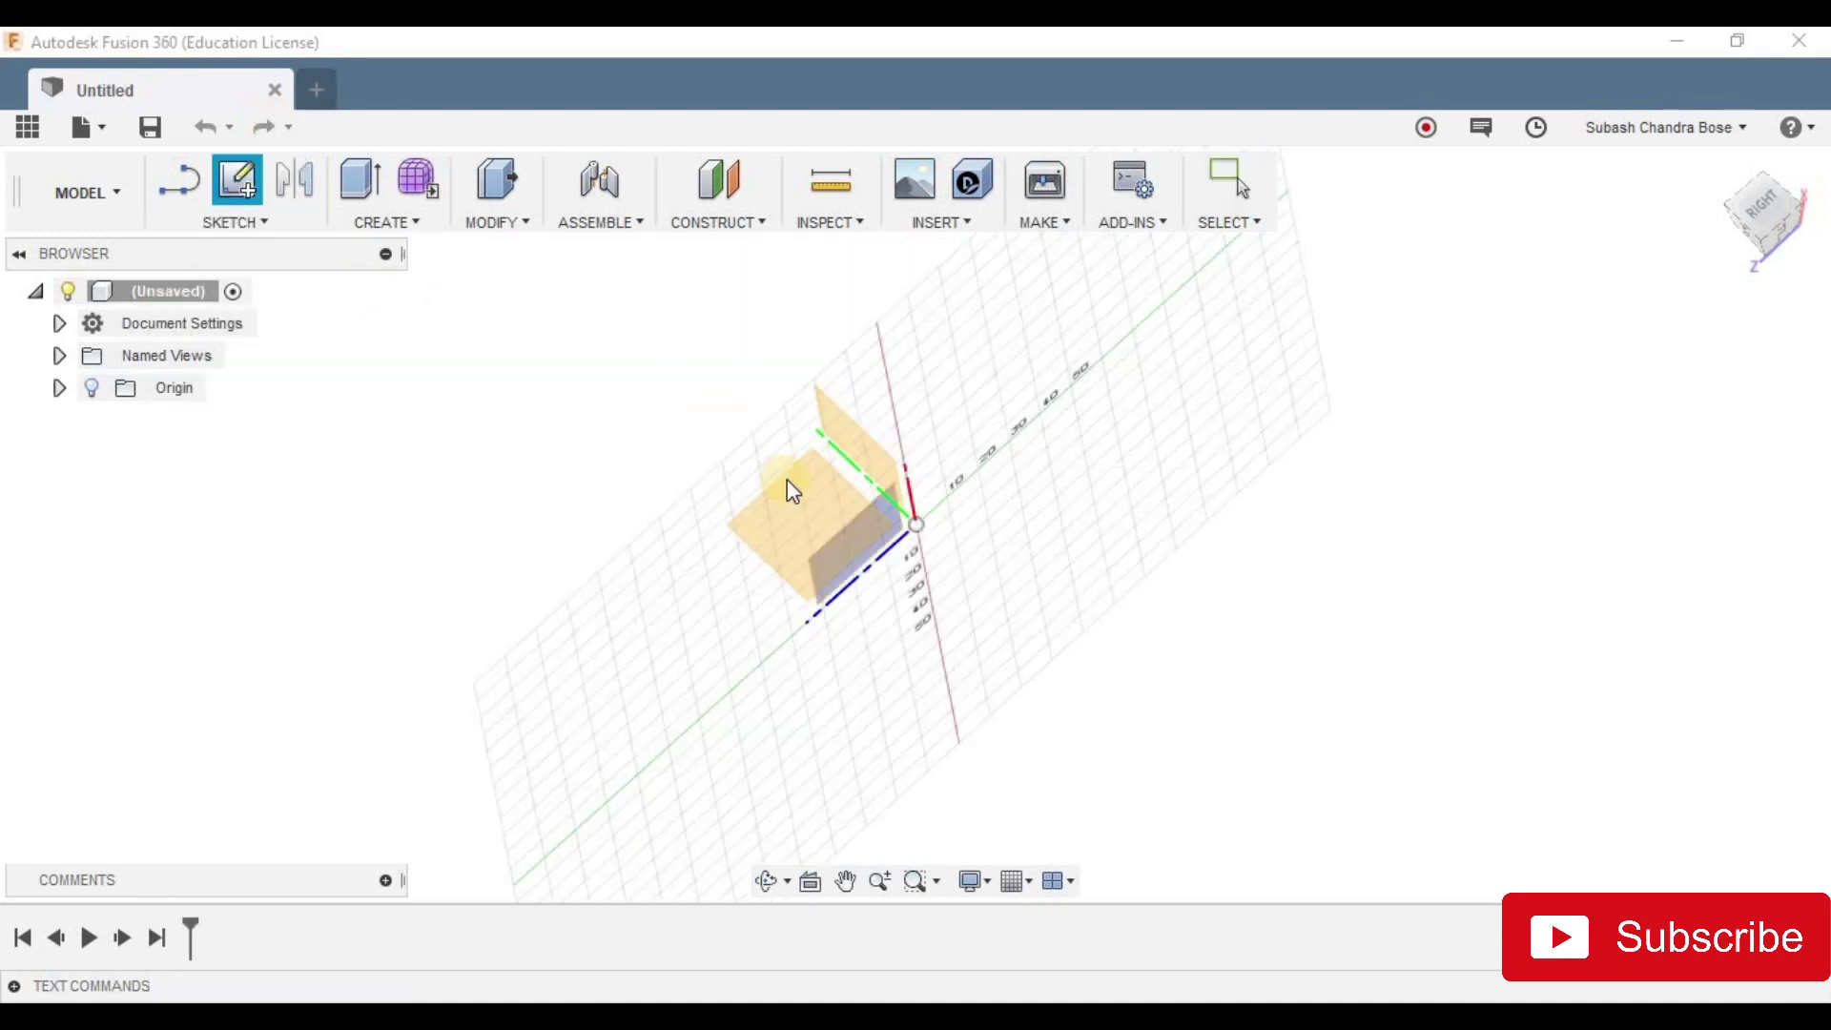
{"action": "mouse_move", "coordinate": [822, 476]}
{"action": "middle_mouse_down", "text": "shift"}
{"action": "mouse_move", "coordinate": [915, 409]}
{"action": "mouse_move", "coordinate": [879, 431]}
{"action": "mouse_move", "coordinate": [910, 391]}
{"action": "mouse_move", "coordinate": [874, 511]}
{"action": "mouse_move", "coordinate": [843, 480]}
{"action": "mouse_move", "coordinate": [989, 544]}
{"action": "mouse_move", "coordinate": [982, 568]}
{"action": "middle_mouse_up", "text": "shift"}
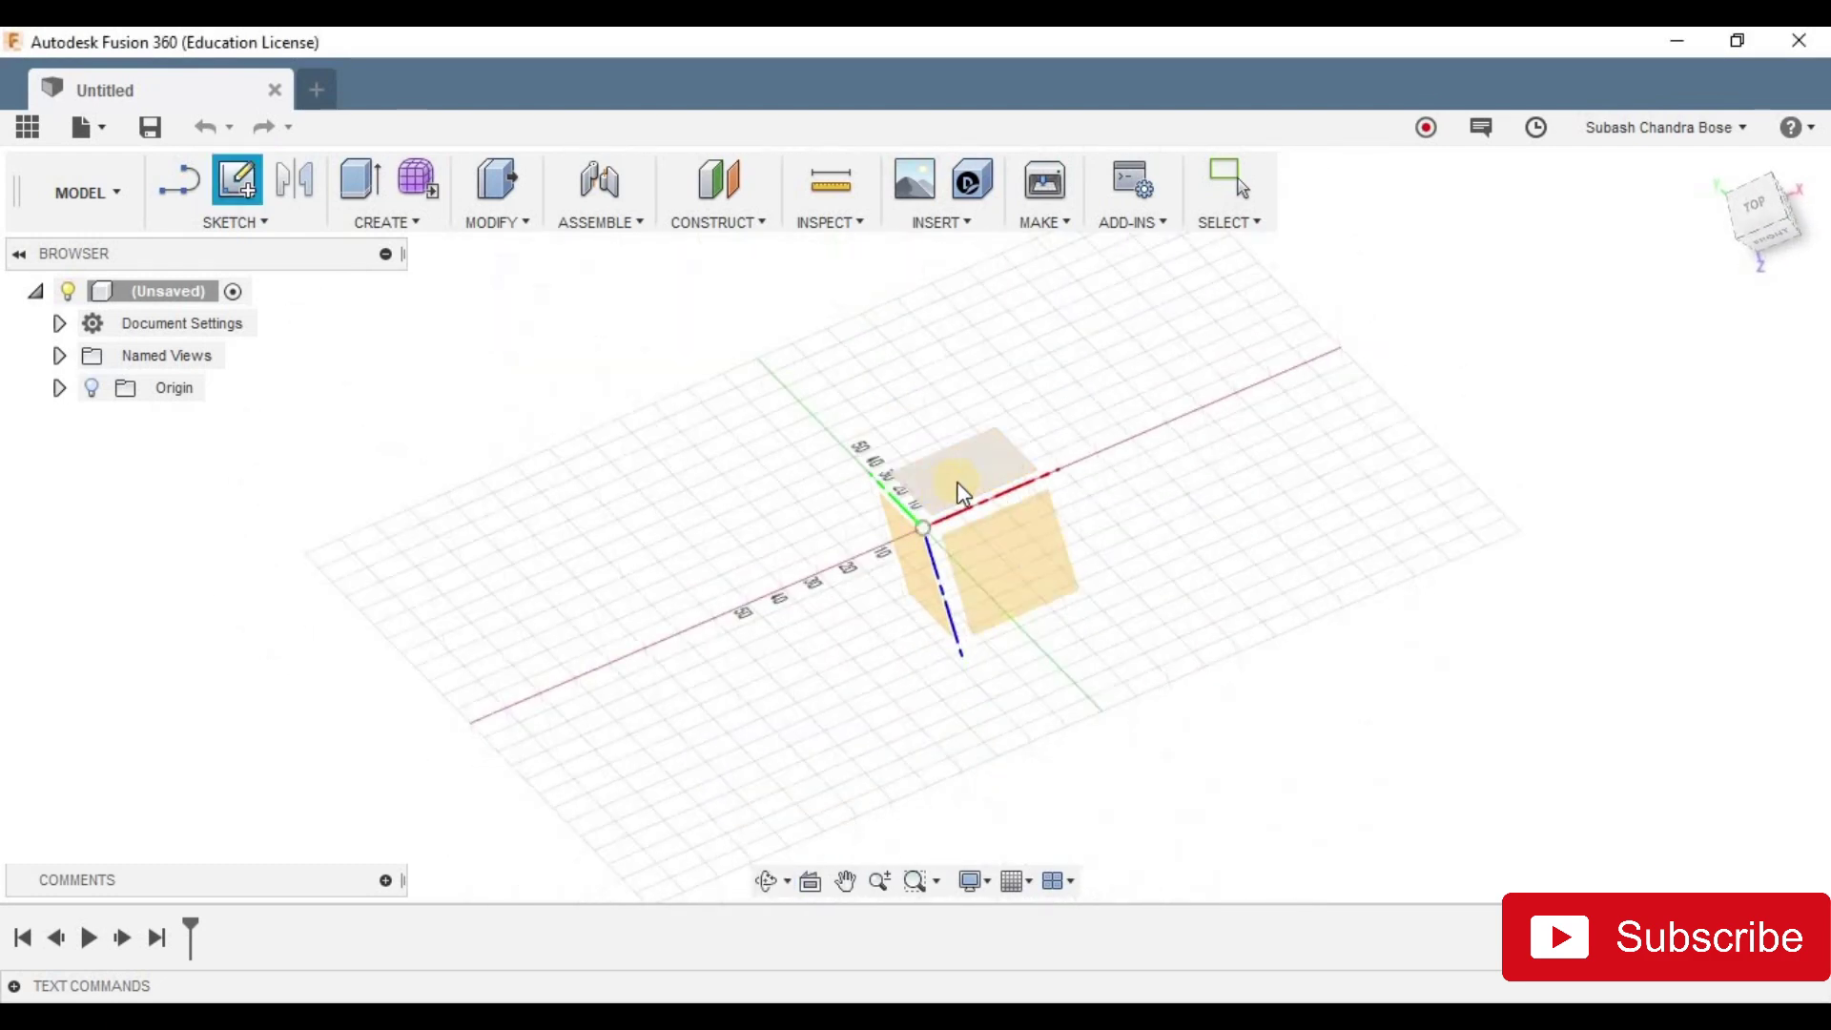
{"action": "left_click", "coordinate": [1028, 564]}
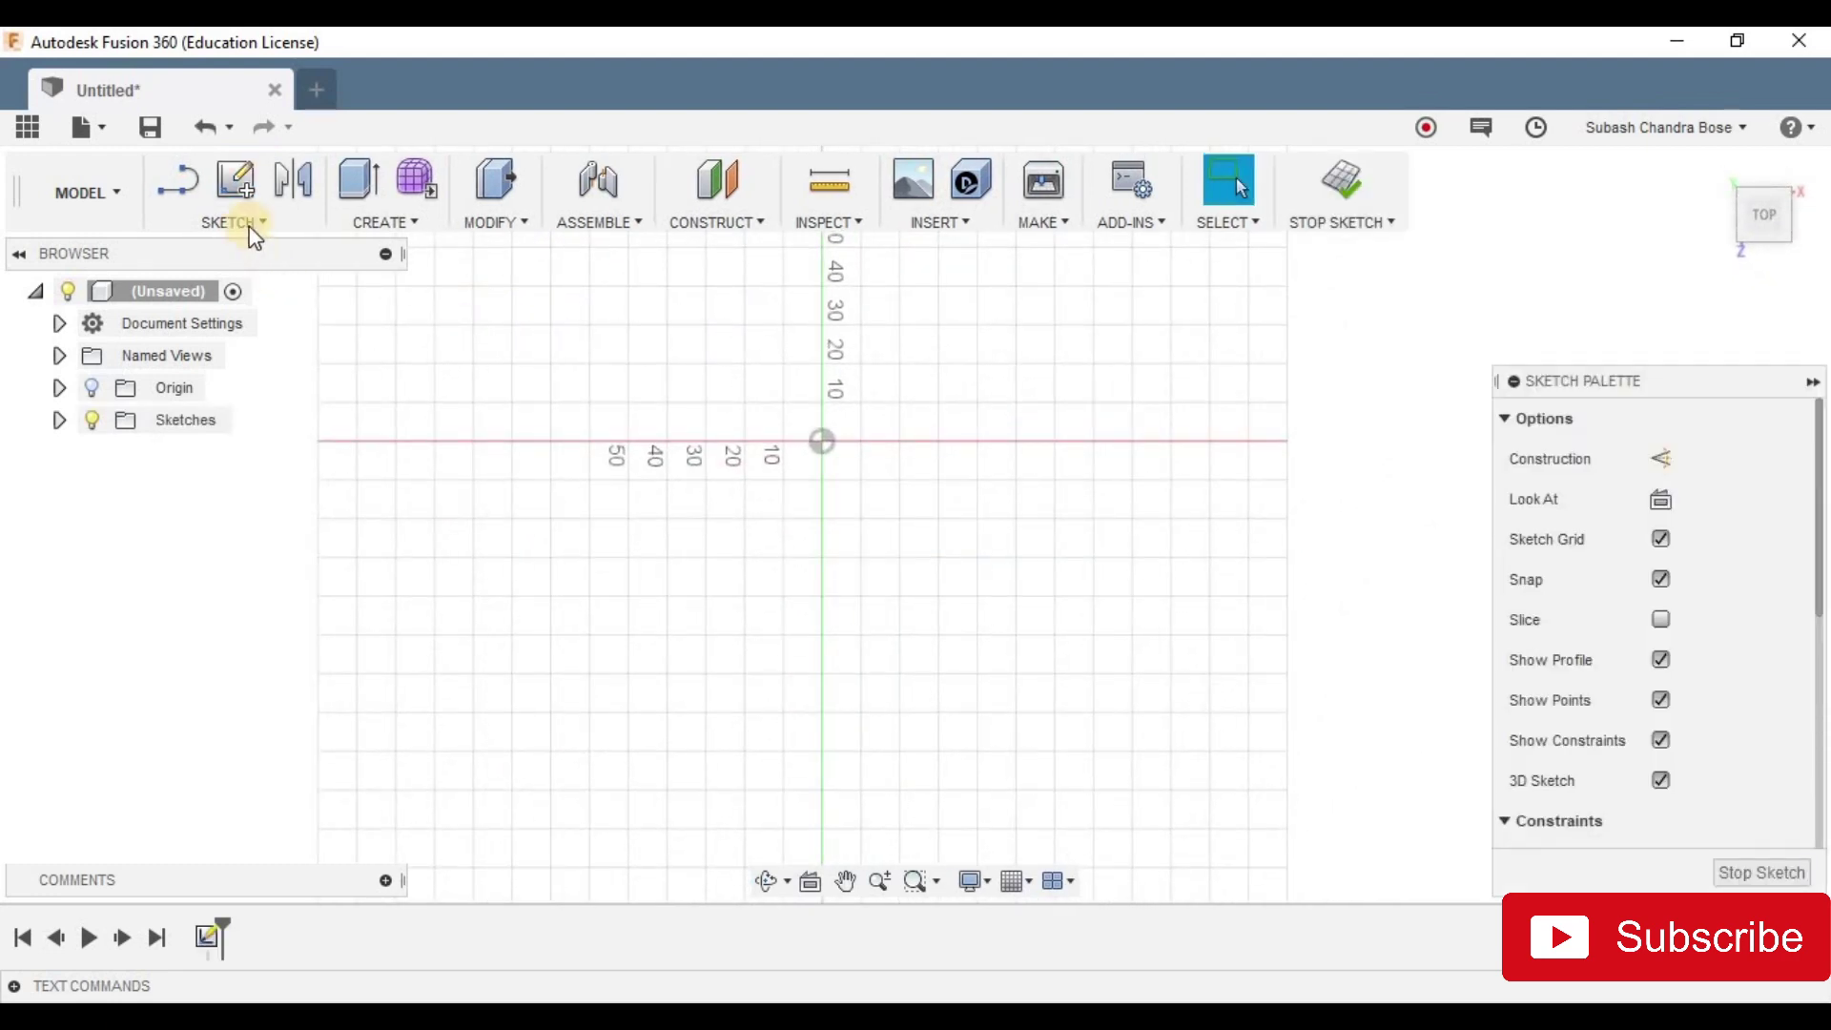
{"action": "left_click", "coordinate": [234, 222]}
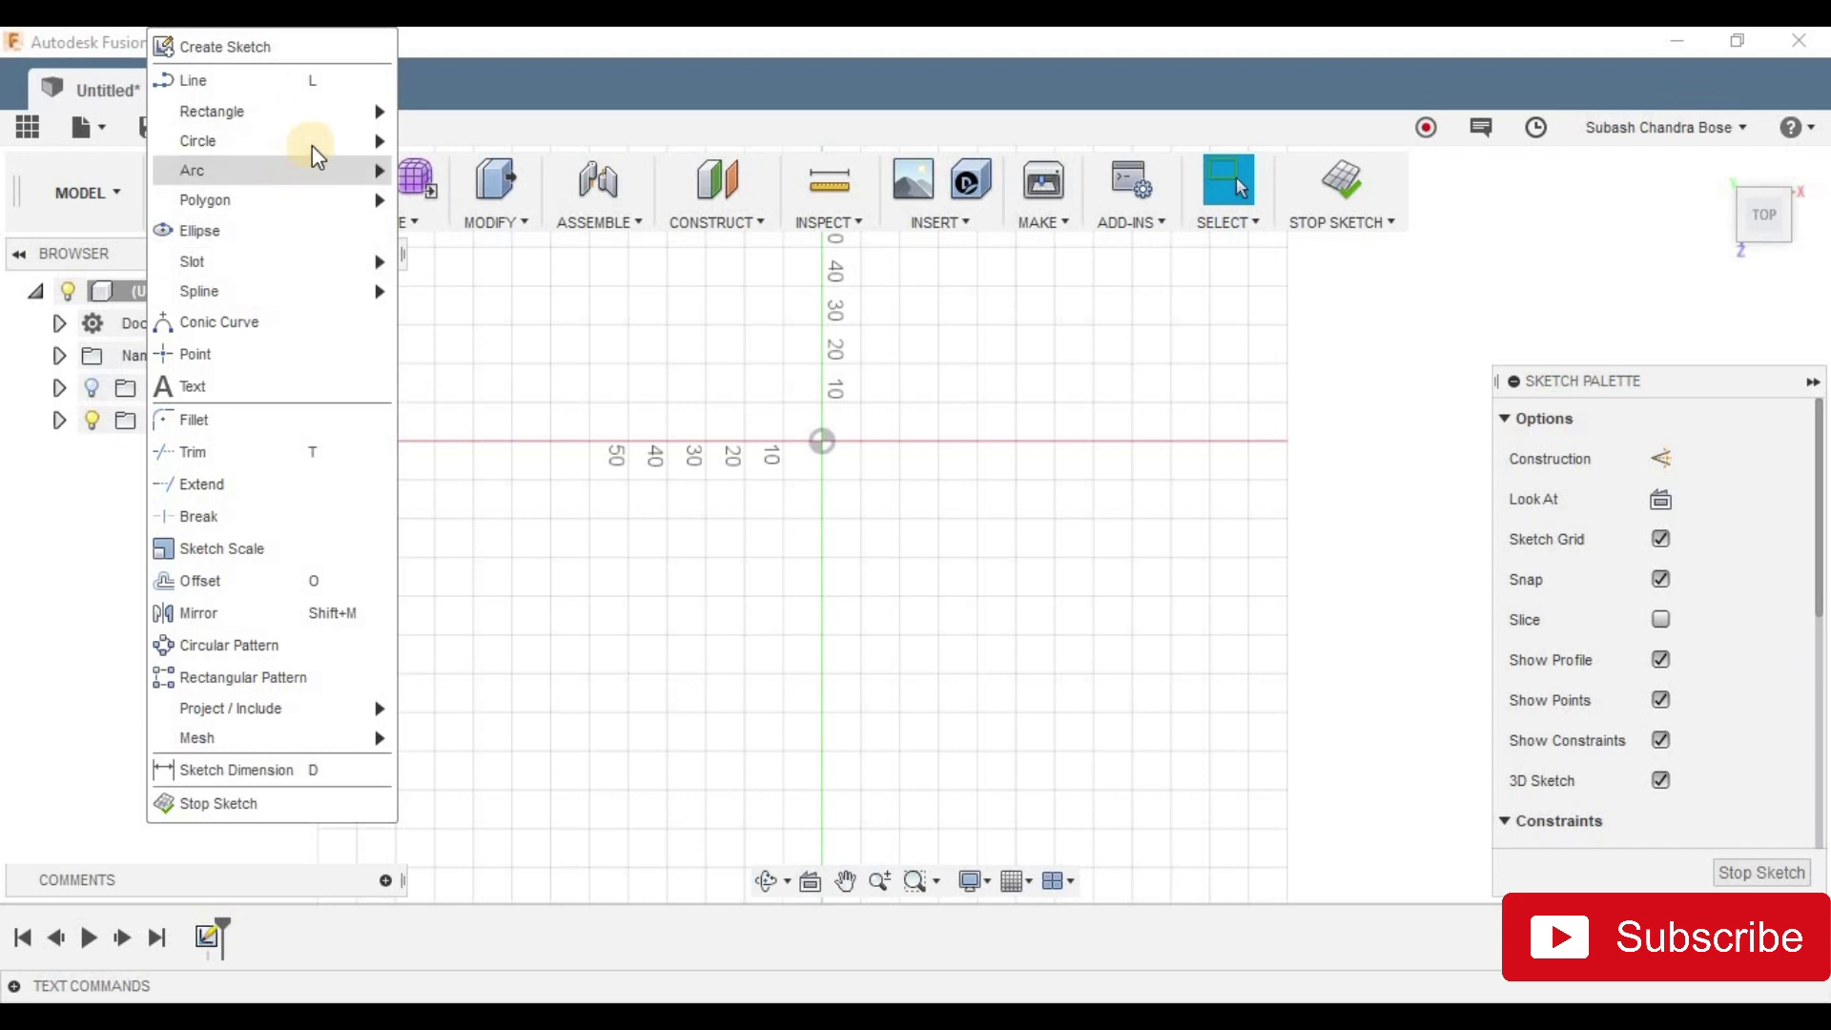
{"action": "mouse_move", "coordinate": [368, 140]}
{"action": "left_click", "coordinate": [449, 144]}
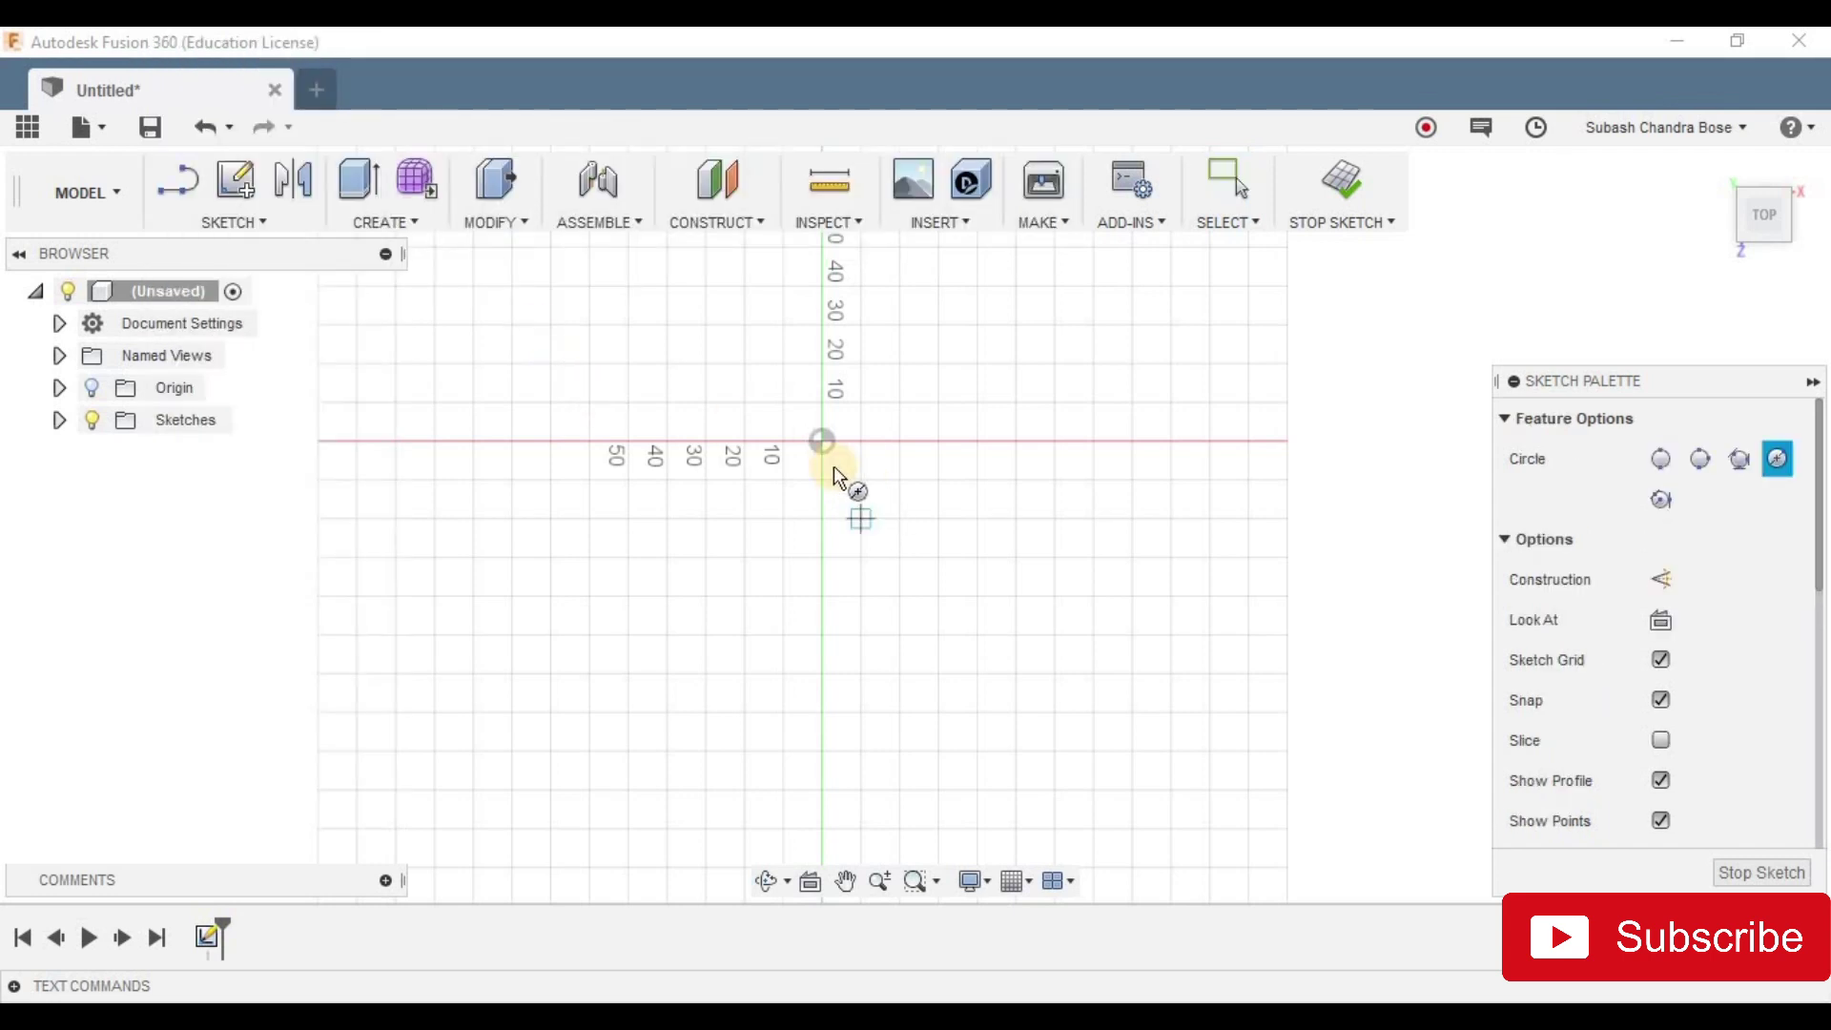
{"action": "left_click", "coordinate": [824, 444]}
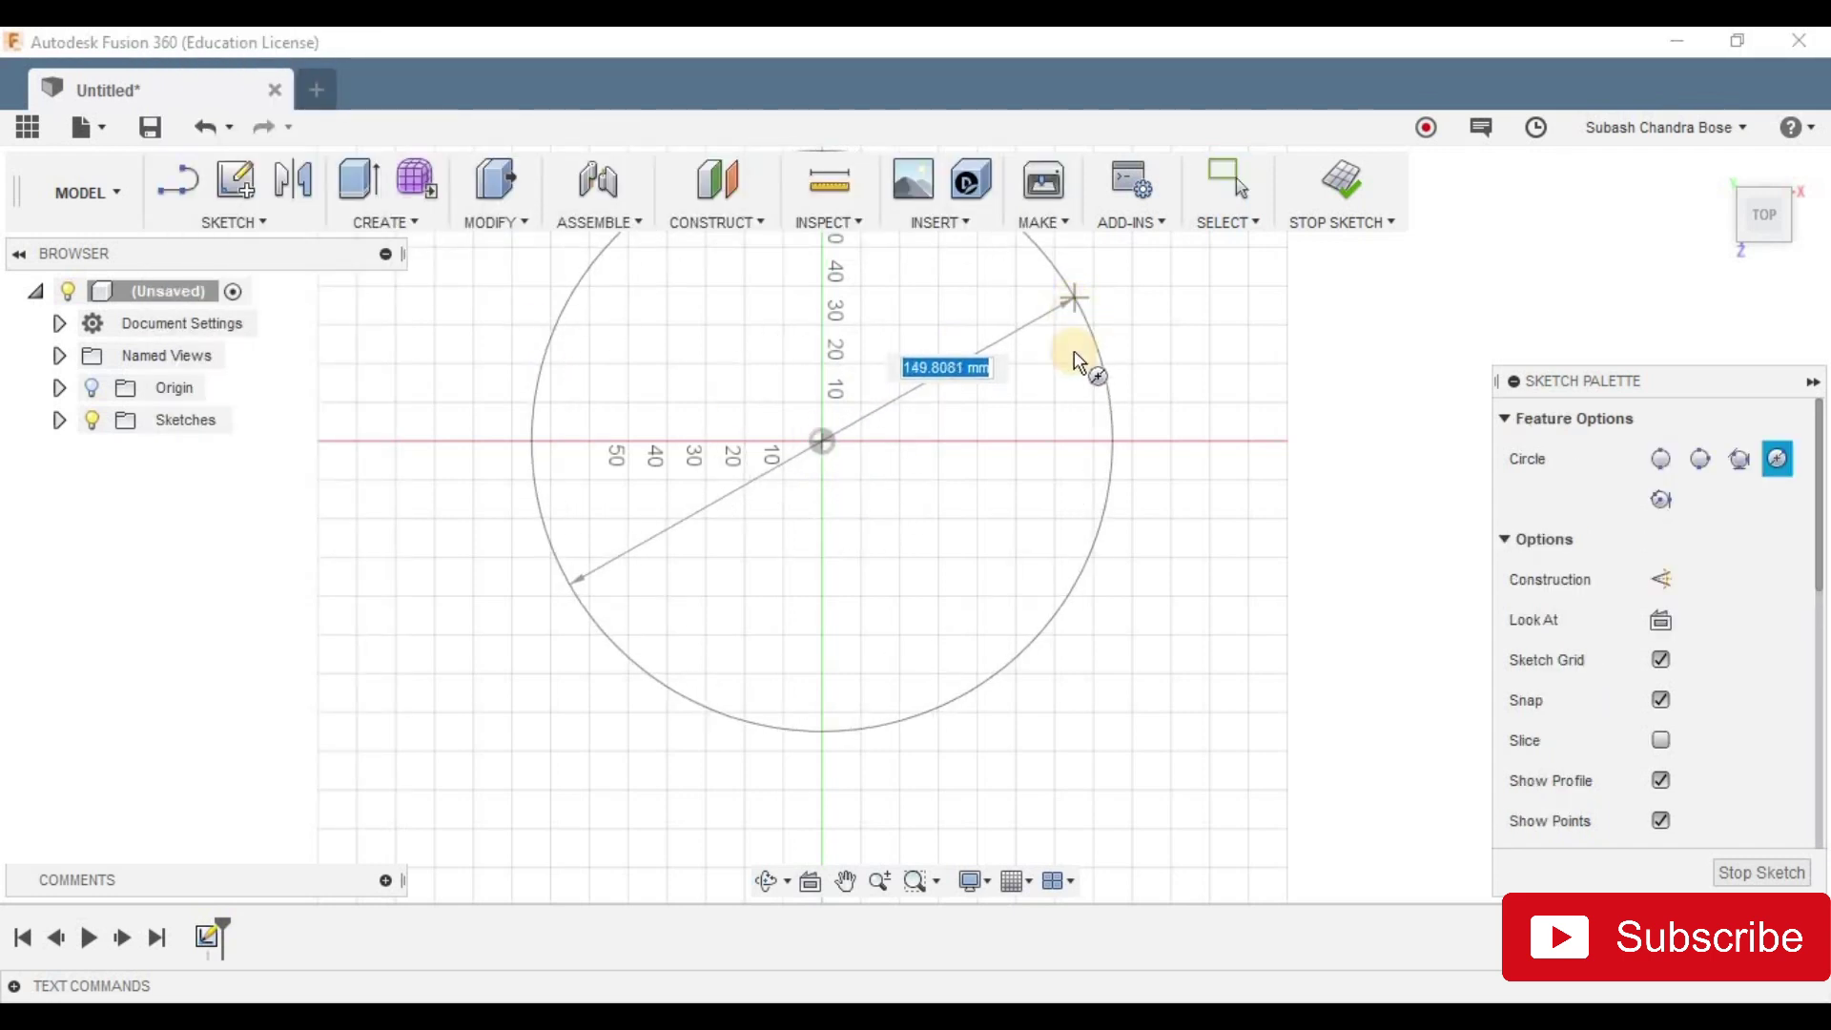
Step: Draw a center diameter circle centred on the sketch origin
{"action": "left_click", "coordinate": [244, 222]}
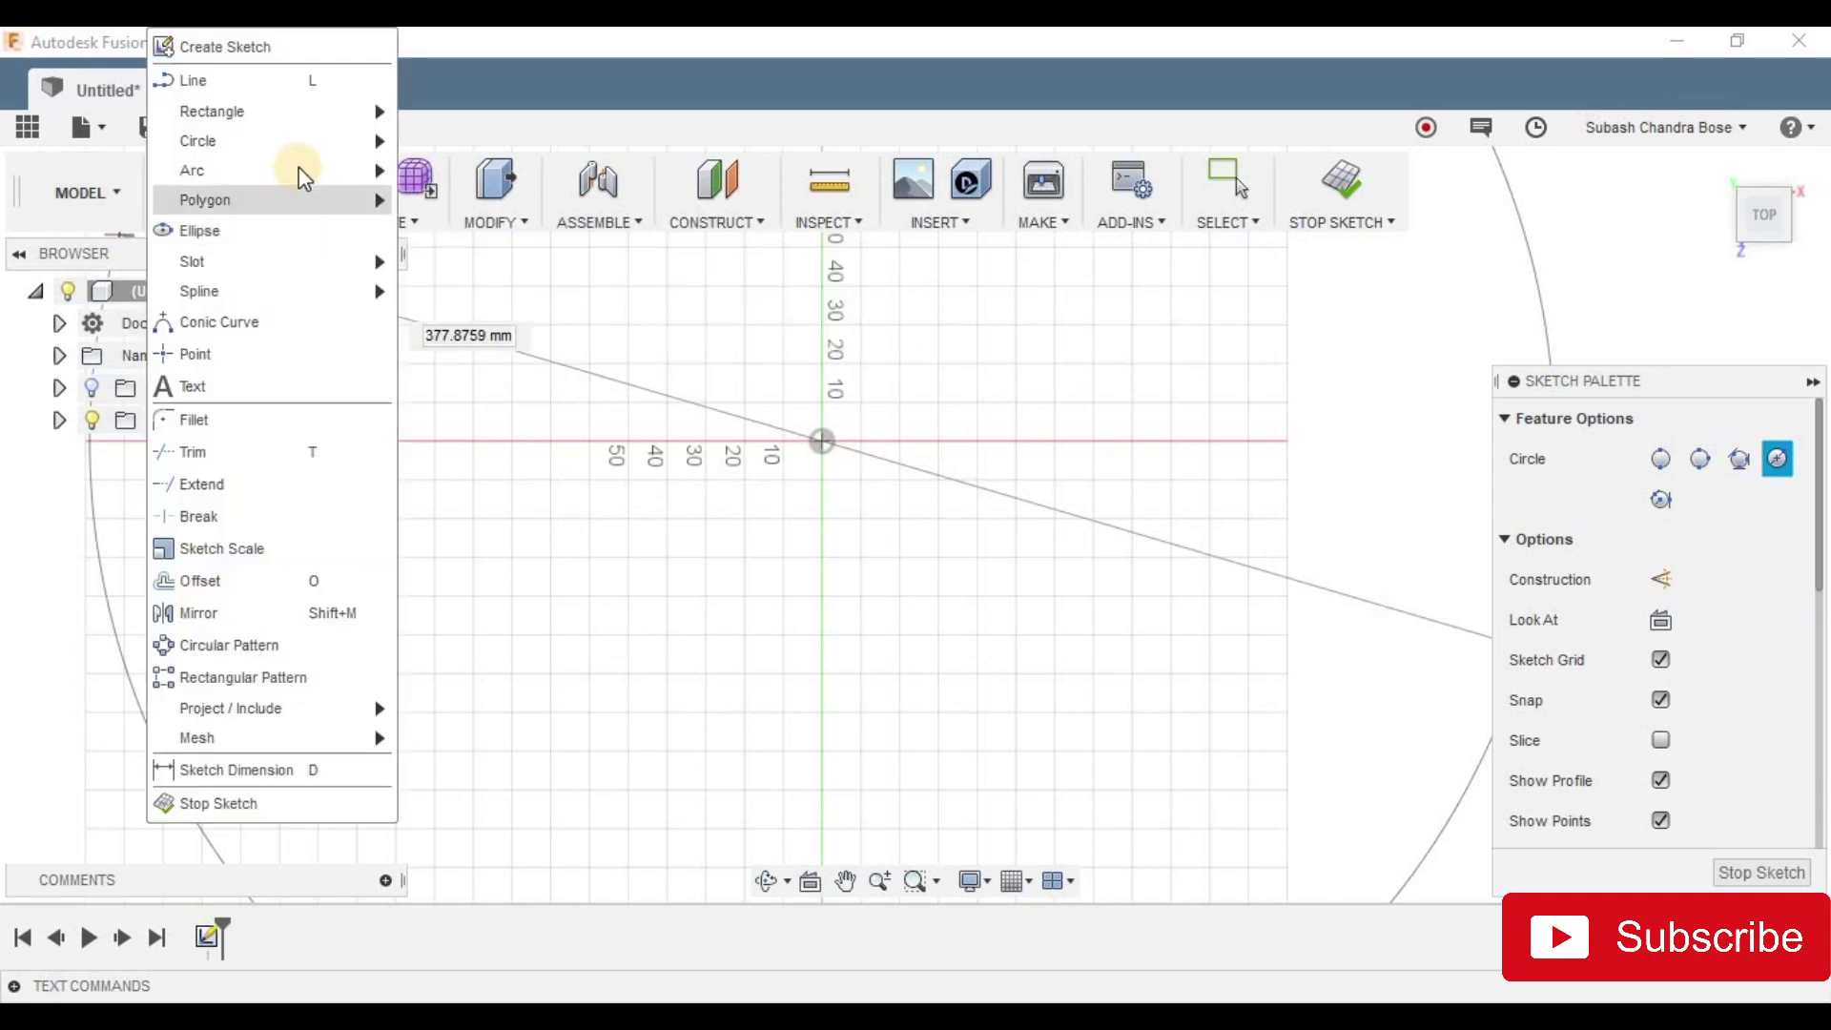
{"action": "mouse_move", "coordinate": [332, 140]}
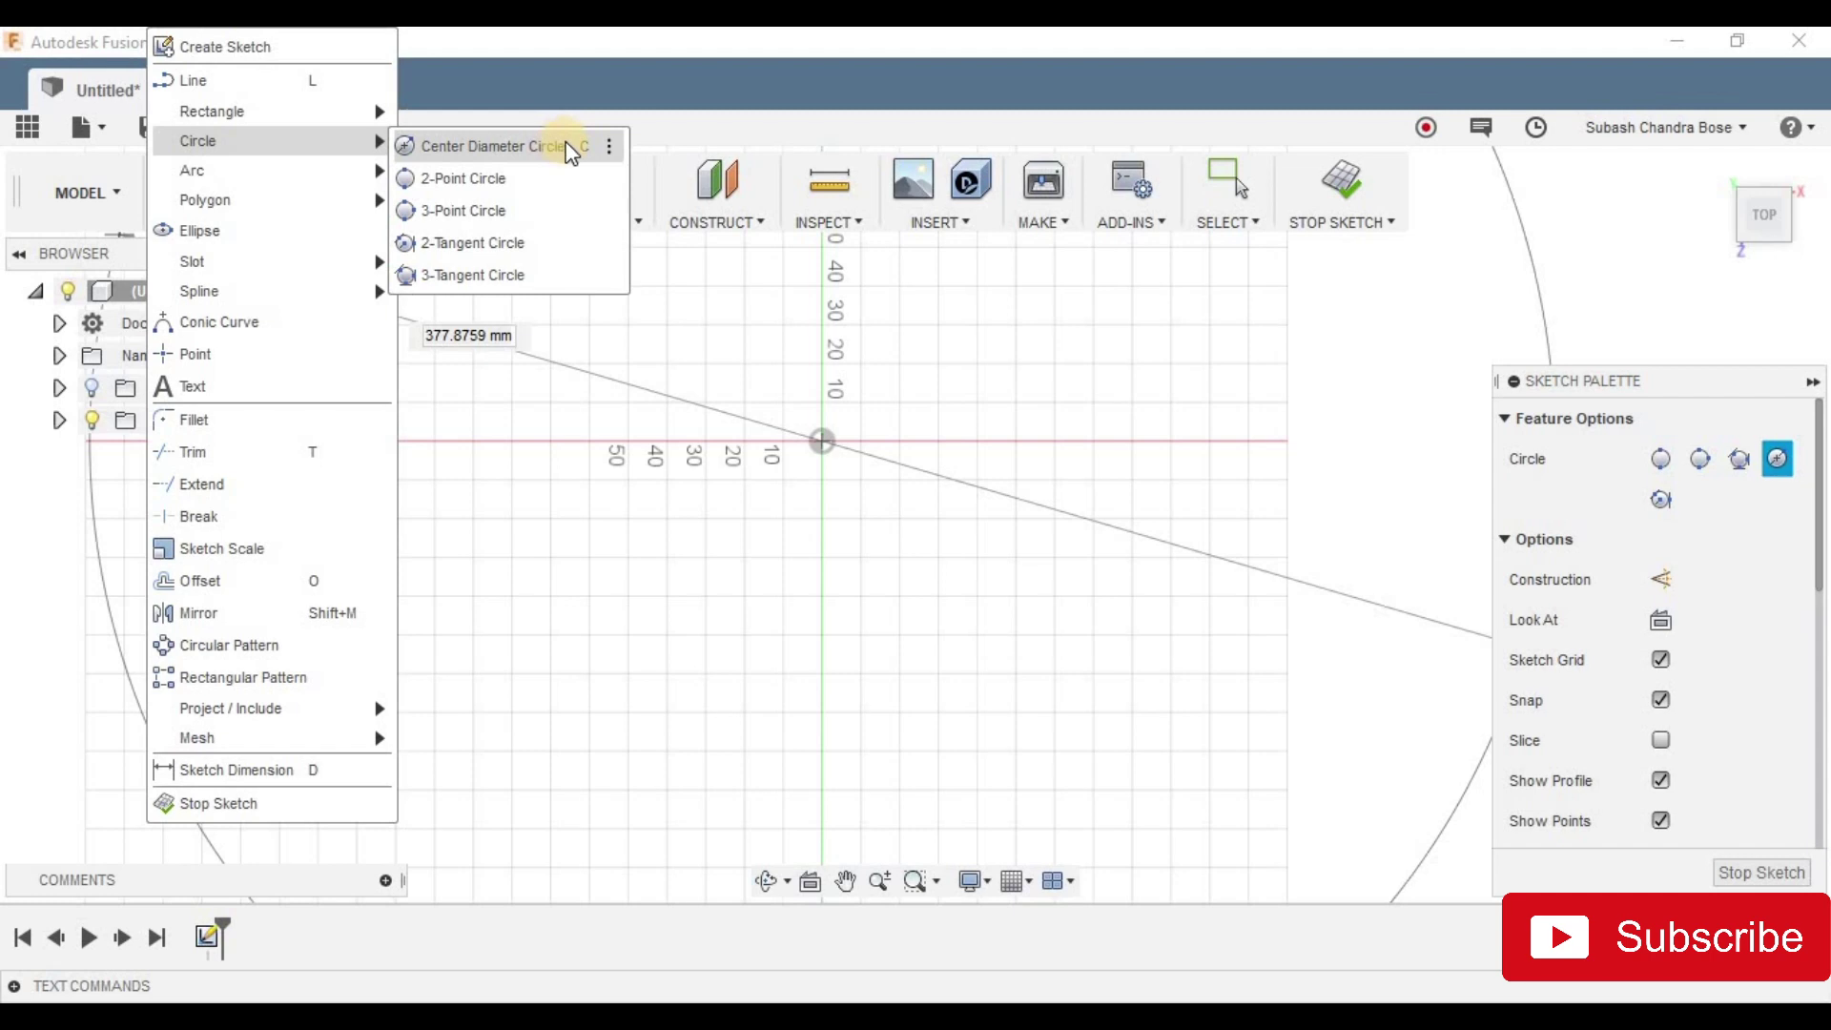
{"action": "left_click", "coordinate": [510, 151]}
{"action": "left_click", "coordinate": [822, 440]}
{"action": "left_click", "coordinate": [1014, 318]}
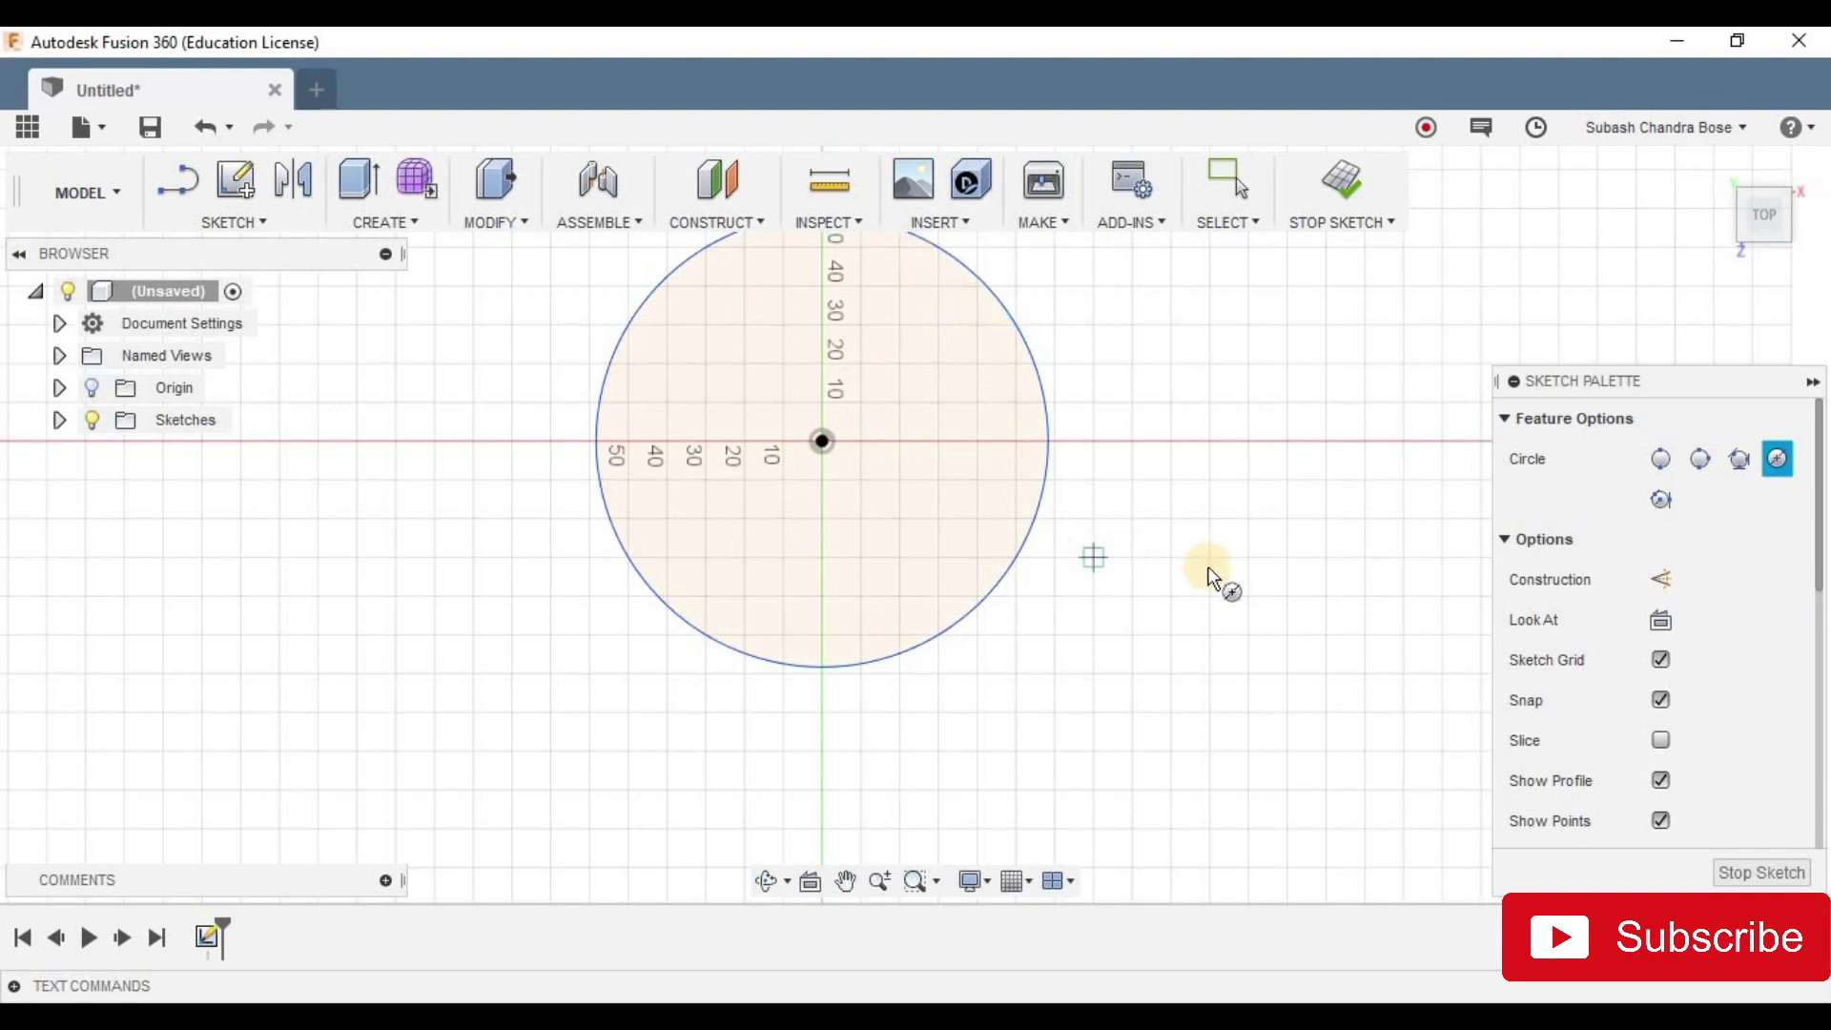
Step: Extrude the circle profile 120 mm to one side as a new body, with no taper
{"action": "mouse_move", "coordinate": [1095, 551]}
{"action": "middle_mouse_down", "text": "shift"}
{"action": "mouse_move", "coordinate": [1206, 454]}
{"action": "mouse_move", "coordinate": [1083, 466]}
{"action": "middle_mouse_up", "text": "shift"}
{"action": "scroll", "coordinate": [817, 440], "scroll_direction": "down", "scroll_amount": 3}
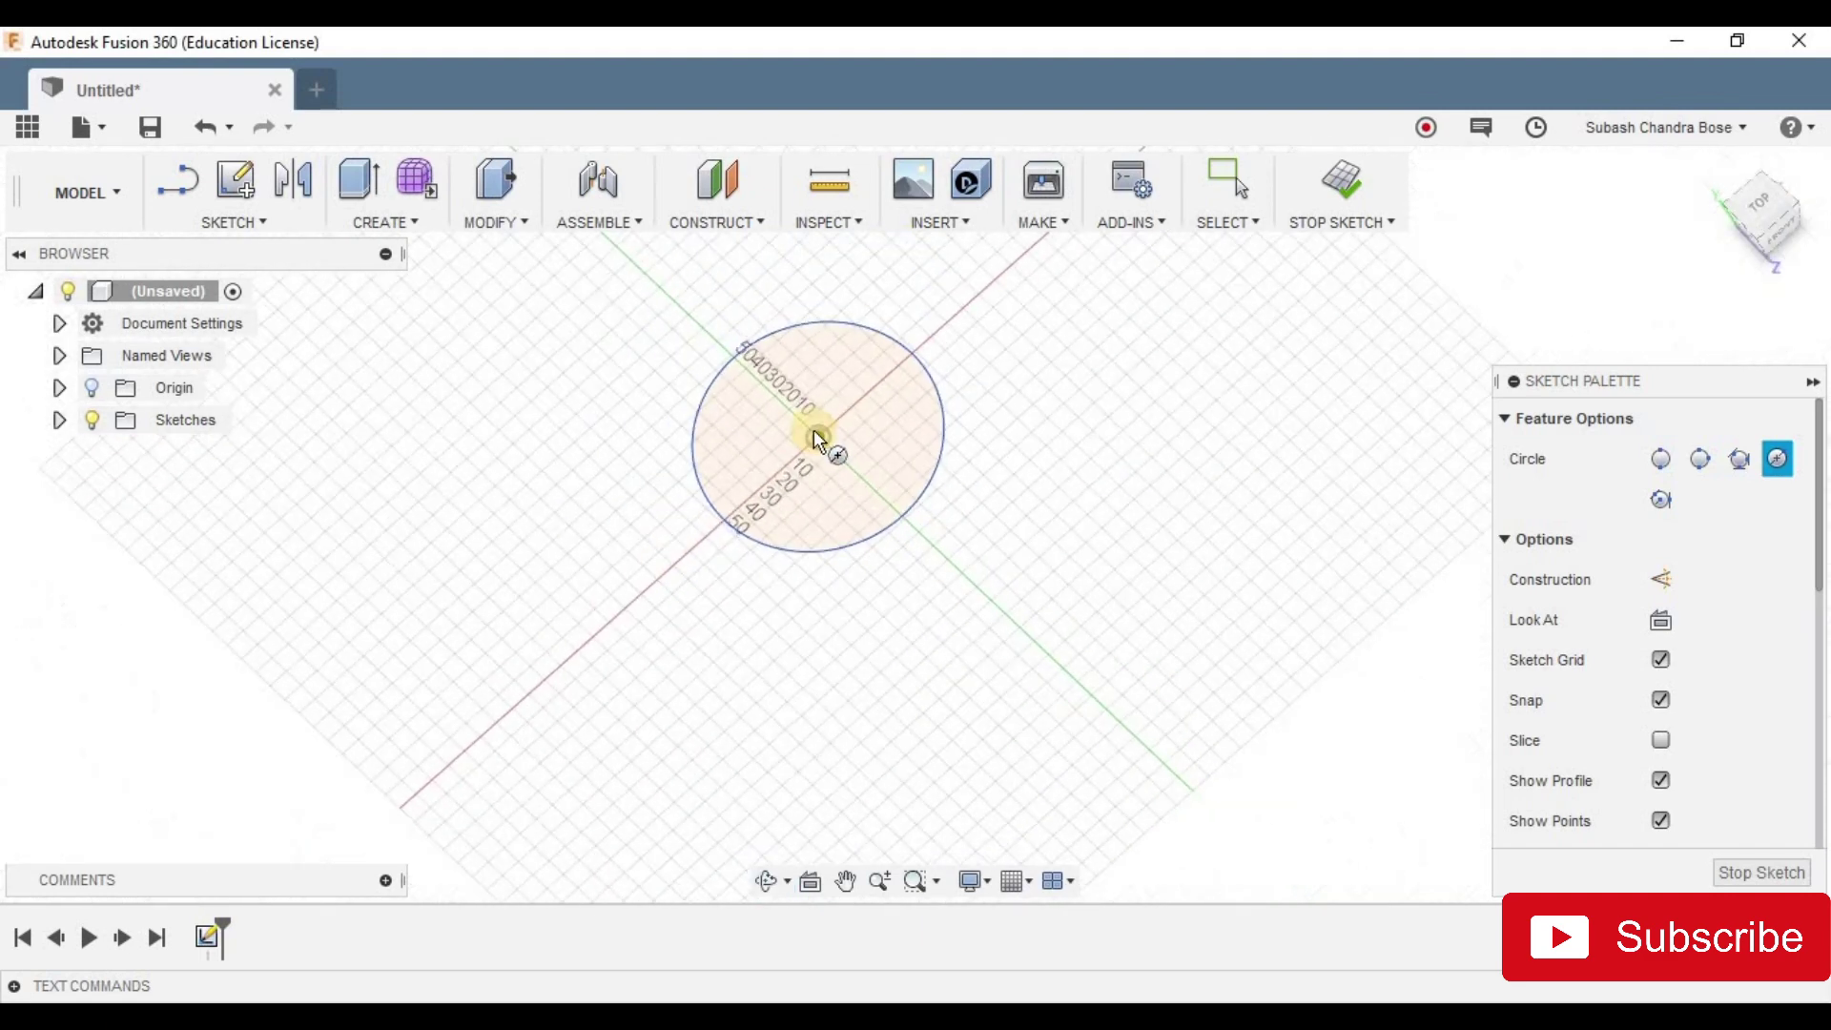
{"action": "left_click", "coordinate": [366, 227]}
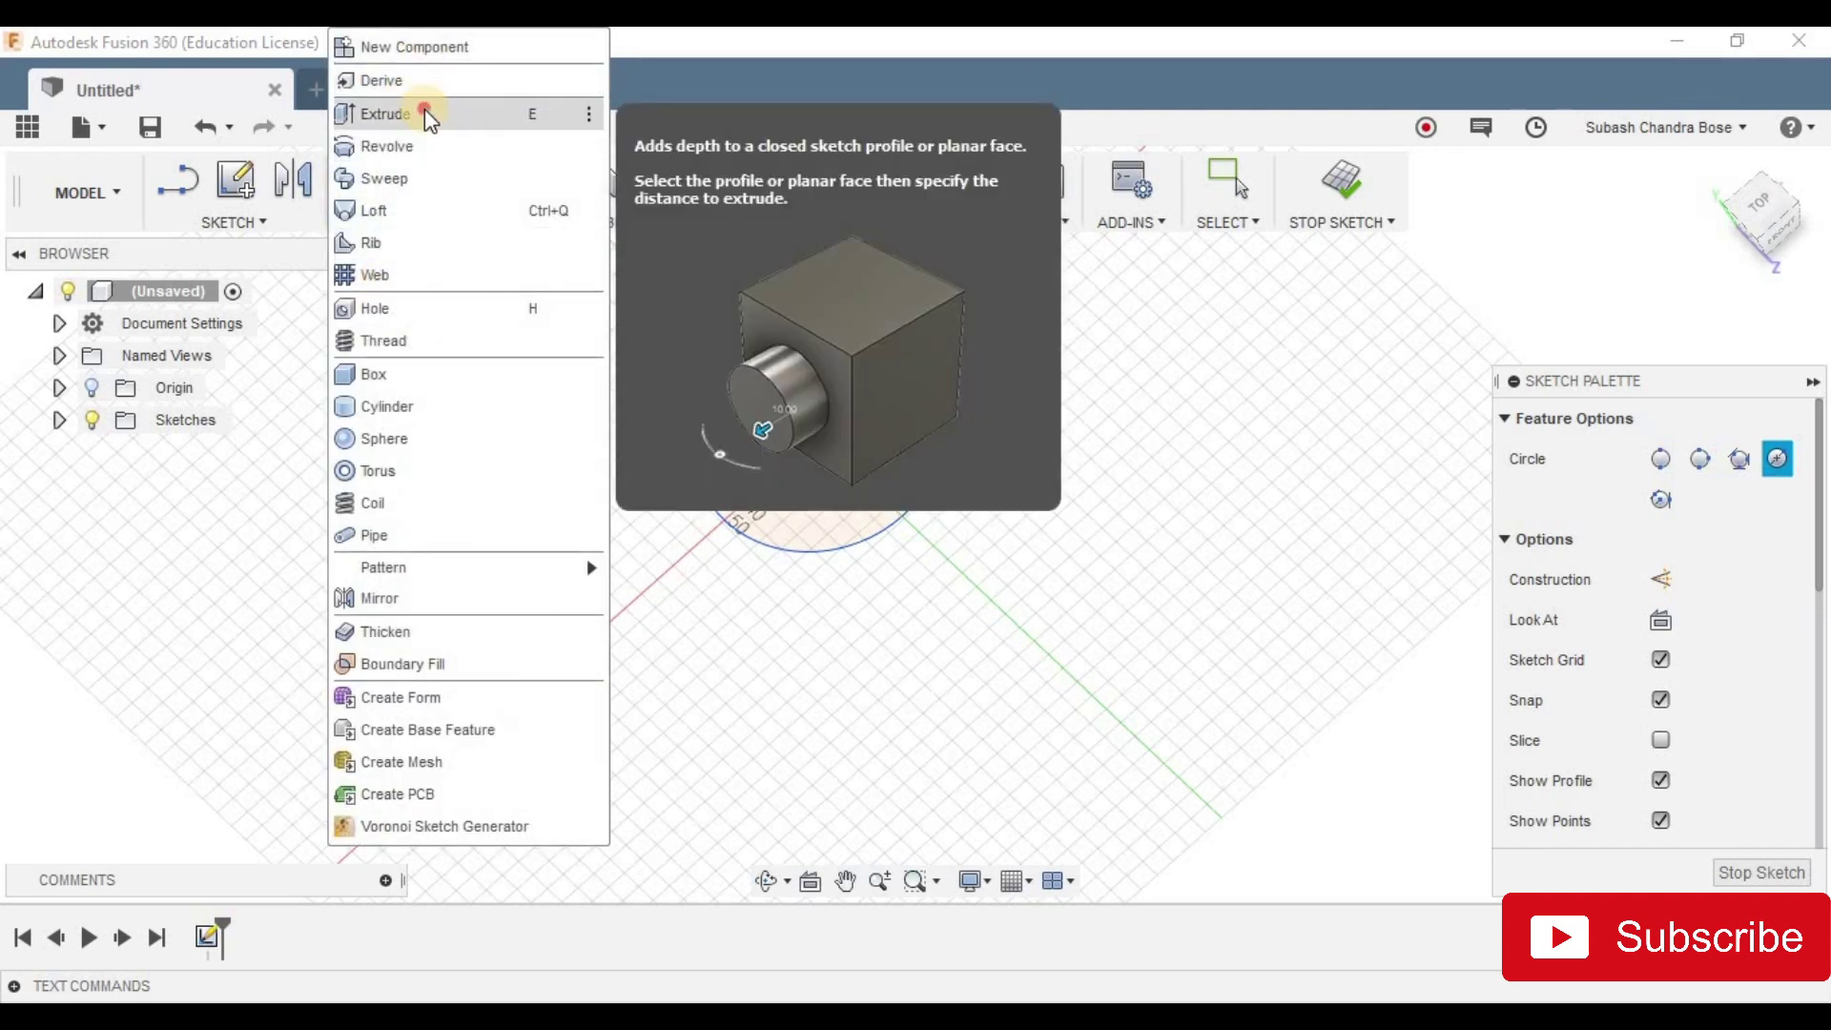
{"action": "left_click", "coordinate": [426, 113]}
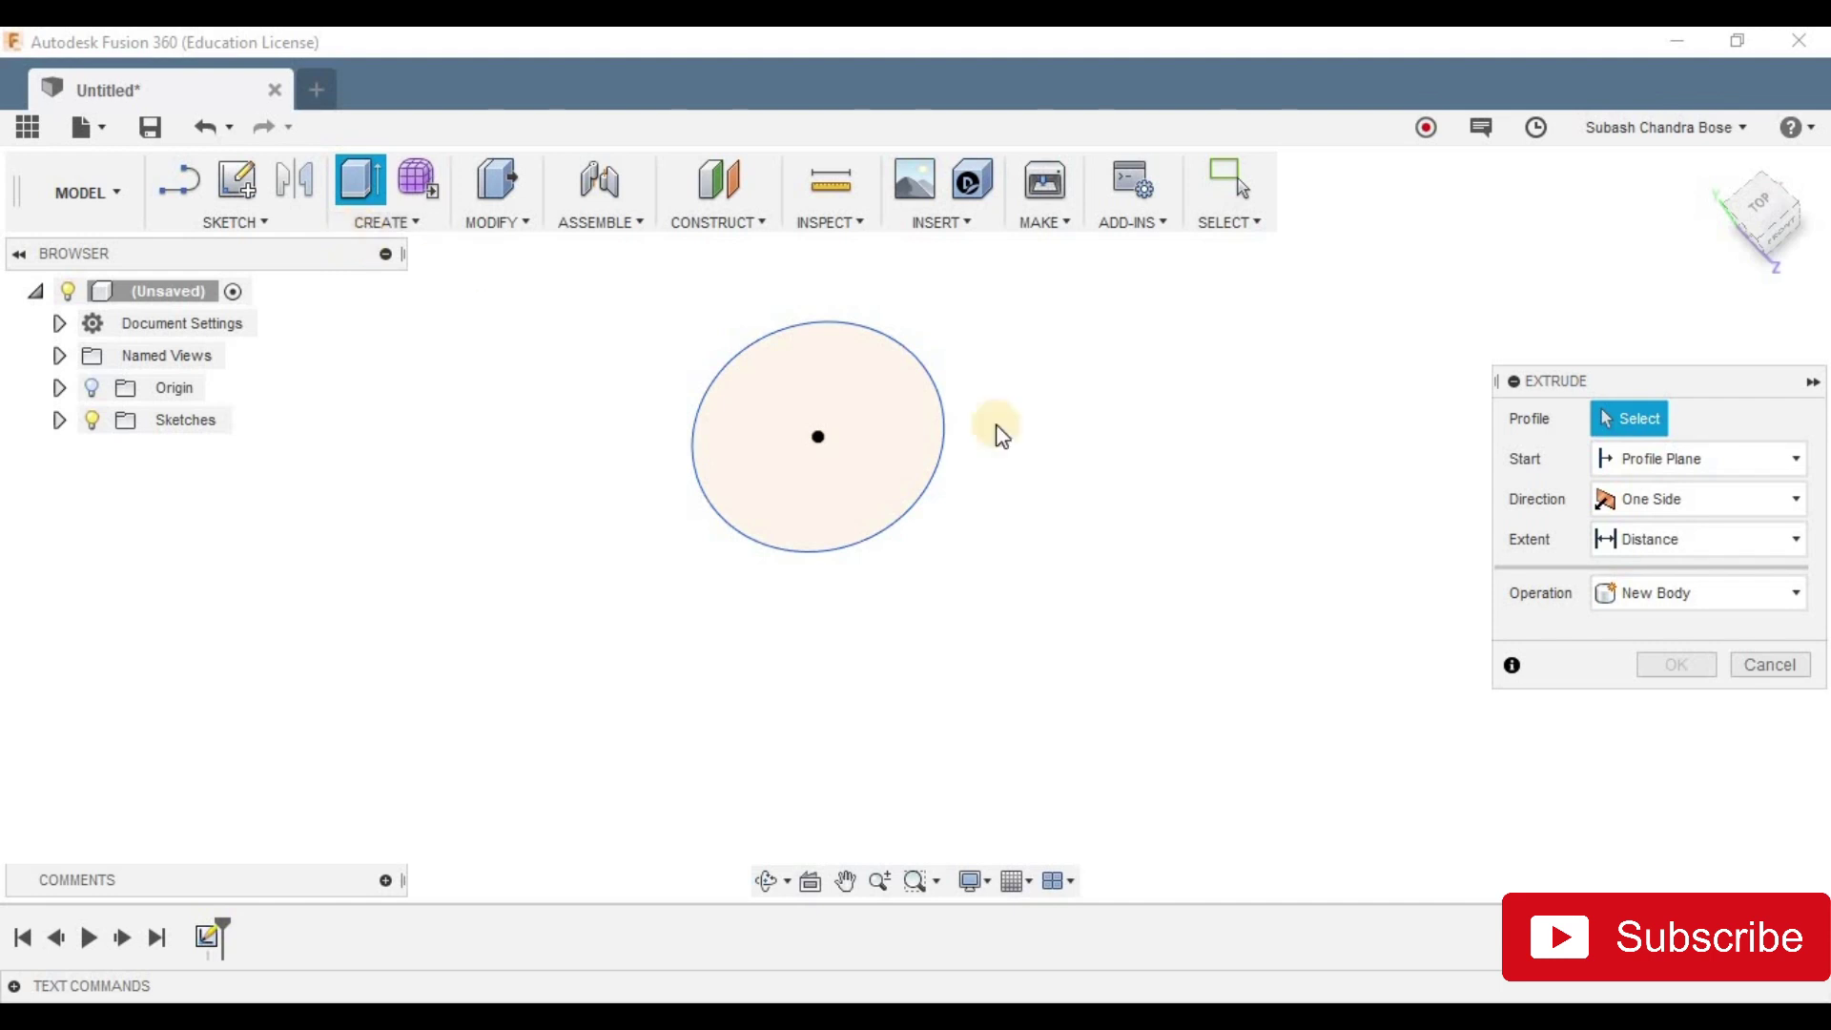
{"action": "left_click", "coordinate": [820, 458]}
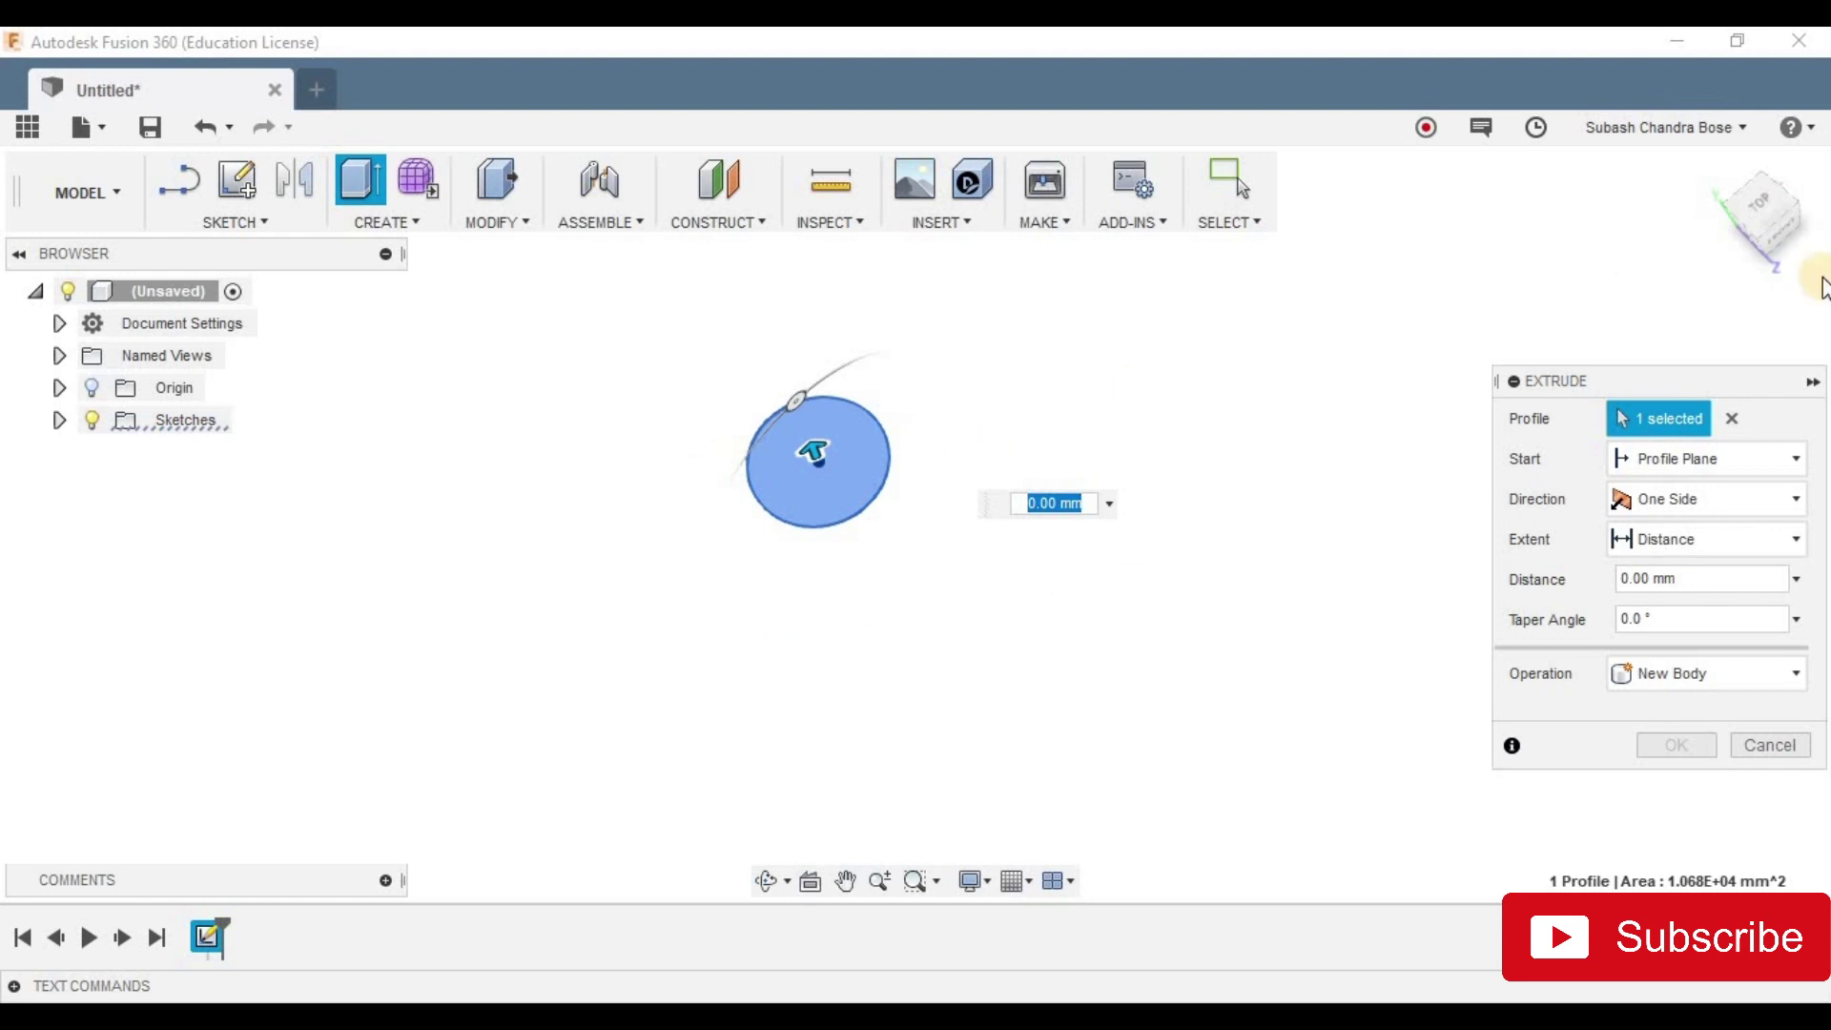
{"action": "mouse_move", "coordinate": [1782, 220]}
{"action": "left_mouse_down"}
{"action": "mouse_move", "coordinate": [1686, 175]}
{"action": "mouse_move", "coordinate": [1381, 389]}
{"action": "left_mouse_up"}
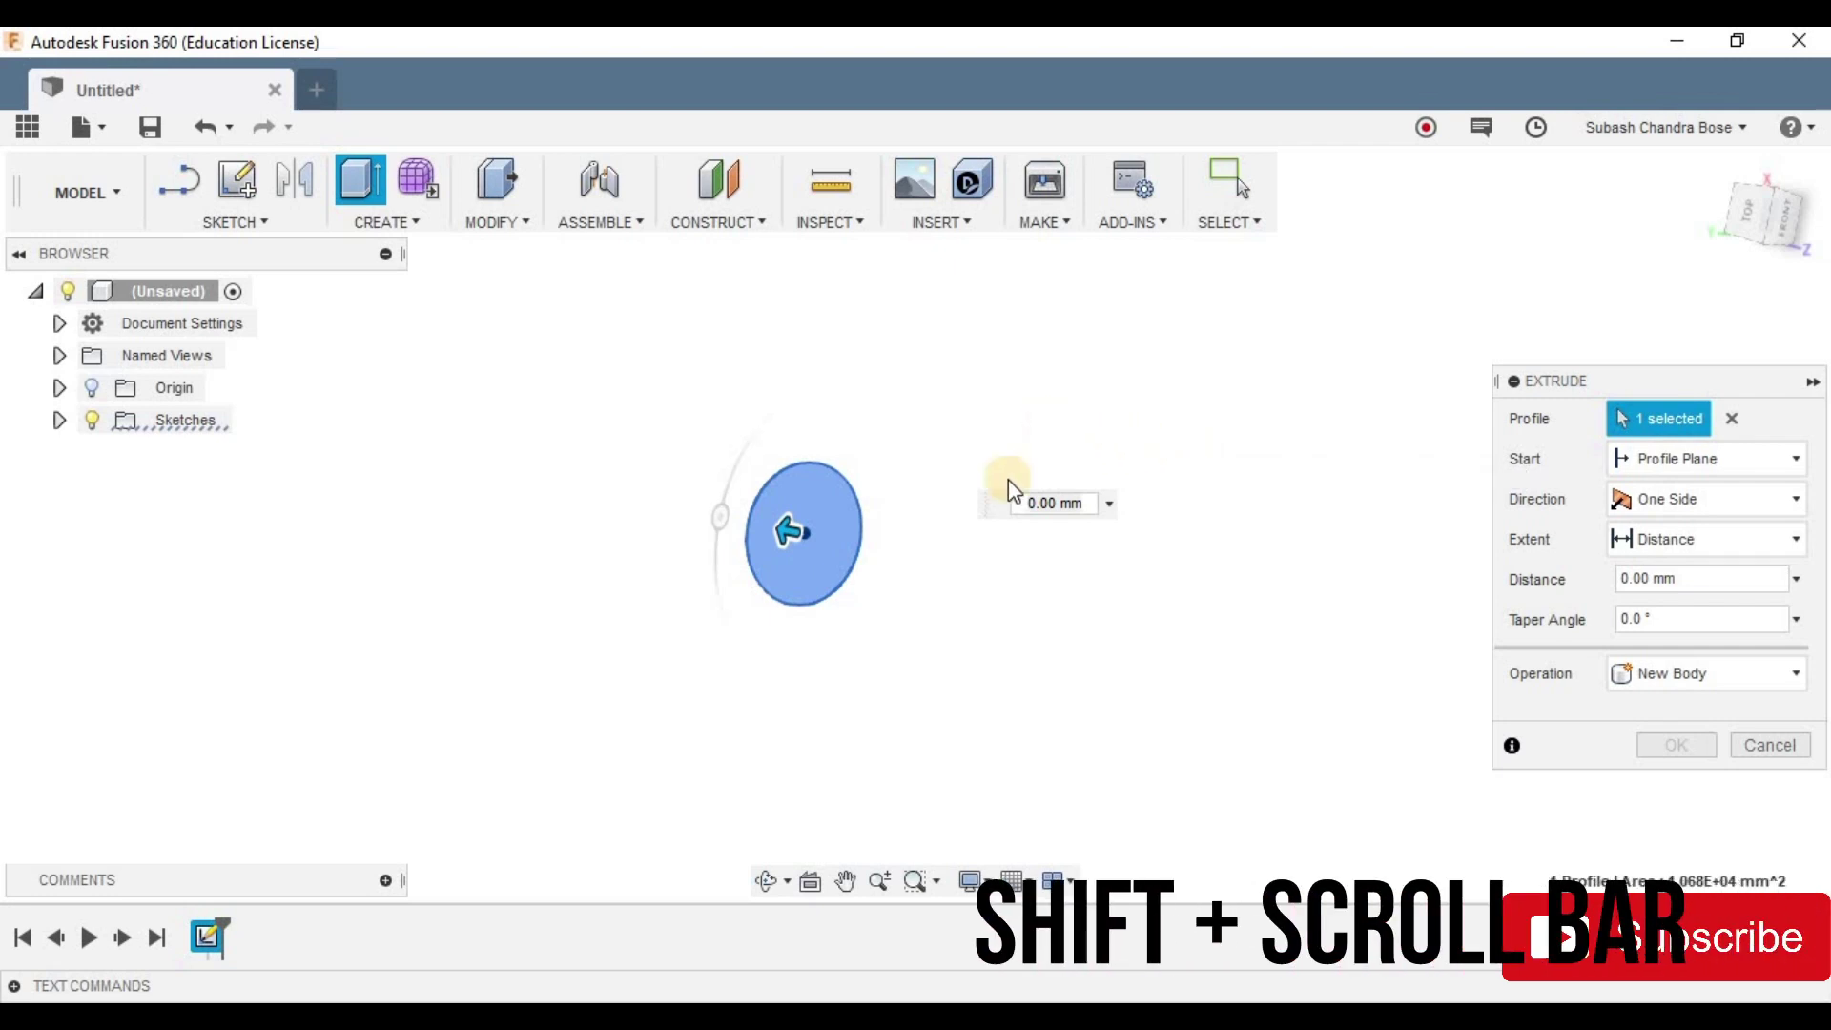
{"action": "middle_click_drag", "start_coordinate": [598, 625], "coordinate": [672, 556], "text": "shift"}
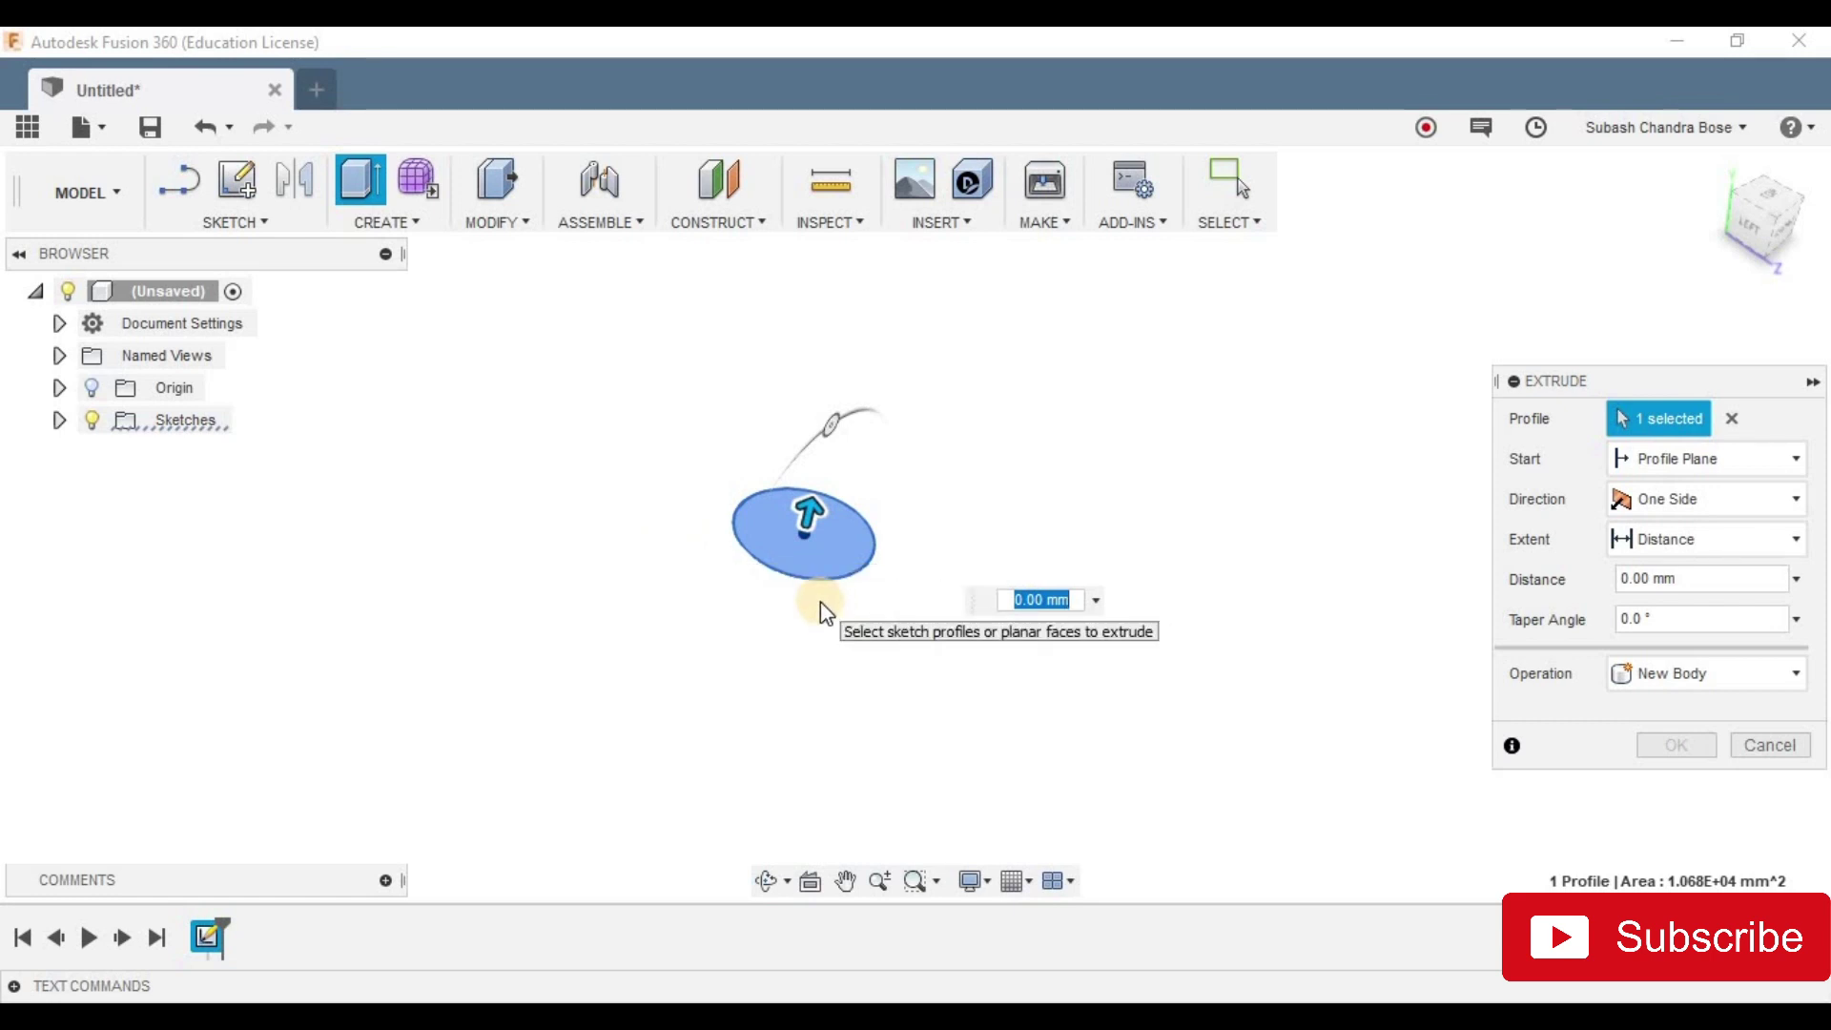
{"action": "middle_click_drag", "start_coordinate": [702, 502], "coordinate": [765, 532], "text": "shift"}
{"action": "left_click_drag", "start_coordinate": [765, 531], "coordinate": [507, 385]}
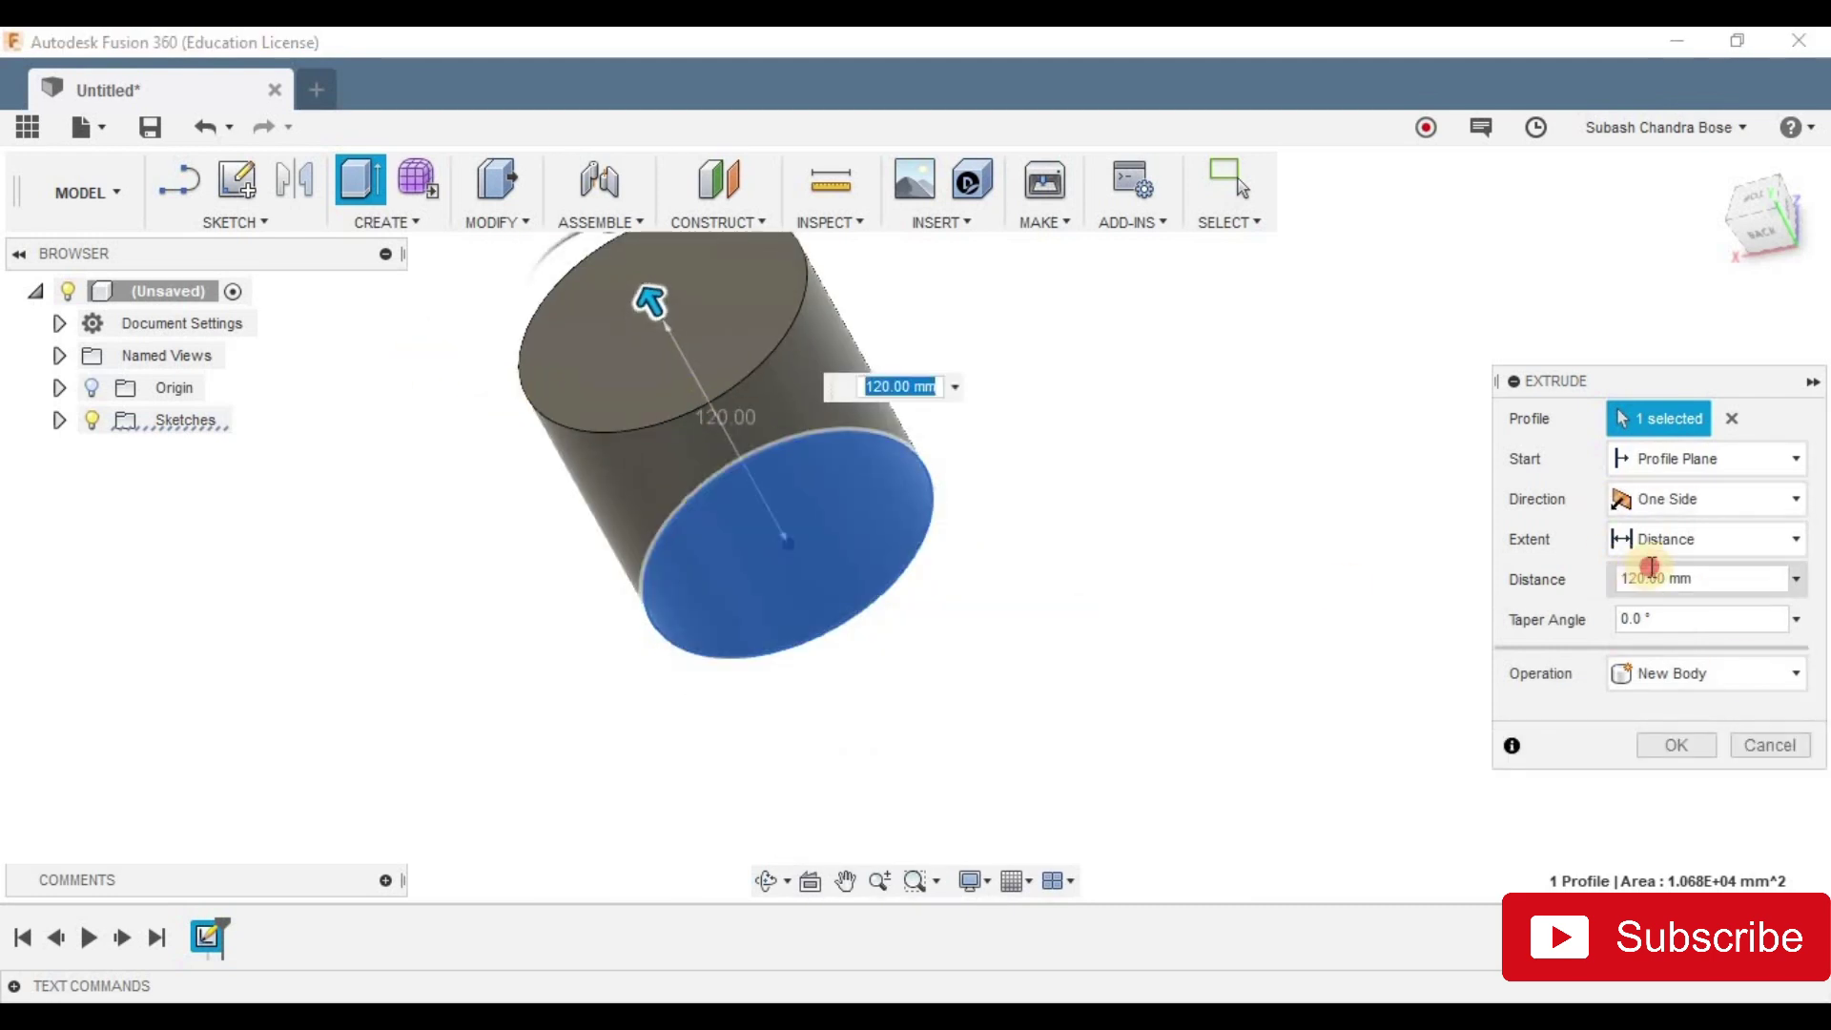
{"action": "left_click", "coordinate": [1649, 577]}
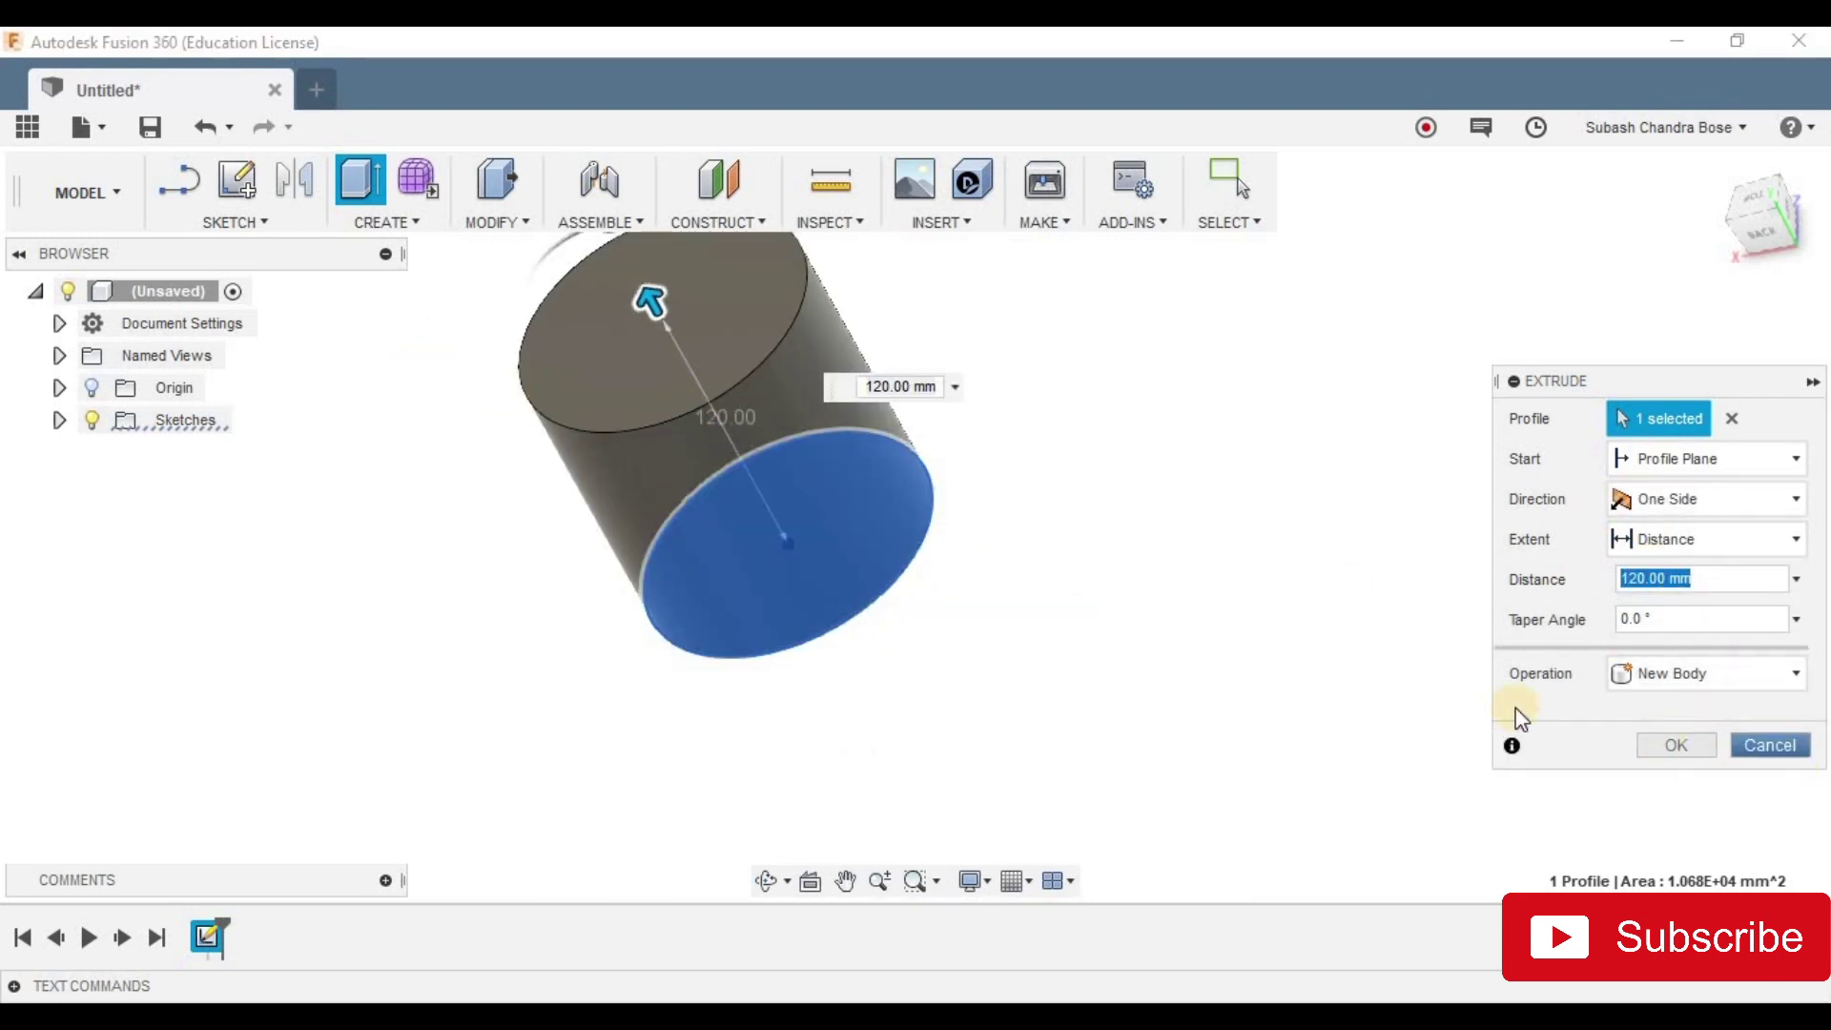
{"action": "left_click", "coordinate": [1684, 743]}
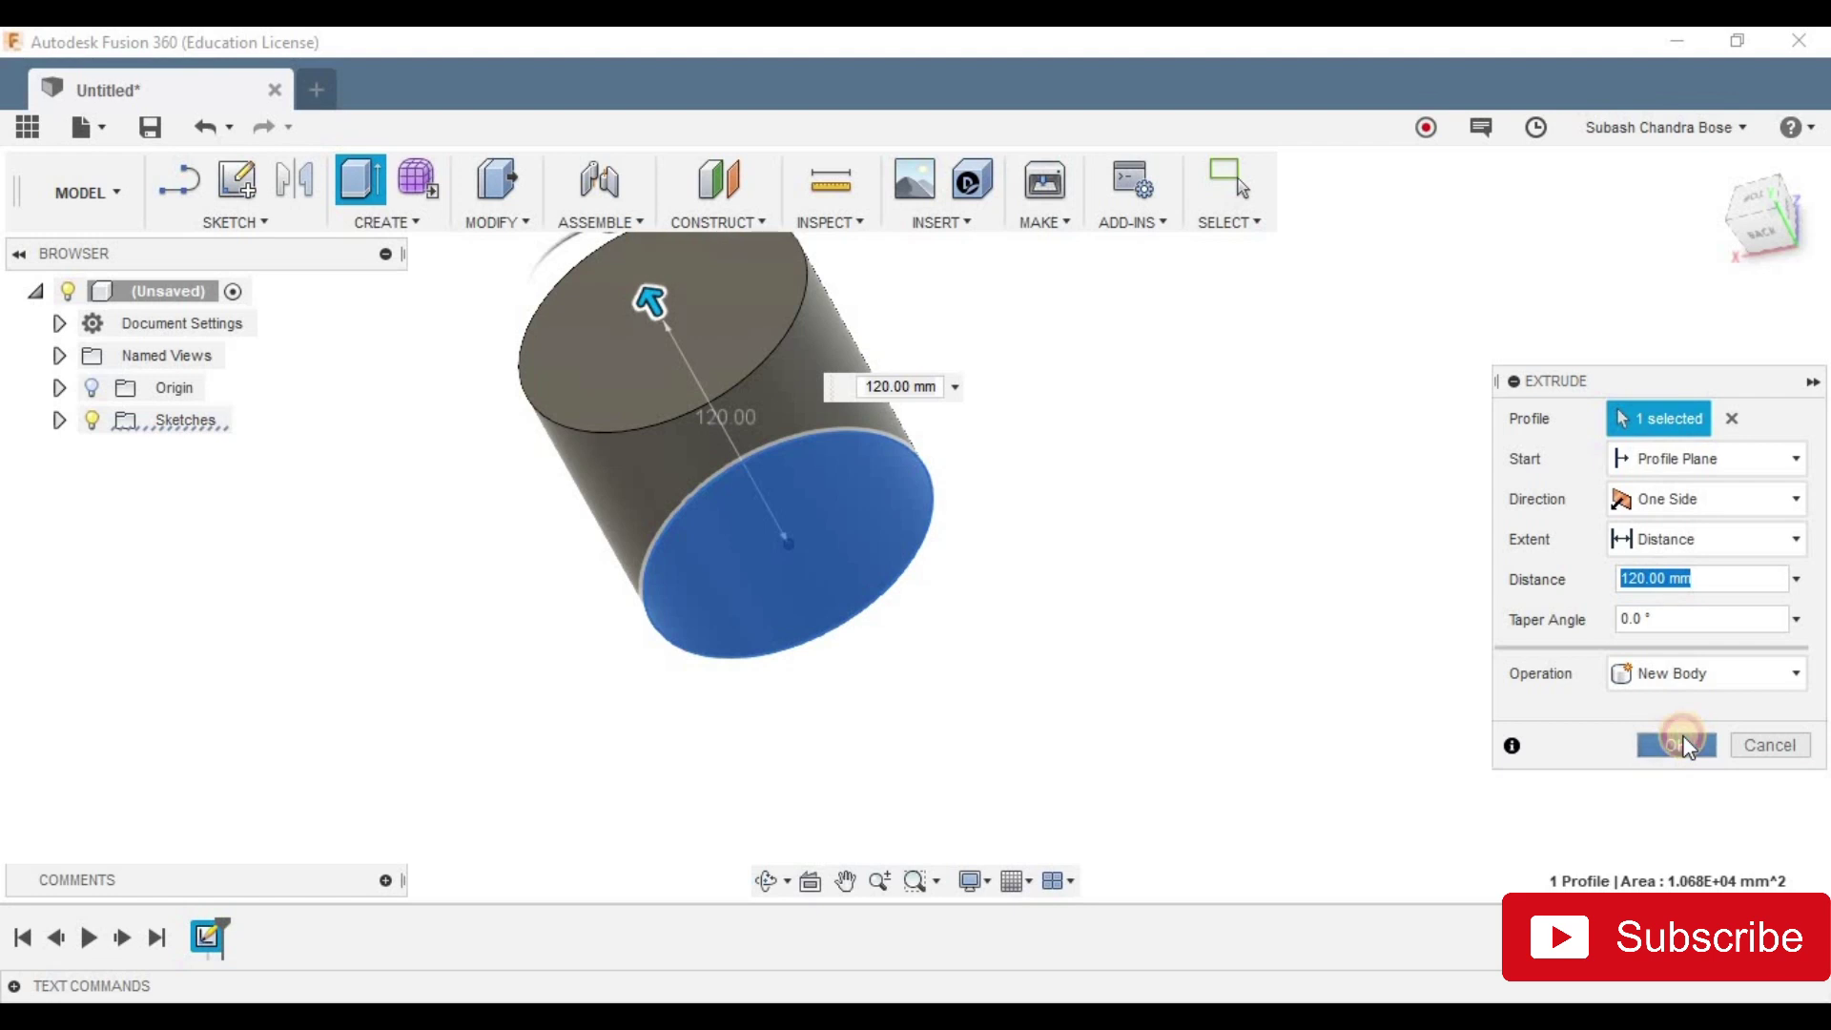
Step: Create a new sketch on the horizontal origin plane at the base of the cylinder
{"action": "scroll", "coordinate": [689, 395], "scroll_direction": "down", "scroll_amount": 3}
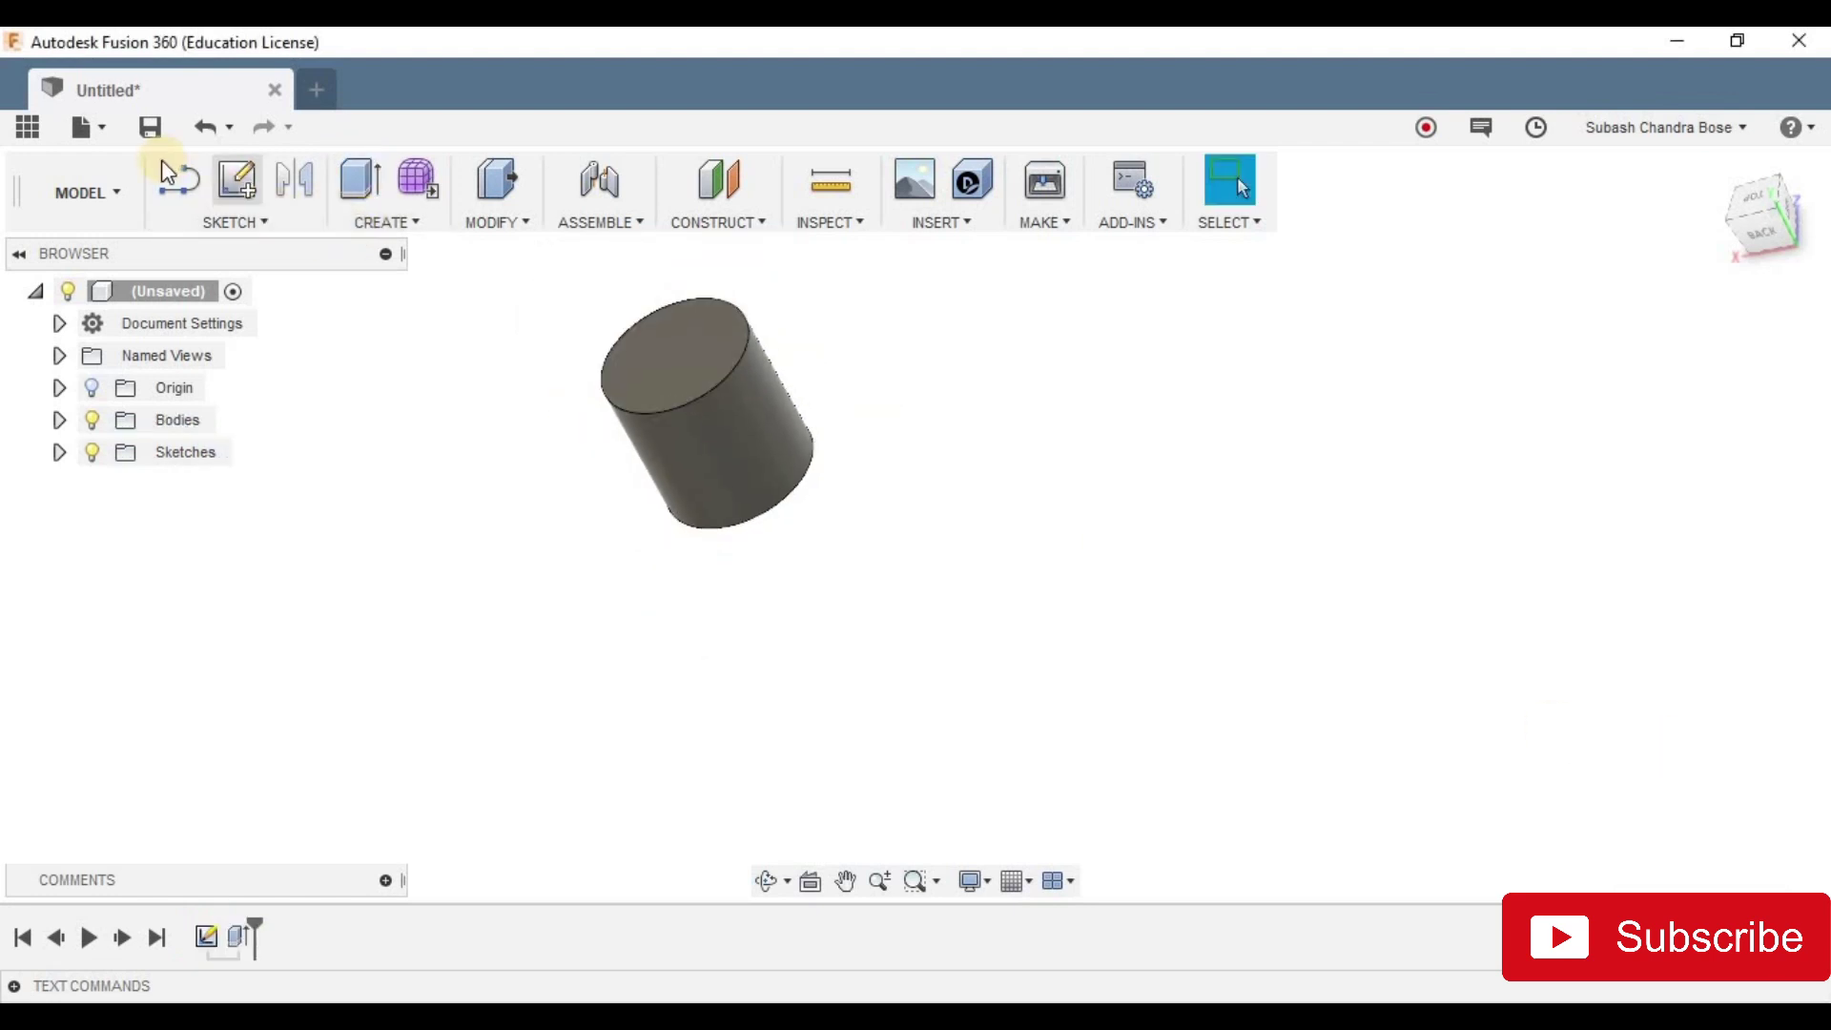
{"action": "left_click", "coordinate": [224, 222]}
{"action": "left_click", "coordinate": [227, 246]}
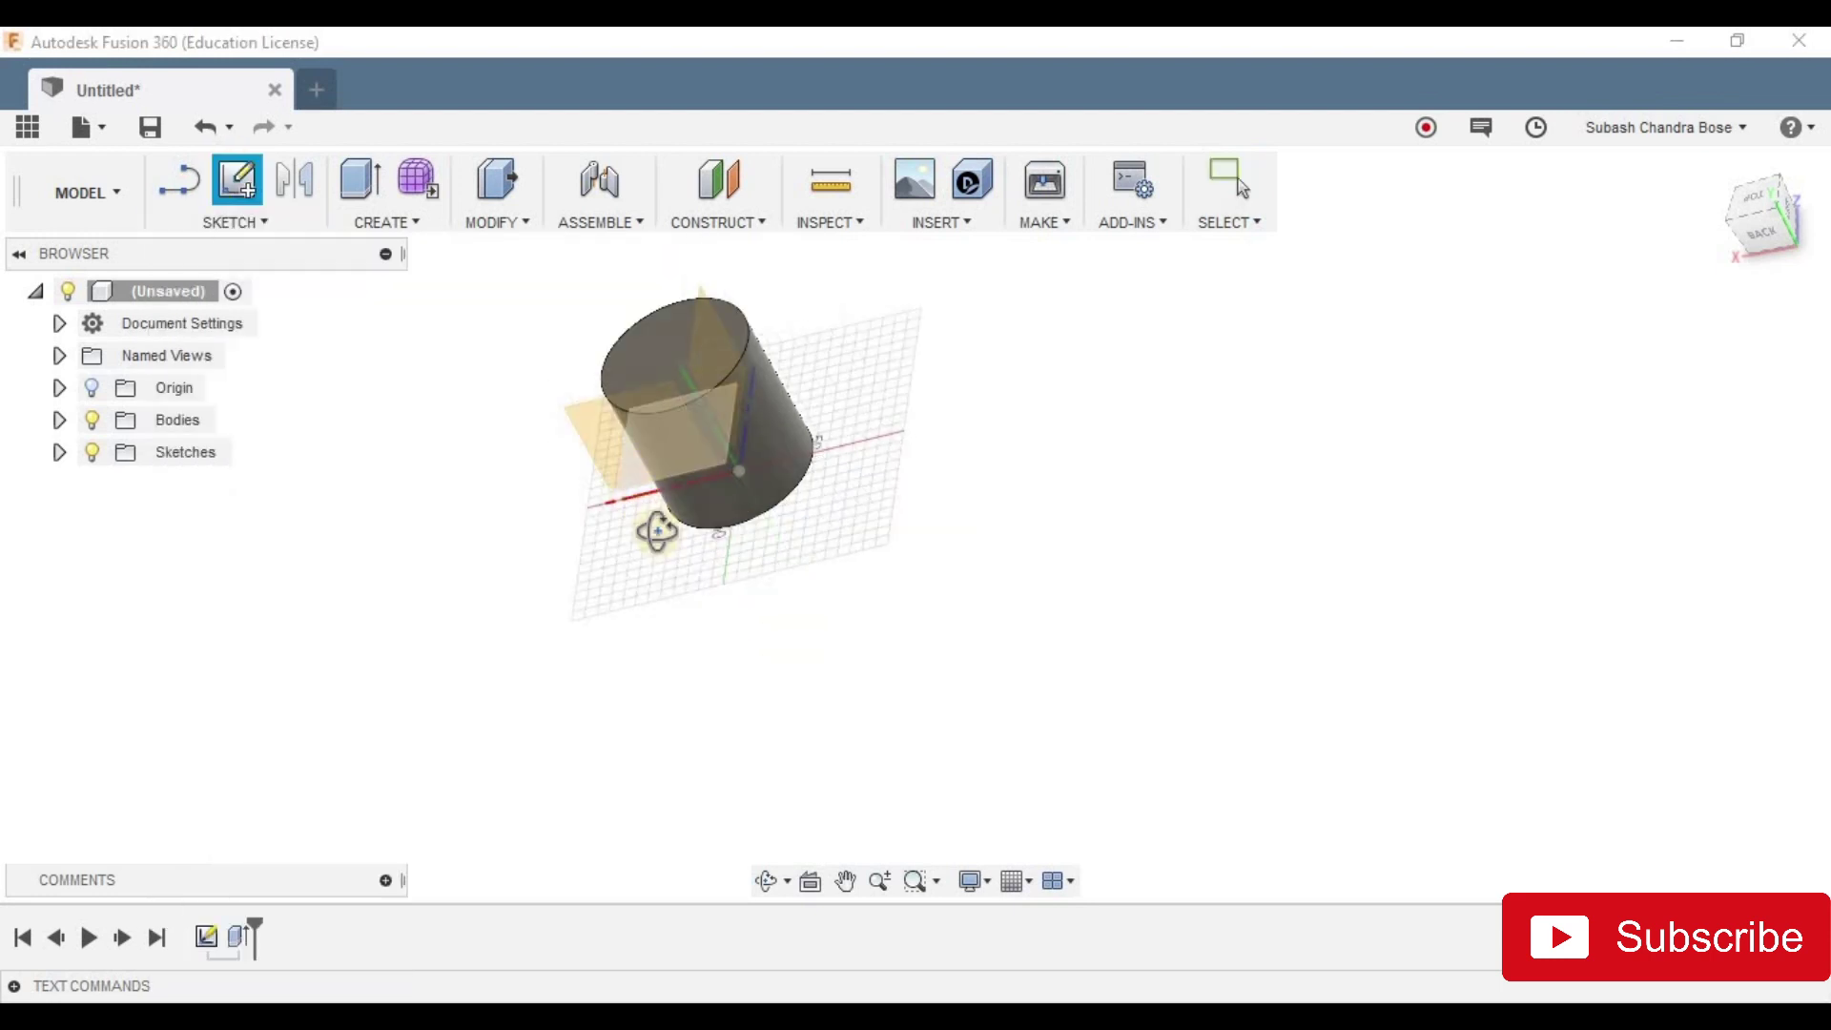
{"action": "left_click", "coordinate": [561, 391]}
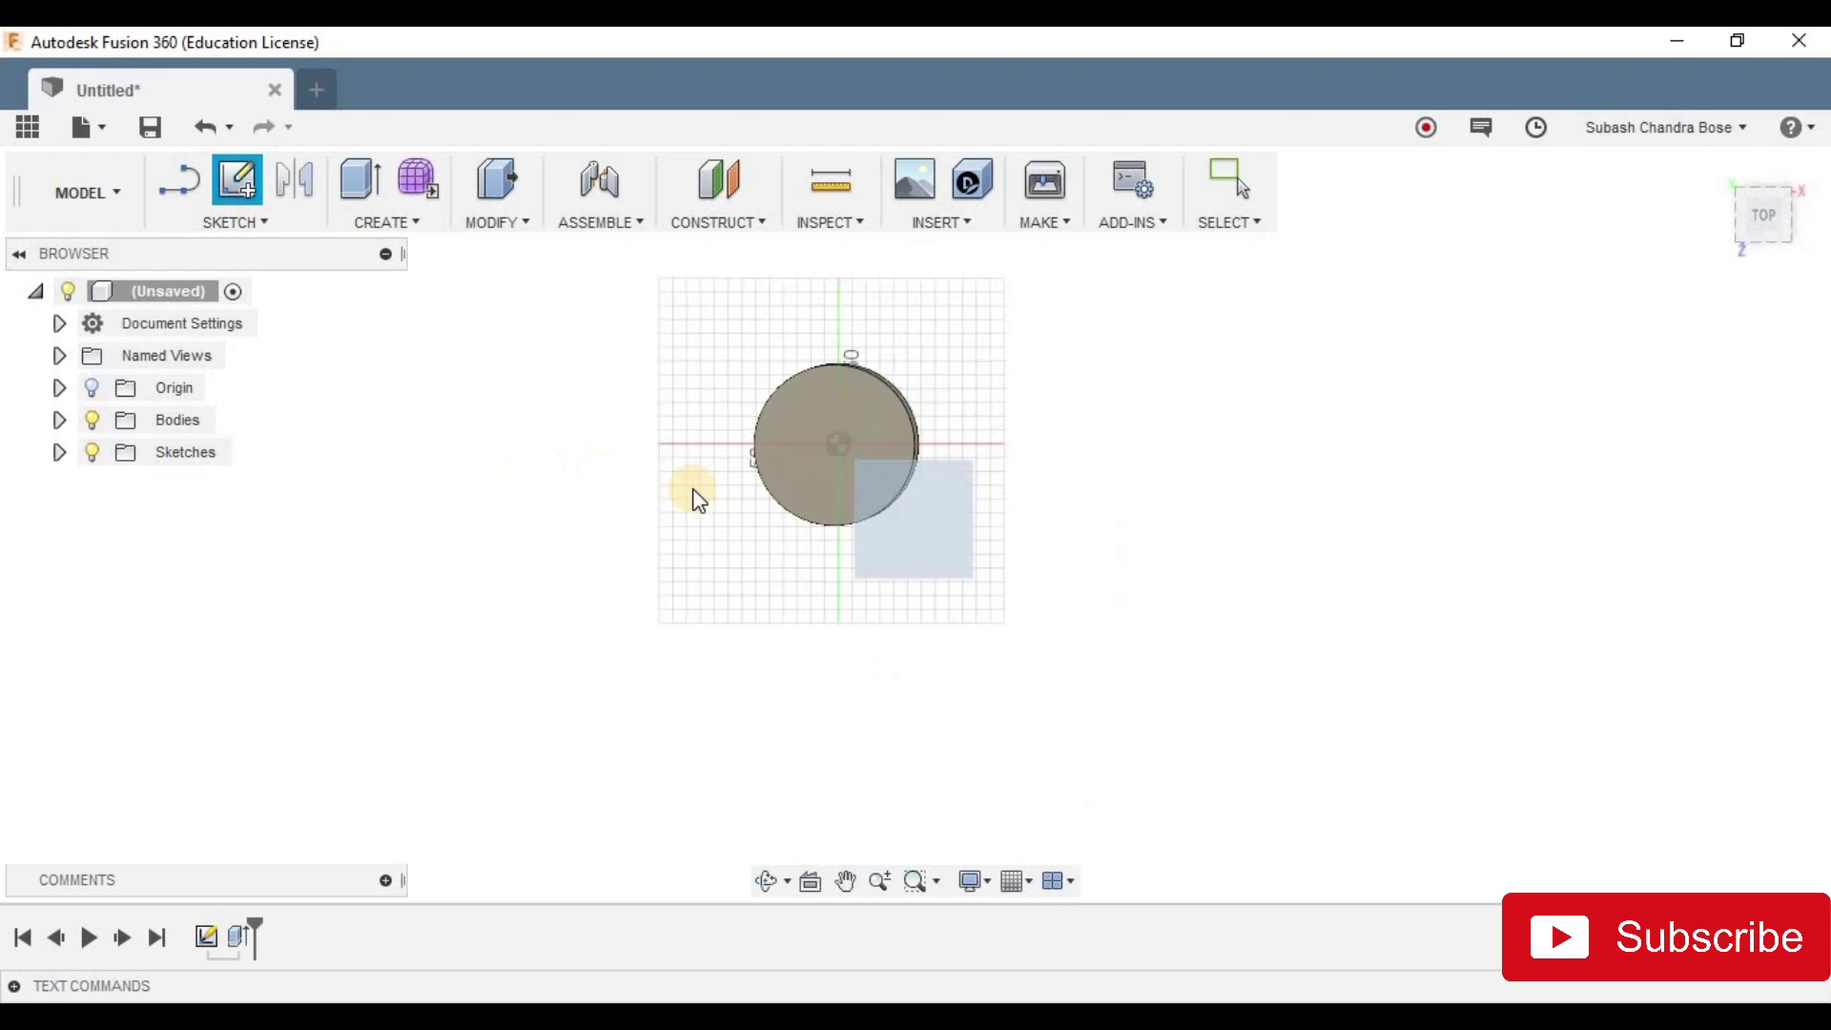
Step: Sketch a four-sided line outline beside the cylinder, its first side about 152 mm at 67°, ending just short of the start point
{"action": "left_click", "coordinate": [275, 220]}
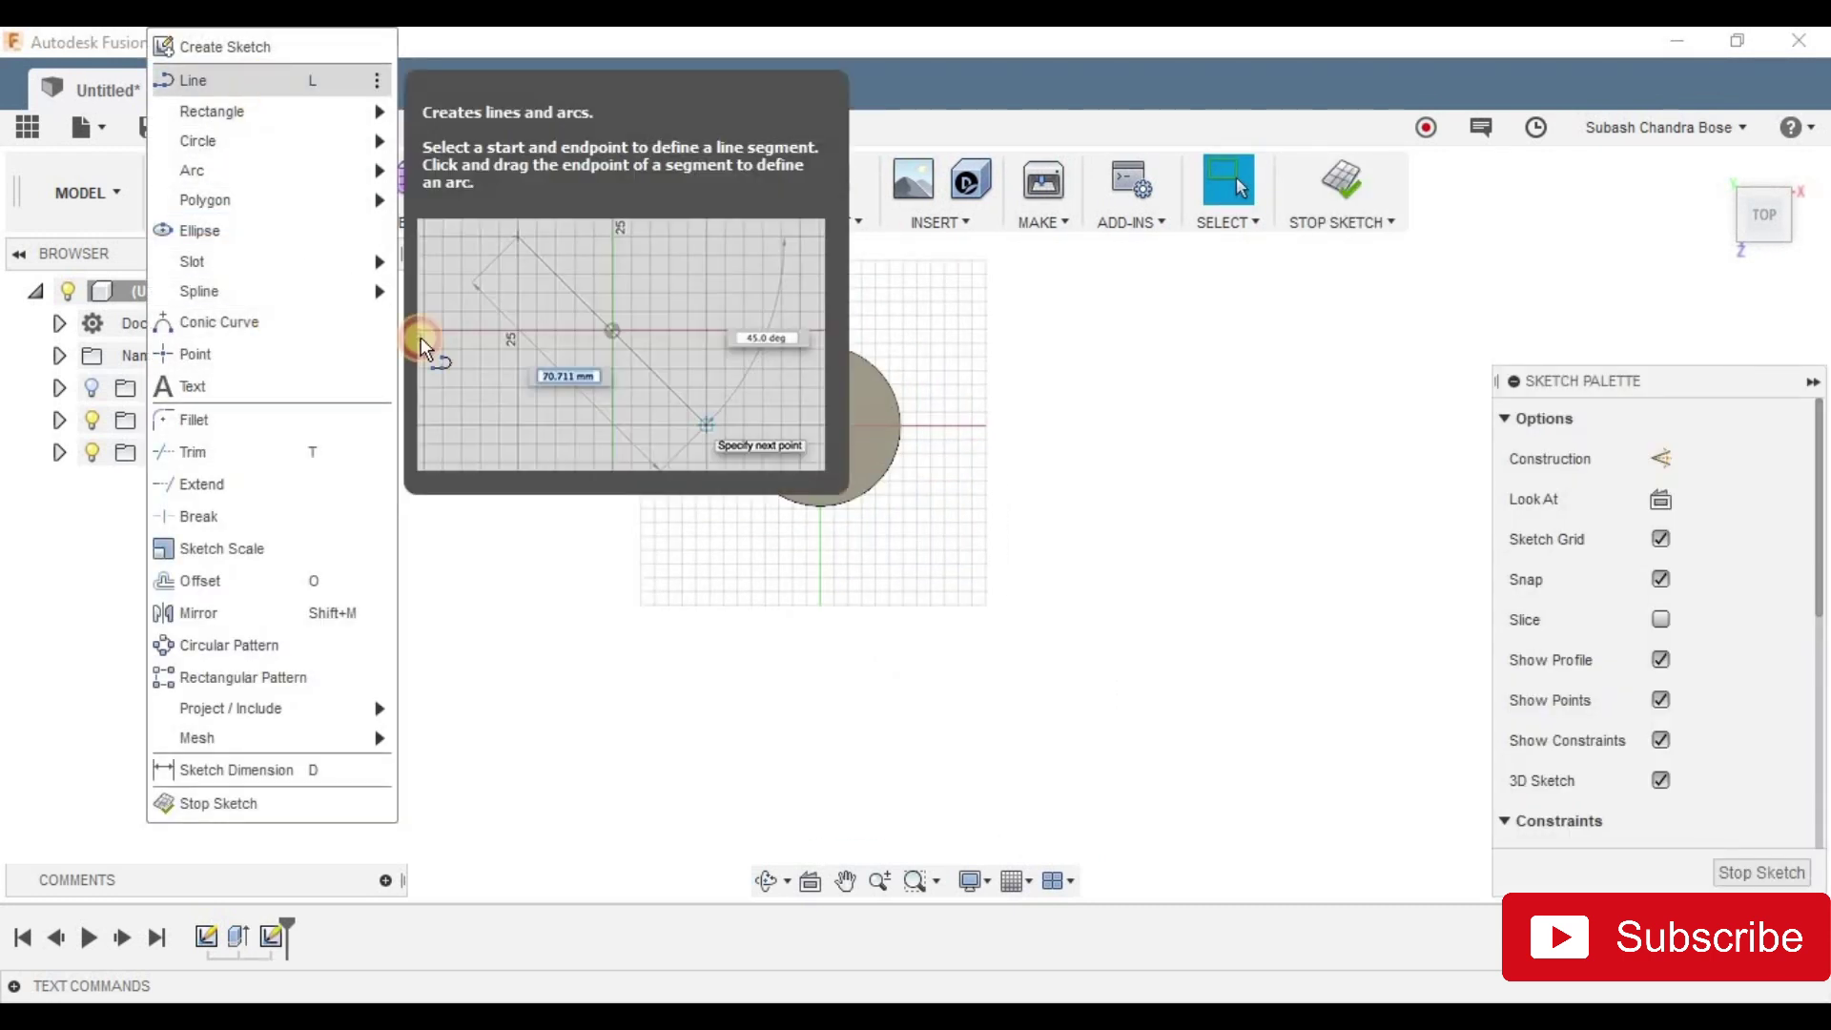
{"action": "scroll", "coordinate": [802, 505], "scroll_direction": "up", "scroll_amount": 5}
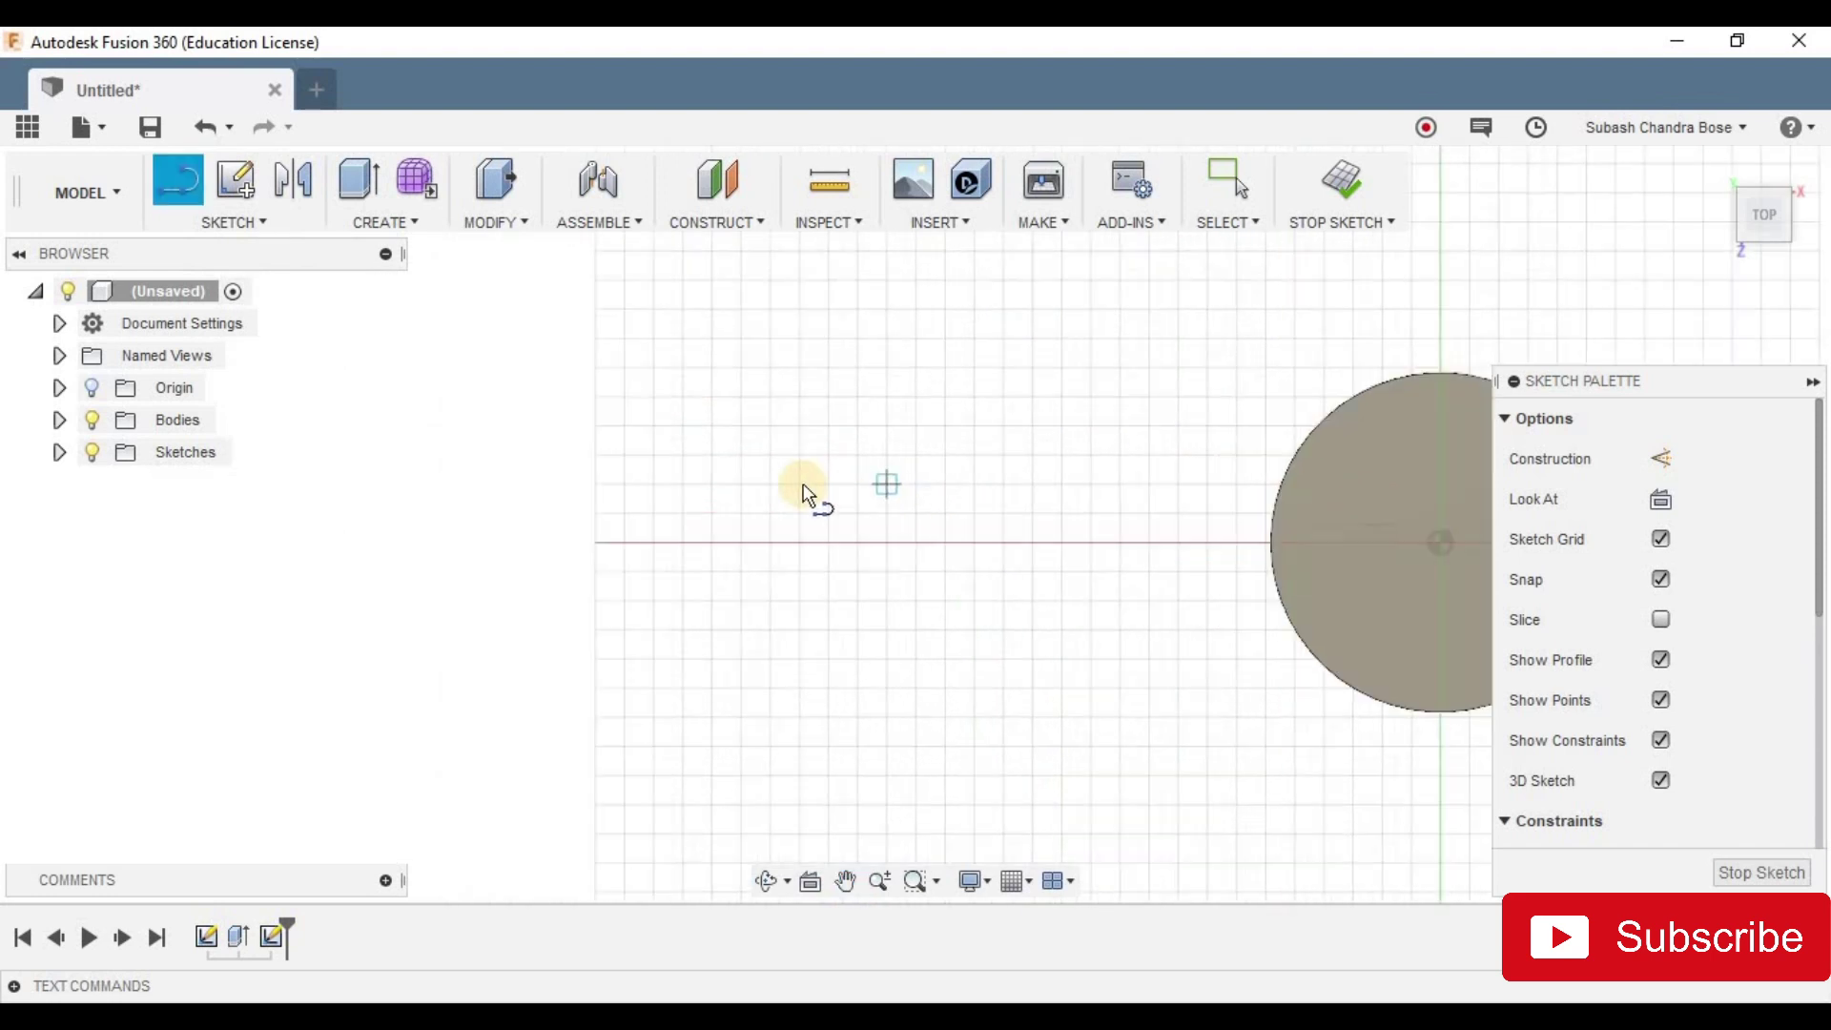
{"action": "scroll", "coordinate": [764, 528], "scroll_direction": "down", "scroll_amount": 4}
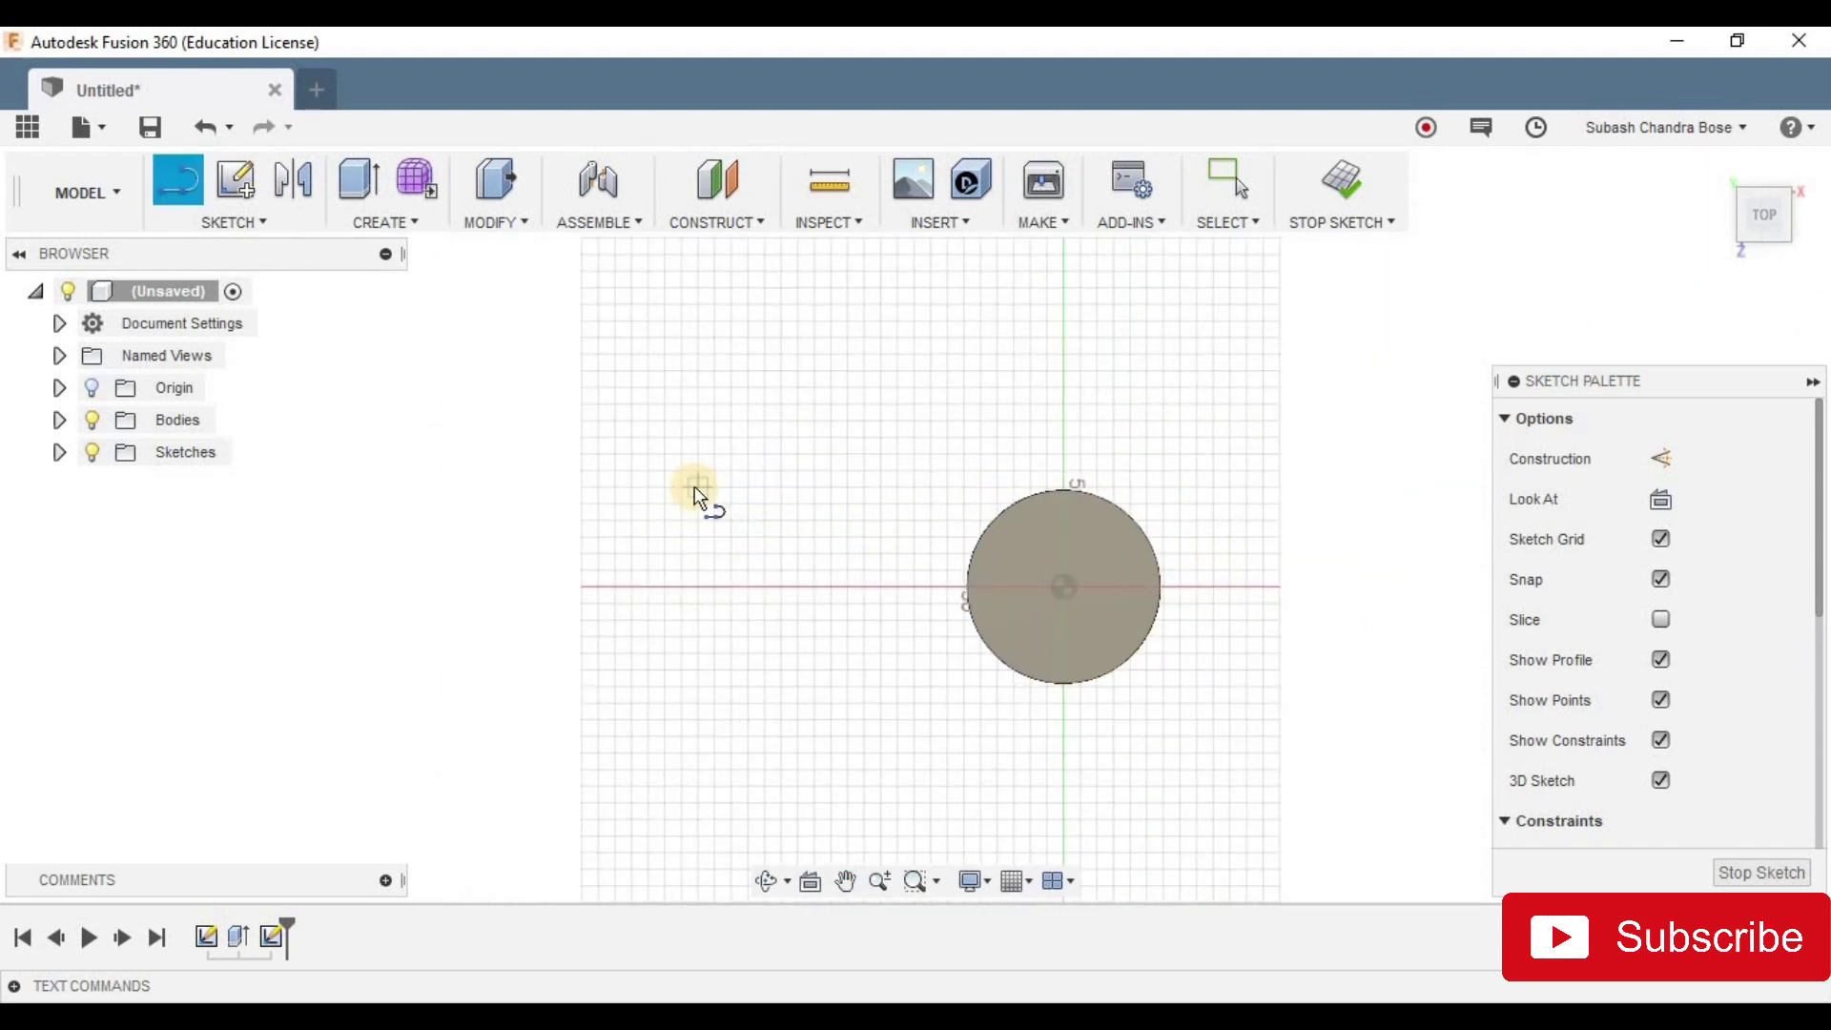
{"action": "scroll", "coordinate": [695, 491], "scroll_direction": "up", "scroll_amount": 1}
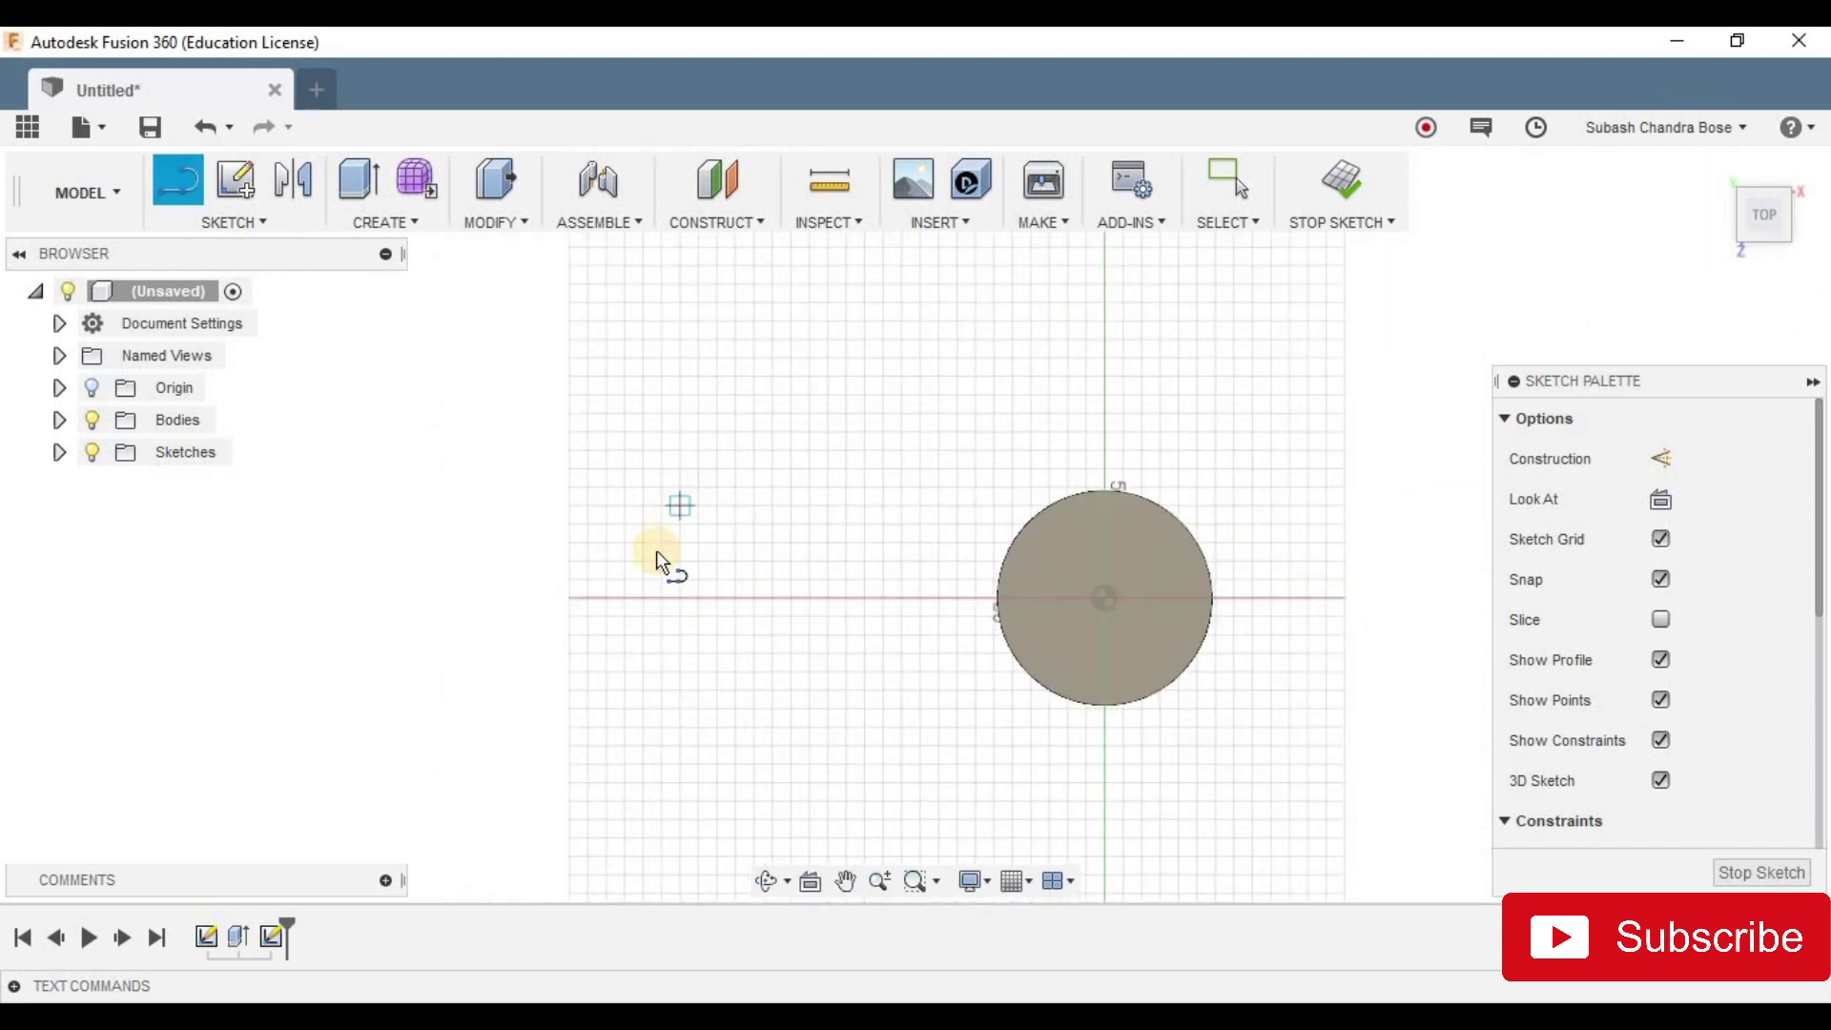
{"action": "left_click", "coordinate": [610, 519]}
{"action": "left_click", "coordinate": [717, 266]}
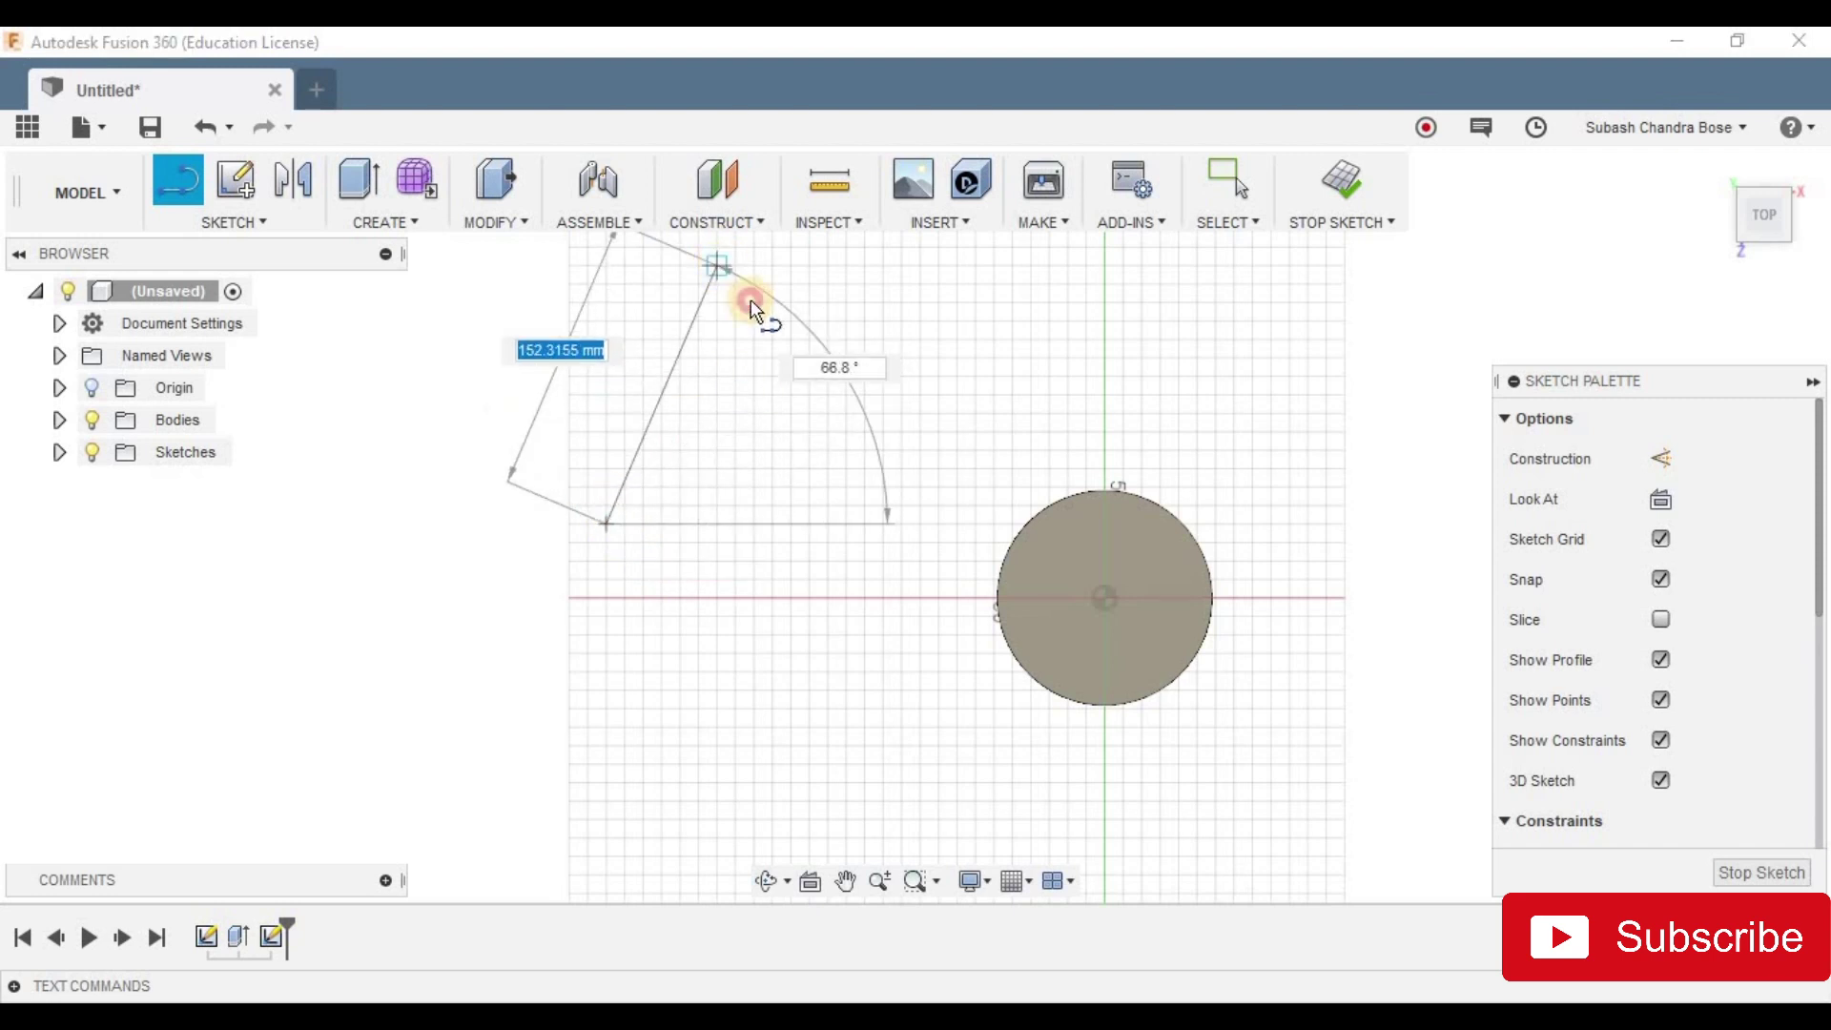
{"action": "left_click", "coordinate": [993, 413]}
{"action": "left_click", "coordinate": [830, 632]}
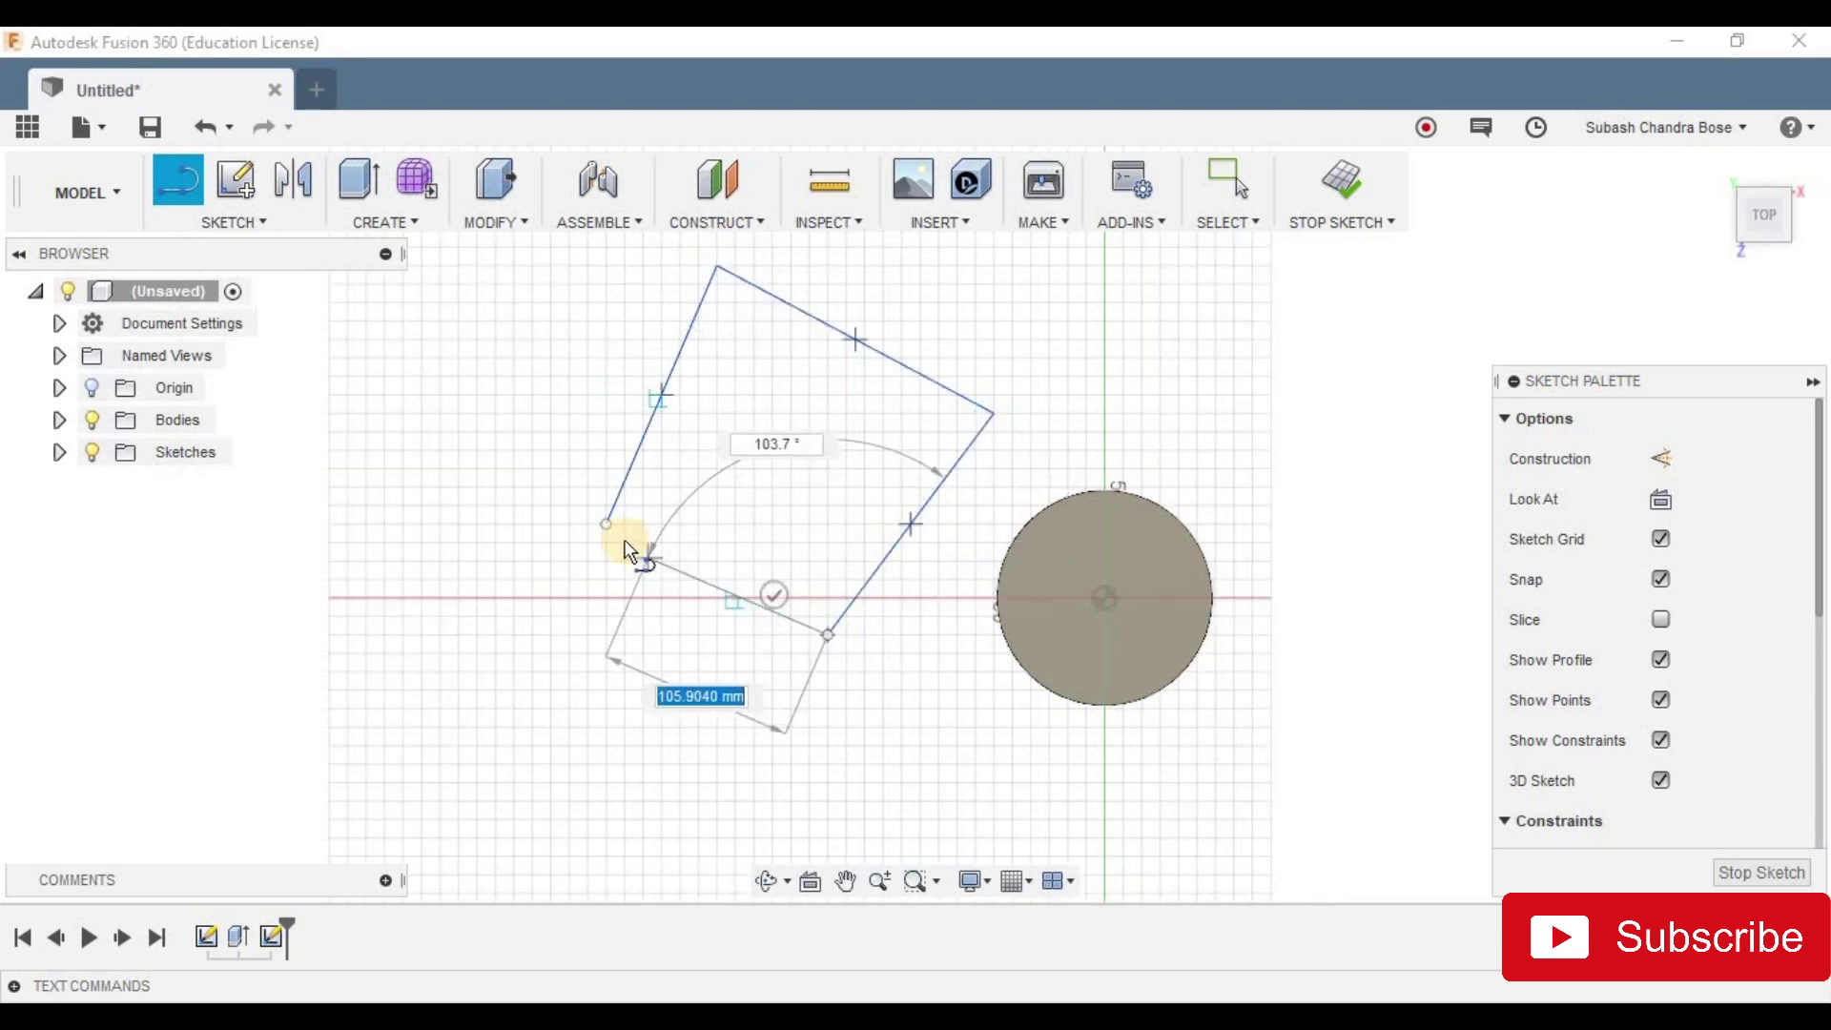
{"action": "left_click", "coordinate": [592, 540]}
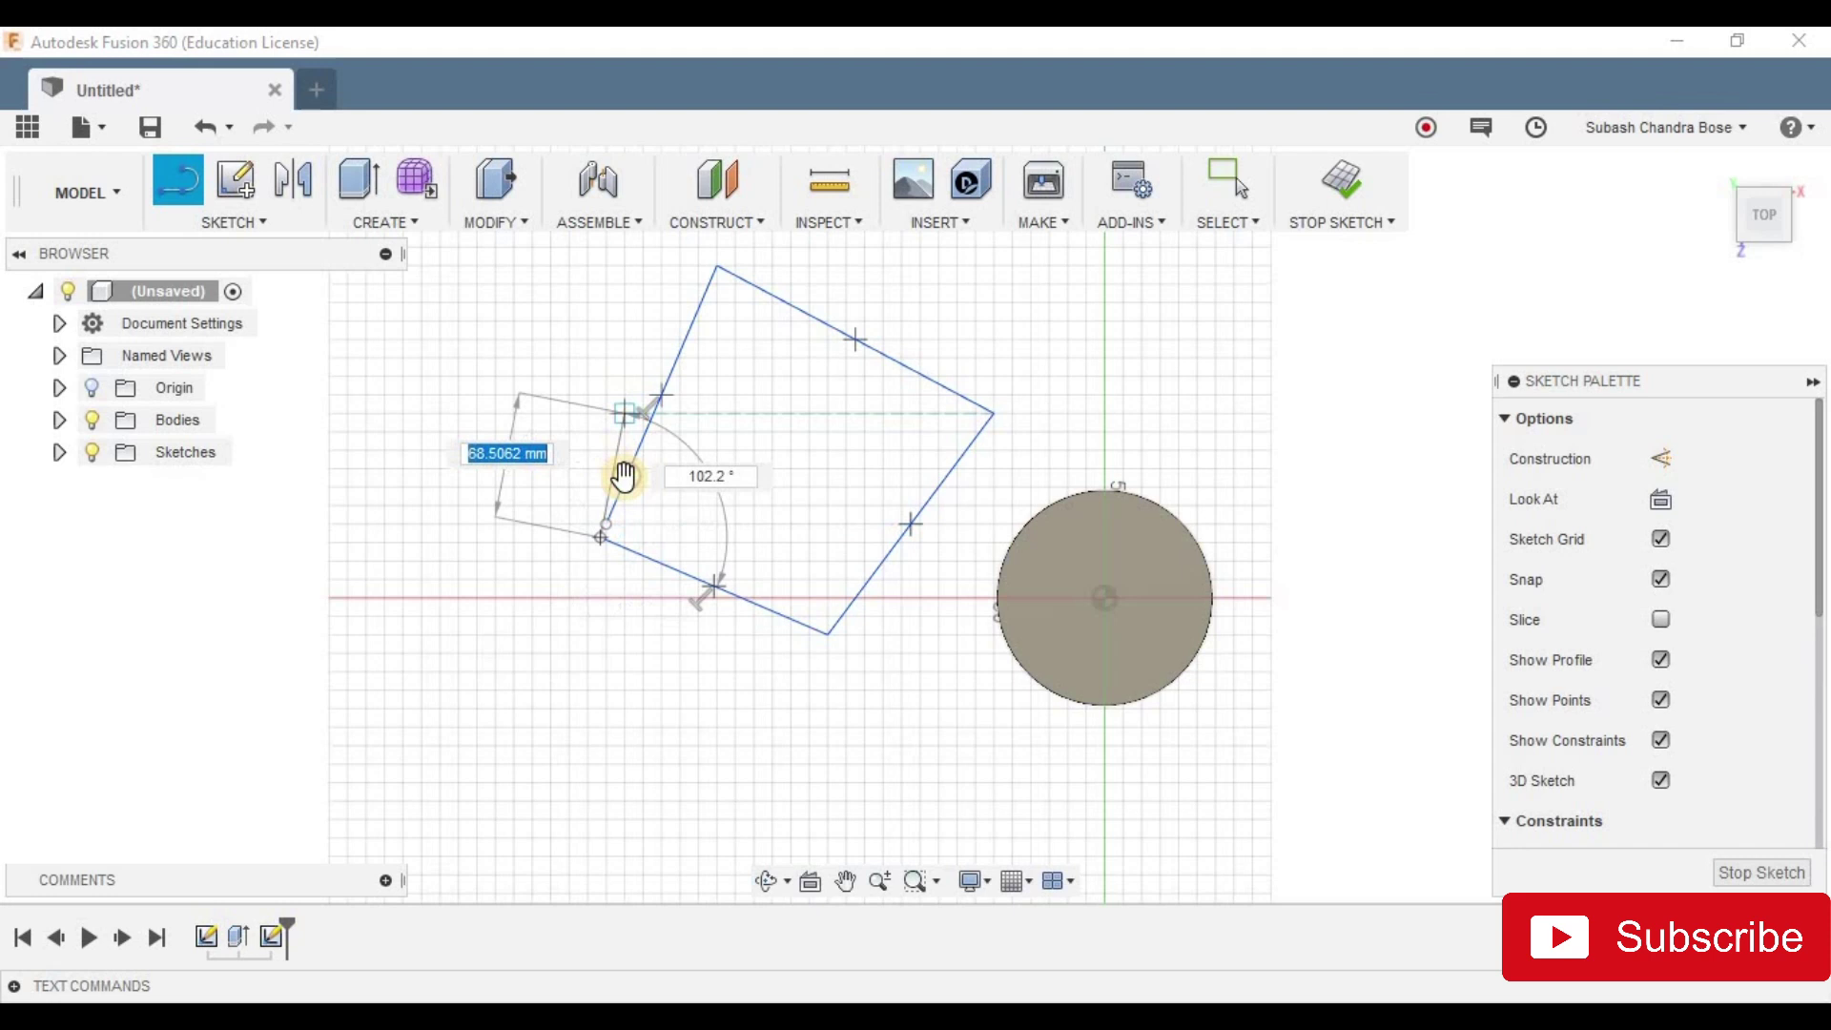
{"action": "key", "text": "Escape"}
Step: Close the gap at the outline's lower-left corner with a line about 8 mm long between the two open endpoints
{"action": "scroll", "coordinate": [666, 606], "scroll_direction": "up", "scroll_amount": 2}
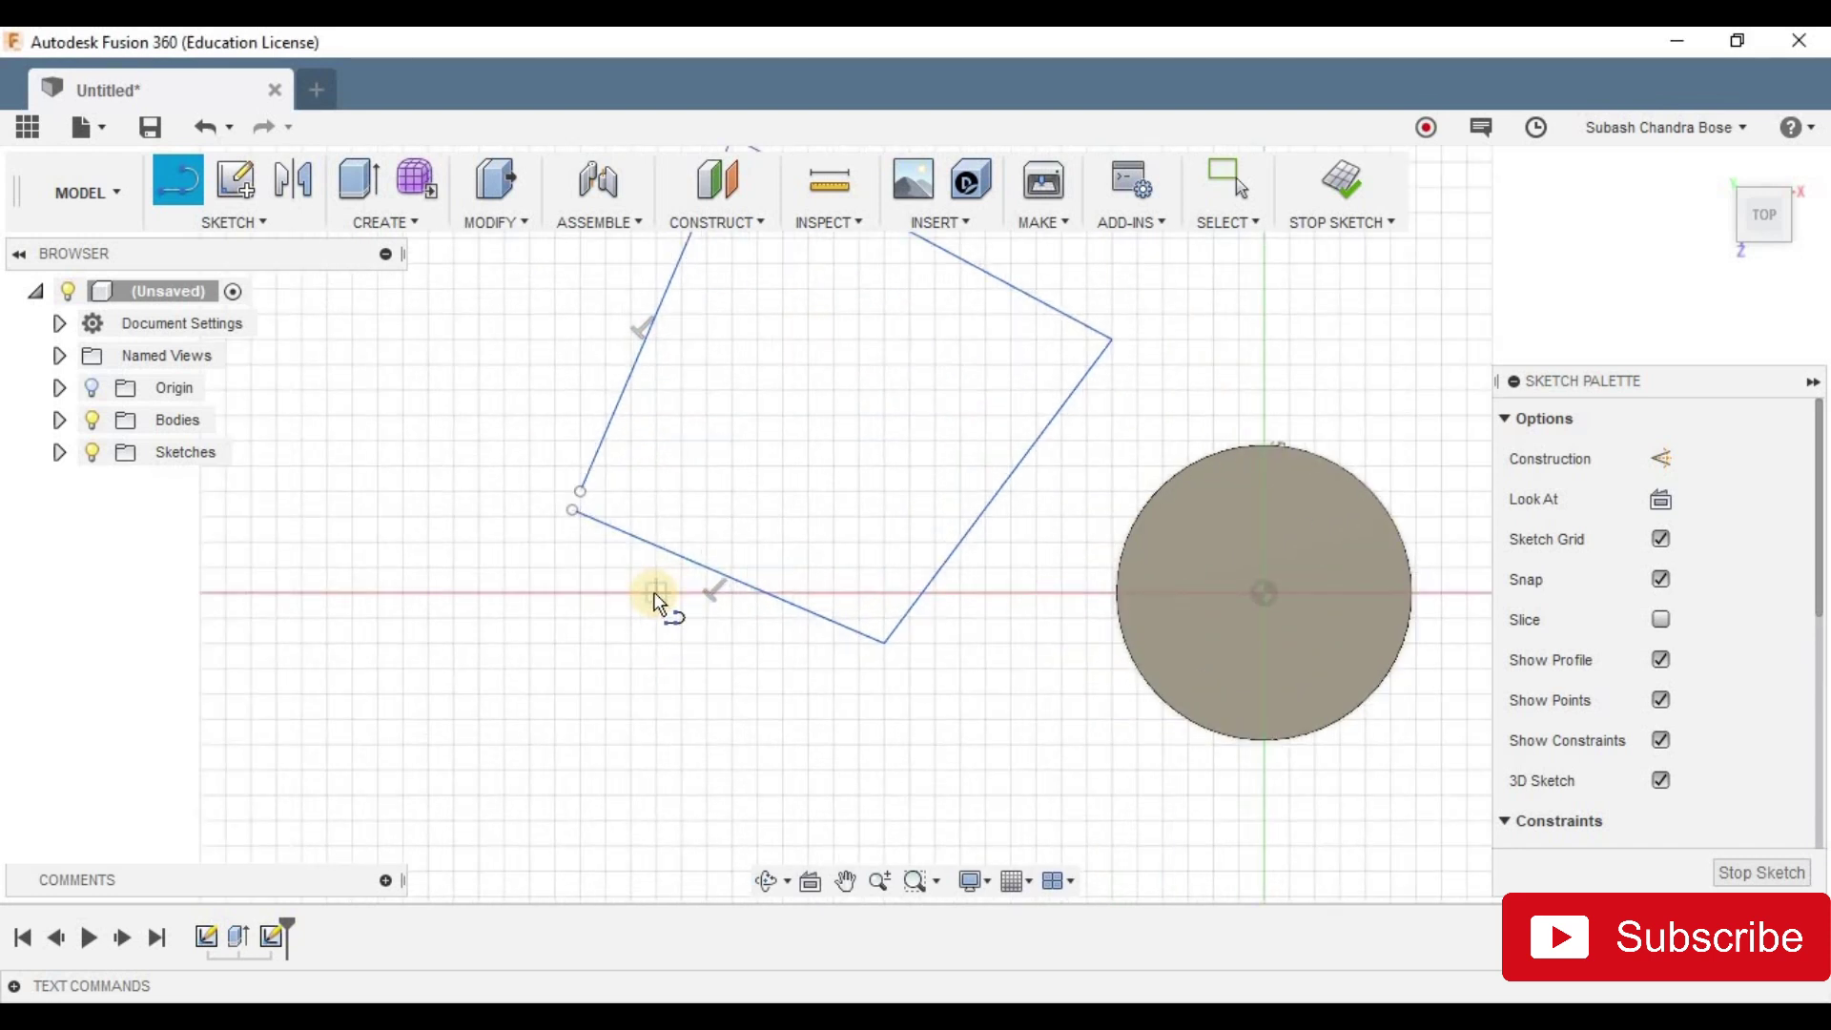
{"action": "scroll", "coordinate": [654, 592], "scroll_direction": "down", "scroll_amount": 3}
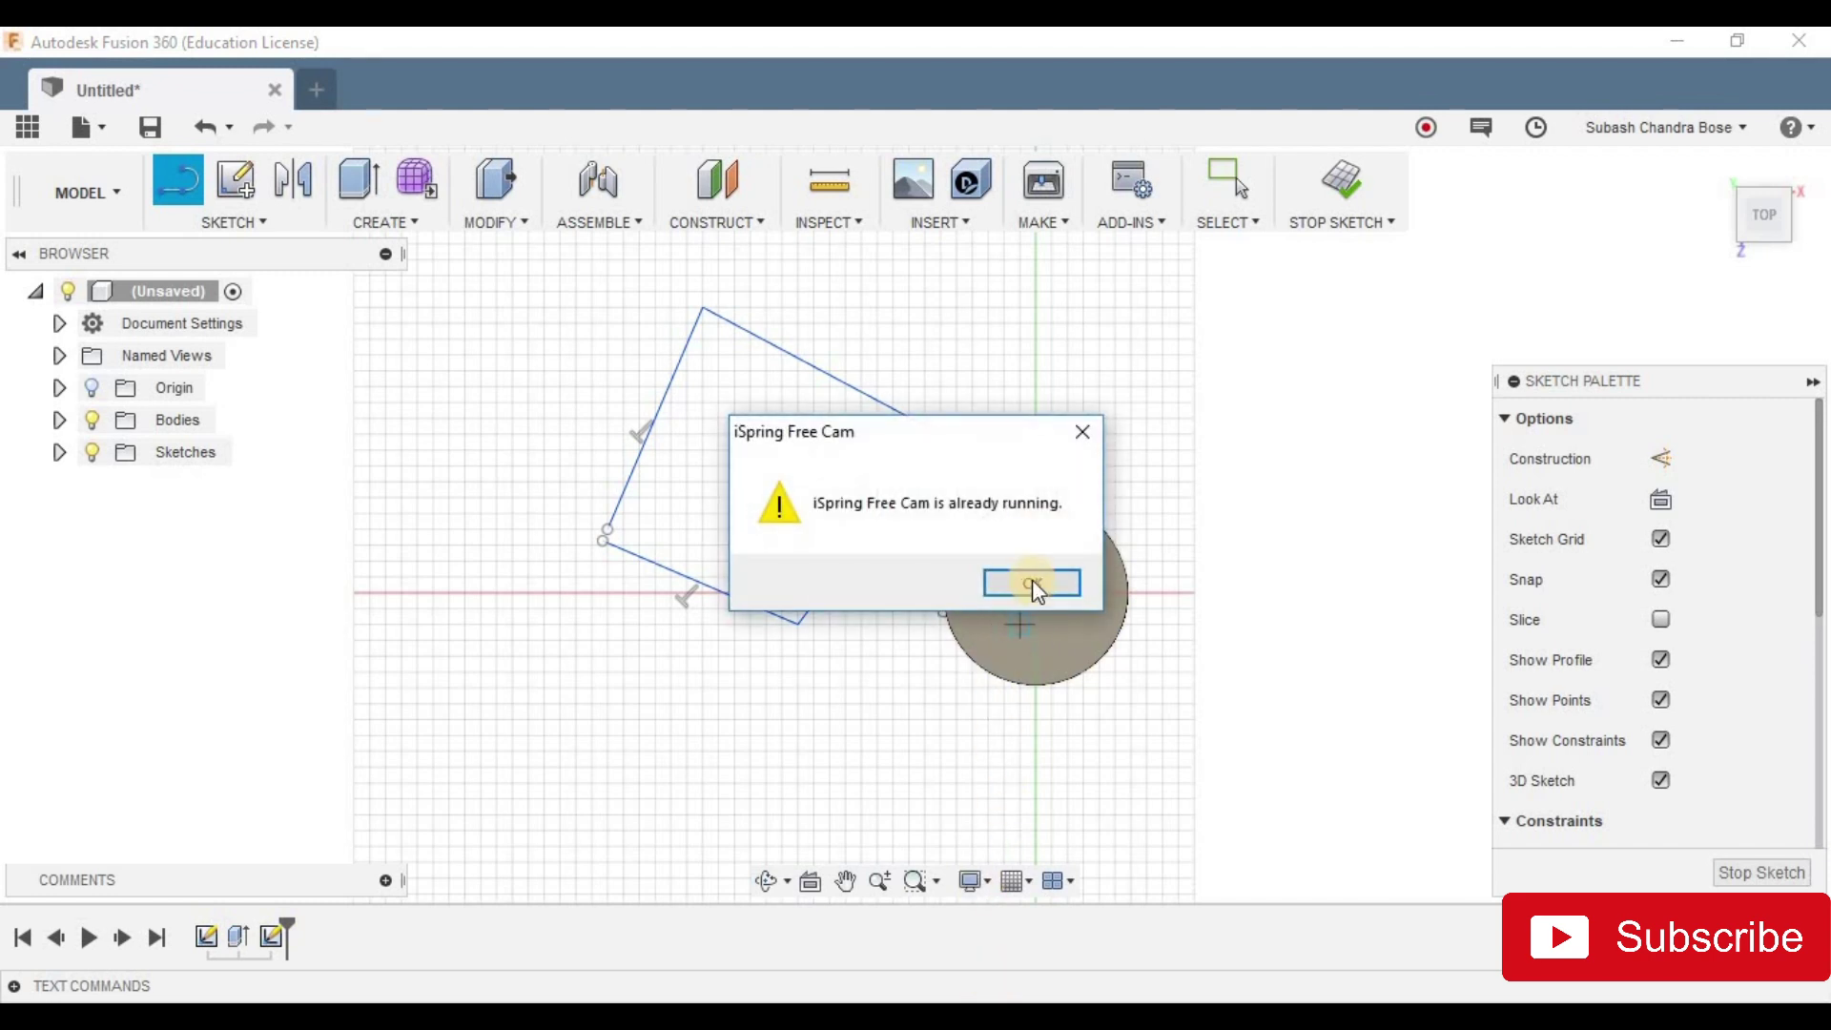
{"action": "left_click", "coordinate": [1037, 591]}
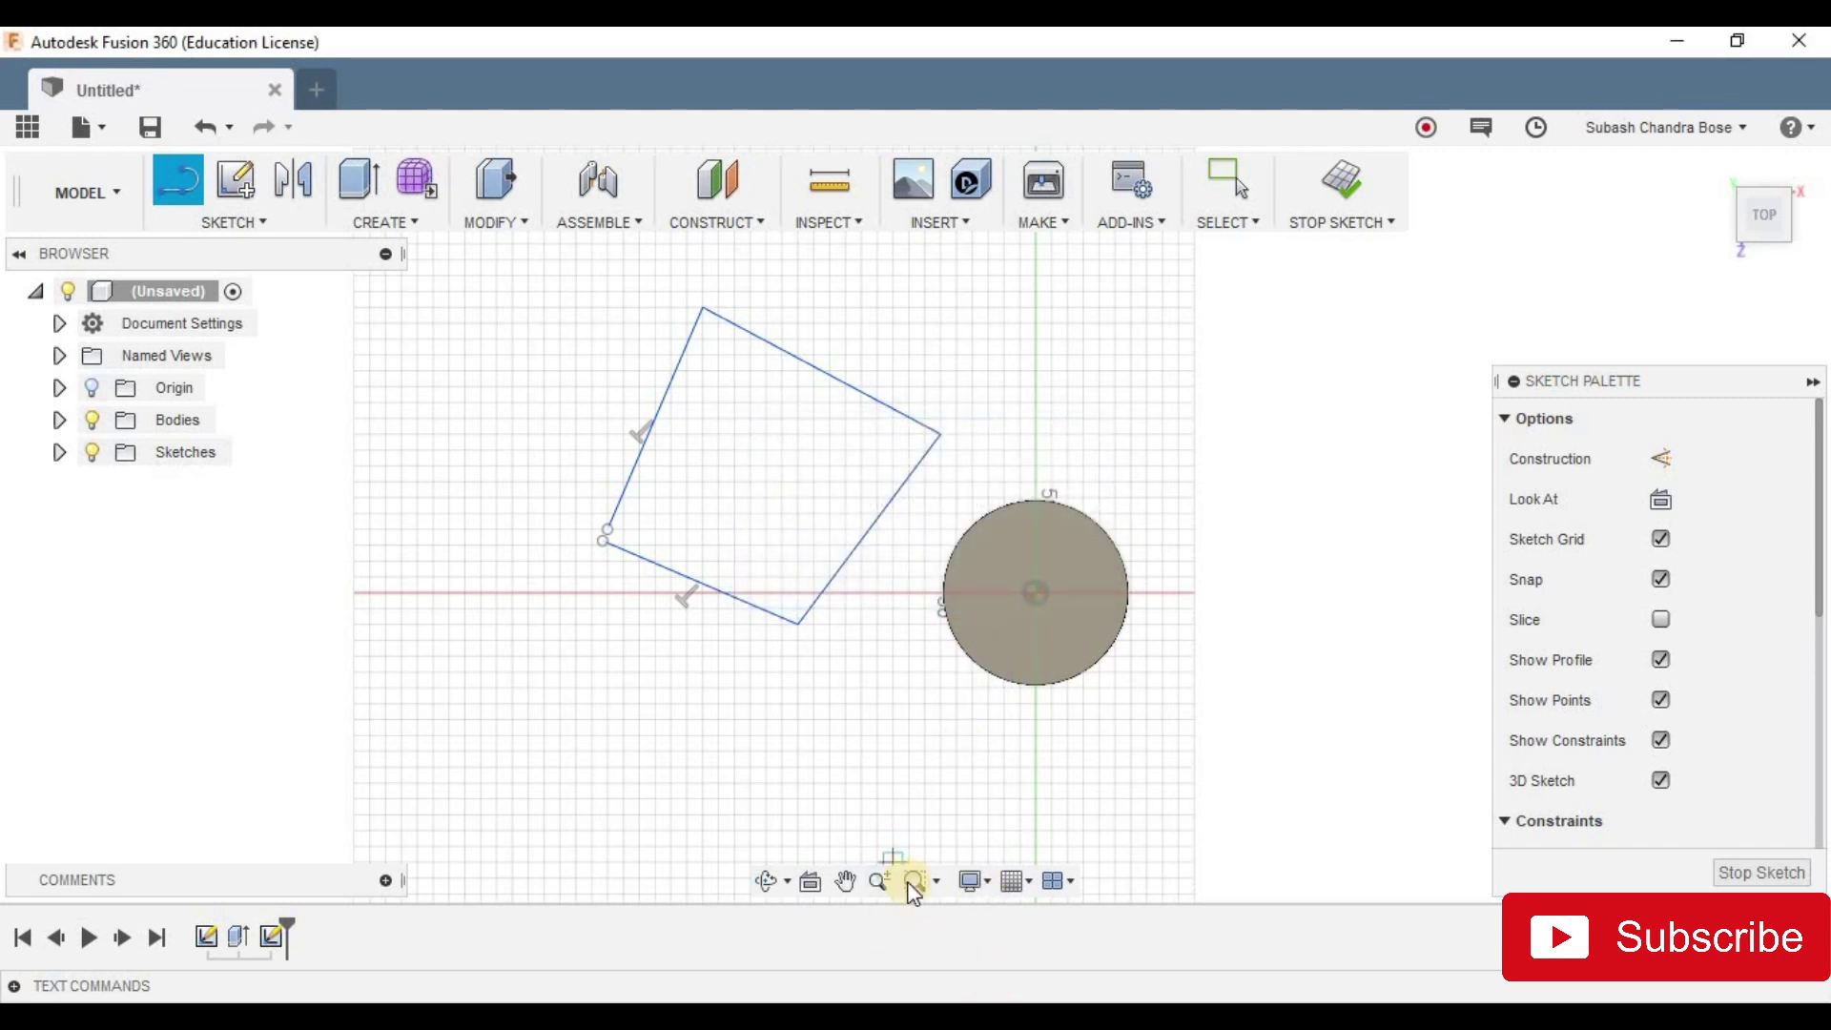
{"action": "scroll", "coordinate": [615, 529], "scroll_direction": "up", "scroll_amount": 3}
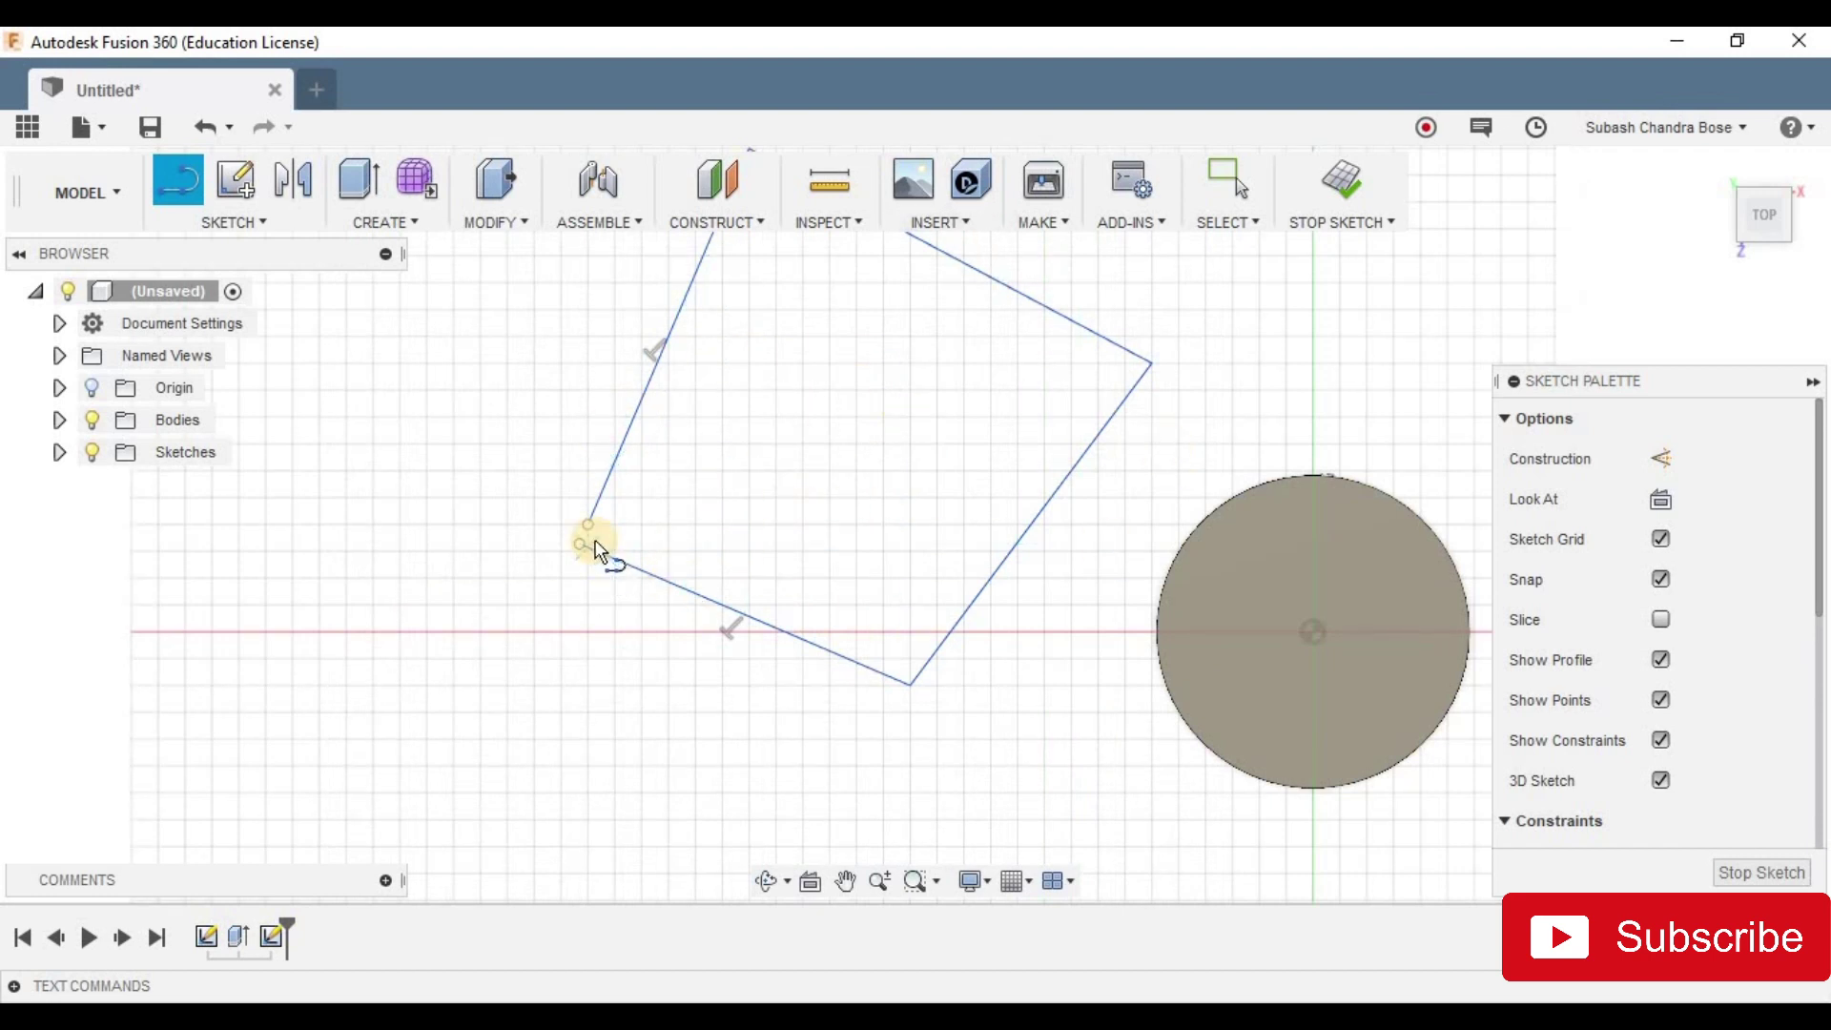
{"action": "scroll", "coordinate": [601, 553], "scroll_direction": "up", "scroll_amount": 1}
{"action": "scroll", "coordinate": [754, 582], "scroll_direction": "down", "scroll_amount": 3}
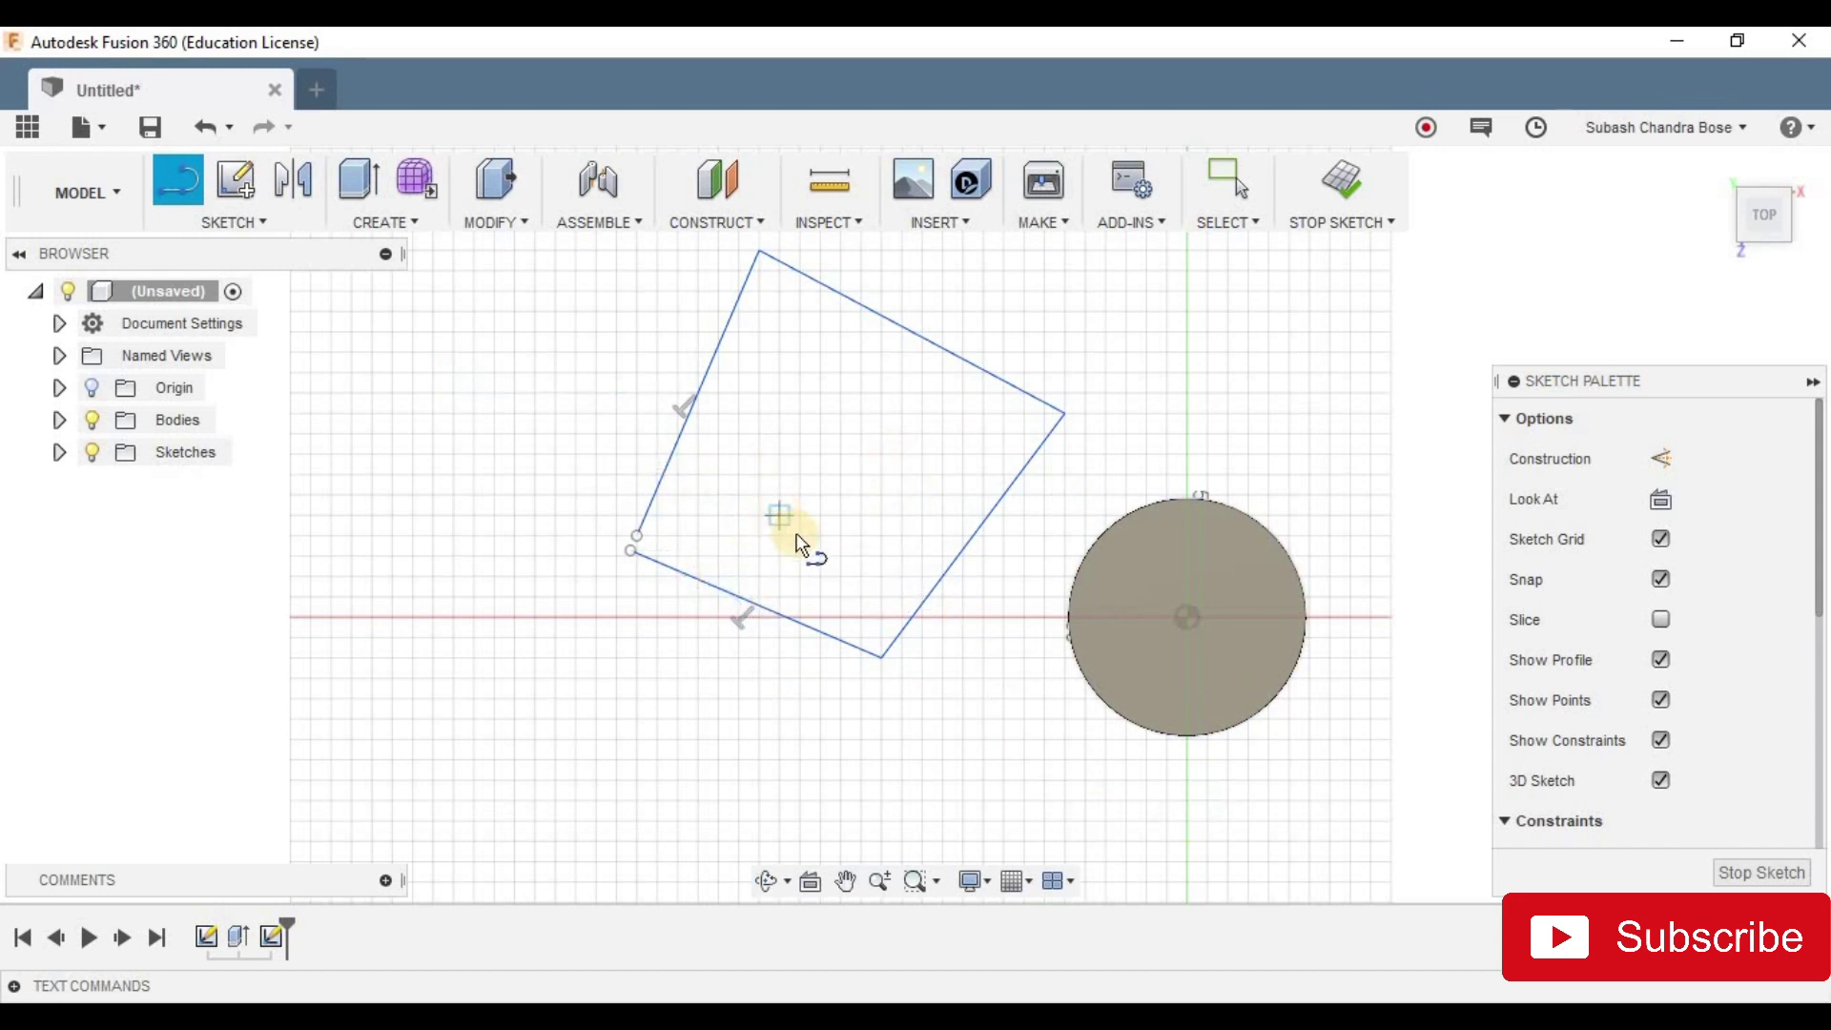
{"action": "scroll", "coordinate": [637, 553], "scroll_direction": "up", "scroll_amount": 2}
{"action": "scroll", "coordinate": [620, 549], "scroll_direction": "up", "scroll_amount": 3}
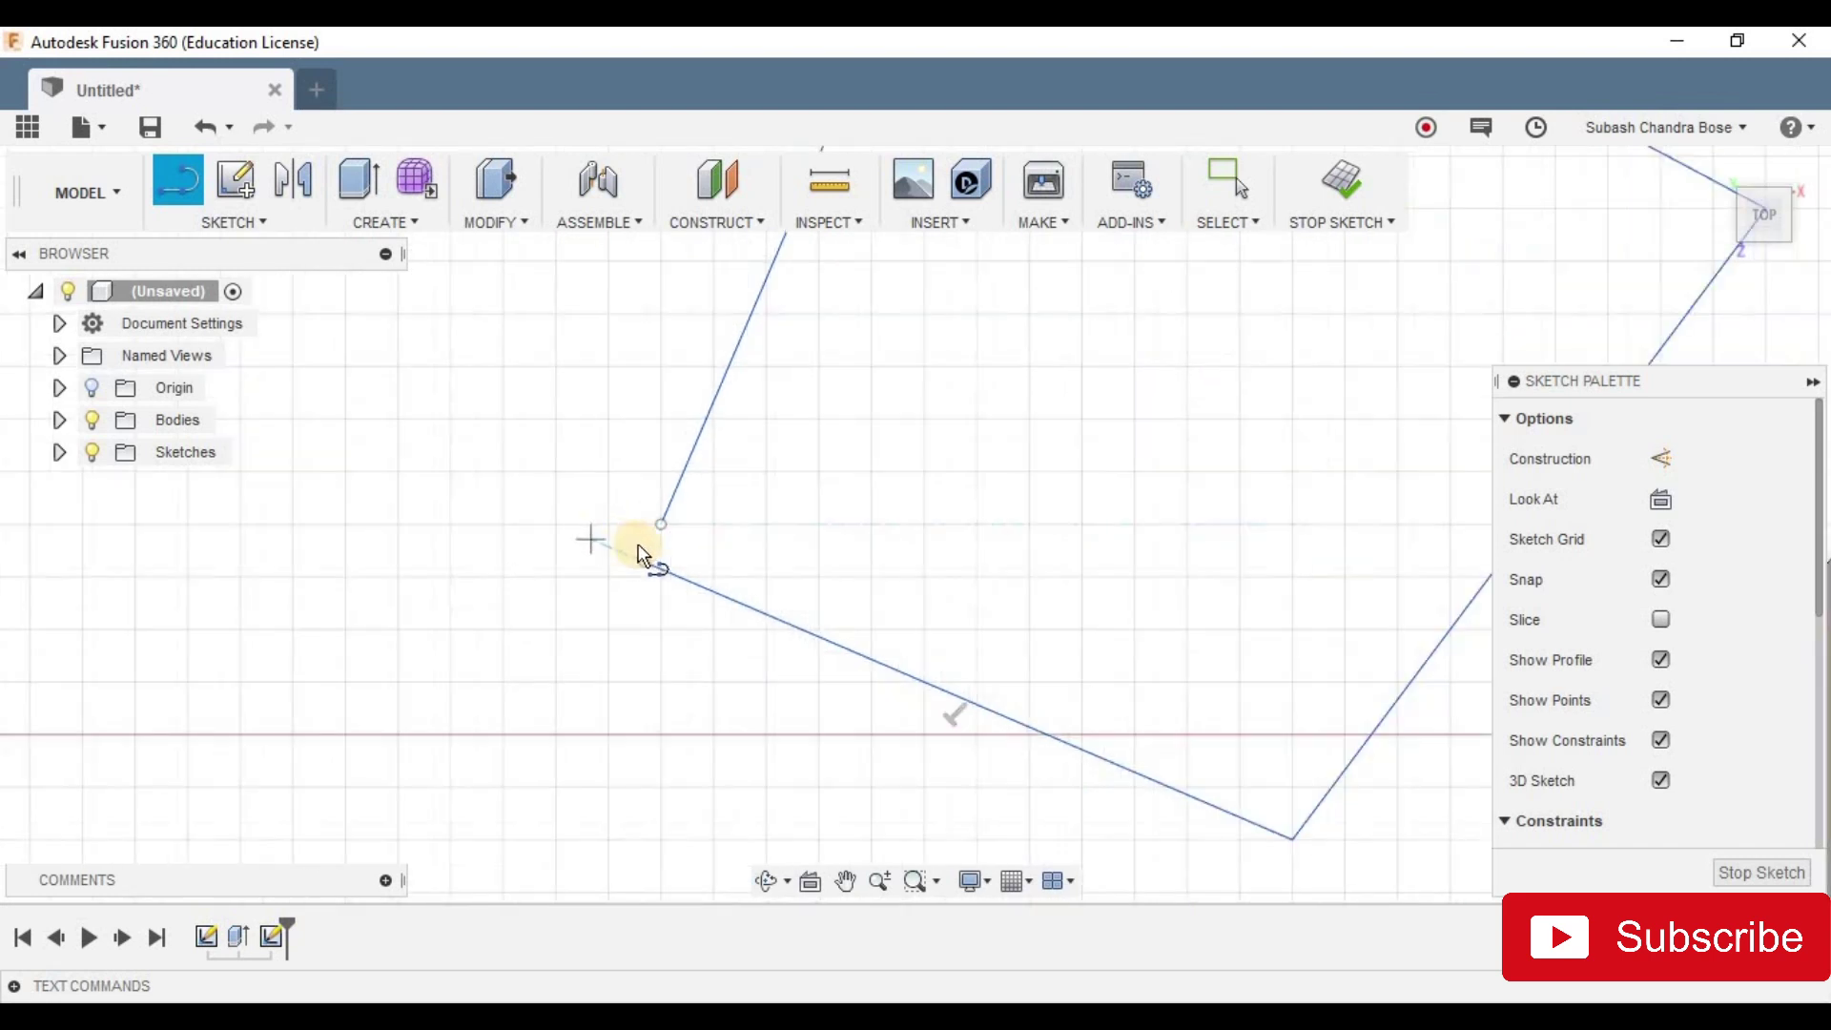
{"action": "left_click", "coordinate": [651, 569]}
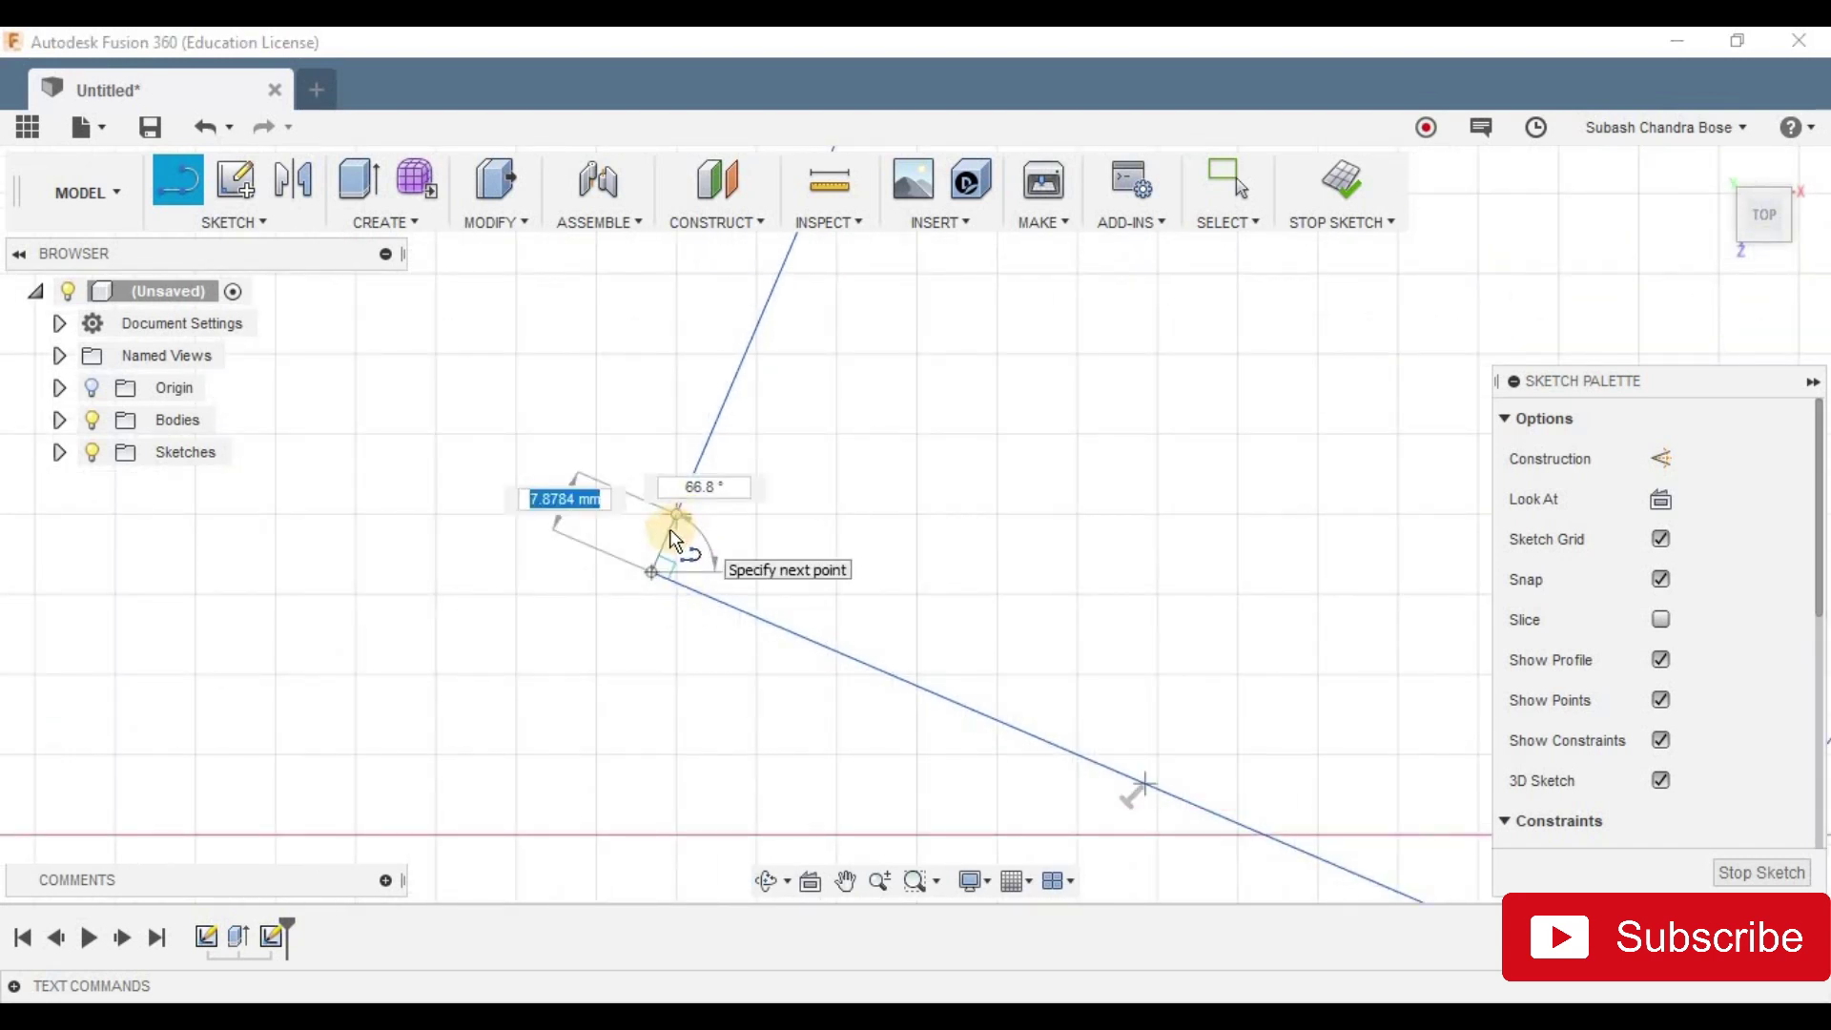
{"action": "left_click", "coordinate": [677, 513]}
Step: Extrude the closed four-sided profile into a solid block beside the cylinder
{"action": "scroll", "coordinate": [695, 552], "scroll_direction": "down", "scroll_amount": 4}
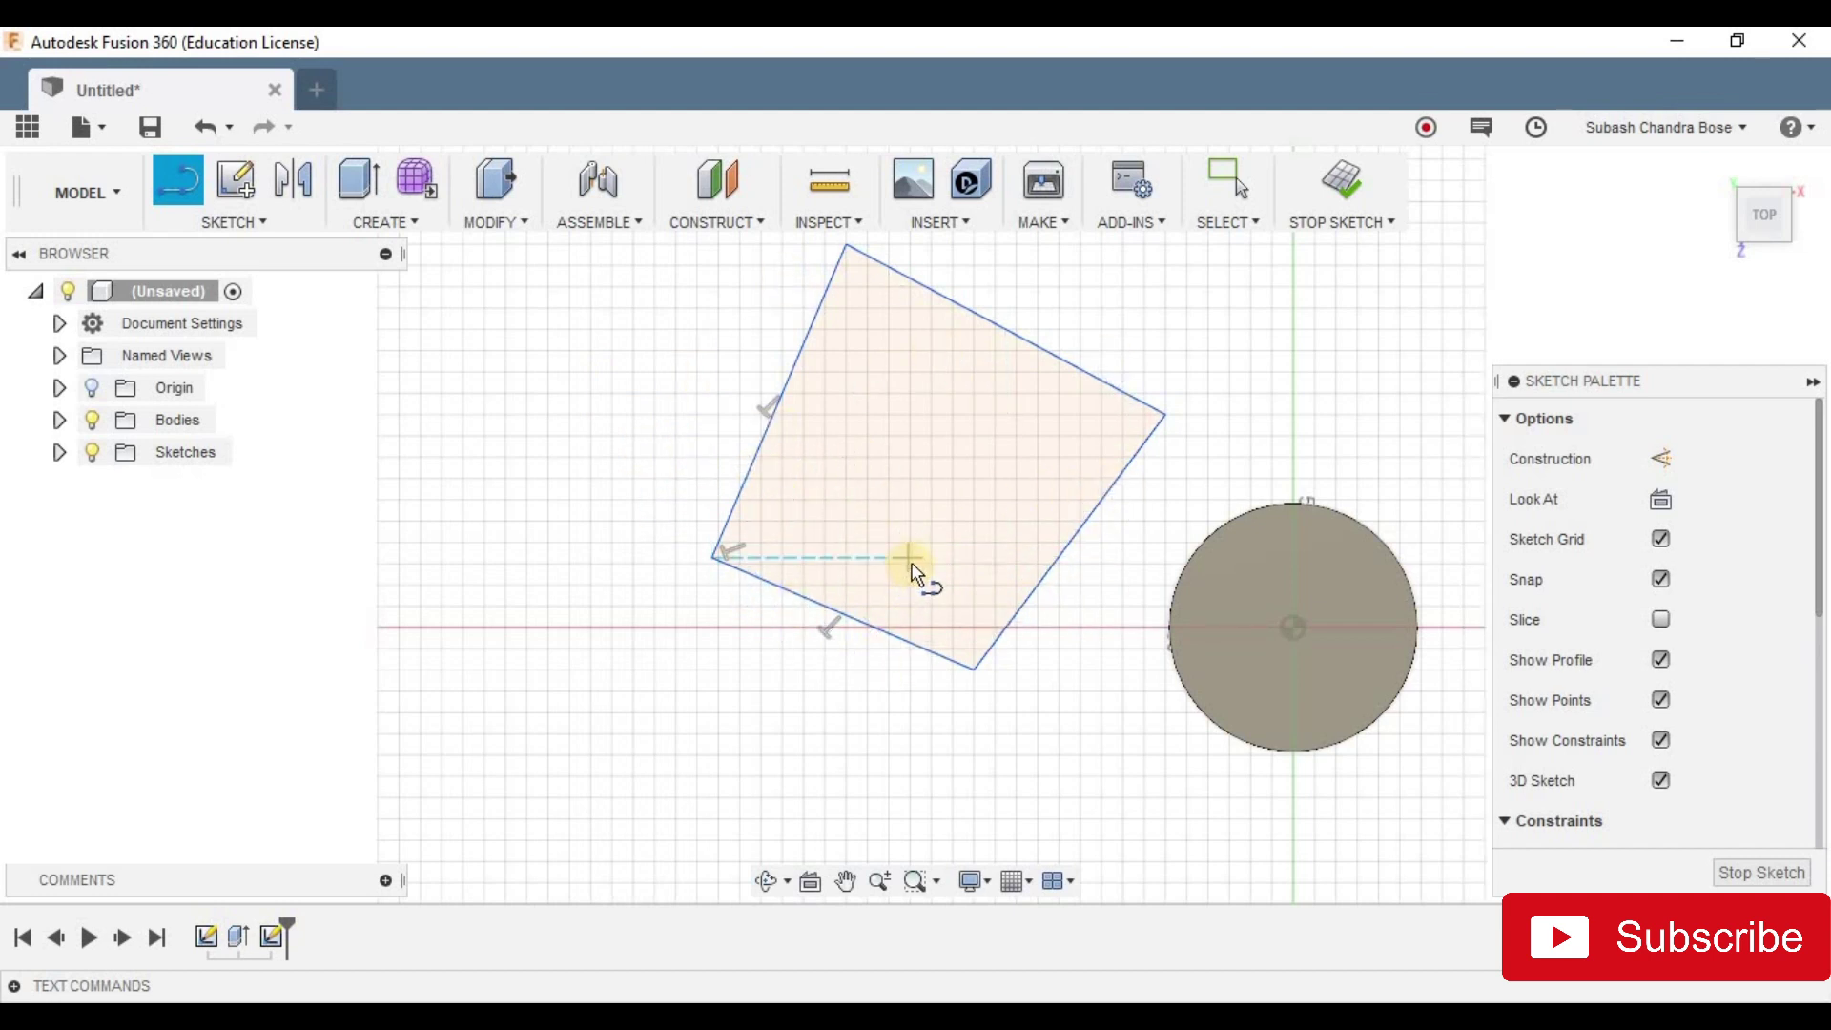
{"action": "key", "text": "e"}
{"action": "left_click", "coordinate": [890, 545]}
{"action": "mouse_move", "coordinate": [948, 540]}
{"action": "middle_mouse_down", "text": "shift"}
{"action": "mouse_move", "coordinate": [908, 564]}
{"action": "mouse_move", "coordinate": [975, 471]}
{"action": "mouse_move", "coordinate": [923, 482]}
{"action": "middle_mouse_up", "text": "shift"}
{"action": "left_click_drag", "start_coordinate": [923, 482], "coordinate": [747, 523]}
{"action": "type", "text": "25"}
{"action": "left_click_drag", "start_coordinate": [991, 460], "coordinate": [1007, 589]}
{"action": "middle_click_drag", "start_coordinate": [1007, 589], "coordinate": [1279, 592], "text": "shift"}
{"action": "left_click", "coordinate": [1686, 743]}
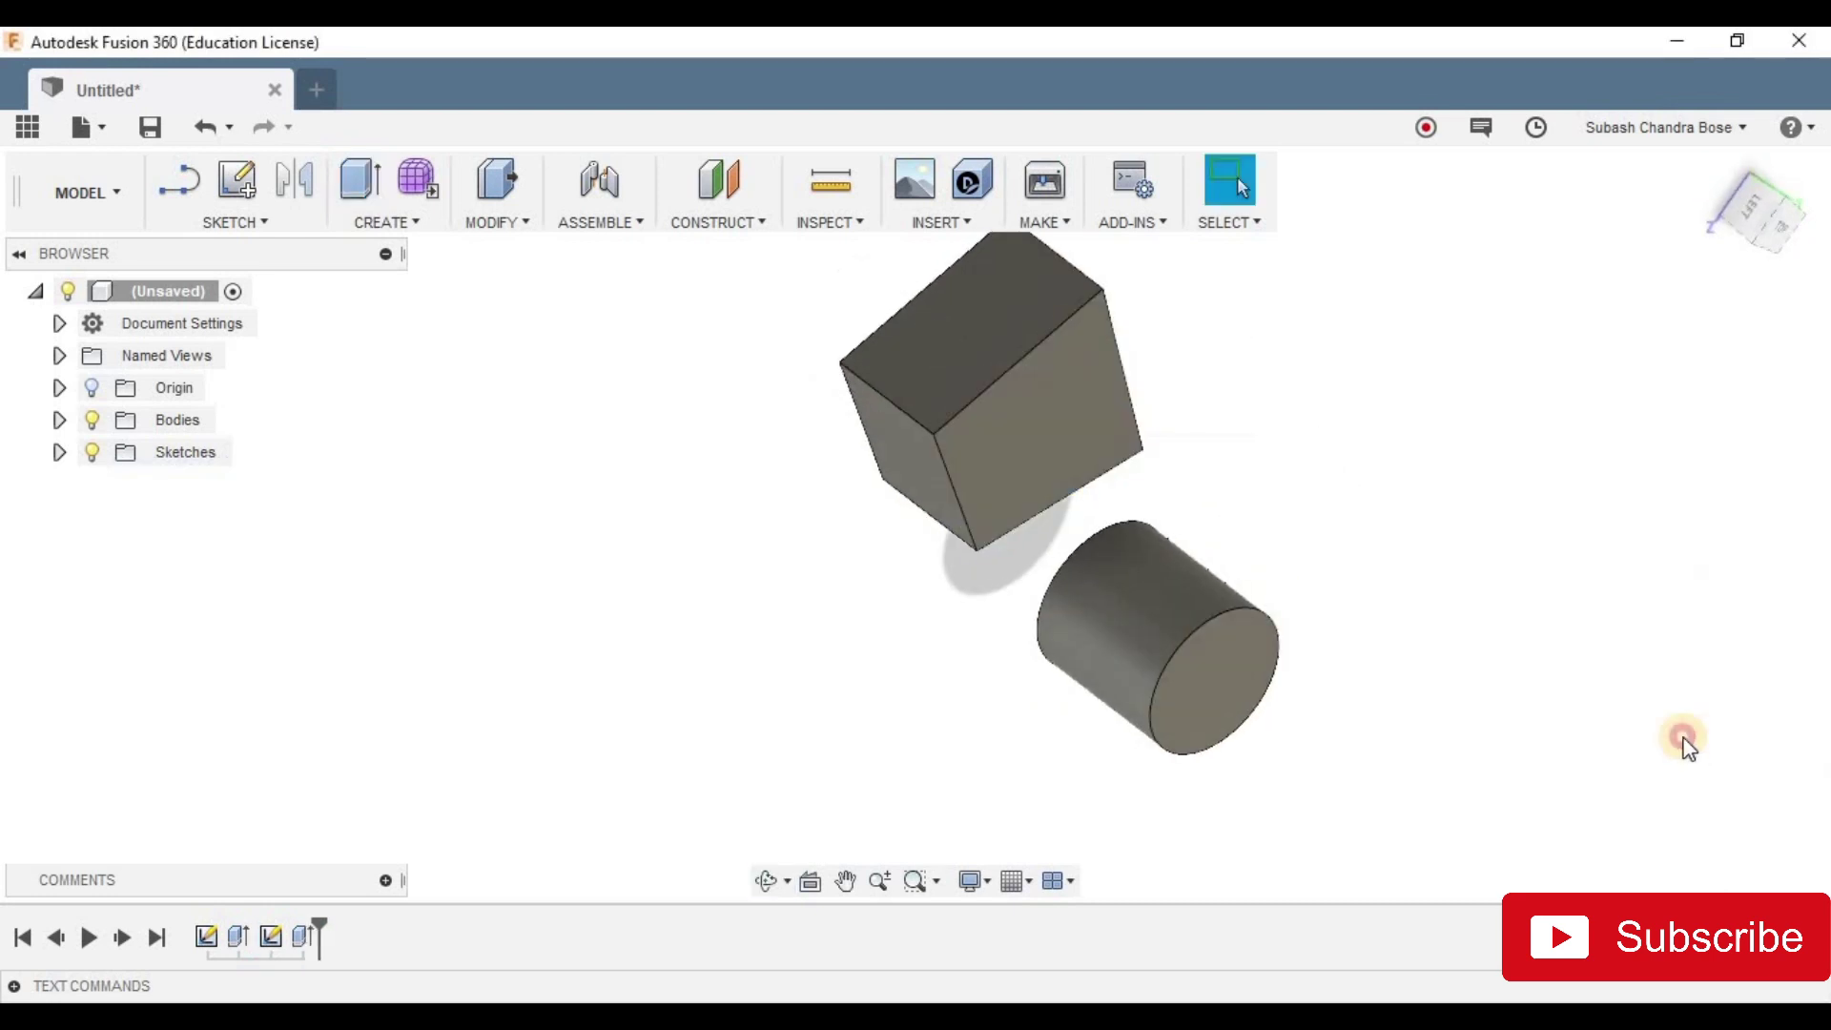
{"action": "left_click", "coordinate": [438, 225]}
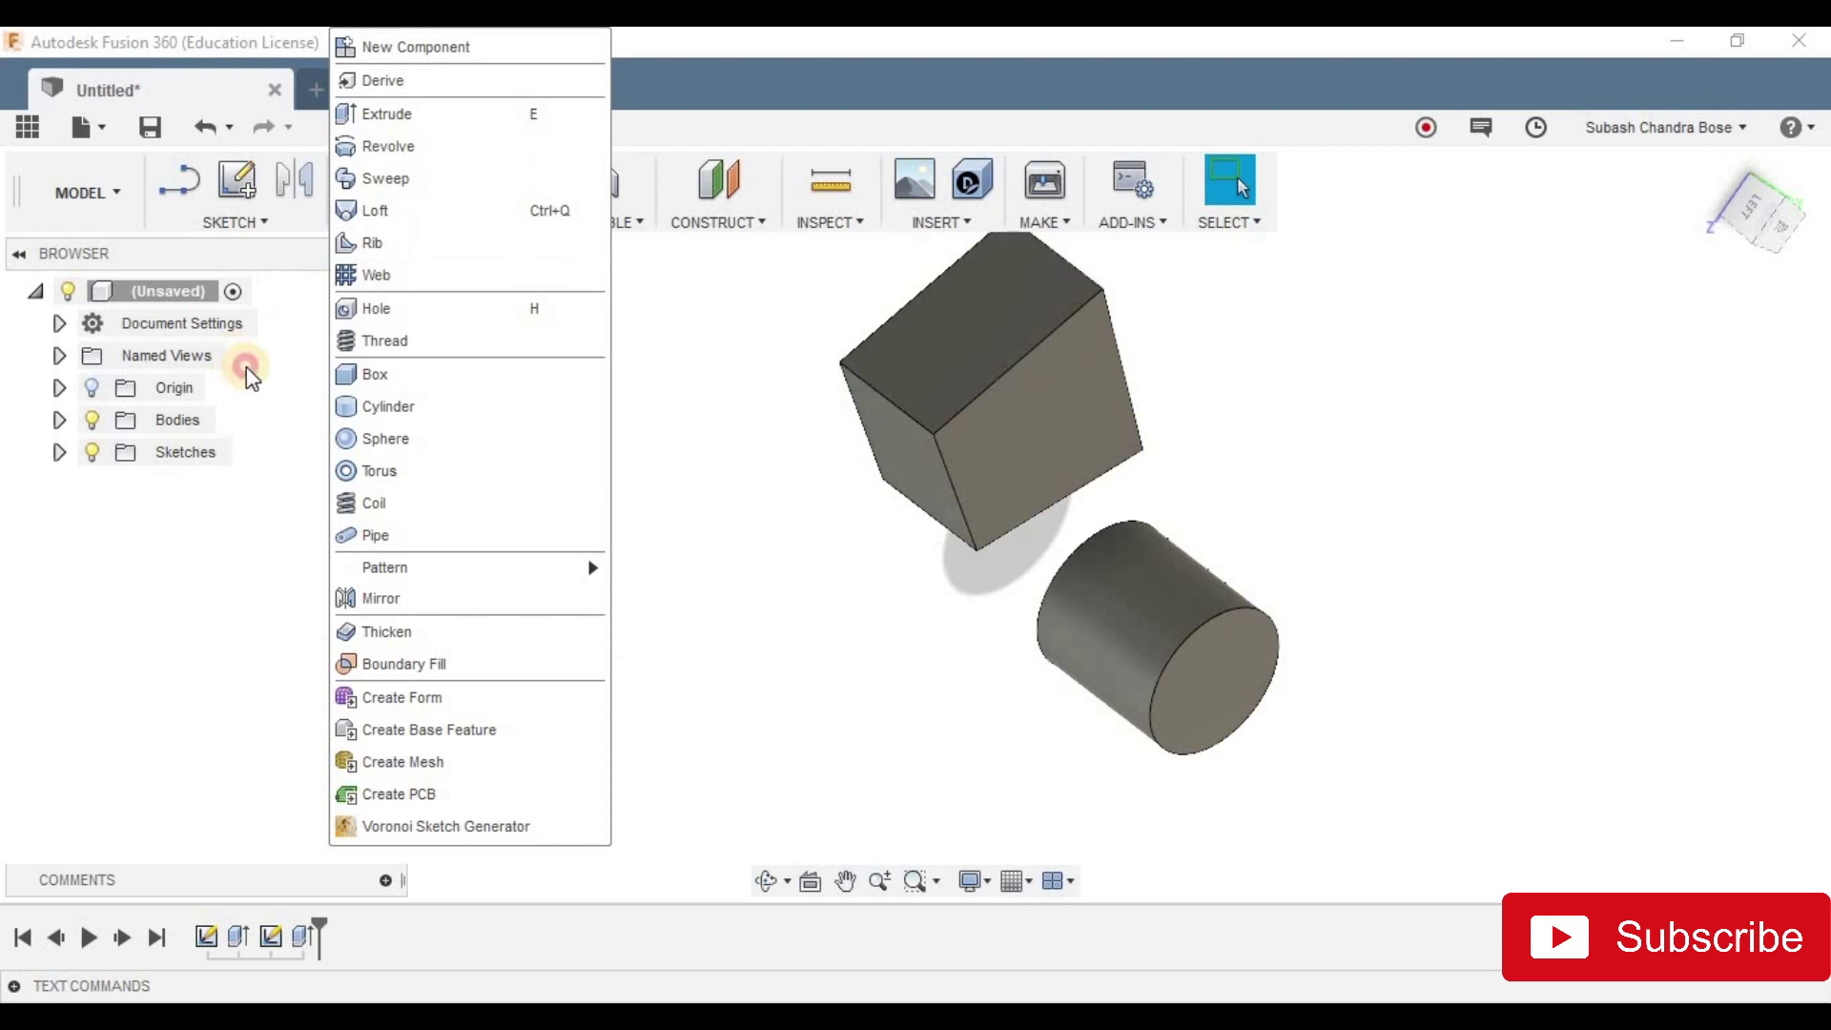
{"action": "left_click", "coordinate": [246, 366]}
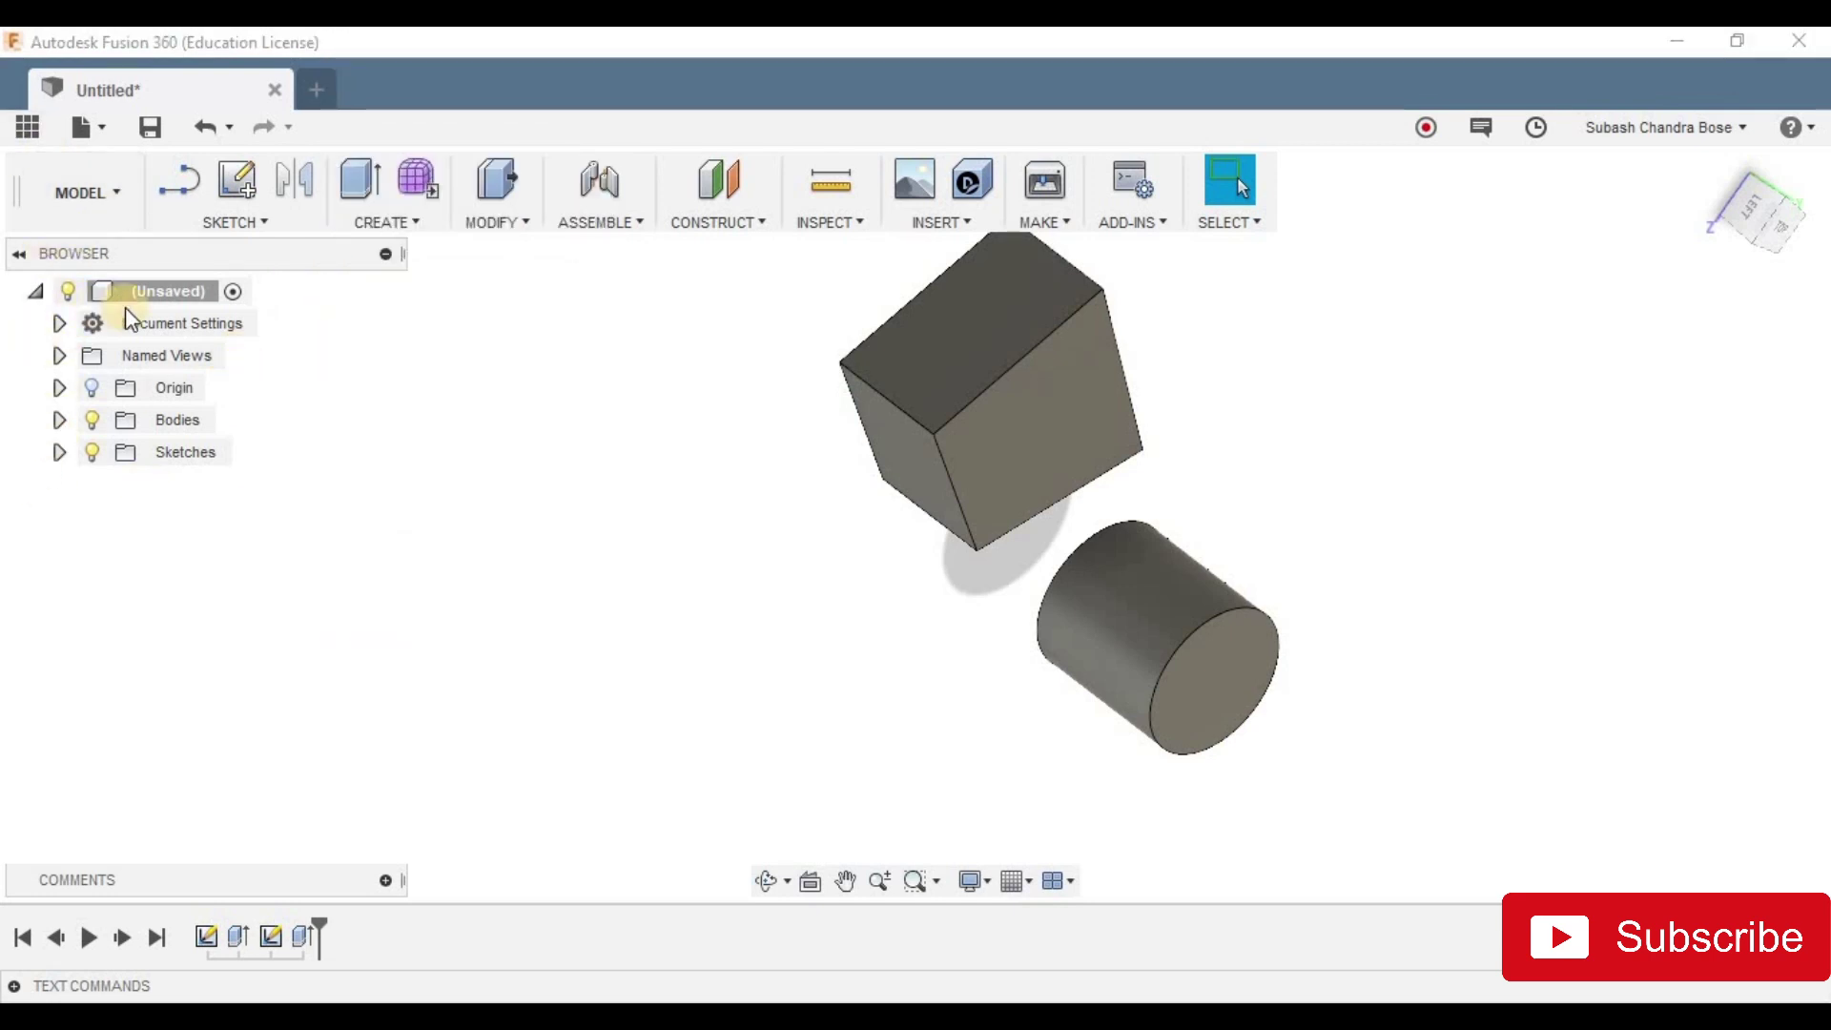
Step: Expand the list of bodies and switch the visibility of Body1 and Body2 off and back on individually
{"action": "left_click", "coordinate": [58, 418]}
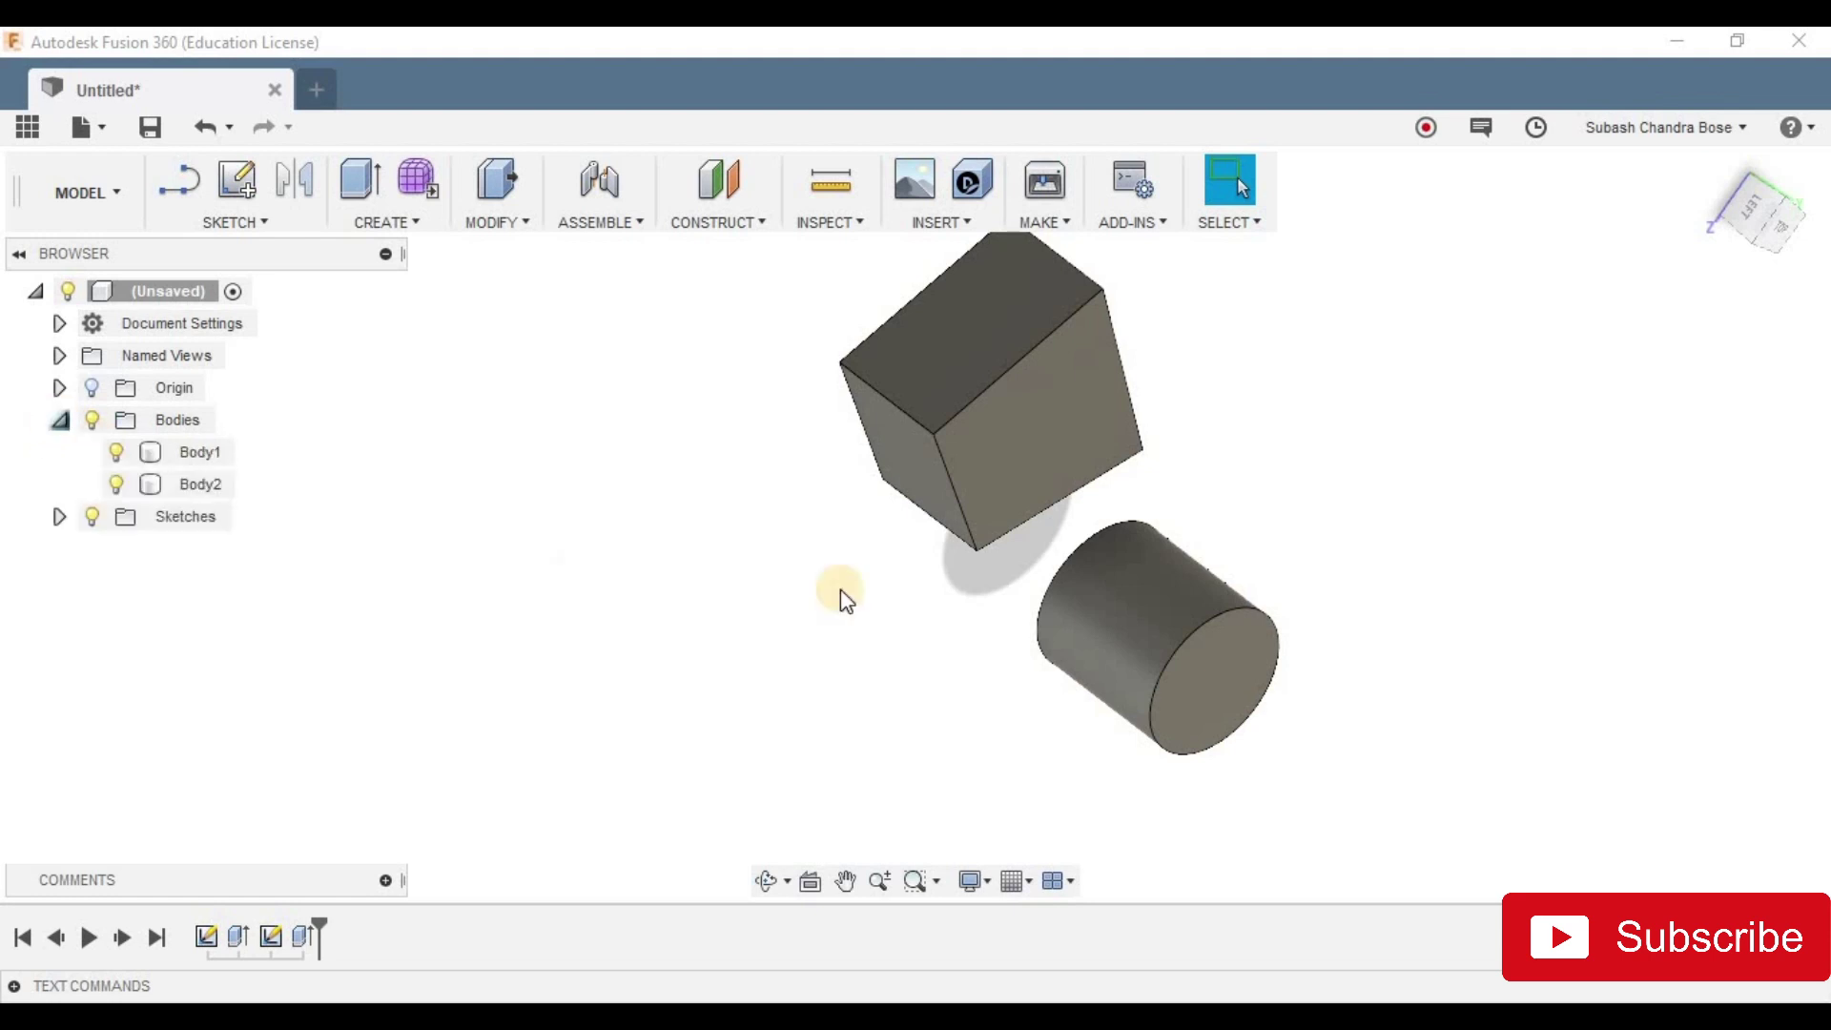
{"action": "left_click", "coordinate": [116, 485]}
{"action": "left_click", "coordinate": [115, 485]}
{"action": "left_click", "coordinate": [124, 459]}
{"action": "left_click", "coordinate": [122, 482]}
{"action": "left_click", "coordinate": [109, 450]}
{"action": "left_click", "coordinate": [58, 420]}
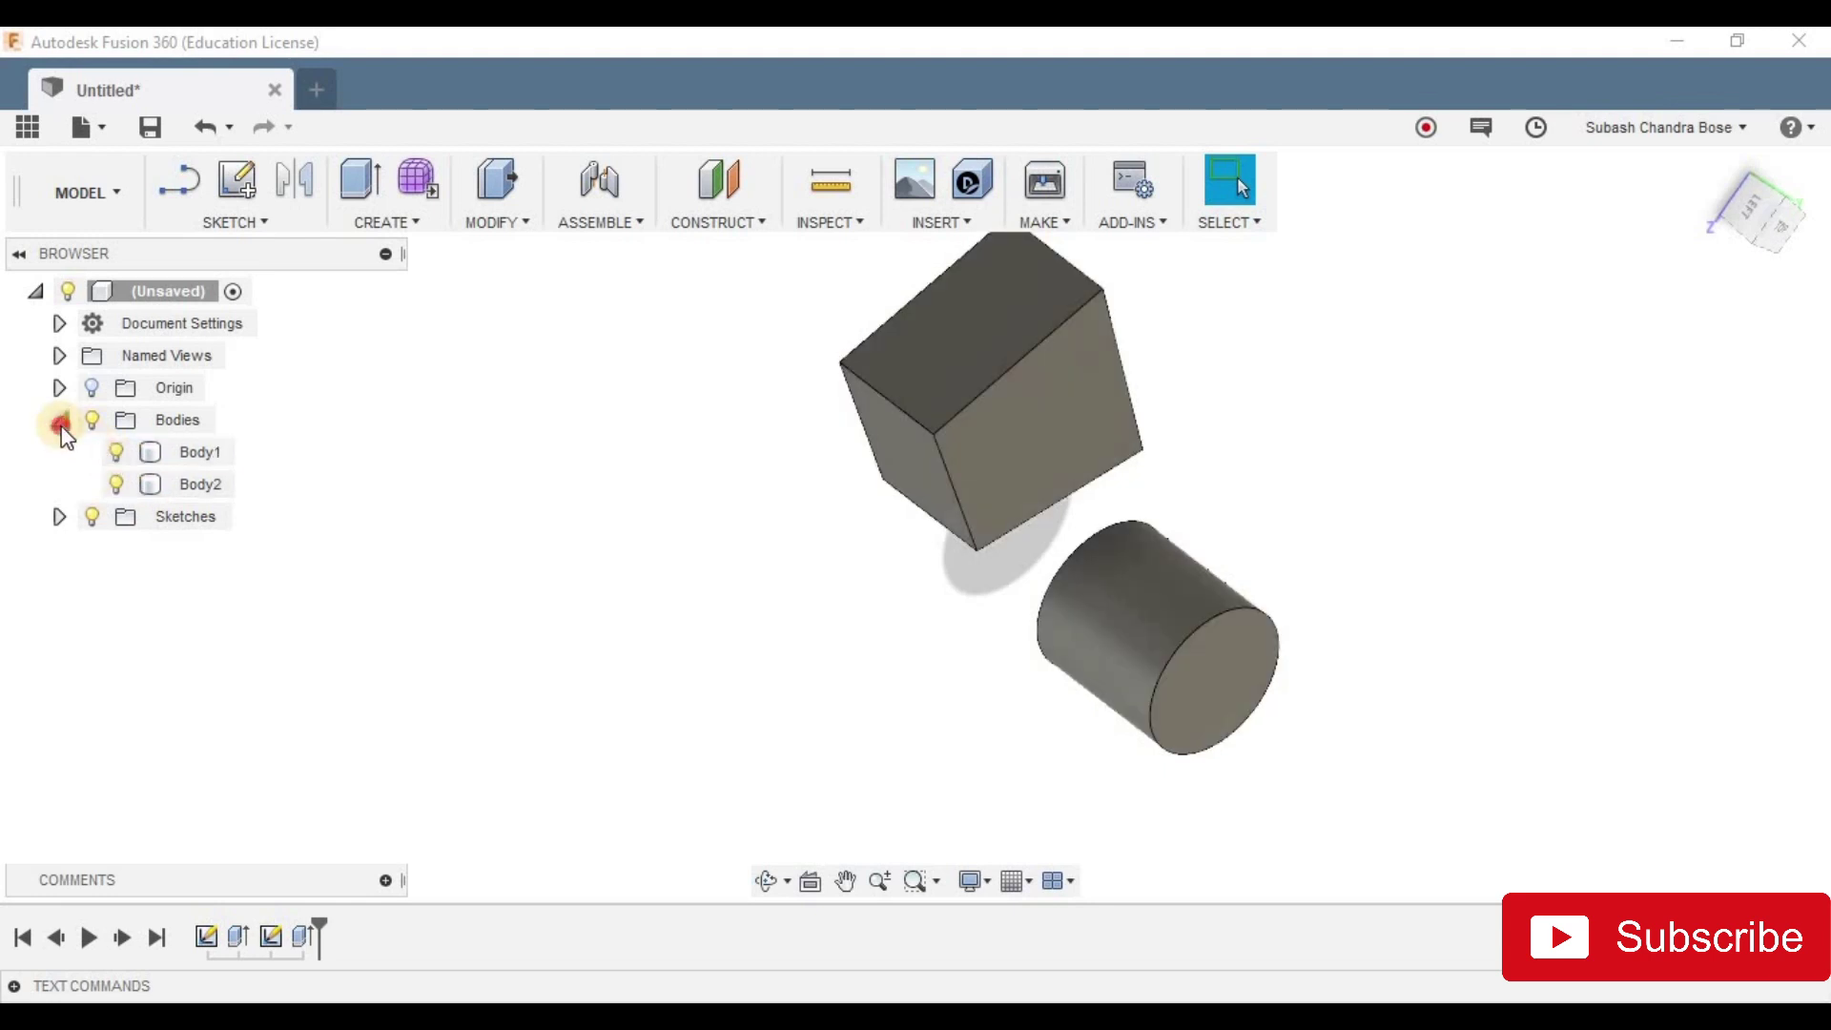
Step: Show the origin planes and axes and expand the list of sketches in the browser
{"action": "left_click", "coordinate": [90, 389]}
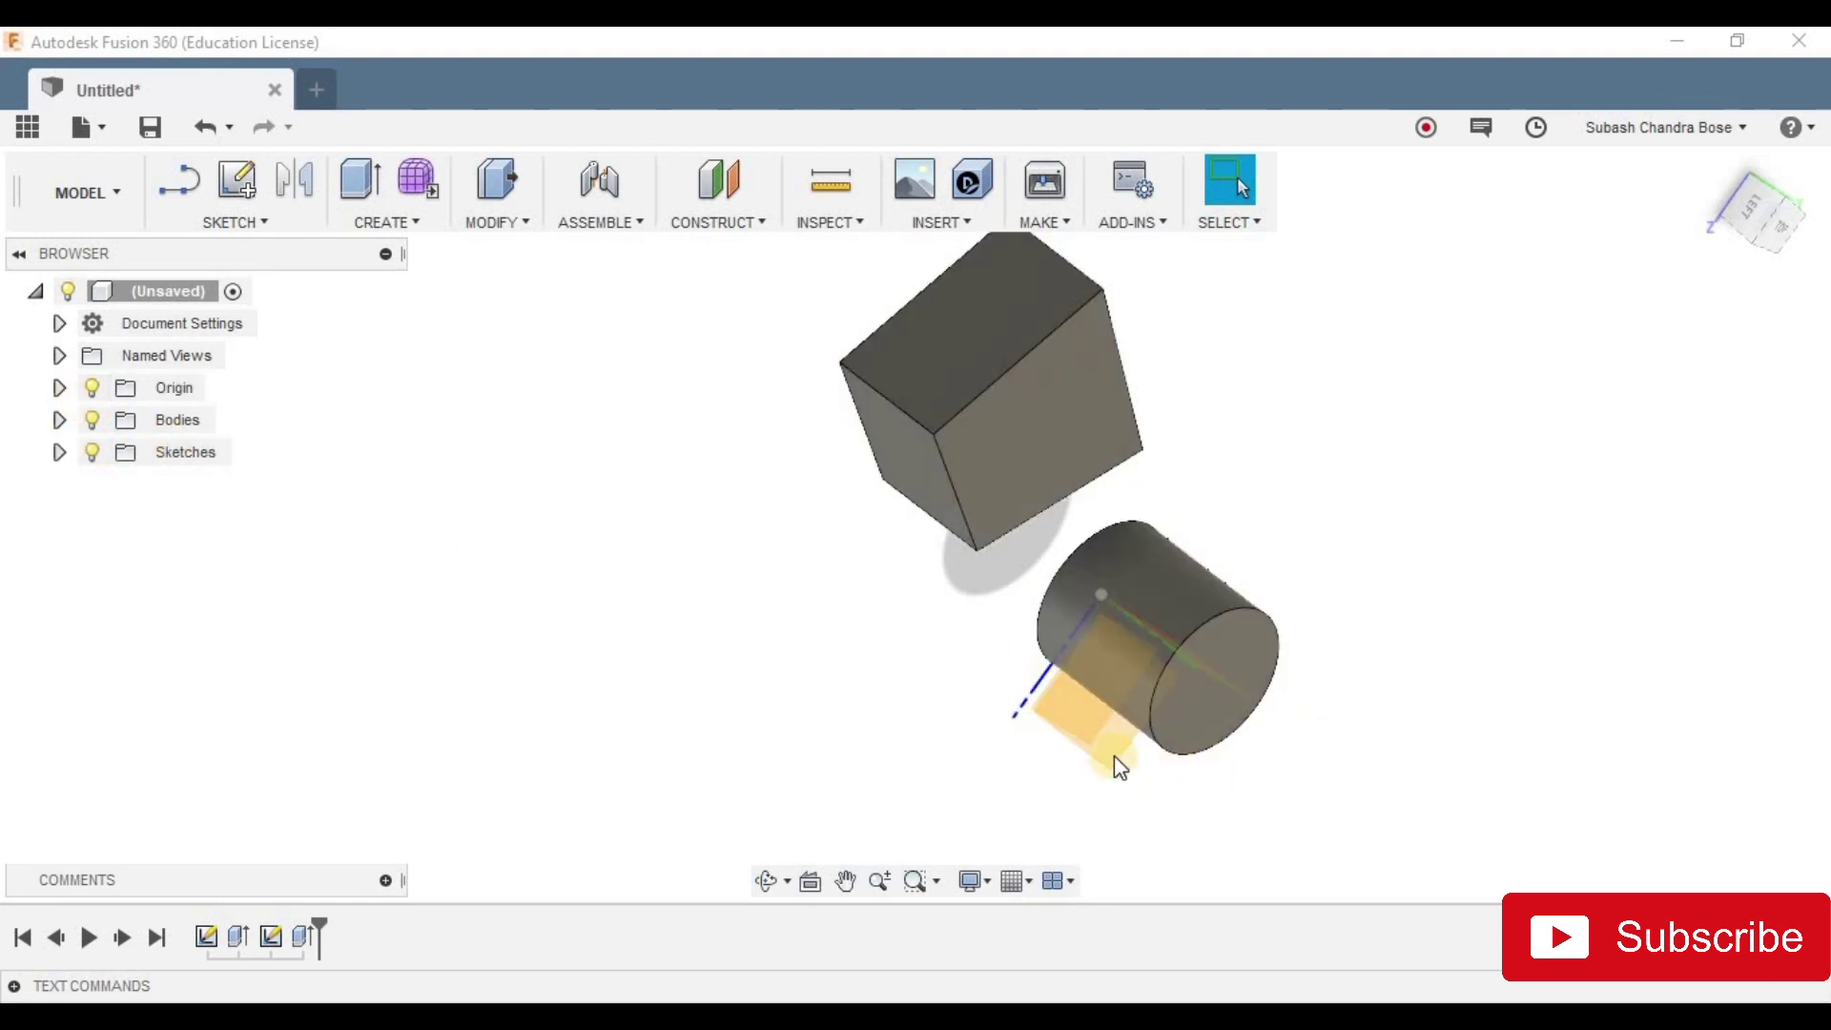
{"action": "scroll", "coordinate": [1124, 765], "scroll_direction": "down", "scroll_amount": 5}
{"action": "scroll", "coordinate": [1125, 783], "scroll_direction": "up", "scroll_amount": 2}
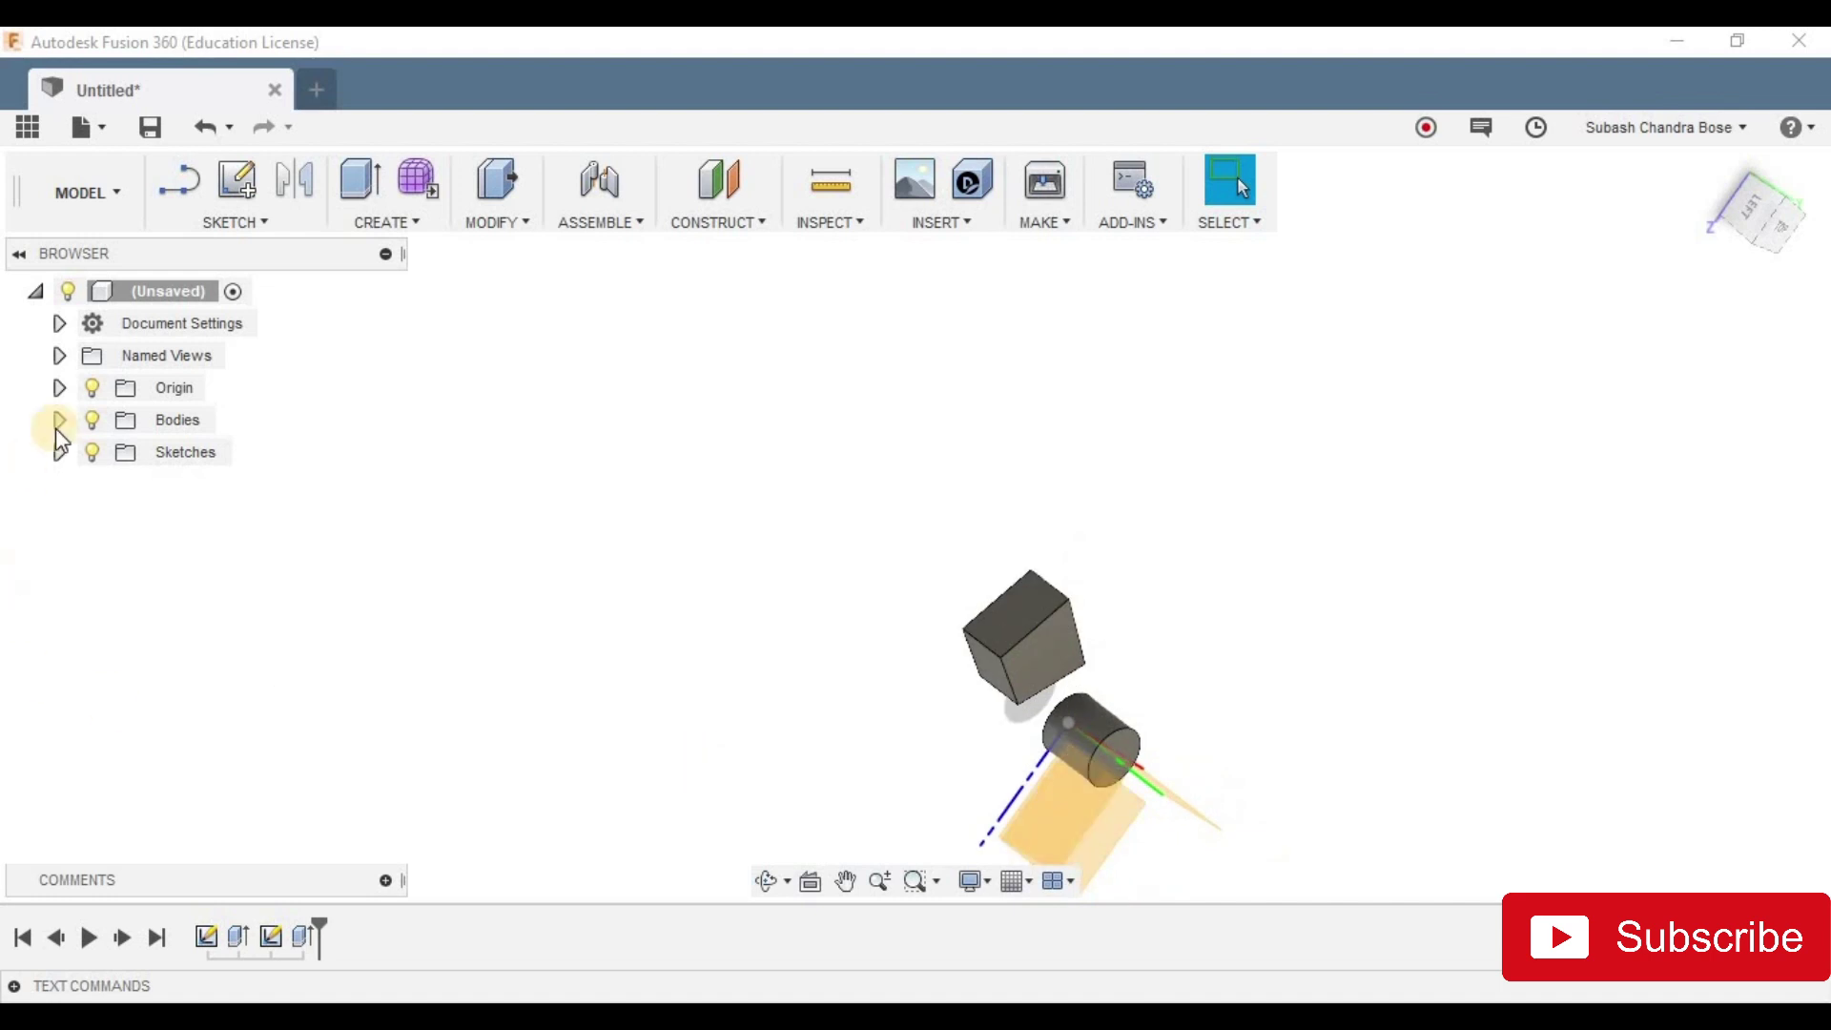
{"action": "left_click", "coordinate": [61, 456]}
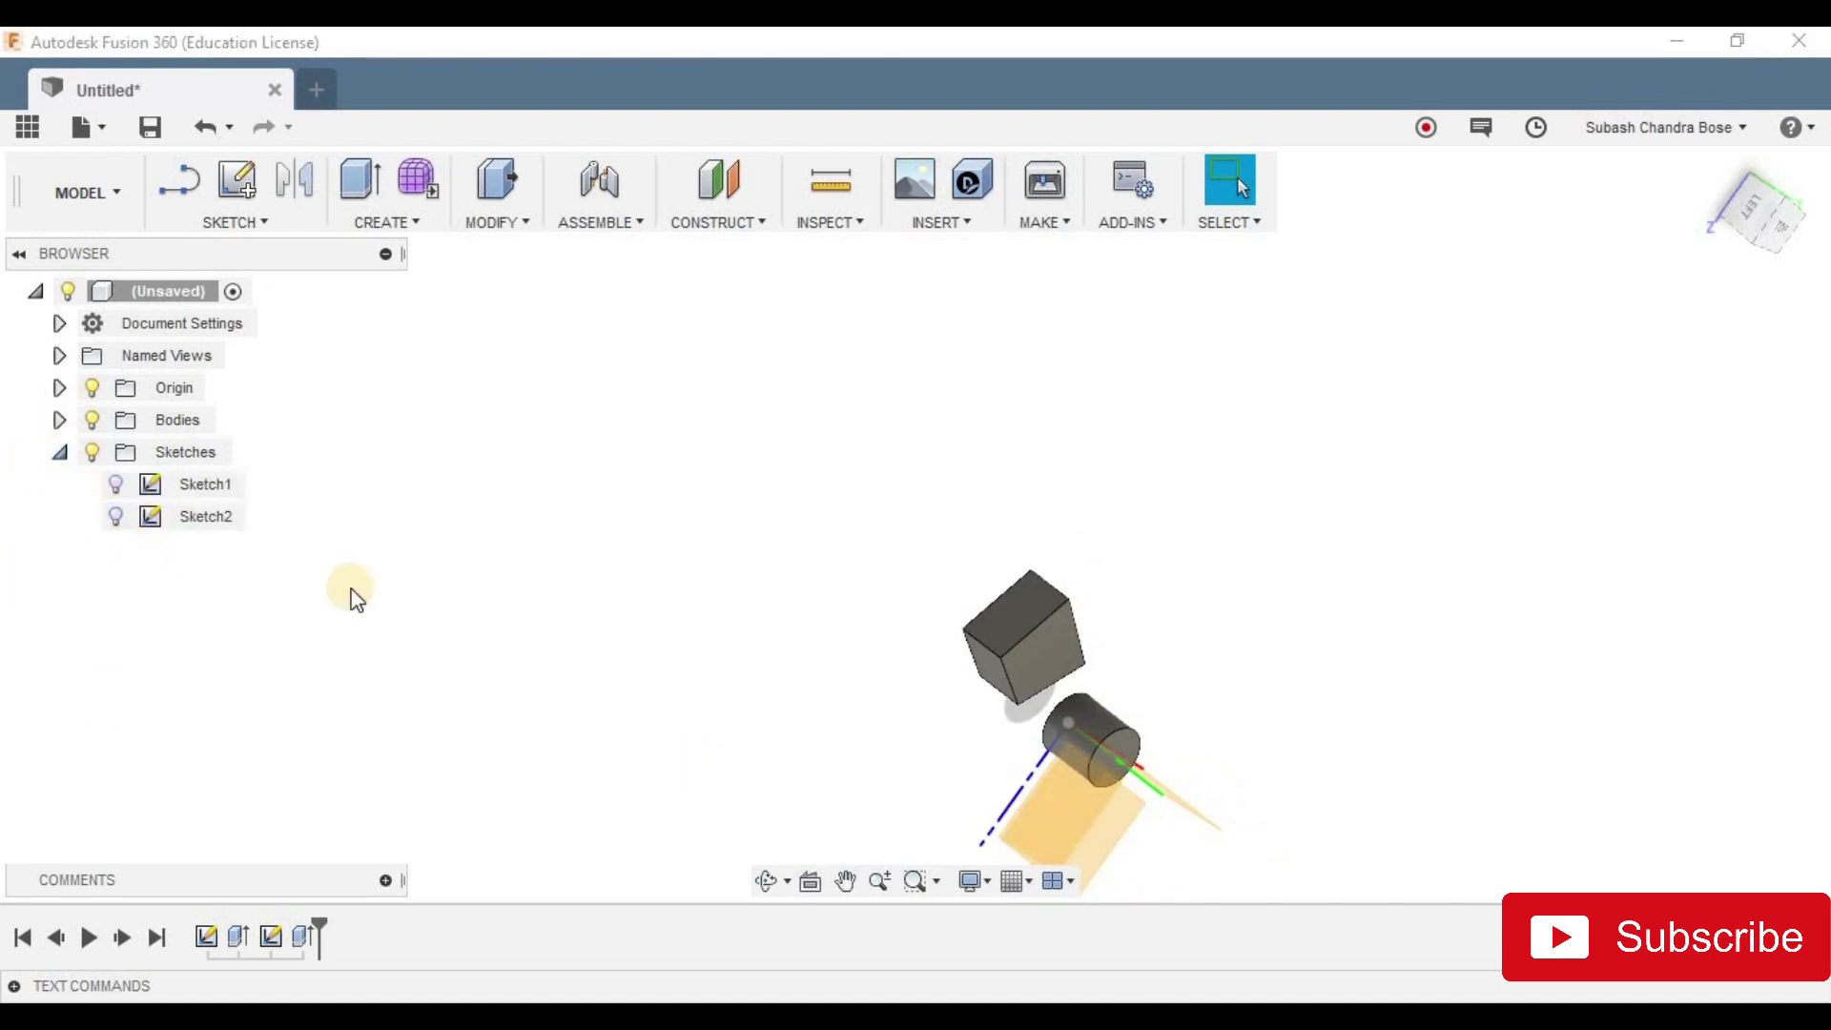
{"action": "scroll", "coordinate": [929, 760], "scroll_direction": "up", "scroll_amount": 3}
{"action": "left_click", "coordinate": [158, 420]}
{"action": "middle_click_drag", "start_coordinate": [1206, 667], "coordinate": [953, 520], "text": "shift"}
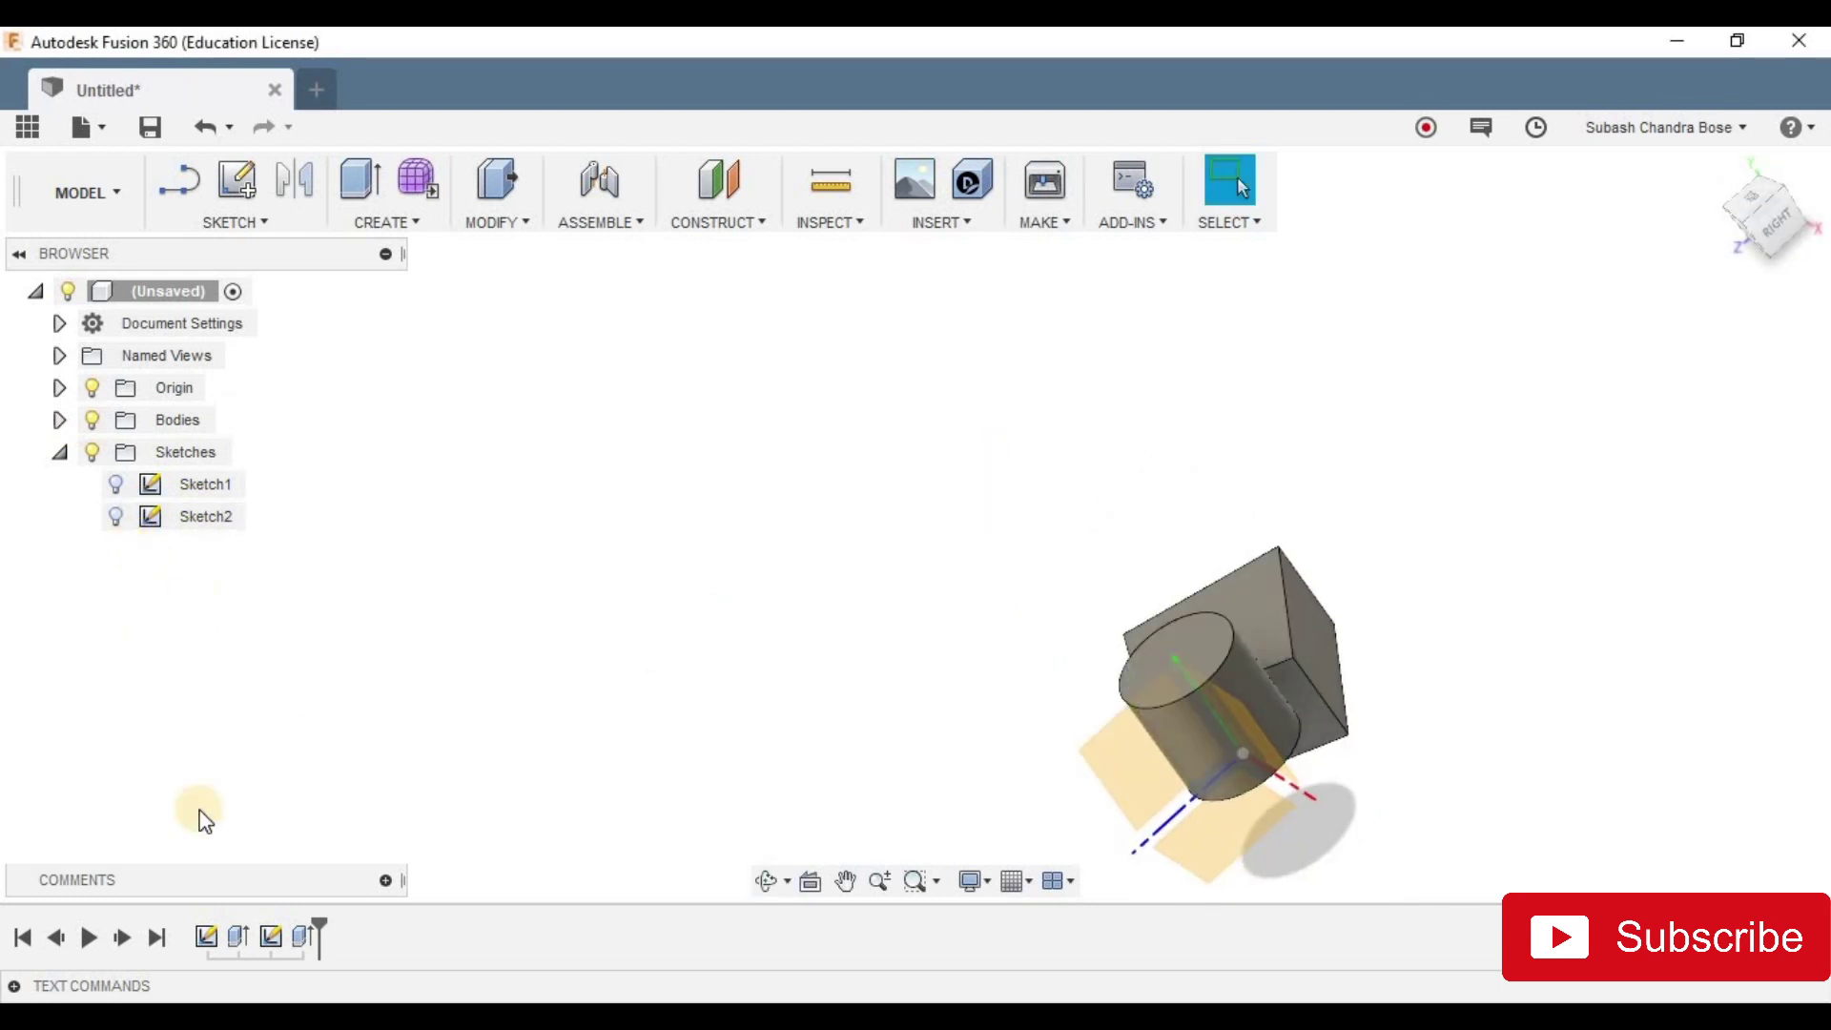
Step: Hide the origin and all bodies, and make Sketch1 and Sketch2 visible on their own
{"action": "left_click", "coordinate": [92, 388]}
{"action": "left_click", "coordinate": [92, 419]}
{"action": "left_click", "coordinate": [114, 485]}
{"action": "left_click", "coordinate": [116, 516]}
{"action": "scroll", "coordinate": [1230, 669], "scroll_direction": "up", "scroll_amount": 5}
{"action": "scroll", "coordinate": [1227, 666], "scroll_direction": "down", "scroll_amount": 5}
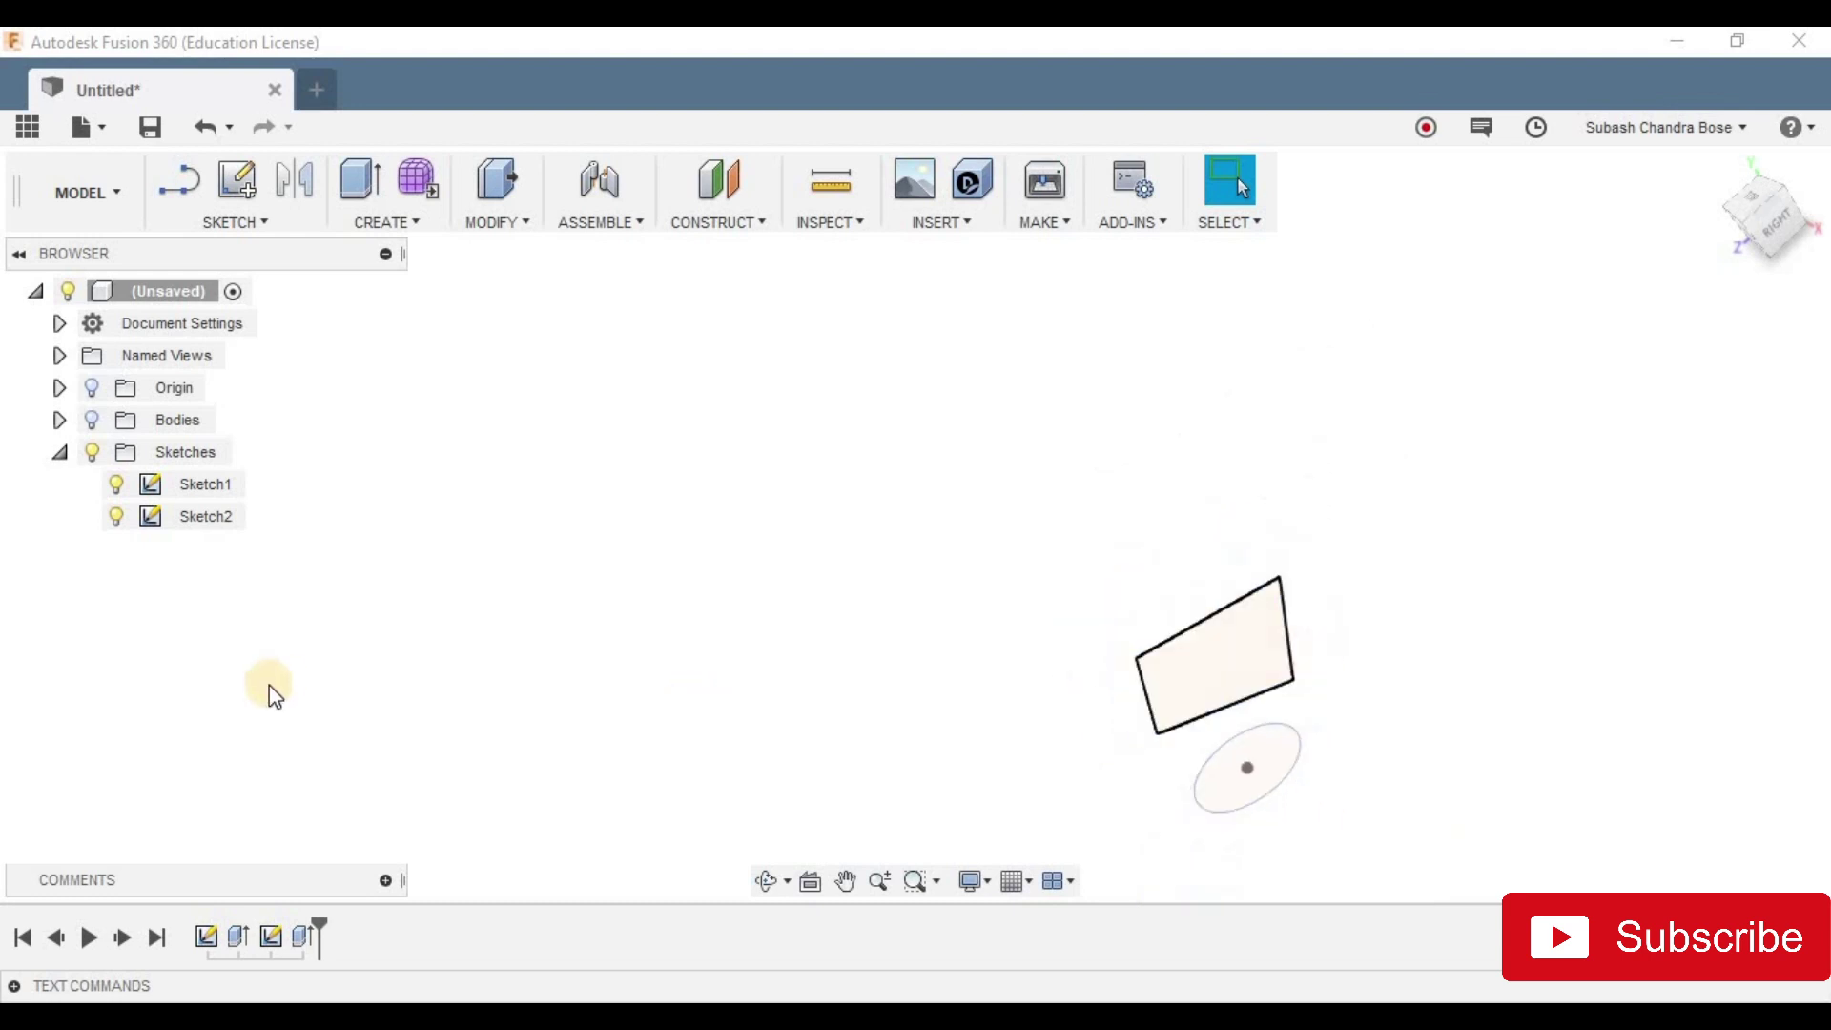
Step: Hide Sketch2, Sketch1 and the whole Sketches folder
{"action": "left_click", "coordinate": [116, 516]}
{"action": "left_click", "coordinate": [116, 484]}
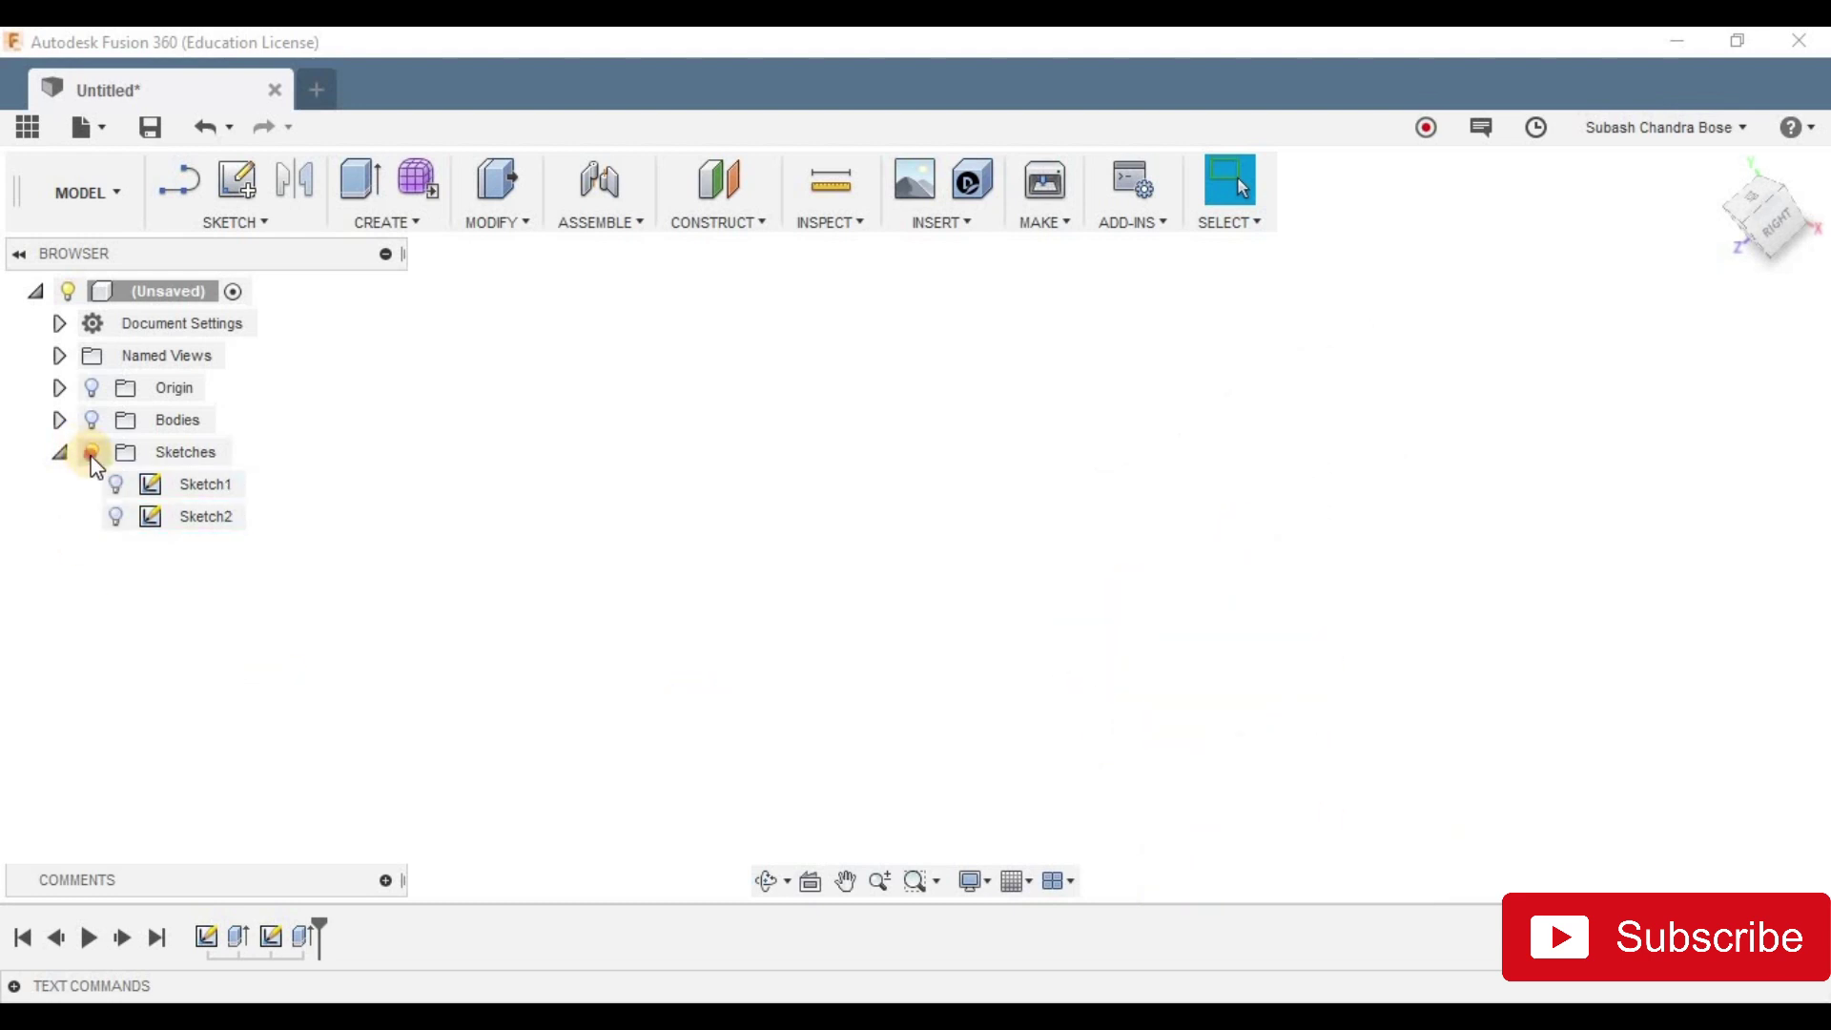
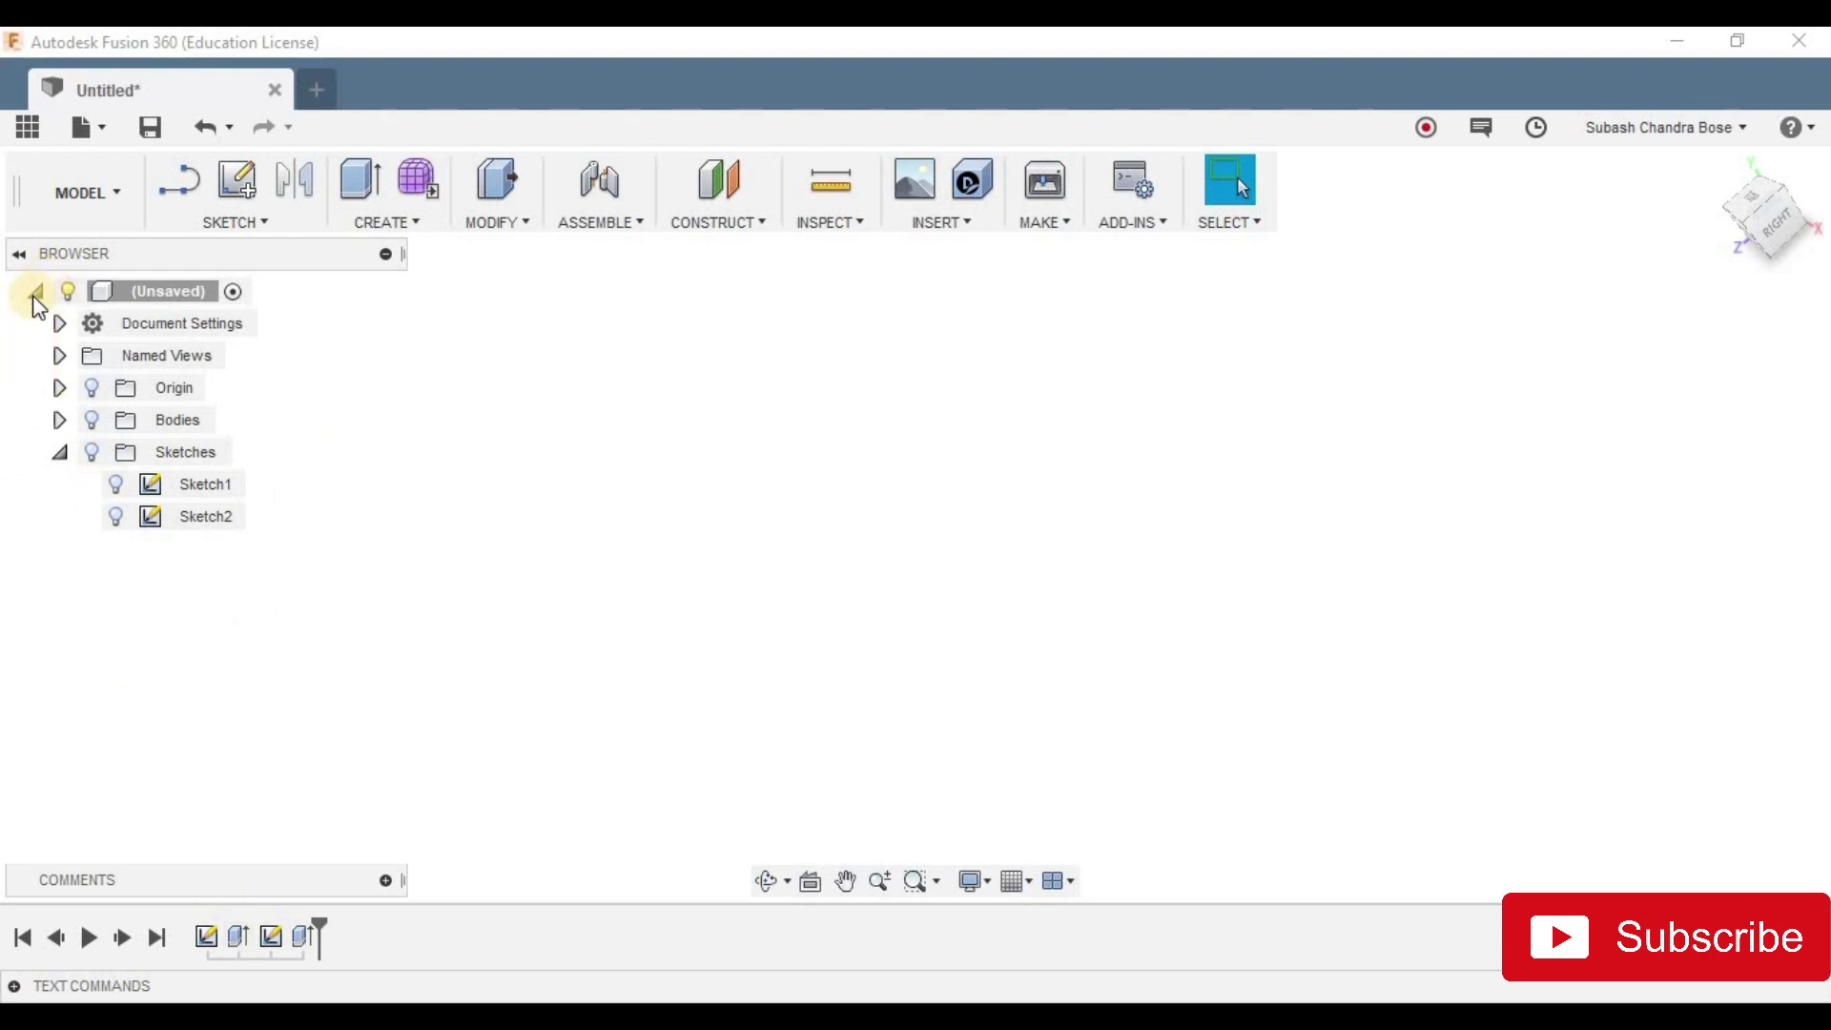
{"action": "left_click", "coordinate": [35, 290]}
{"action": "left_click", "coordinate": [35, 290]}
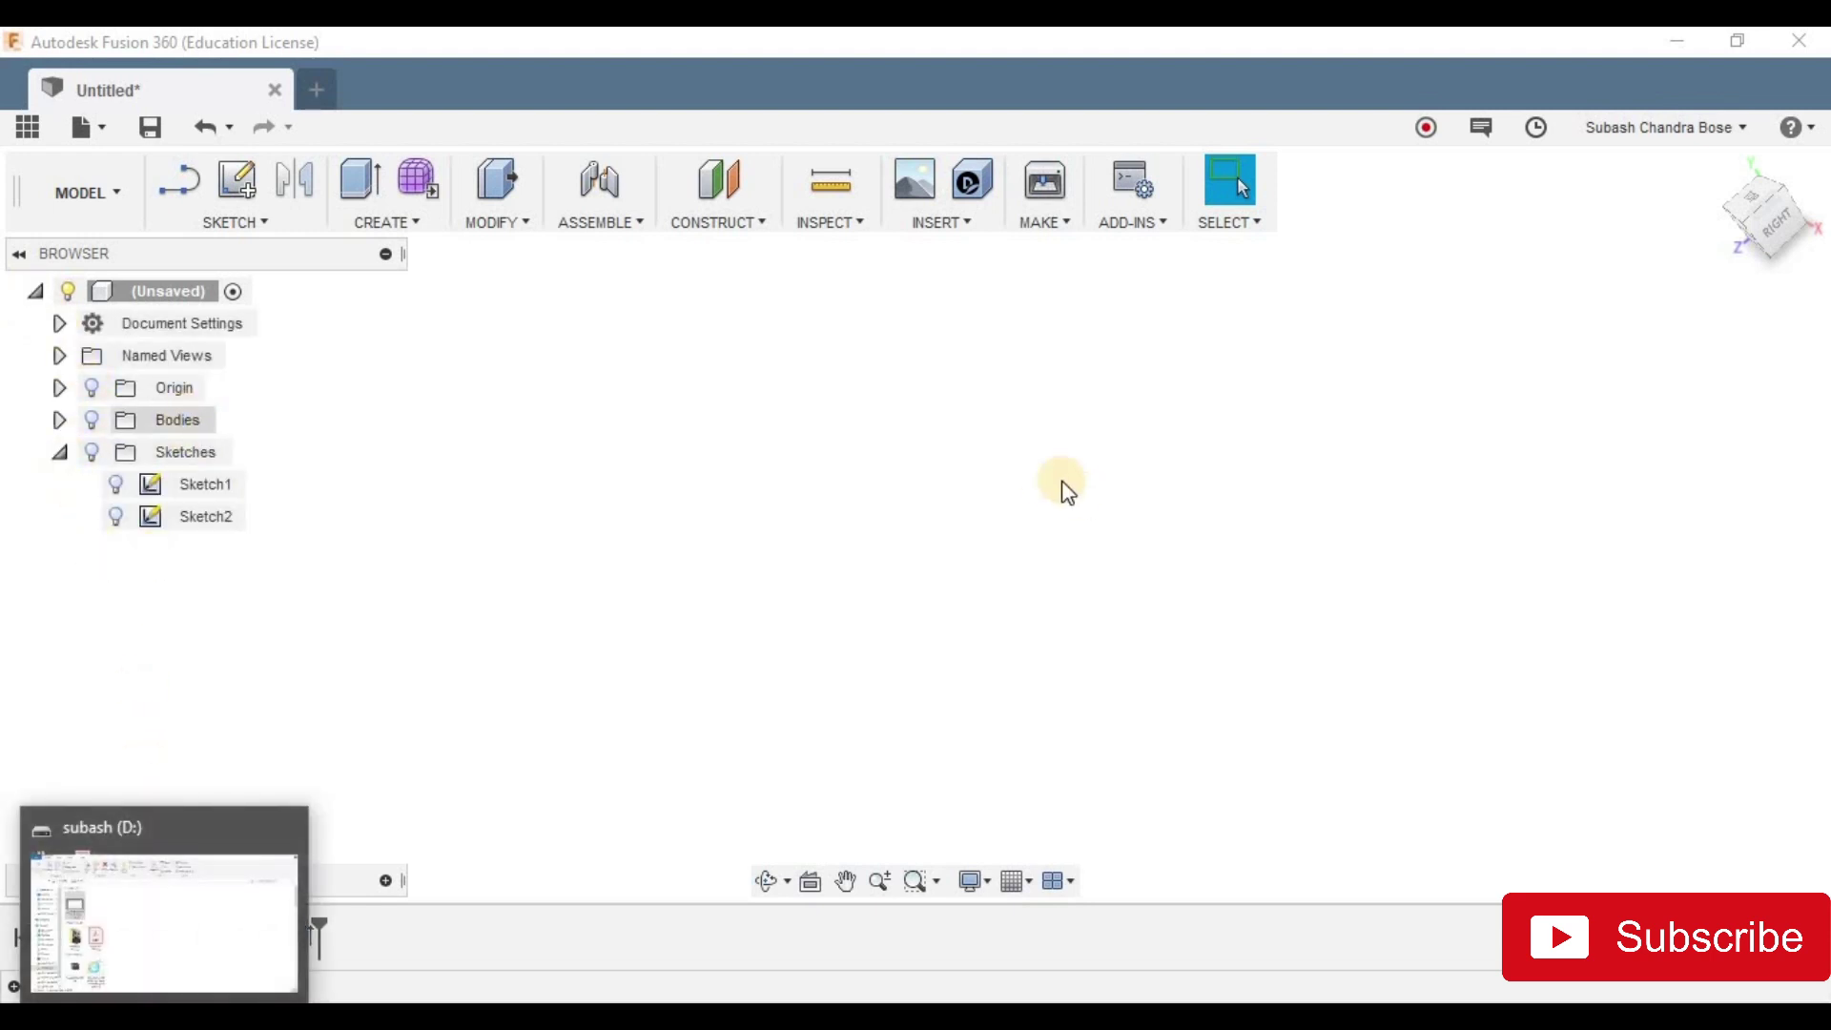
Step: Expand the document settings and examine the unit types available for the active units without changing them
{"action": "left_click", "coordinate": [61, 323]}
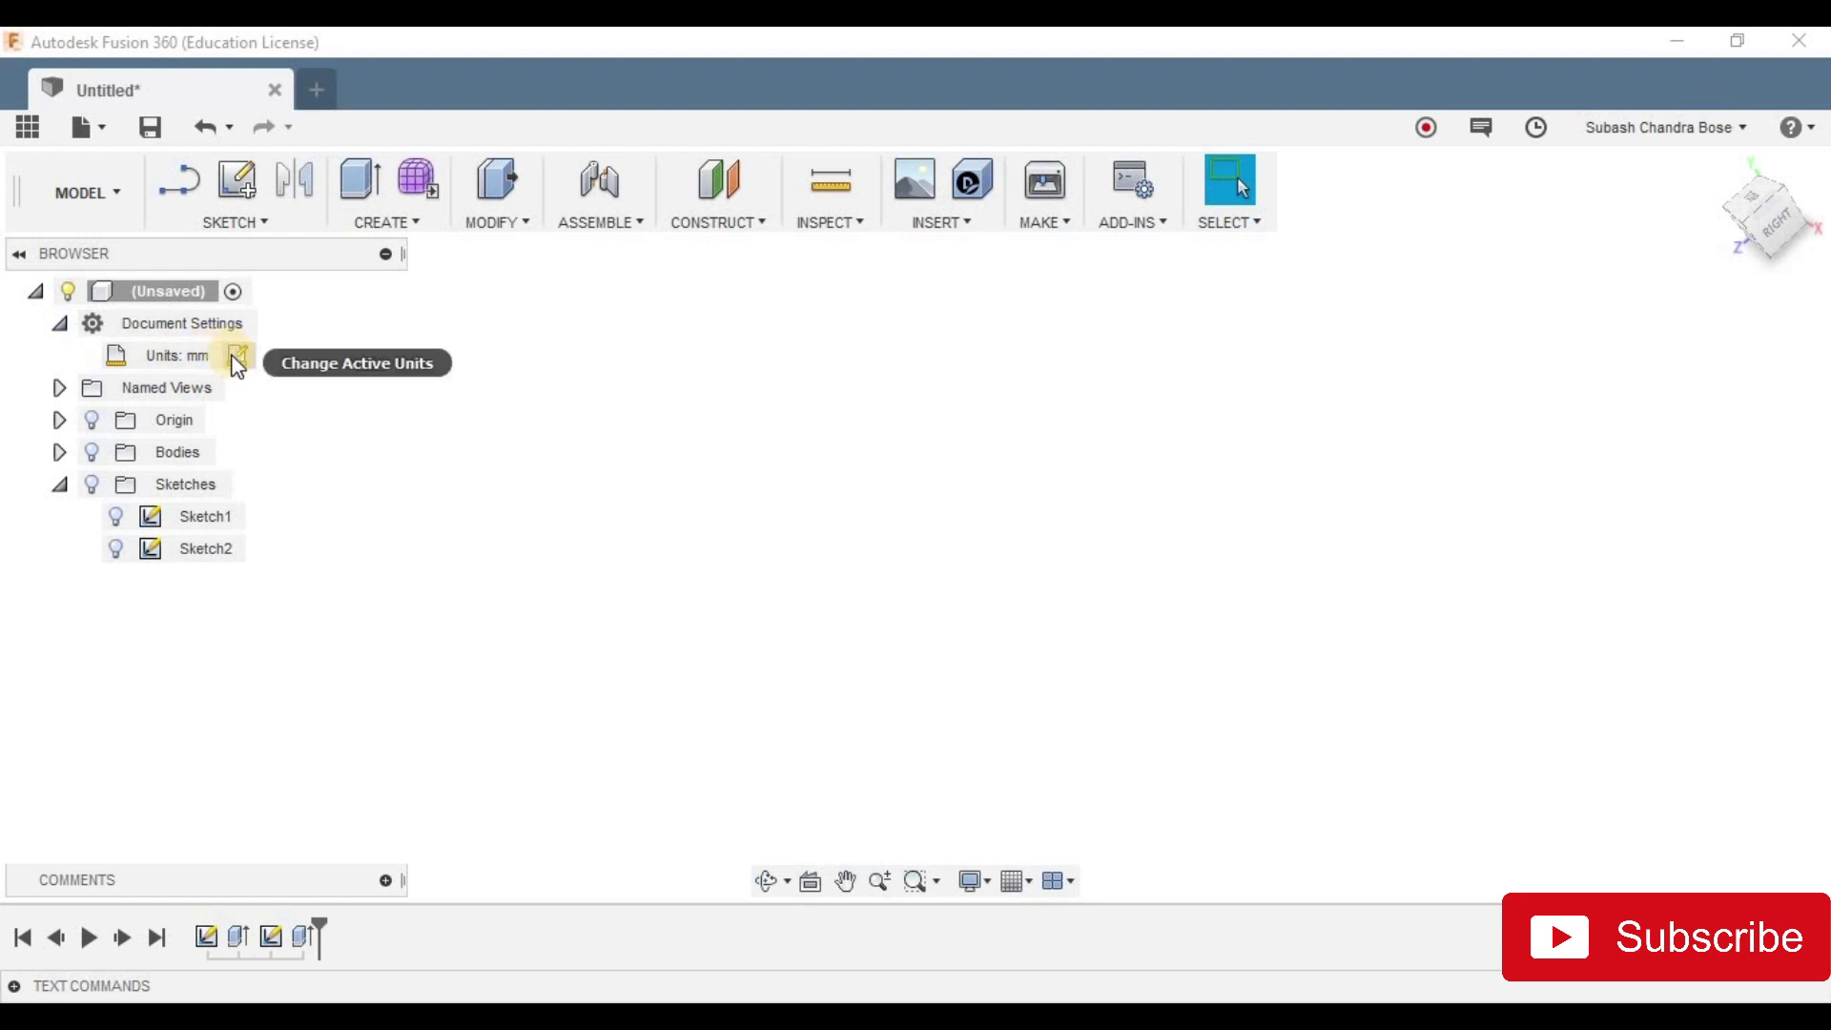
{"action": "left_click", "coordinate": [236, 357]}
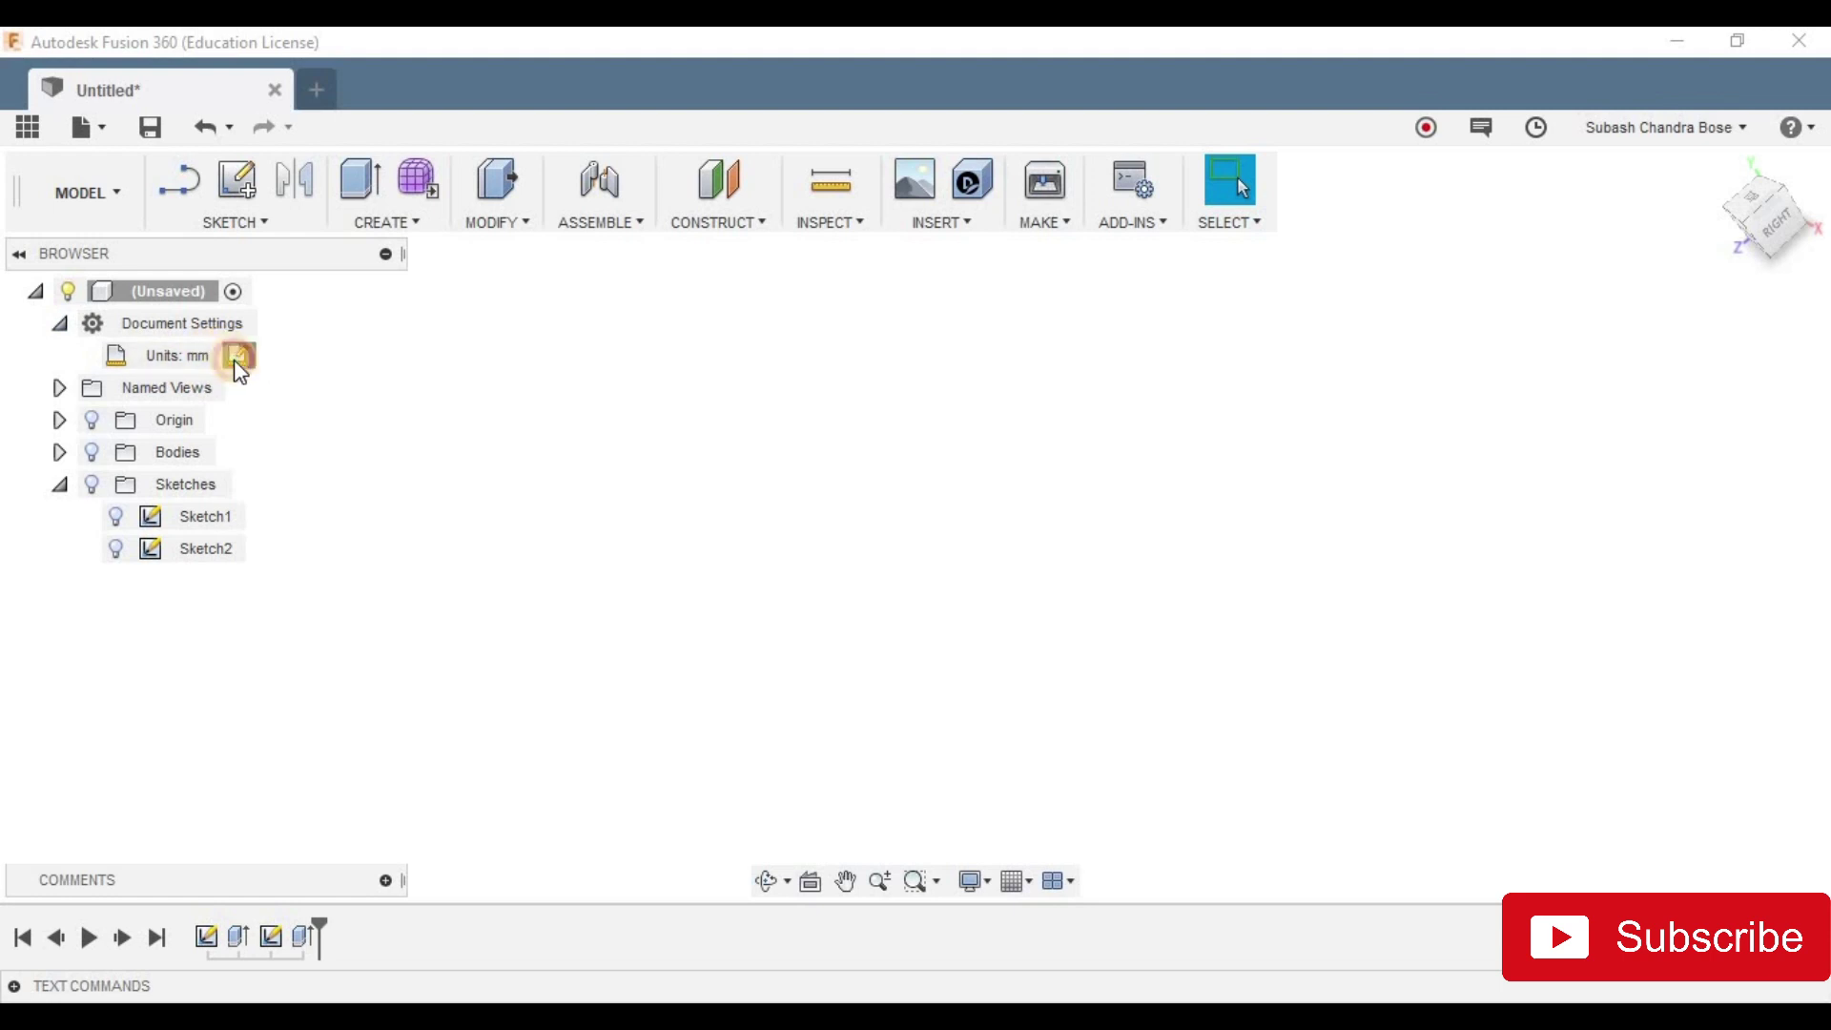
{"action": "left_click", "coordinate": [1769, 418]}
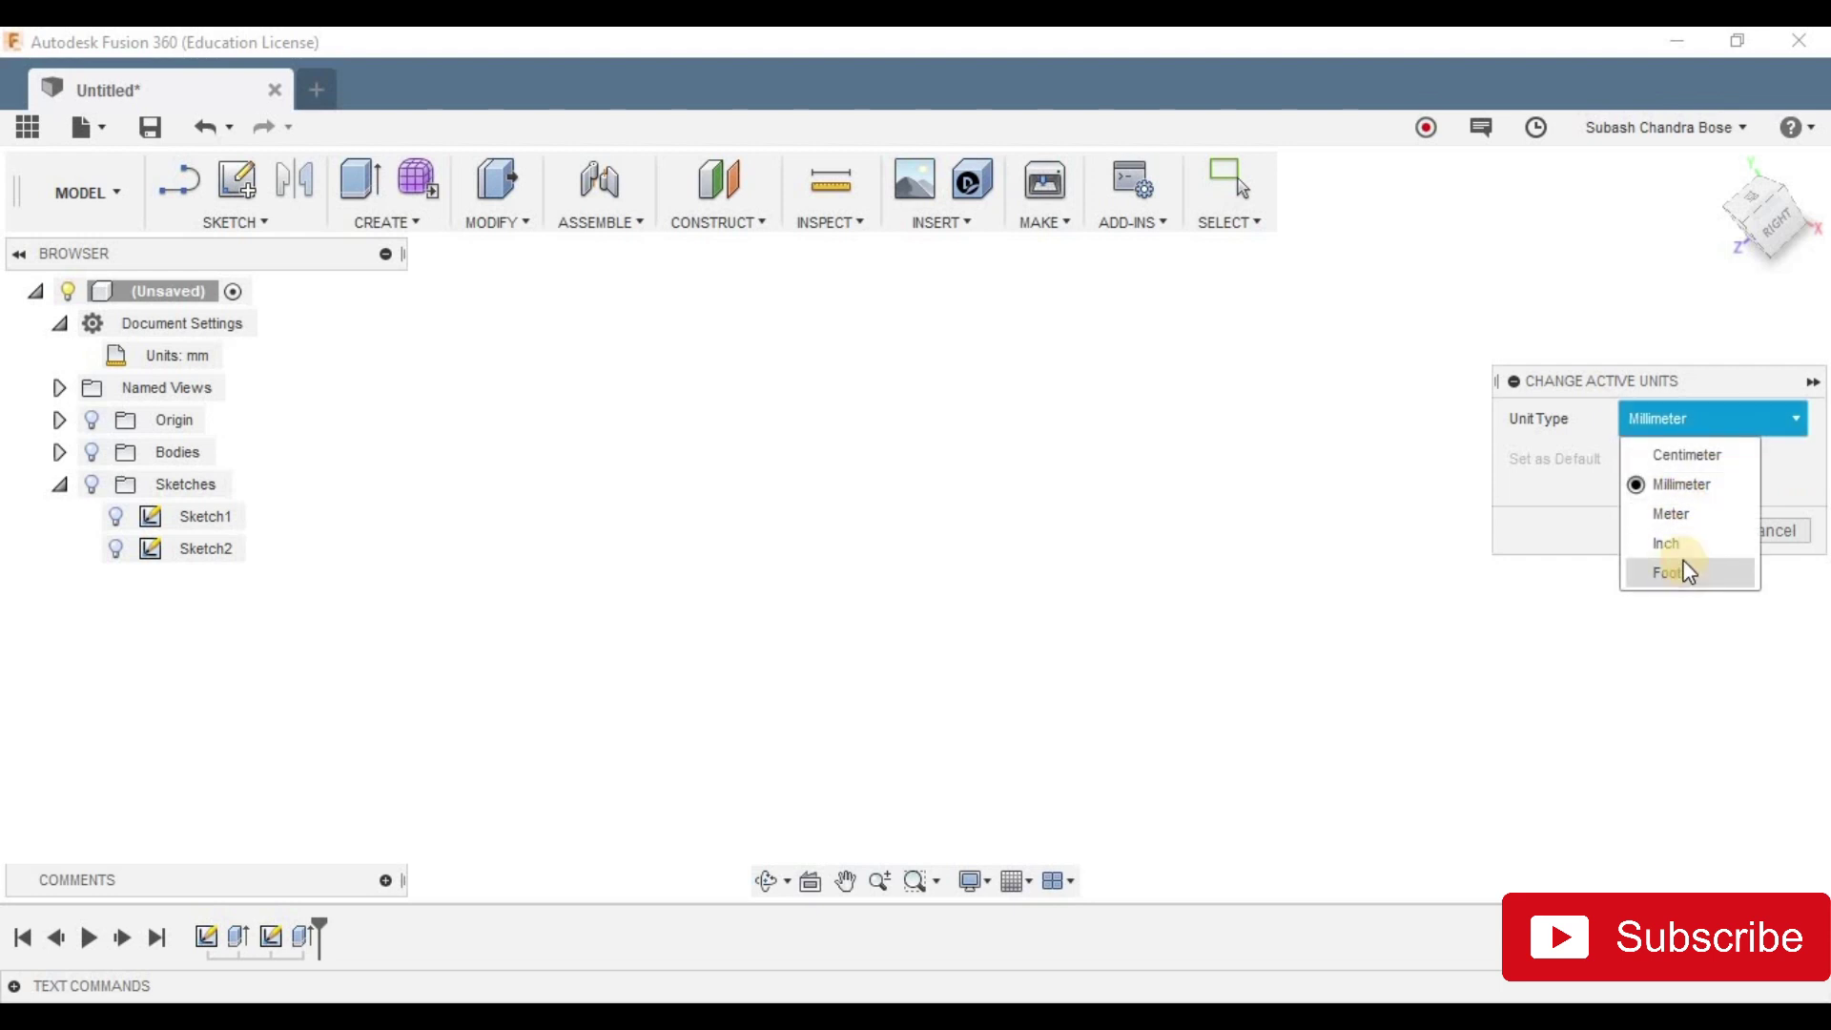
{"action": "left_click", "coordinate": [1516, 495]}
{"action": "left_click", "coordinate": [1775, 534]}
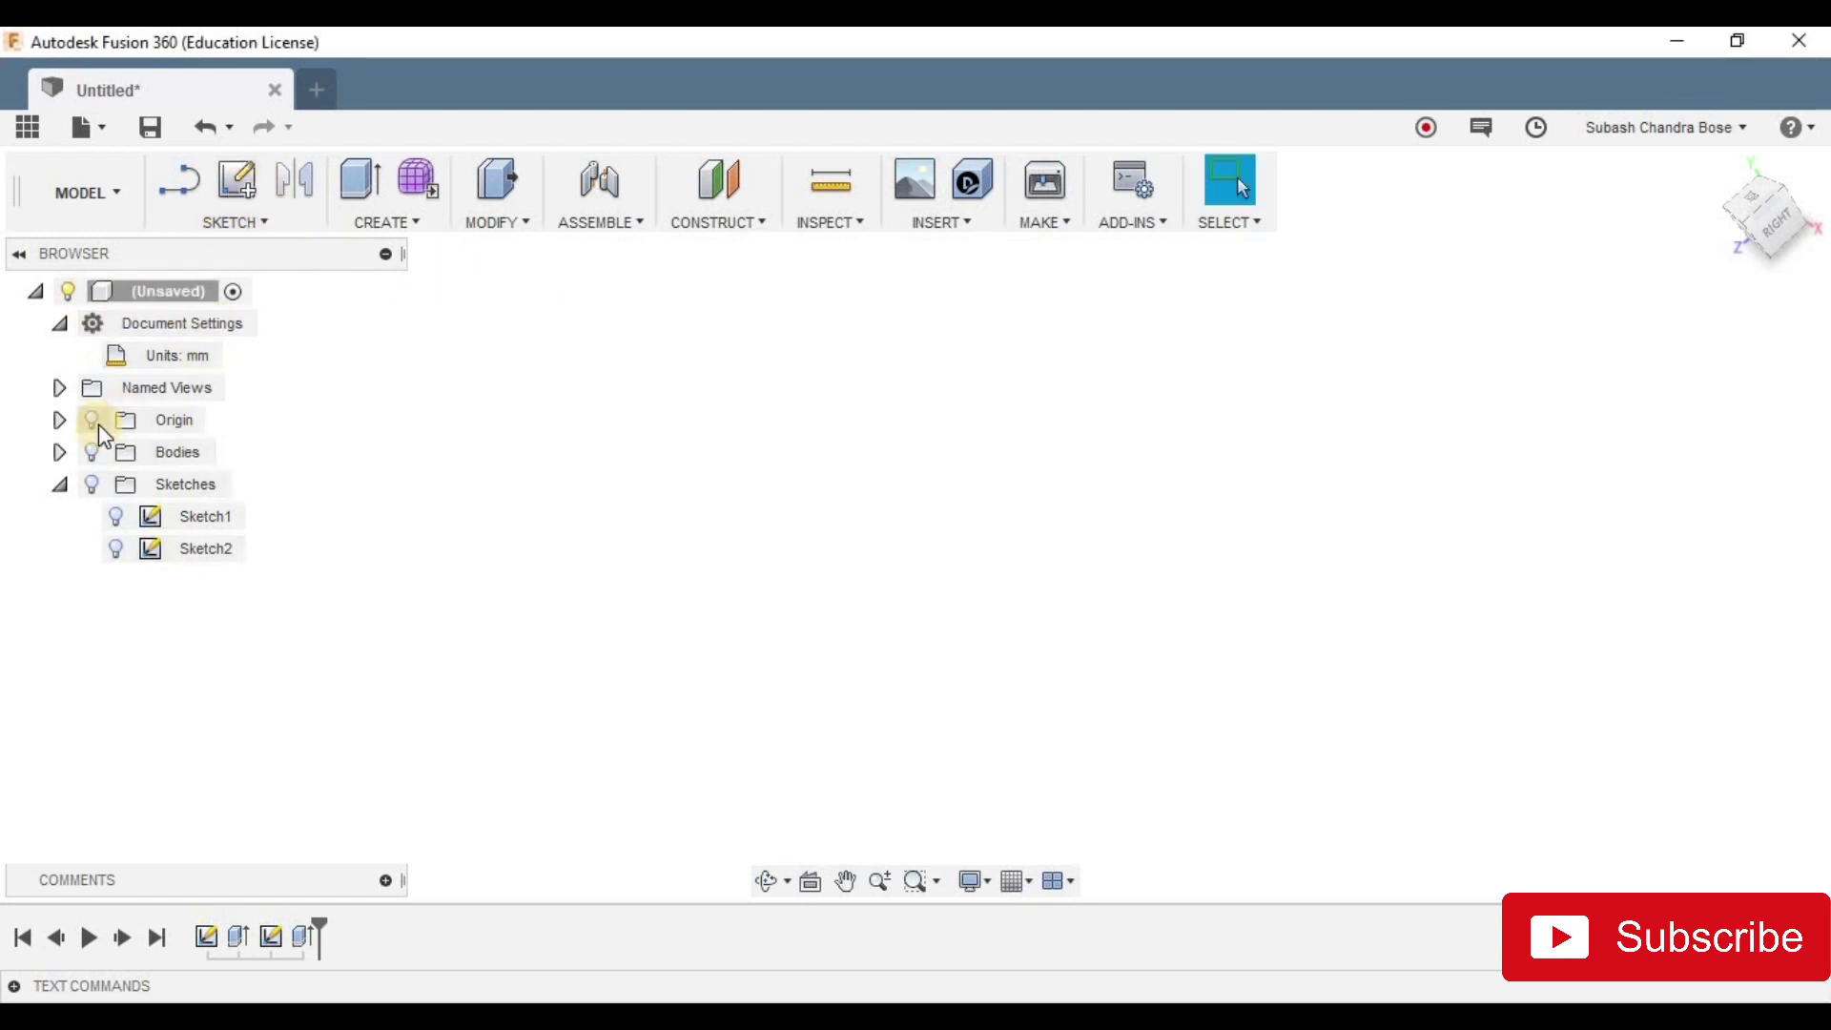
Step: Make the bodies visible again and view the block and cylinder from the front
{"action": "left_click", "coordinate": [91, 452]}
{"action": "scroll", "coordinate": [1075, 683], "scroll_direction": "up", "scroll_amount": 3}
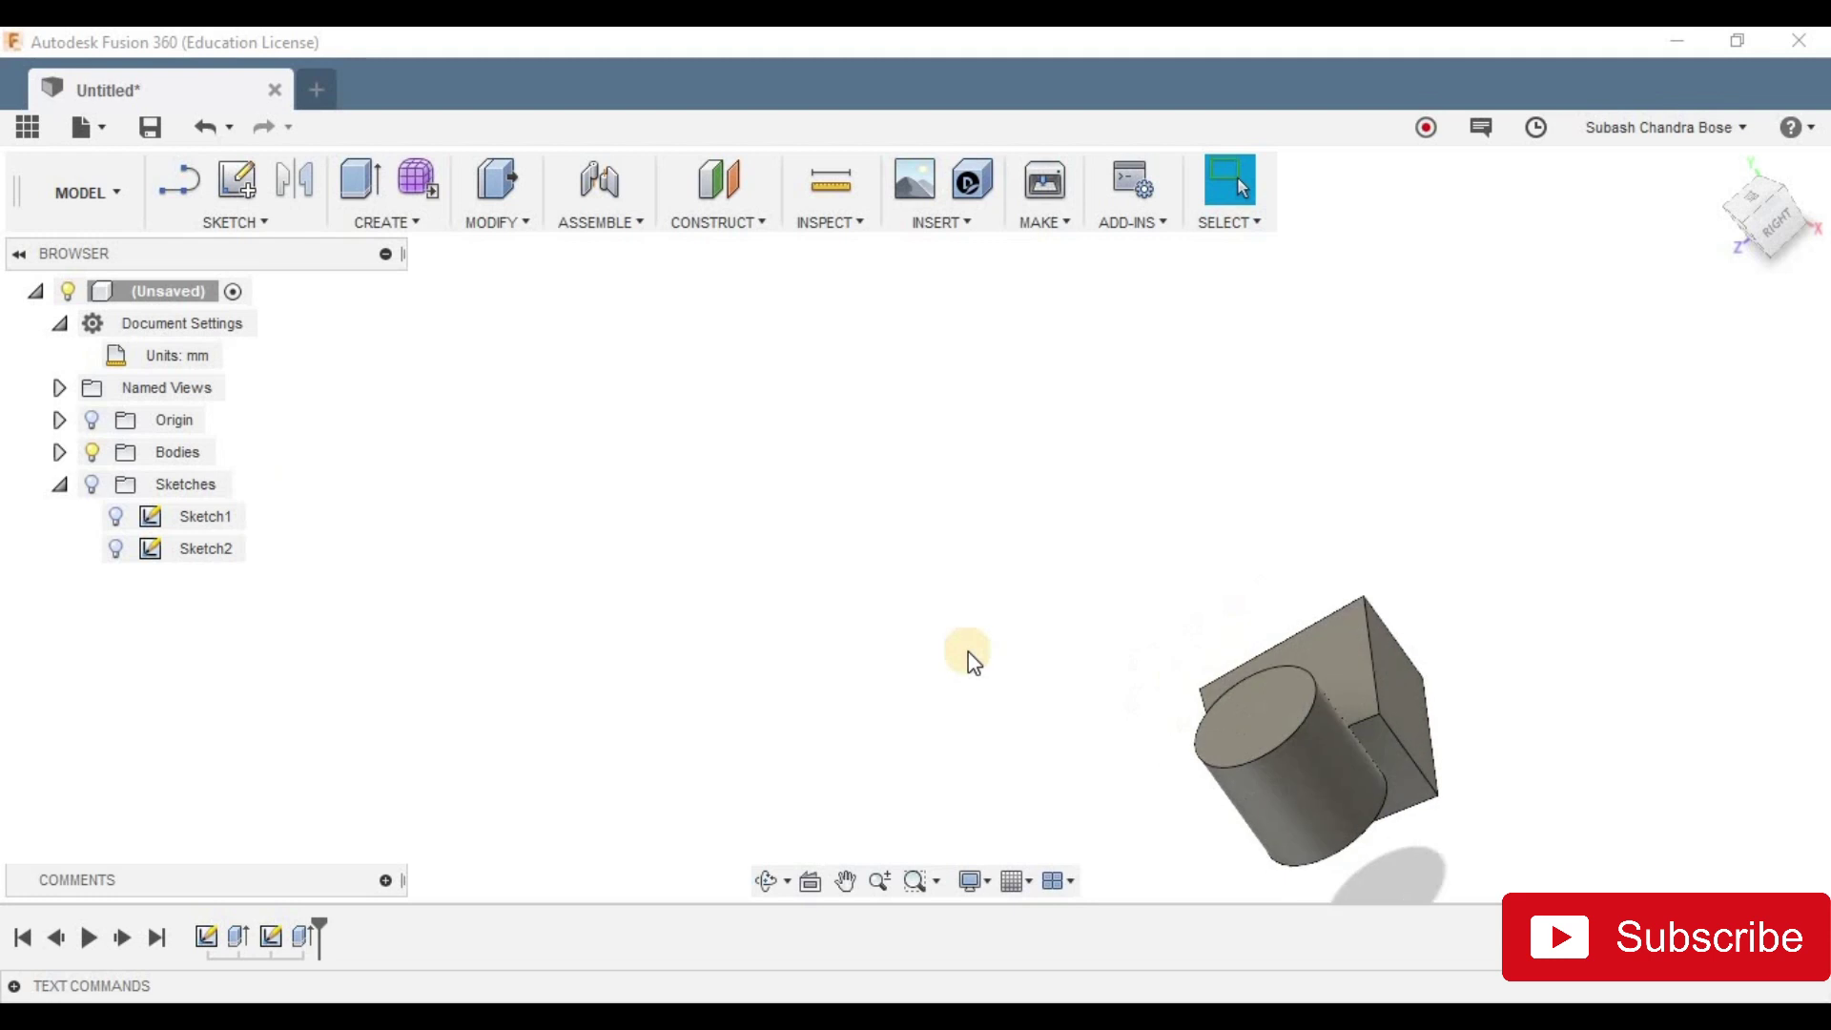
{"action": "middle_click_drag", "start_coordinate": [1249, 875], "coordinate": [1777, 649], "text": "shift"}
{"action": "middle_click_drag", "start_coordinate": [1663, 666], "coordinate": [923, 642]}
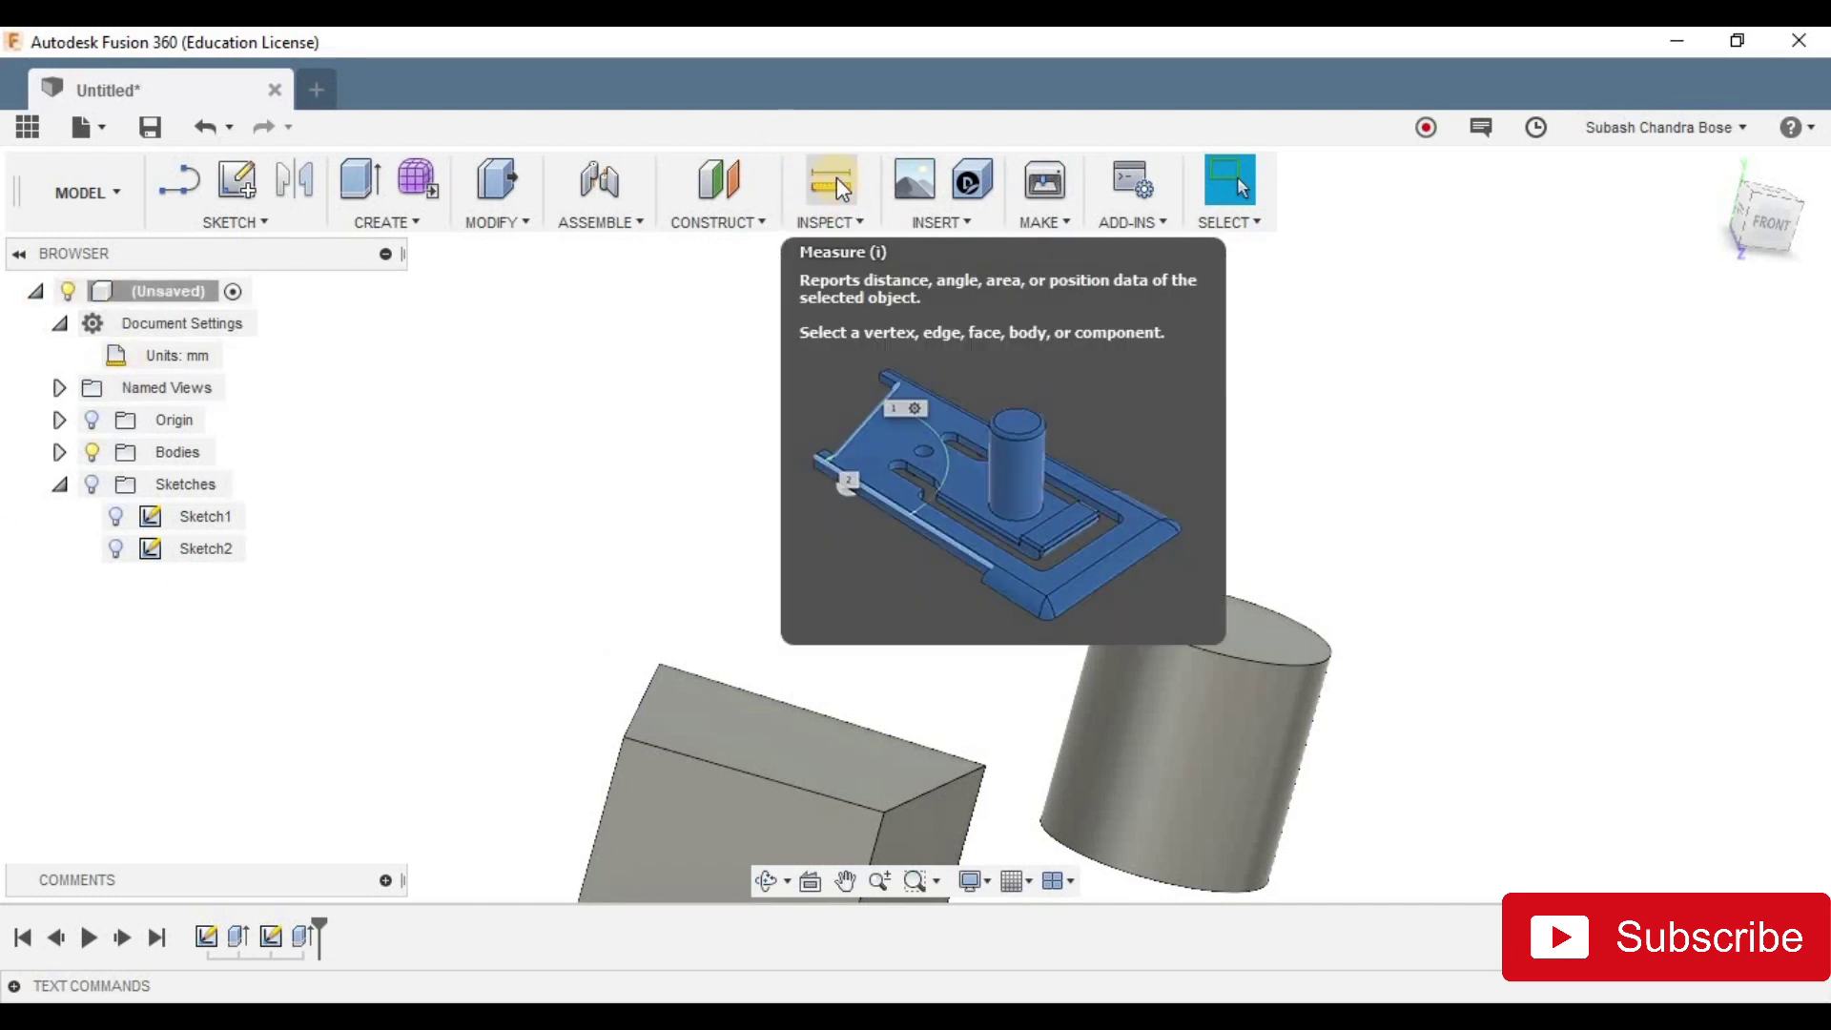
Step: Measure the distance between the cylinder's bottom and top circular edges
{"action": "left_click", "coordinate": [838, 177]}
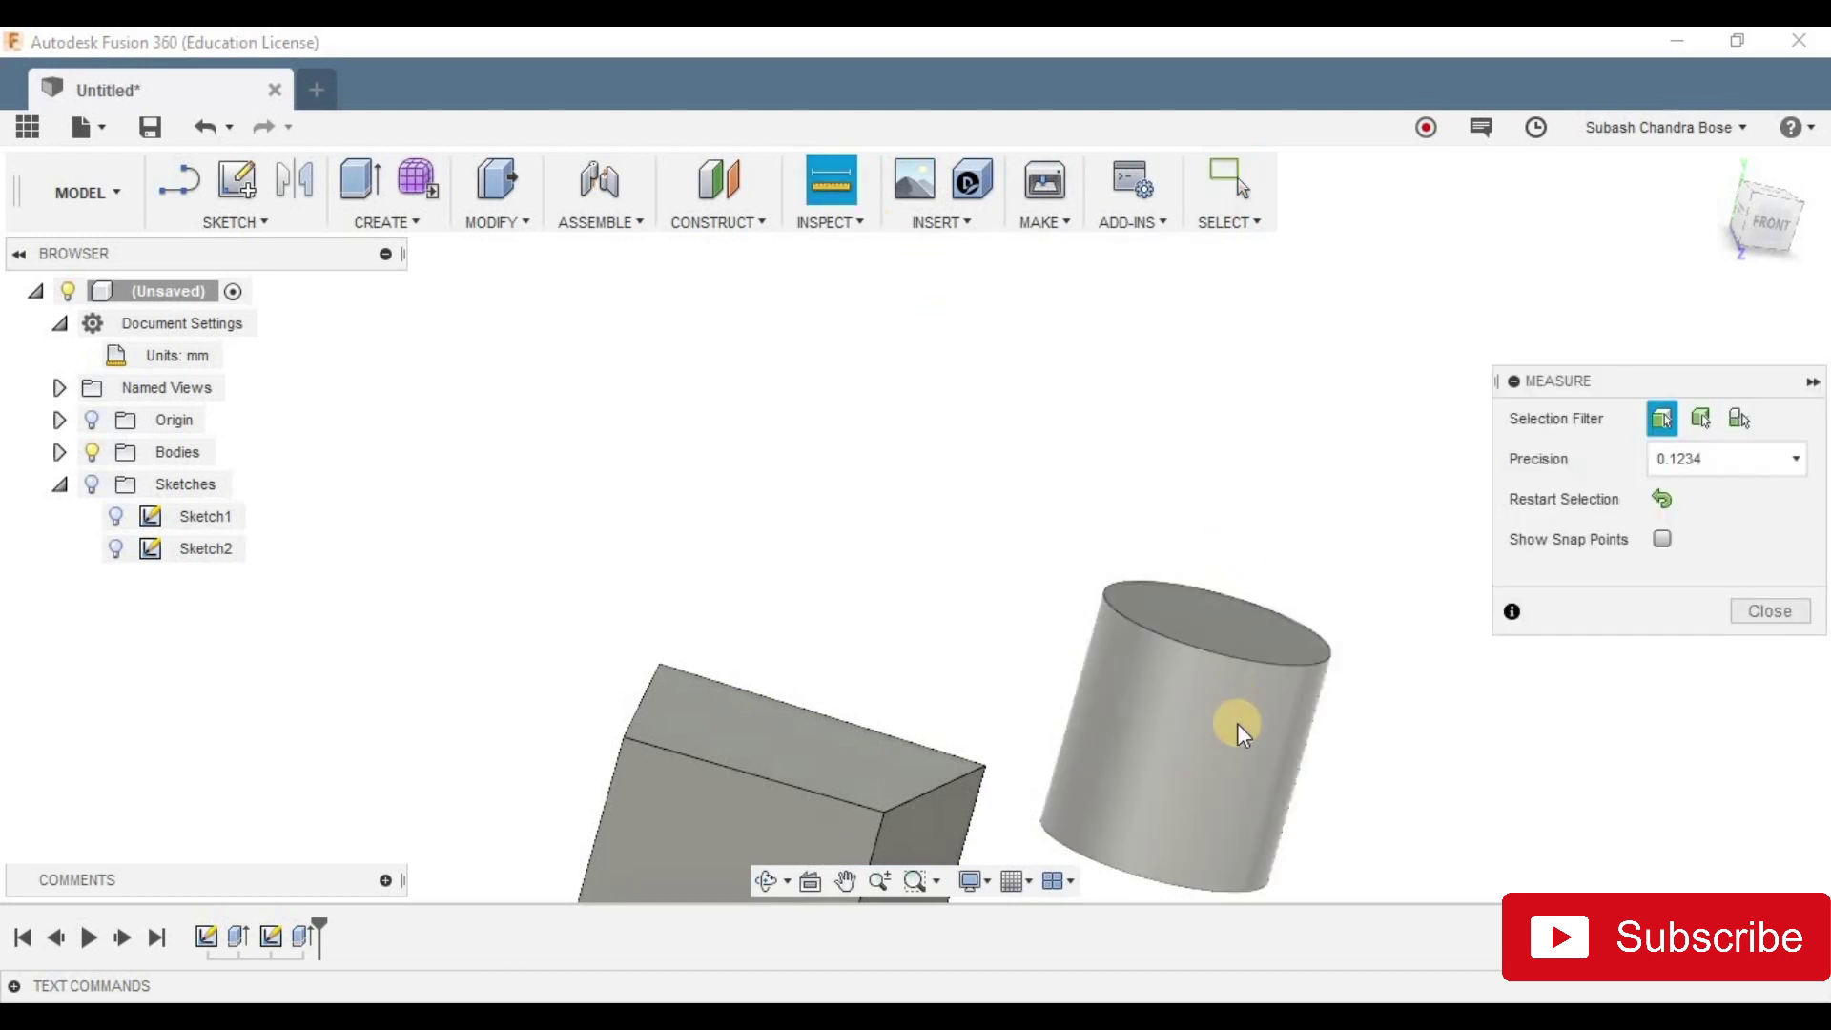
{"action": "left_click", "coordinate": [1188, 888]}
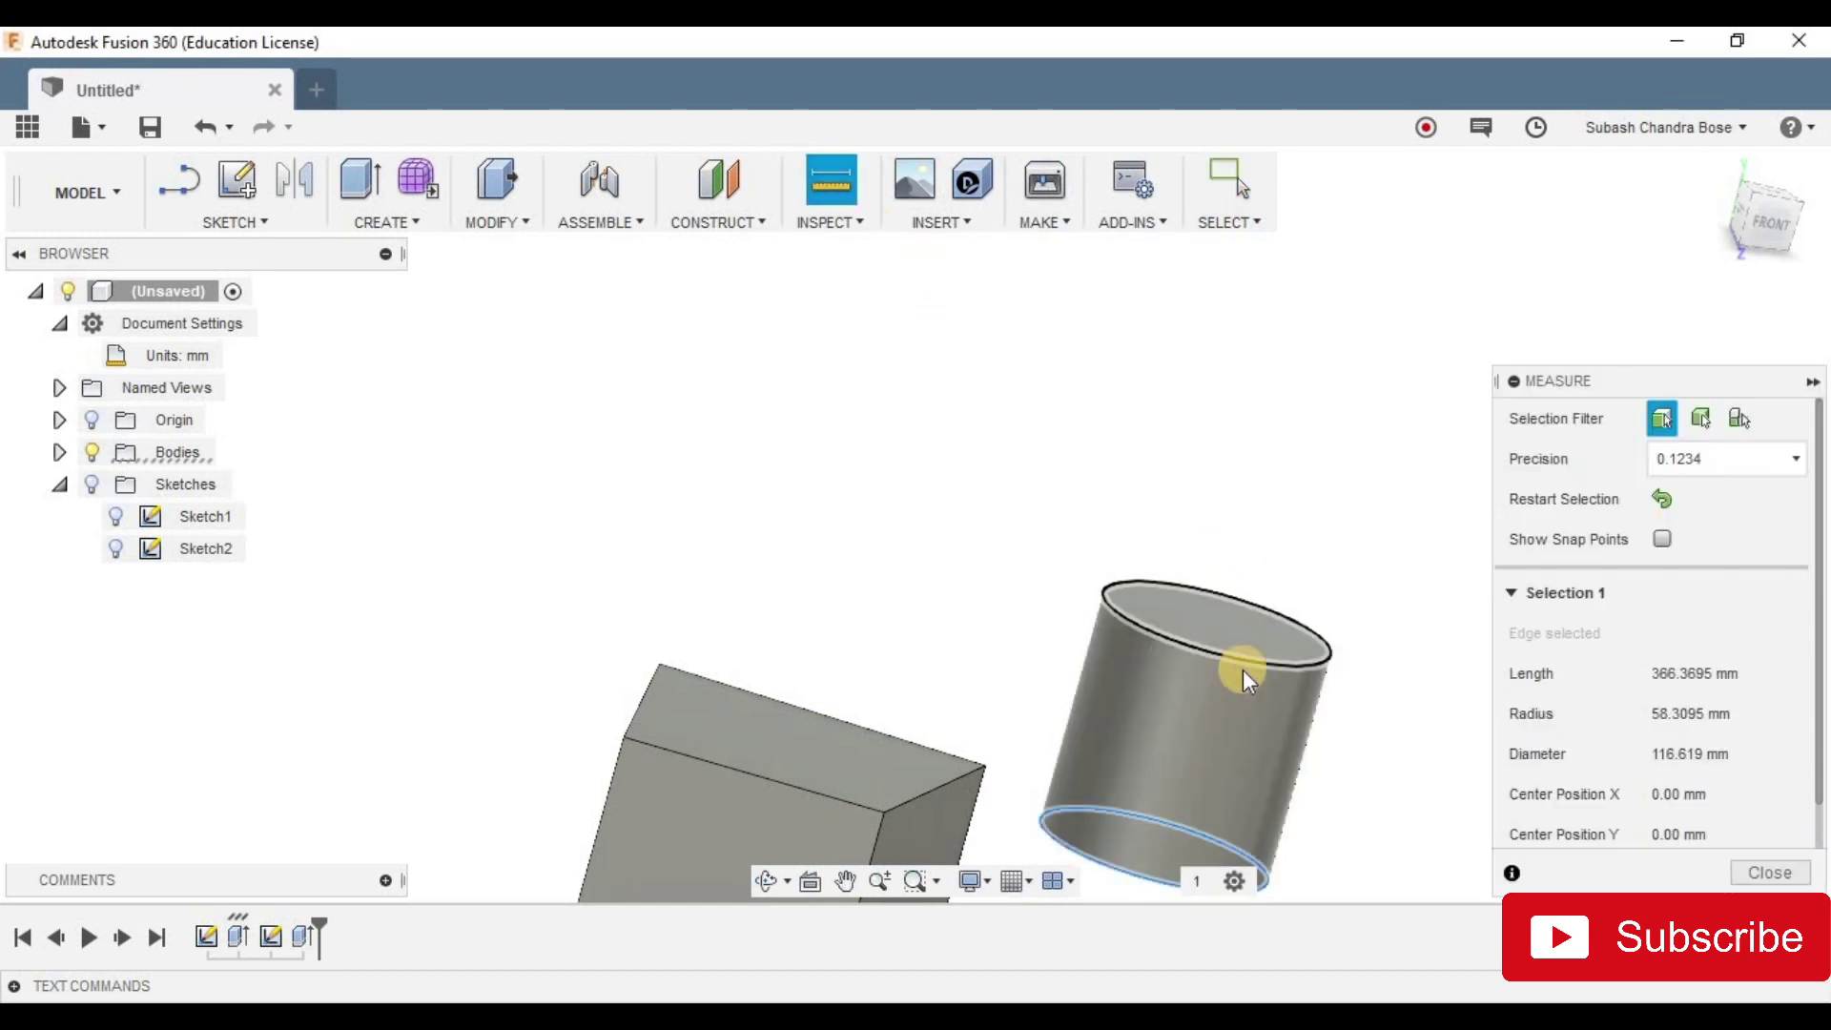
{"action": "left_click", "coordinate": [1241, 661]}
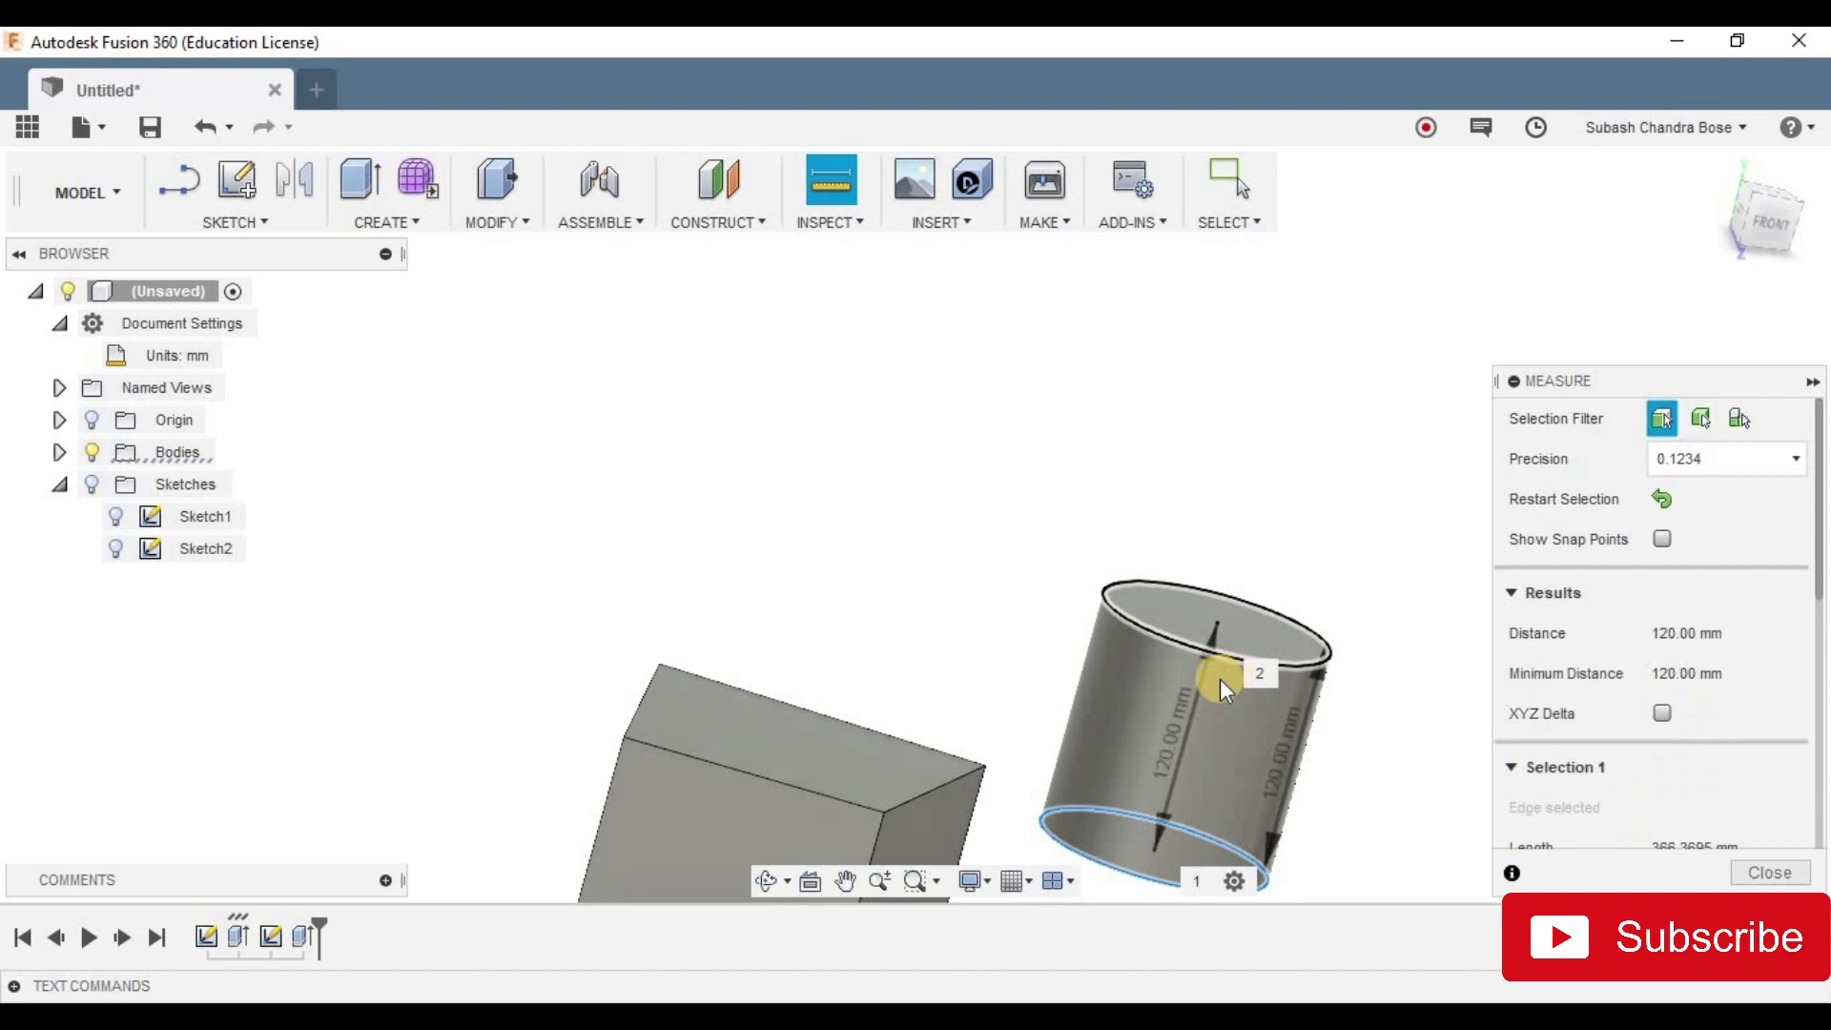
{"action": "scroll", "coordinate": [1120, 739], "scroll_direction": "down", "scroll_amount": 3}
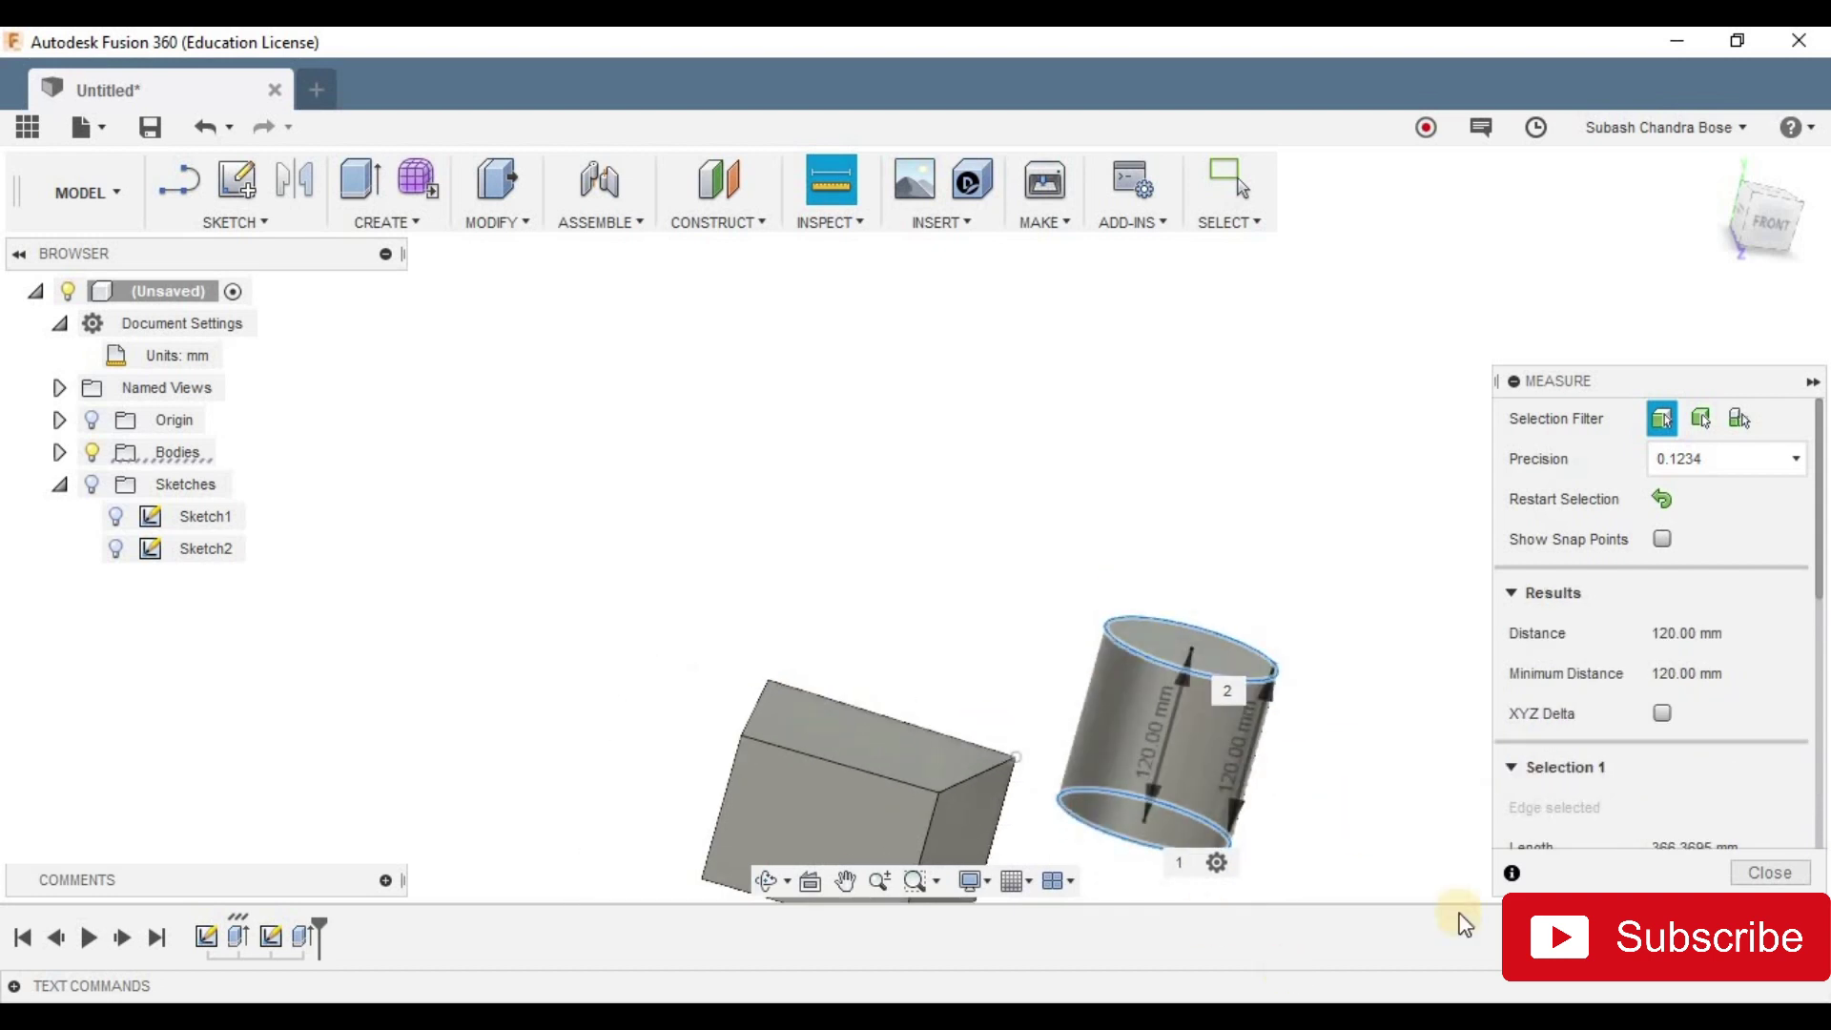
{"action": "left_click", "coordinate": [1770, 873]}
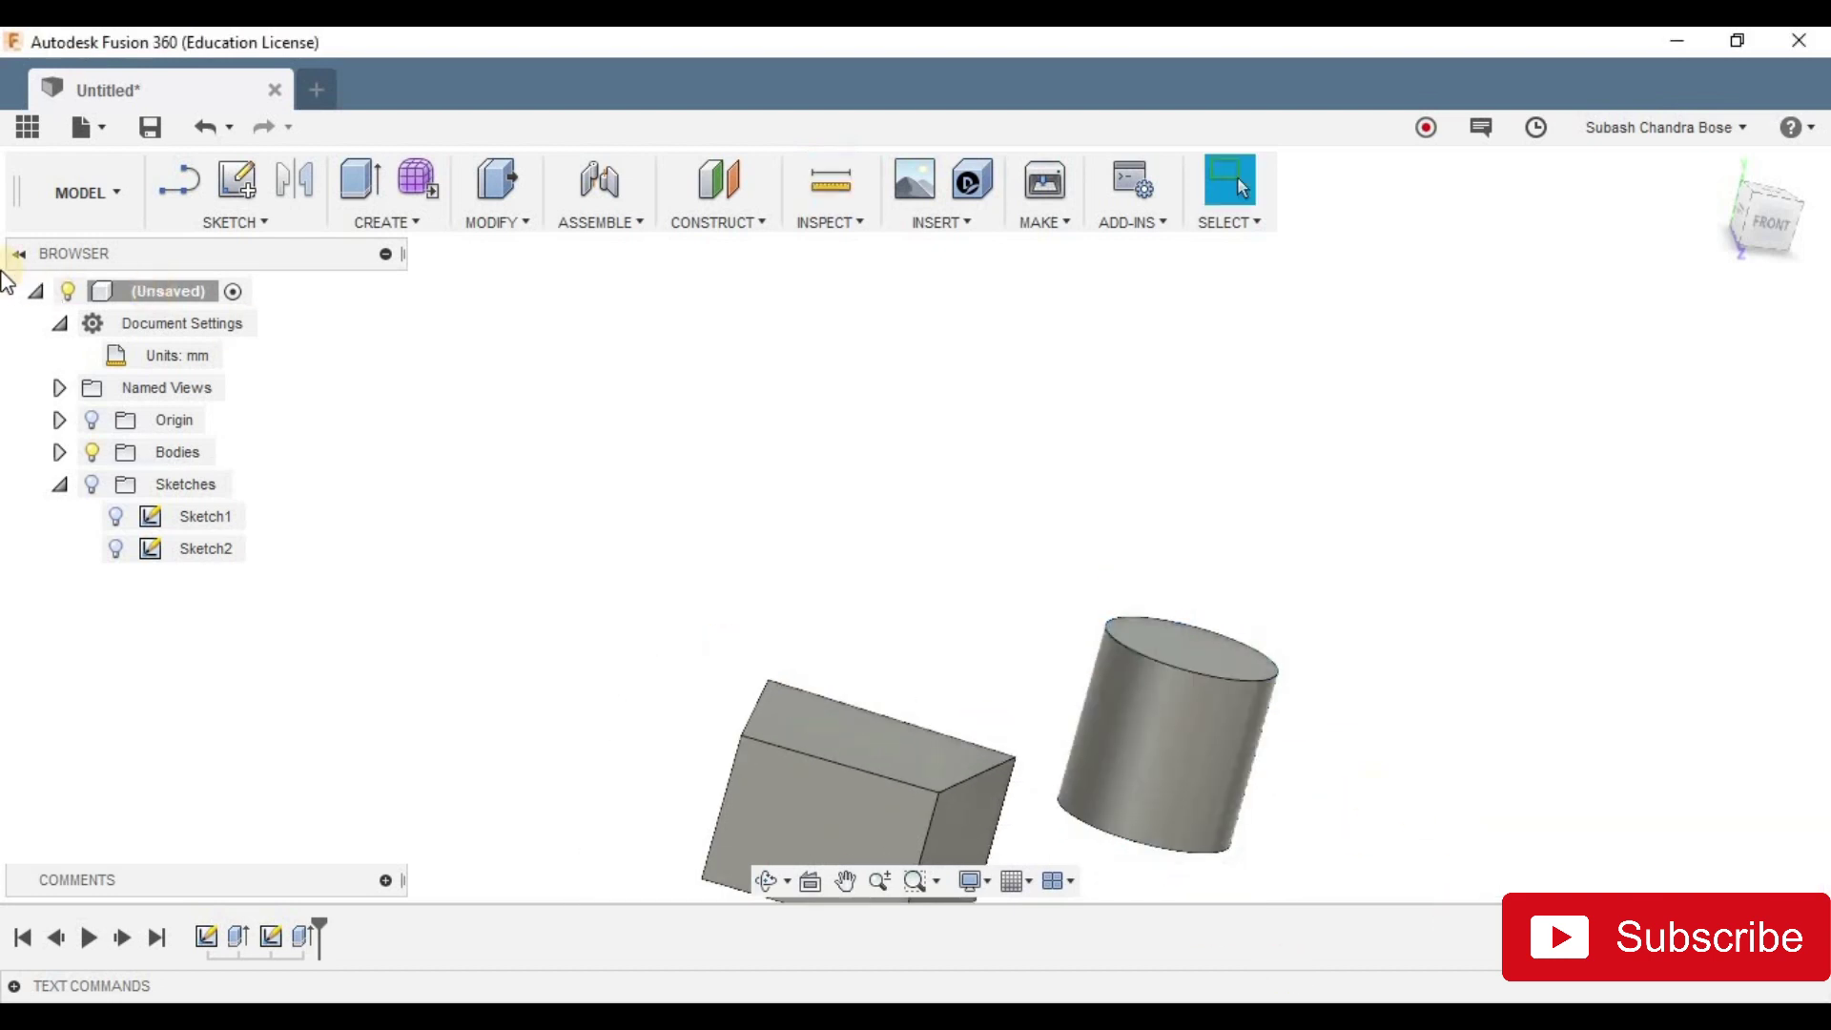
Step: Change the document's active units to Centimeter without setting them as default
{"action": "left_click", "coordinate": [233, 357]}
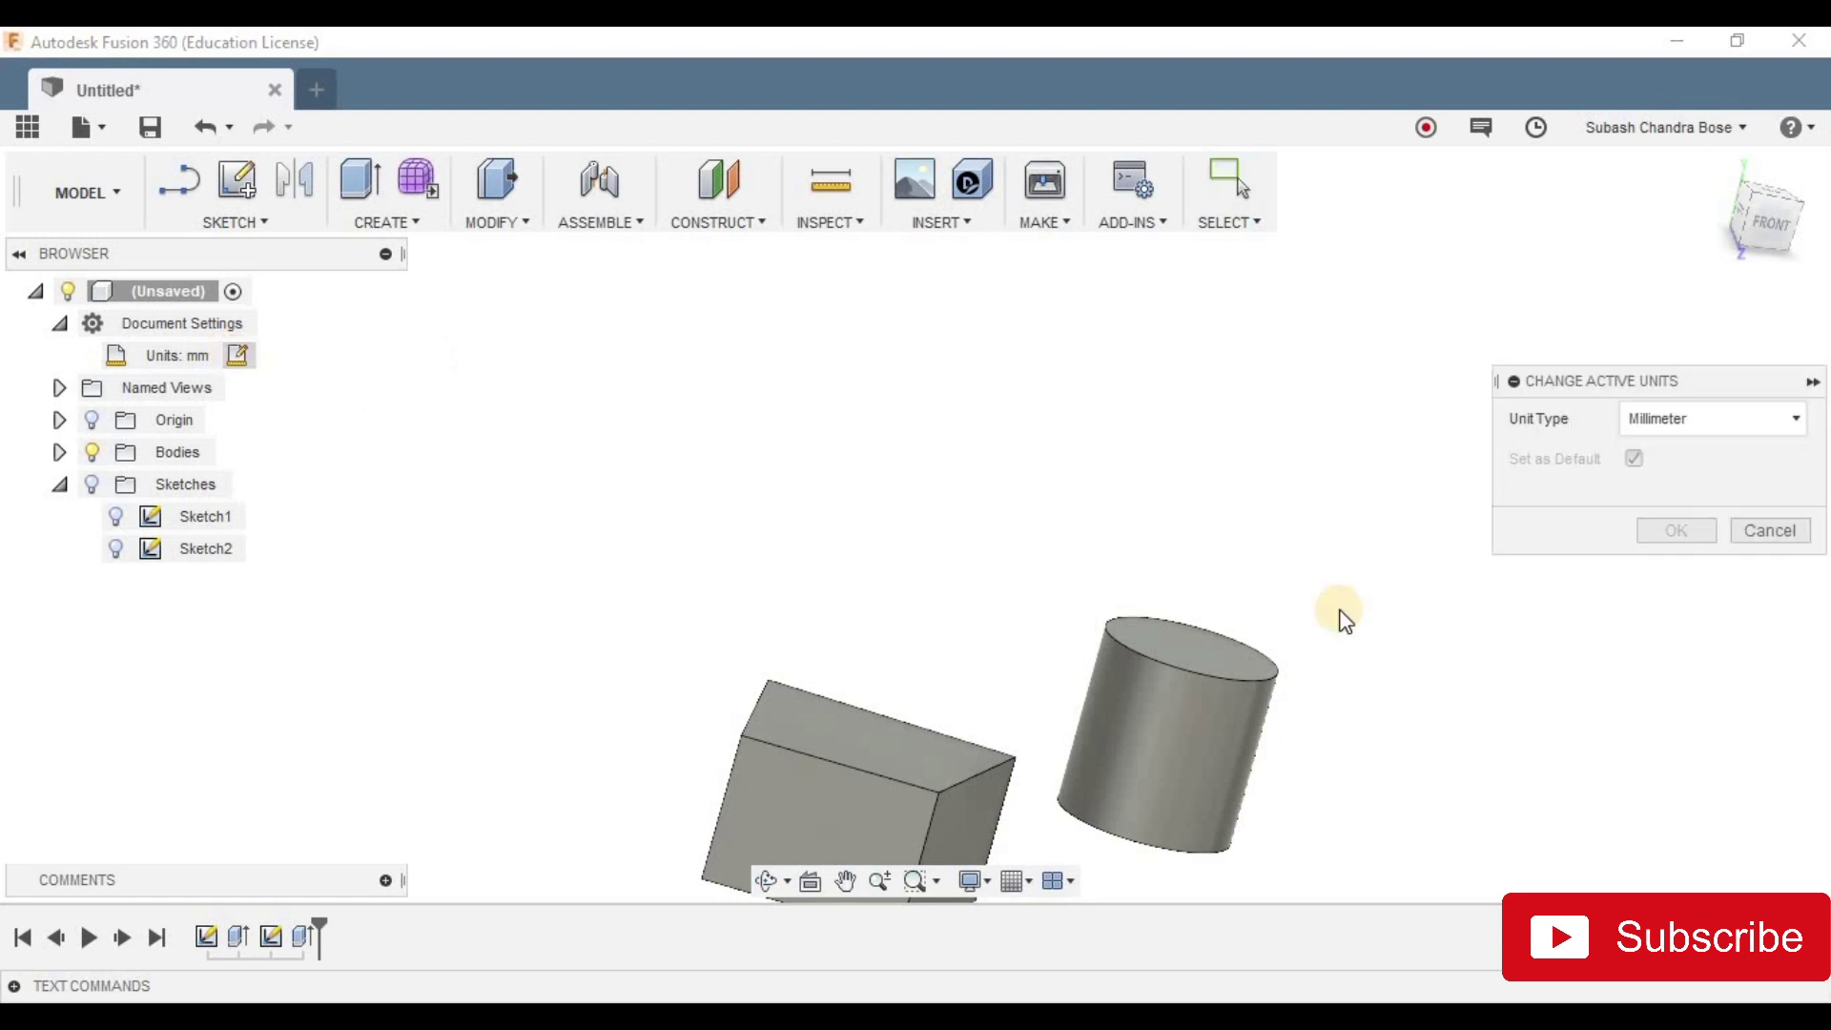
{"action": "left_click", "coordinate": [1797, 417]}
{"action": "left_click", "coordinate": [1703, 453]}
{"action": "left_click", "coordinate": [1684, 532]}
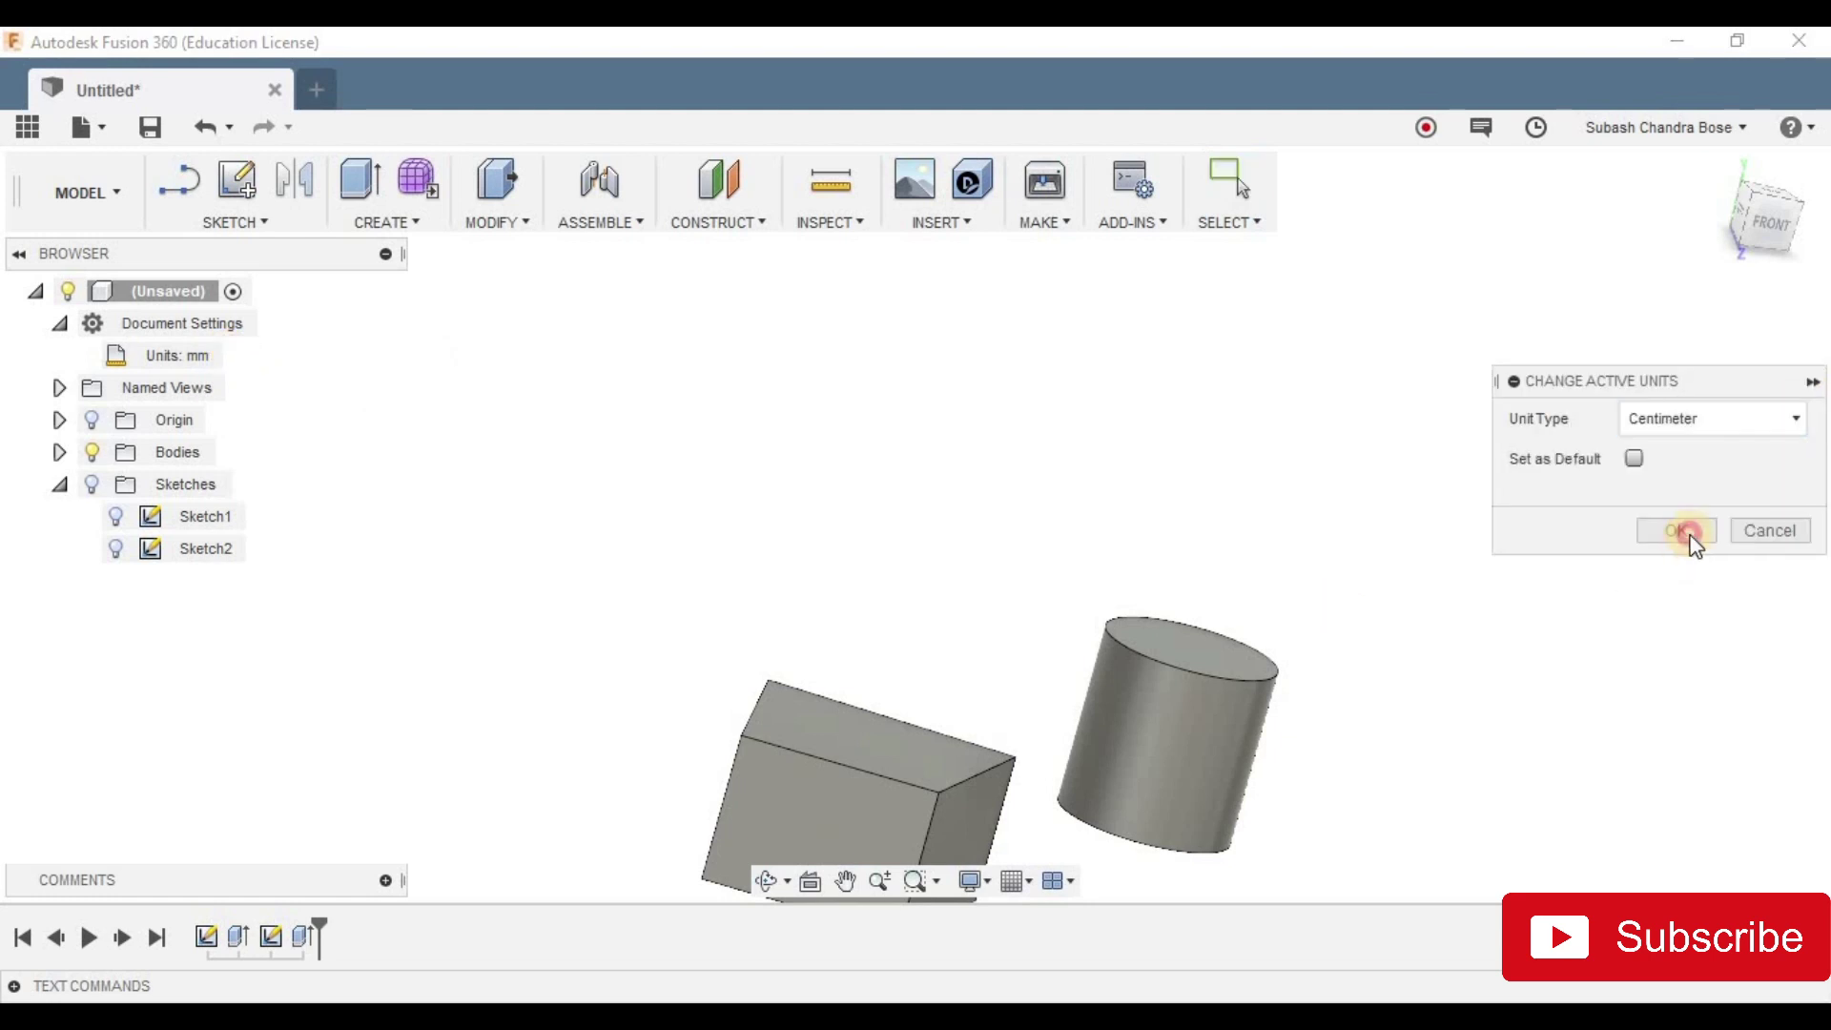
Step: Measure the cylinder's height between its two circular edges in centimeters and inspect the dimension up close
{"action": "left_click", "coordinate": [830, 181]}
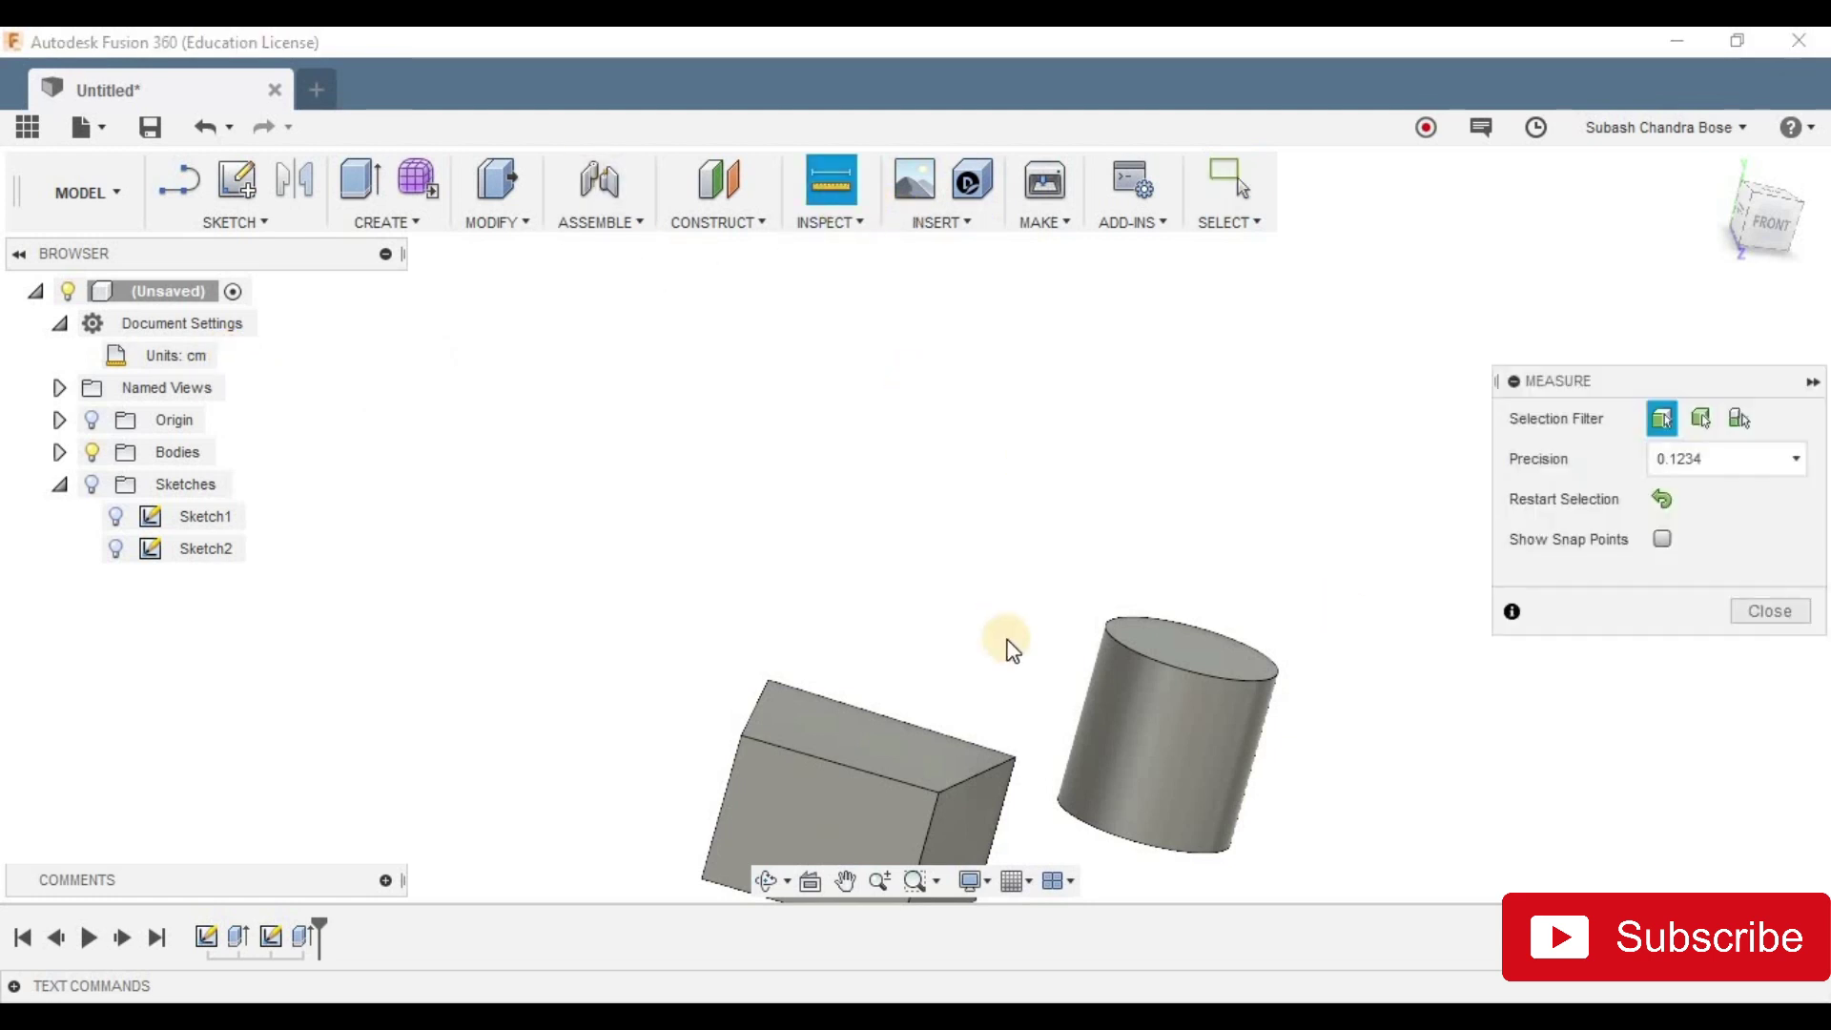
{"action": "left_click", "coordinate": [1119, 837]}
{"action": "left_click", "coordinate": [1233, 682]}
{"action": "scroll", "coordinate": [1140, 758], "scroll_direction": "up", "scroll_amount": 3}
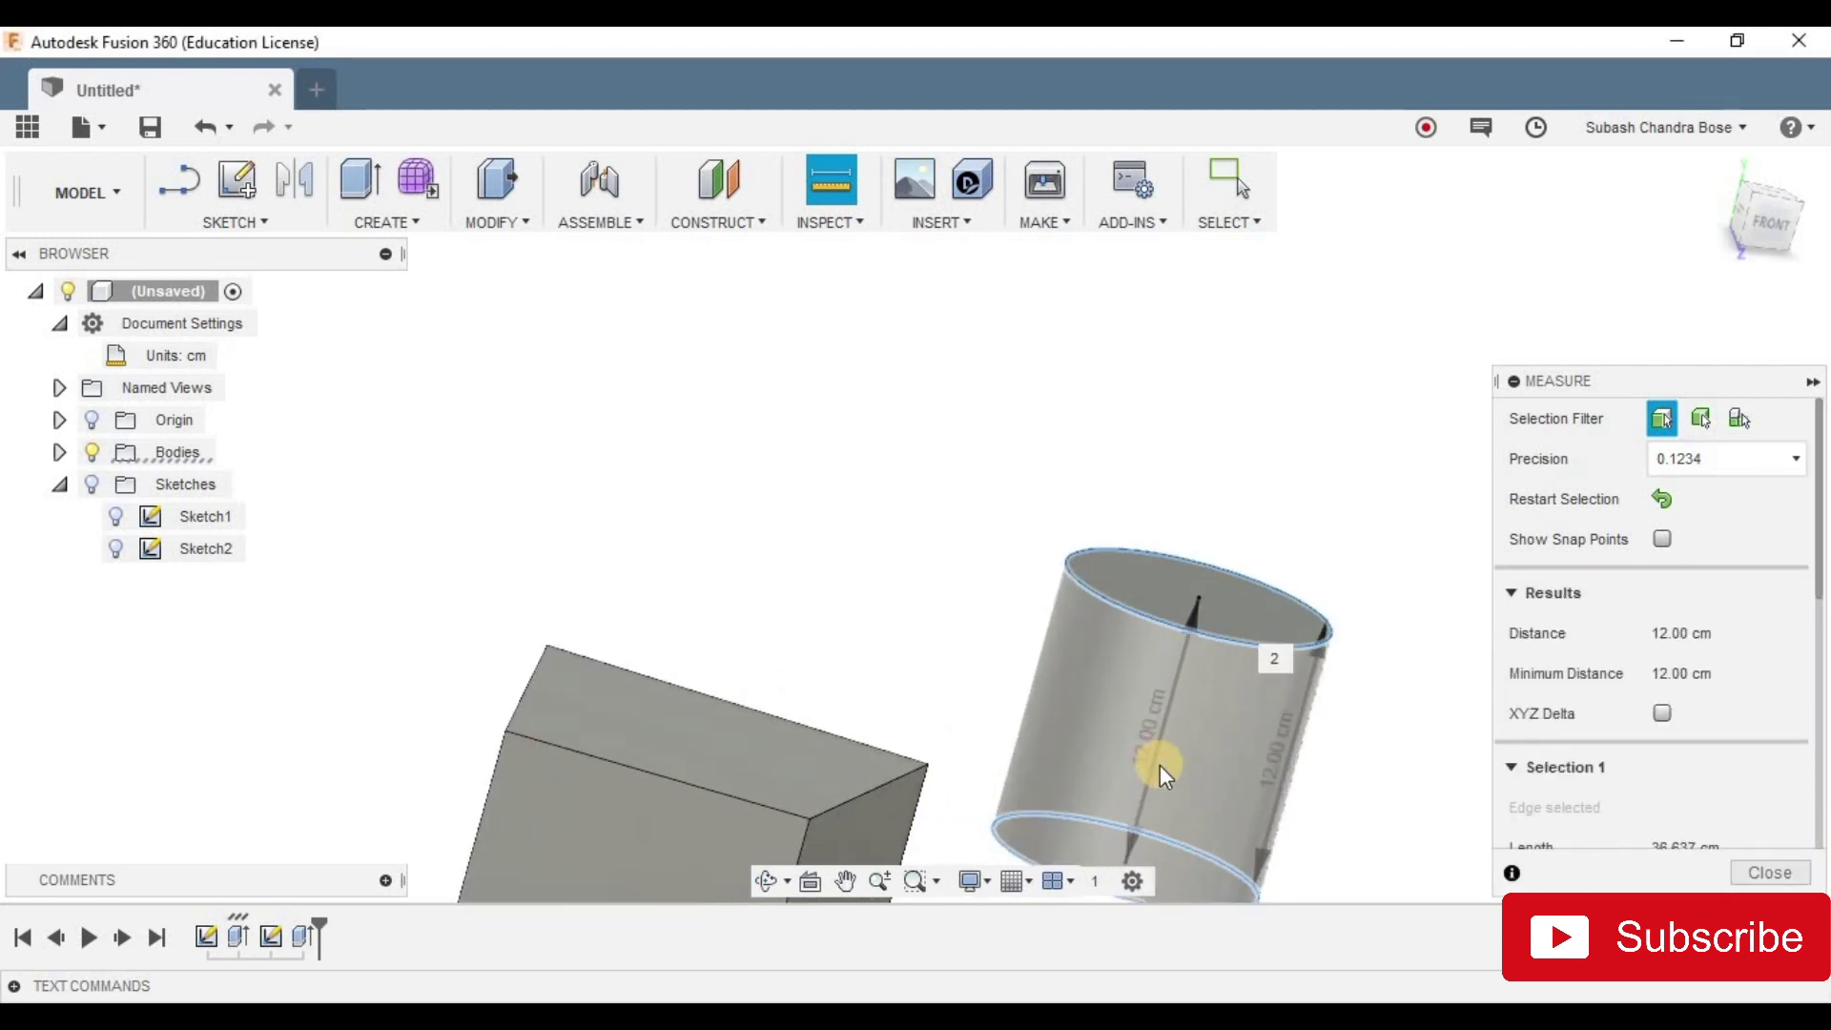
{"action": "scroll", "coordinate": [1157, 759], "scroll_direction": "down", "scroll_amount": 8}
{"action": "scroll", "coordinate": [1196, 763], "scroll_direction": "up", "scroll_amount": 5}
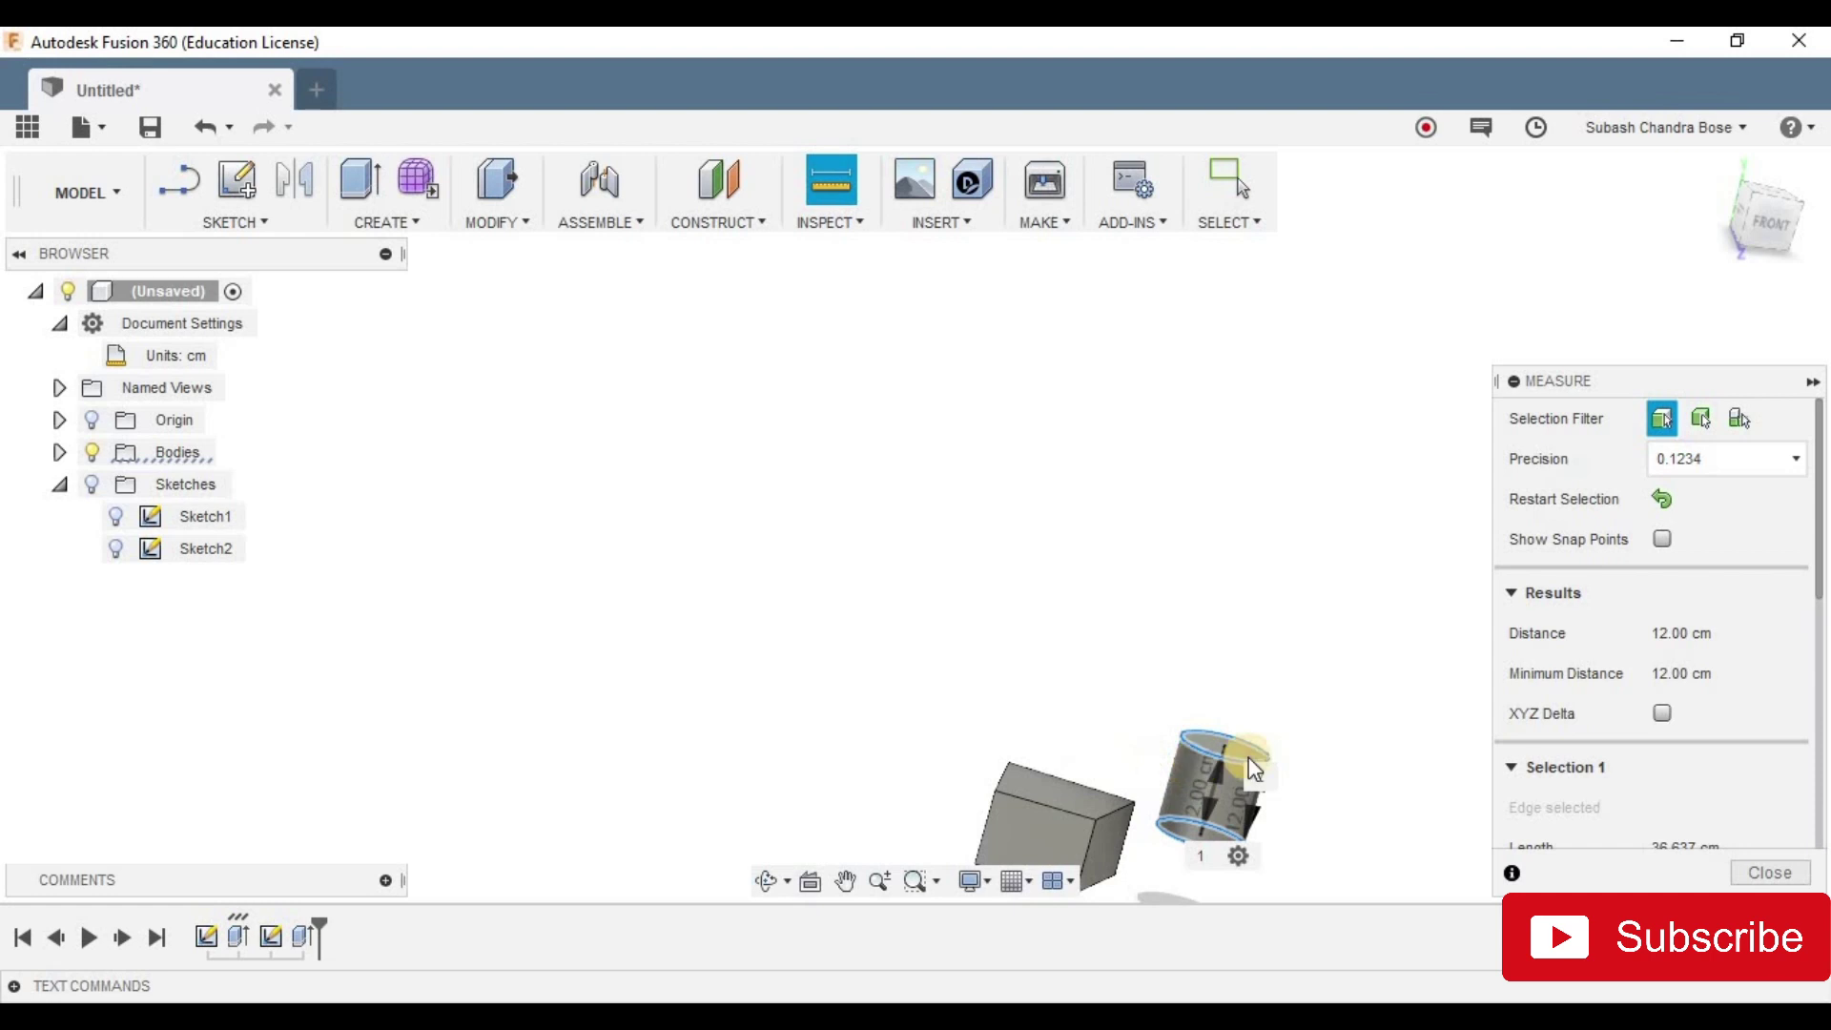
{"action": "middle_click_drag", "start_coordinate": [1240, 412], "coordinate": [1240, 410]}
{"action": "scroll", "coordinate": [1418, 838], "scroll_direction": "up", "scroll_amount": 3}
{"action": "scroll", "coordinate": [977, 654], "scroll_direction": "up", "scroll_amount": 3}
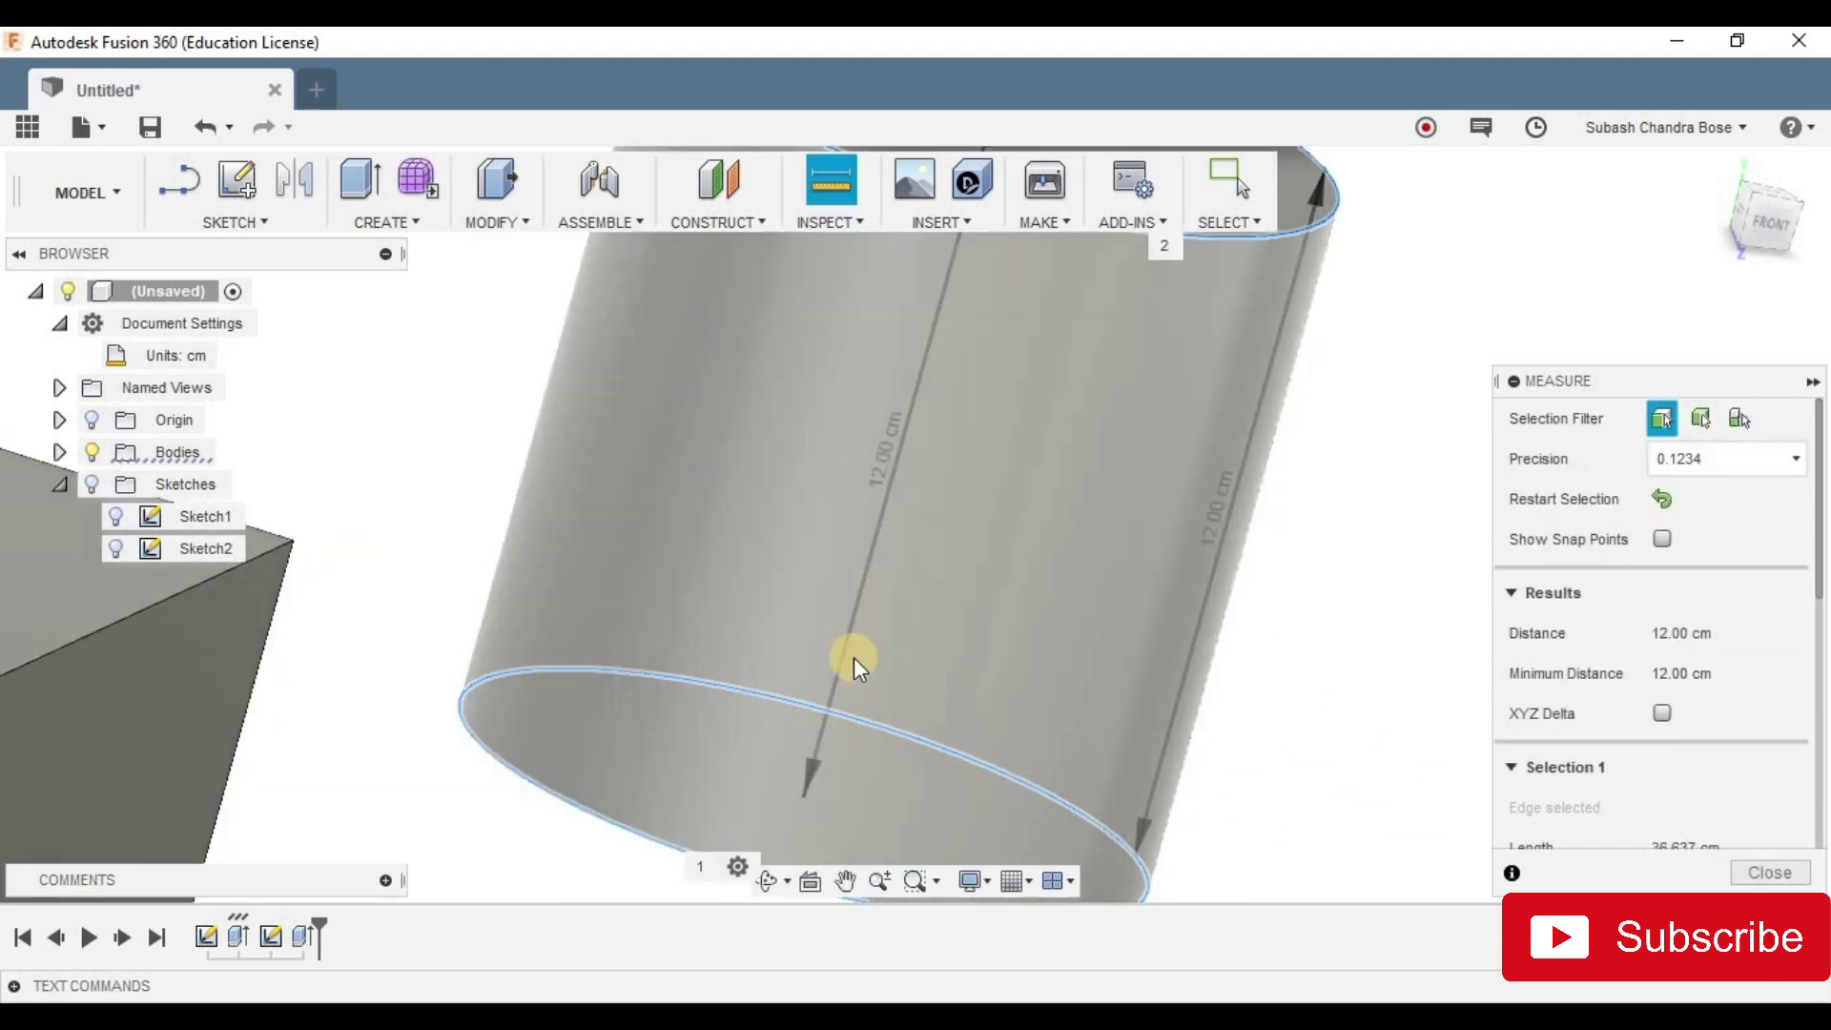
{"action": "scroll", "coordinate": [906, 494], "scroll_direction": "down", "scroll_amount": 2}
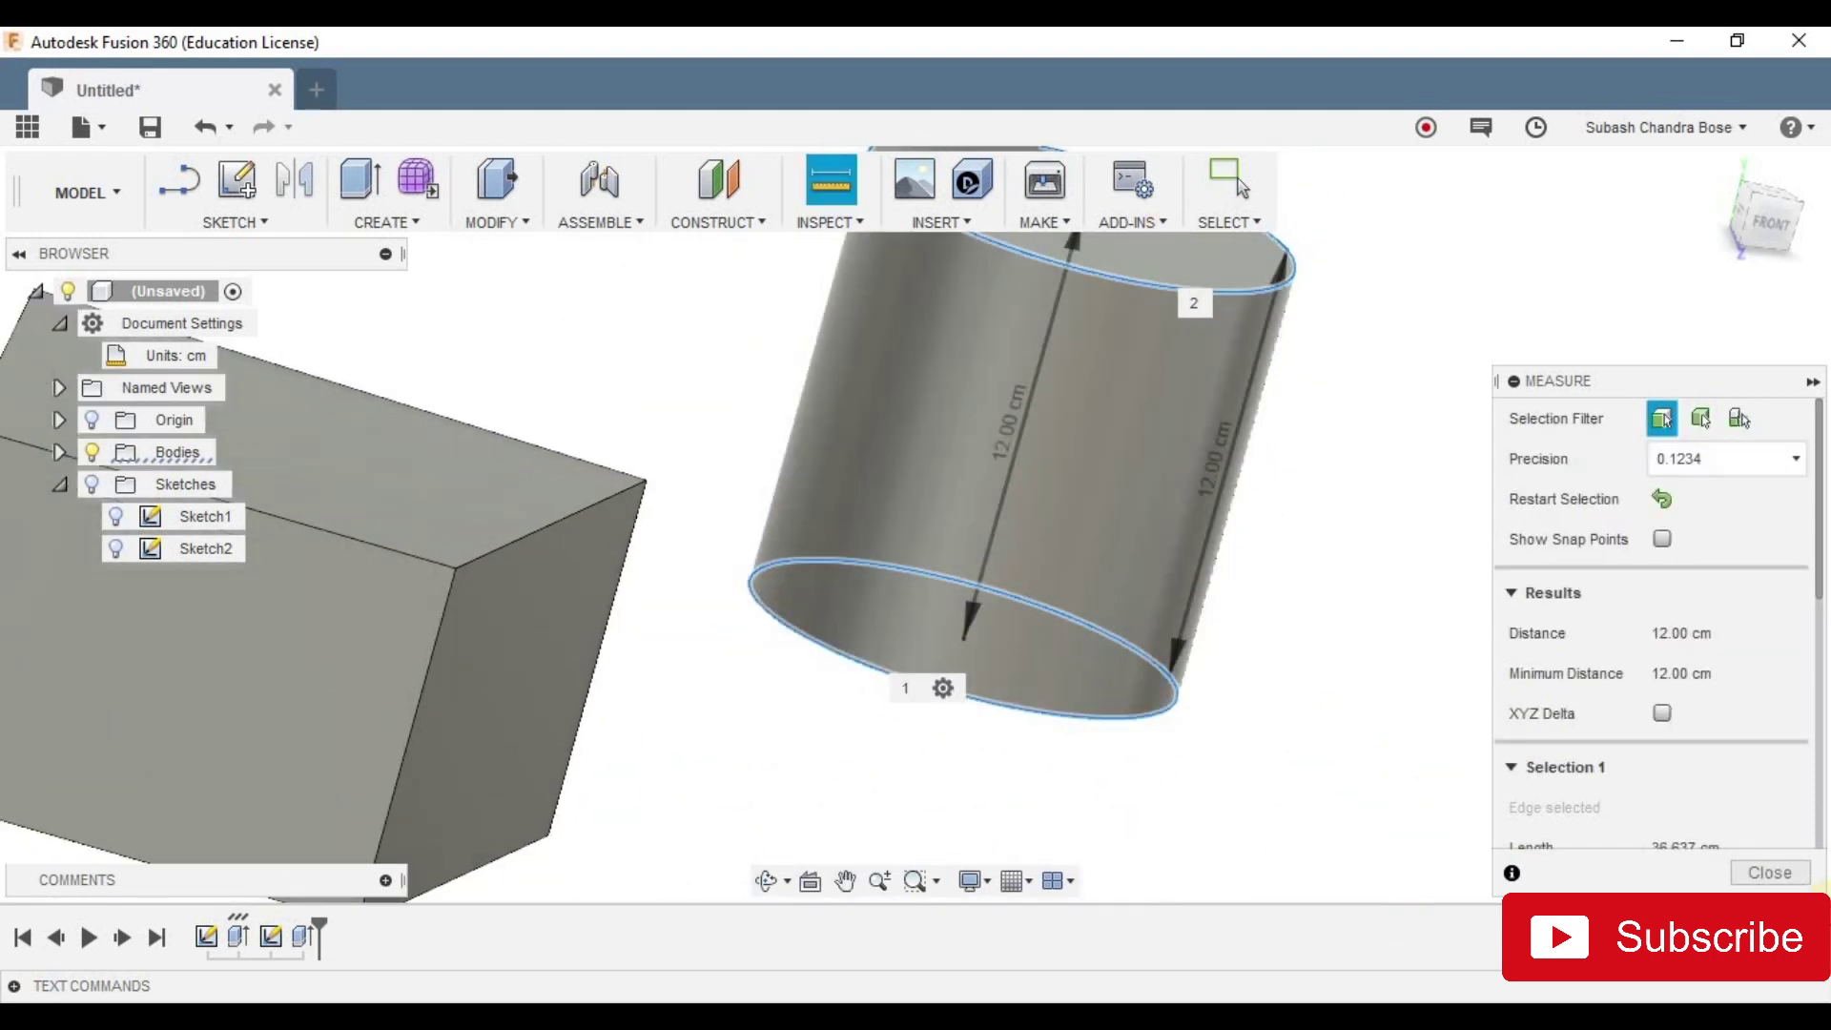
Step: Set the document's active units to Millimeter
{"action": "mouse_move", "coordinate": [210, 367]}
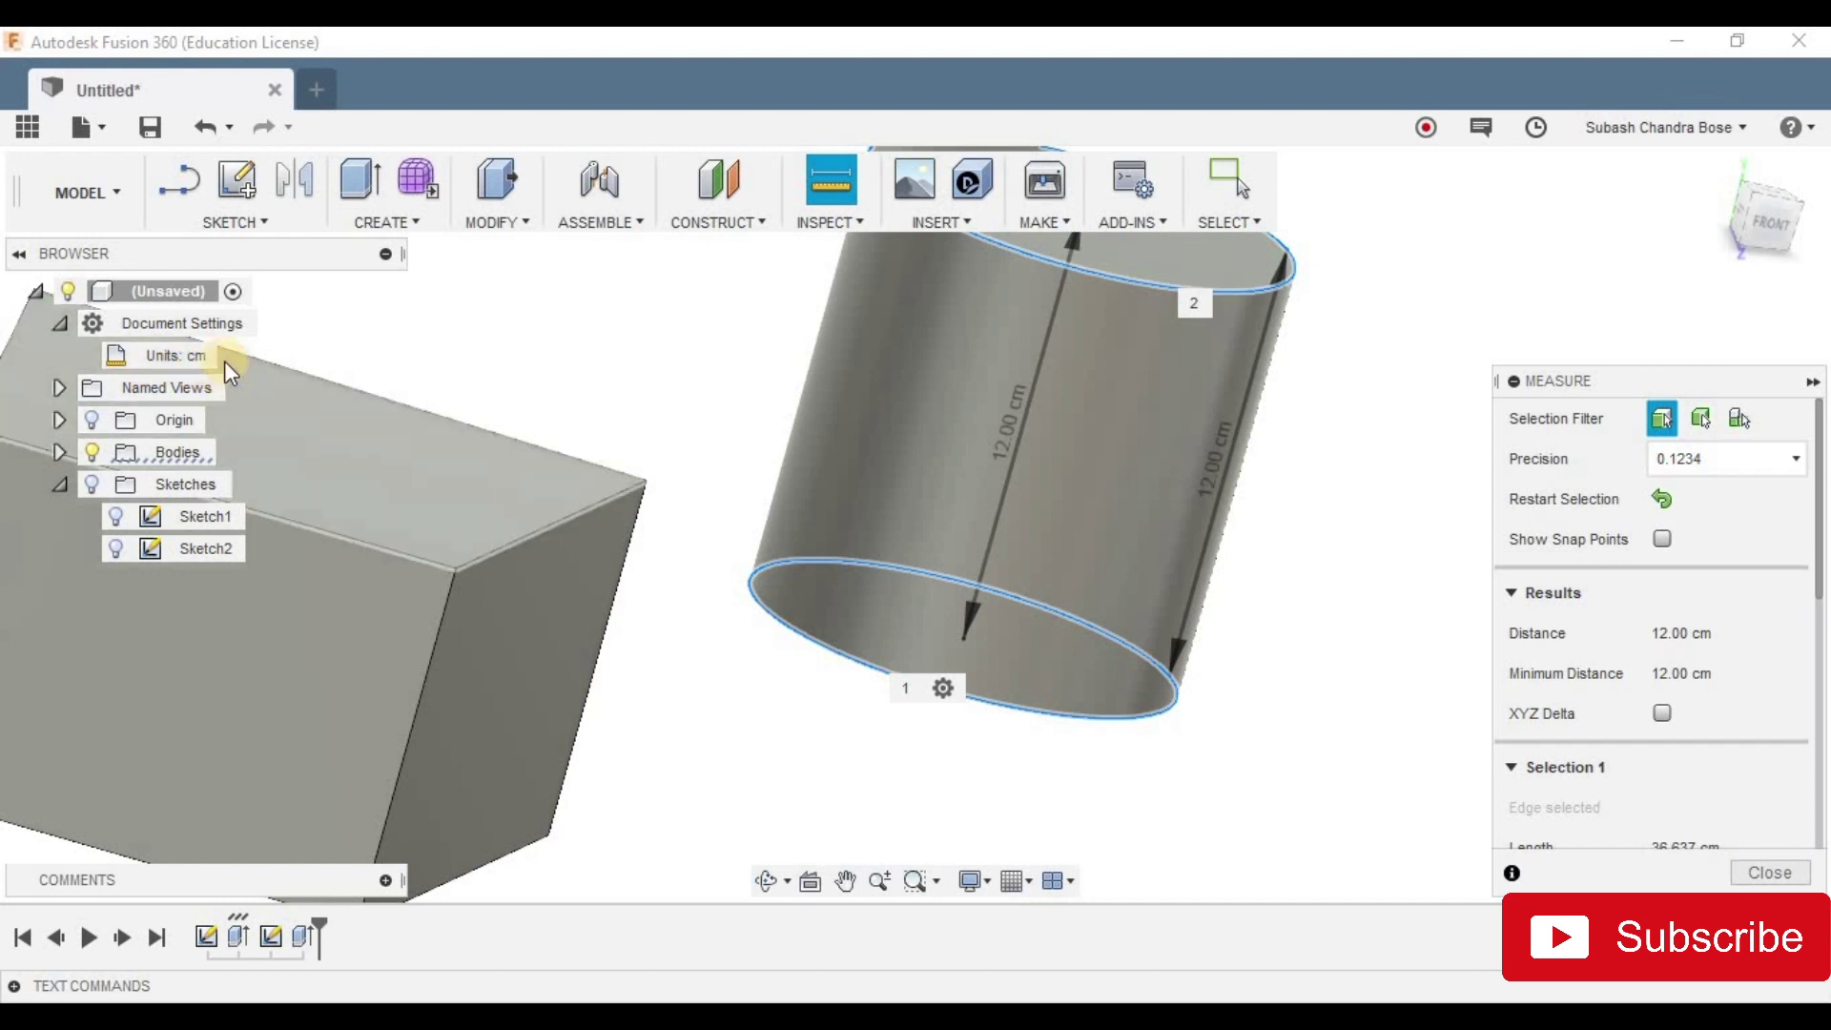
{"action": "left_click", "coordinate": [234, 354]}
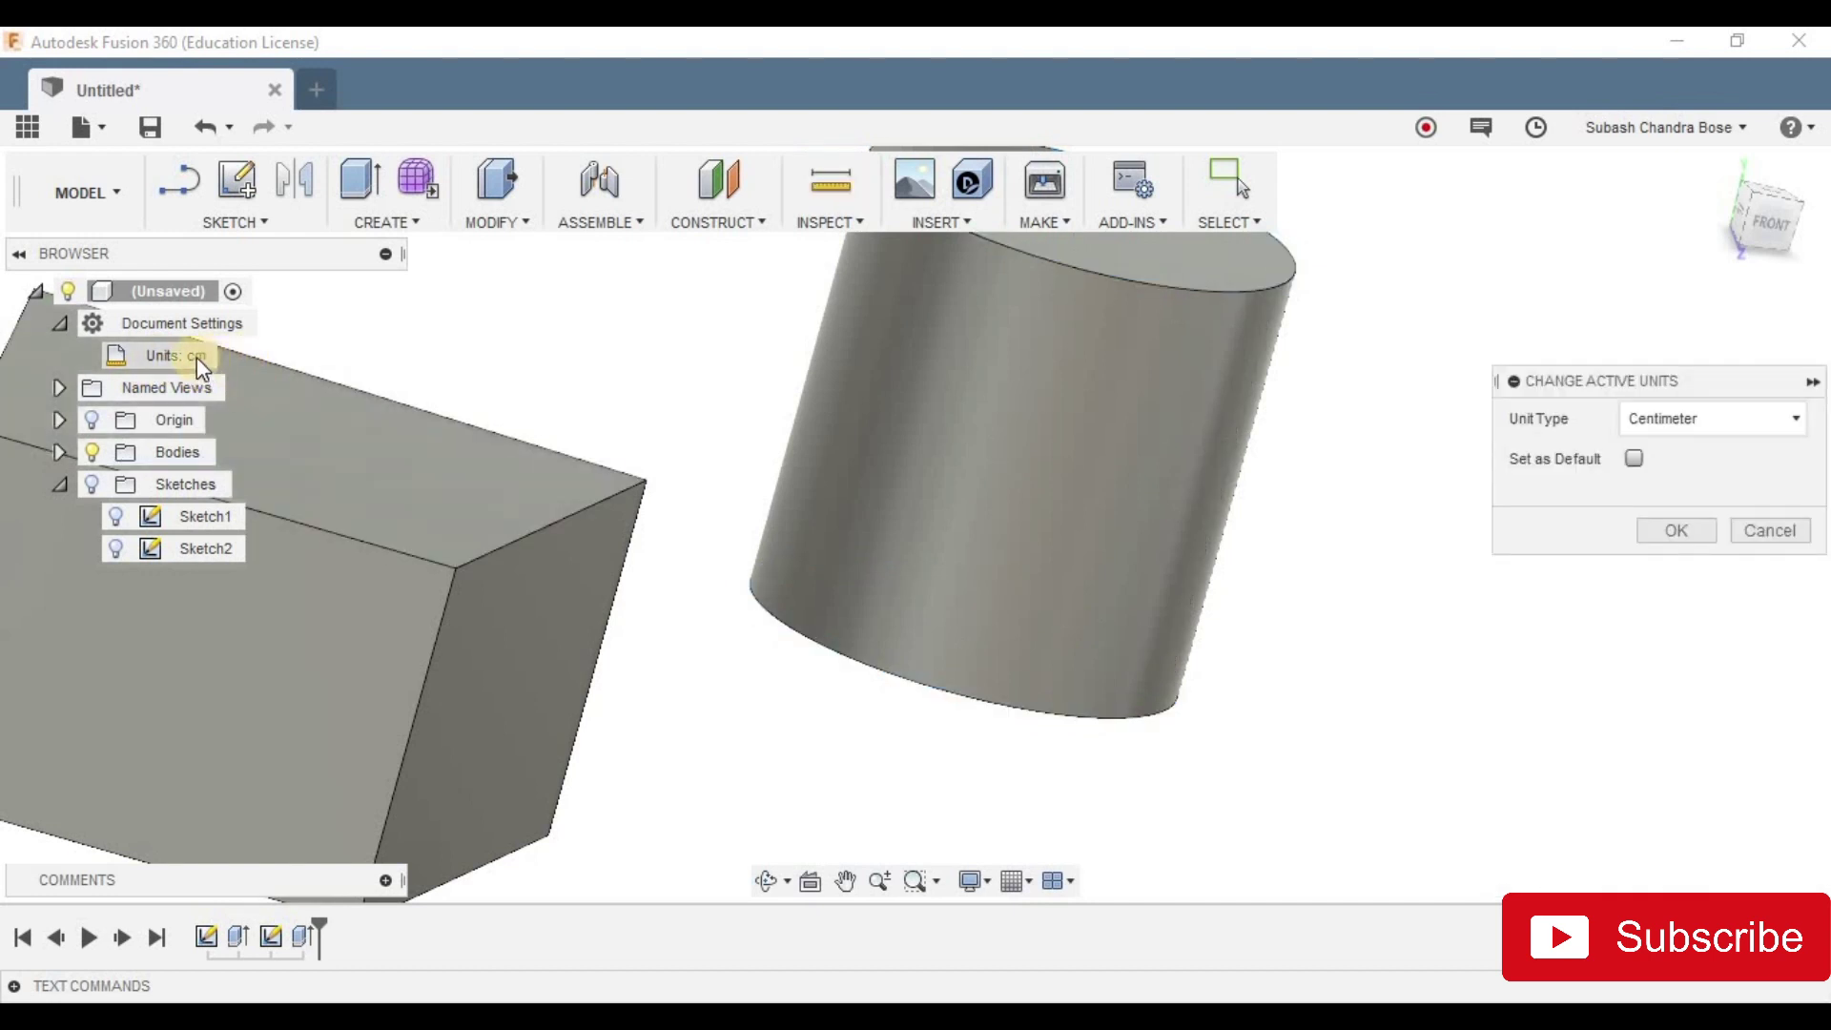
{"action": "left_click", "coordinate": [1633, 418]}
{"action": "left_click", "coordinate": [1699, 481]}
{"action": "left_click", "coordinate": [1680, 531]}
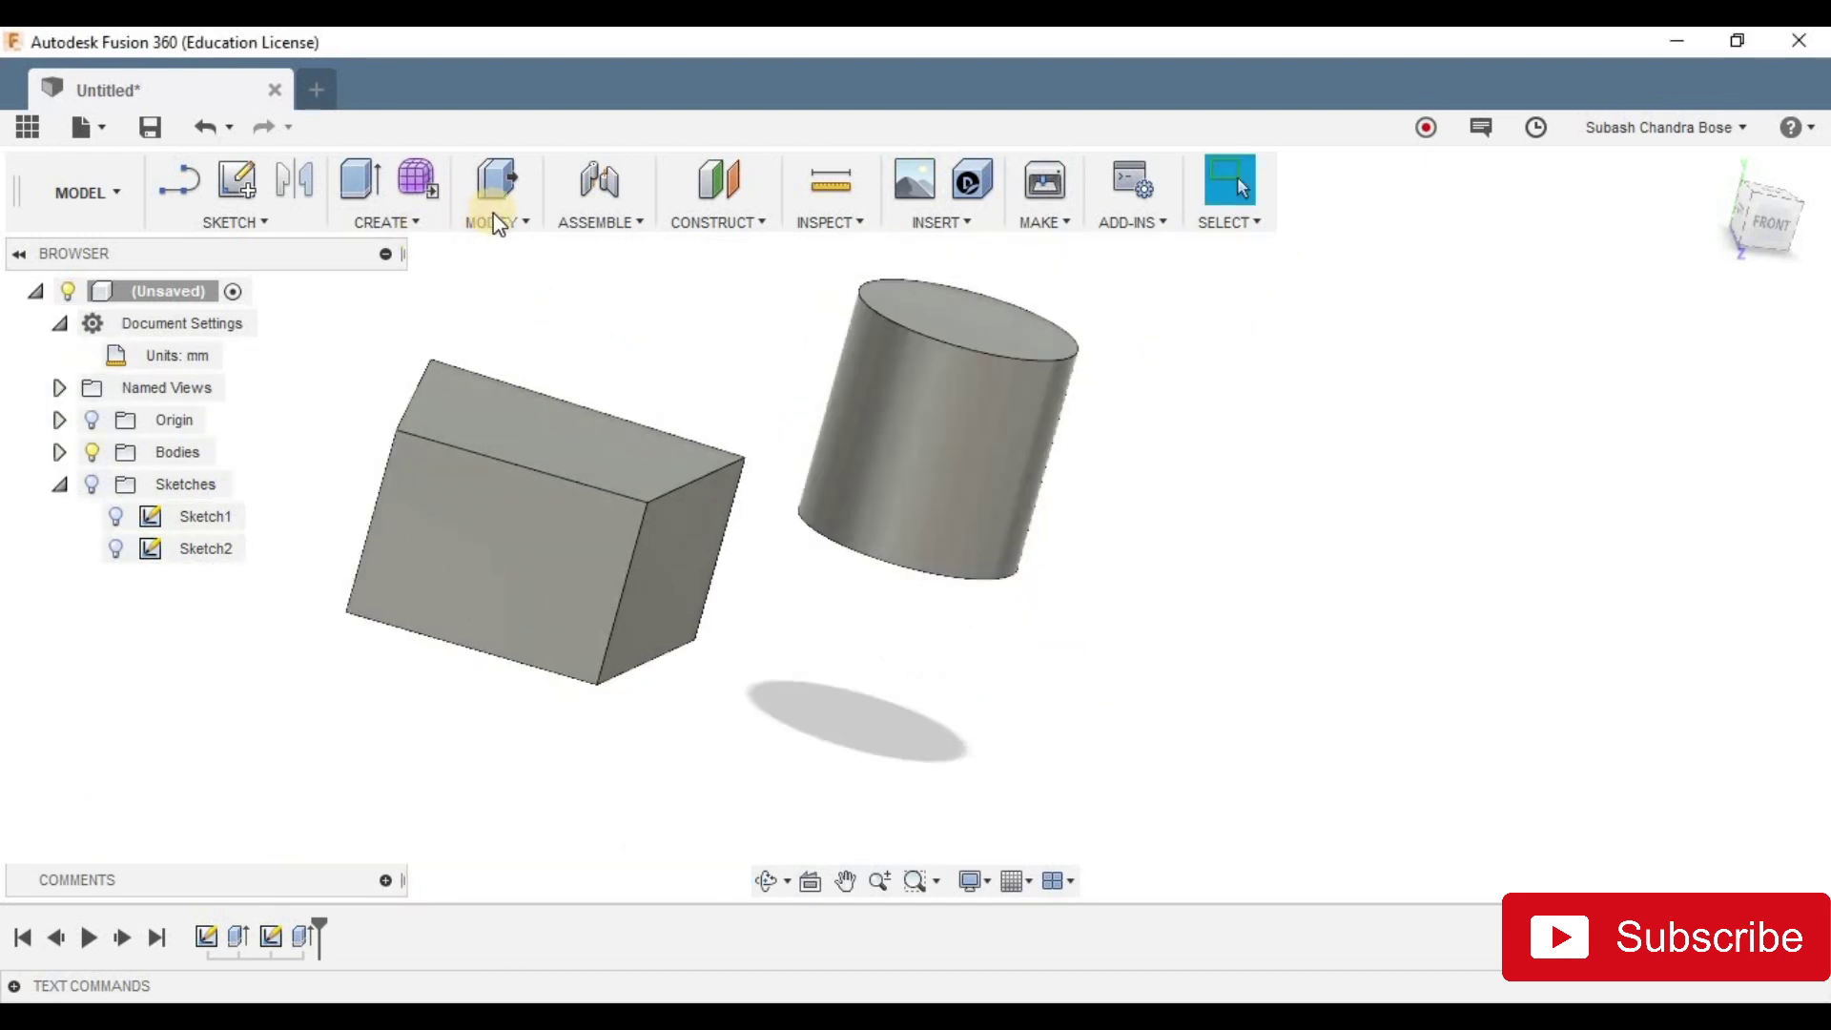
Step: Fillet the cylinder's top circular edge with a constant radius of 20 mm
{"action": "left_click", "coordinate": [494, 214]}
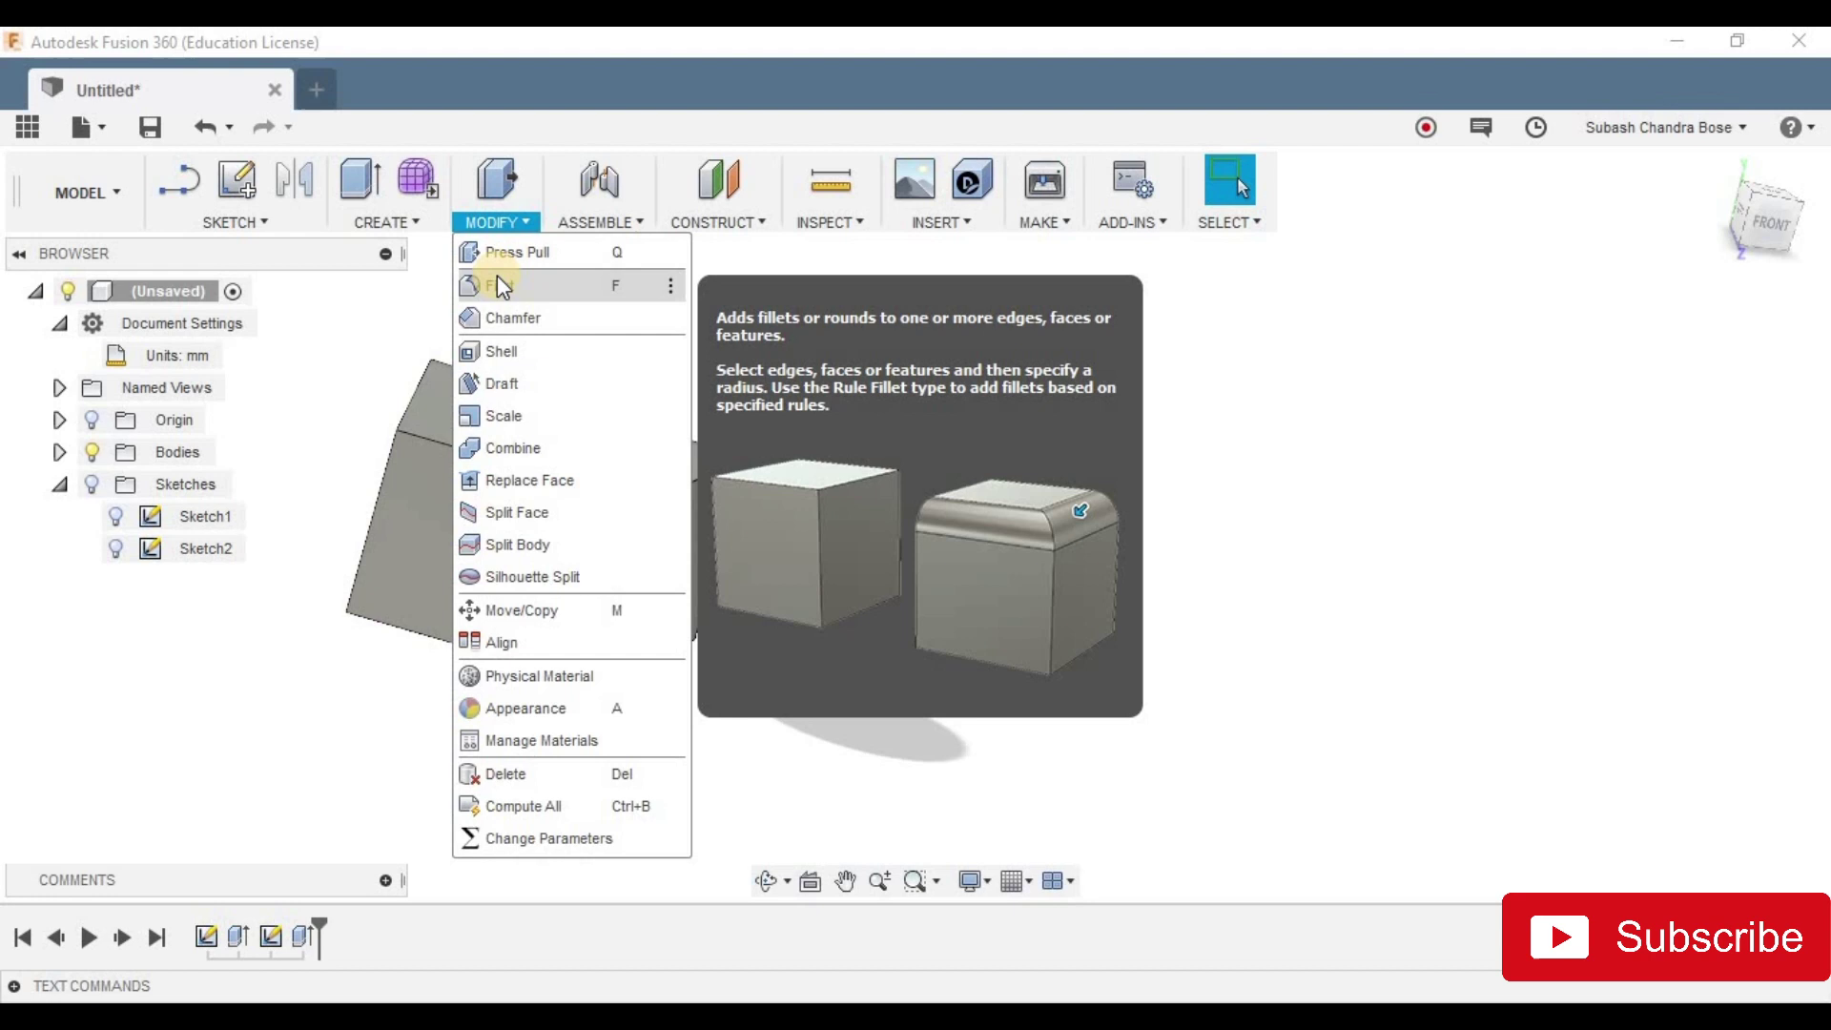
{"action": "left_click", "coordinate": [498, 279]}
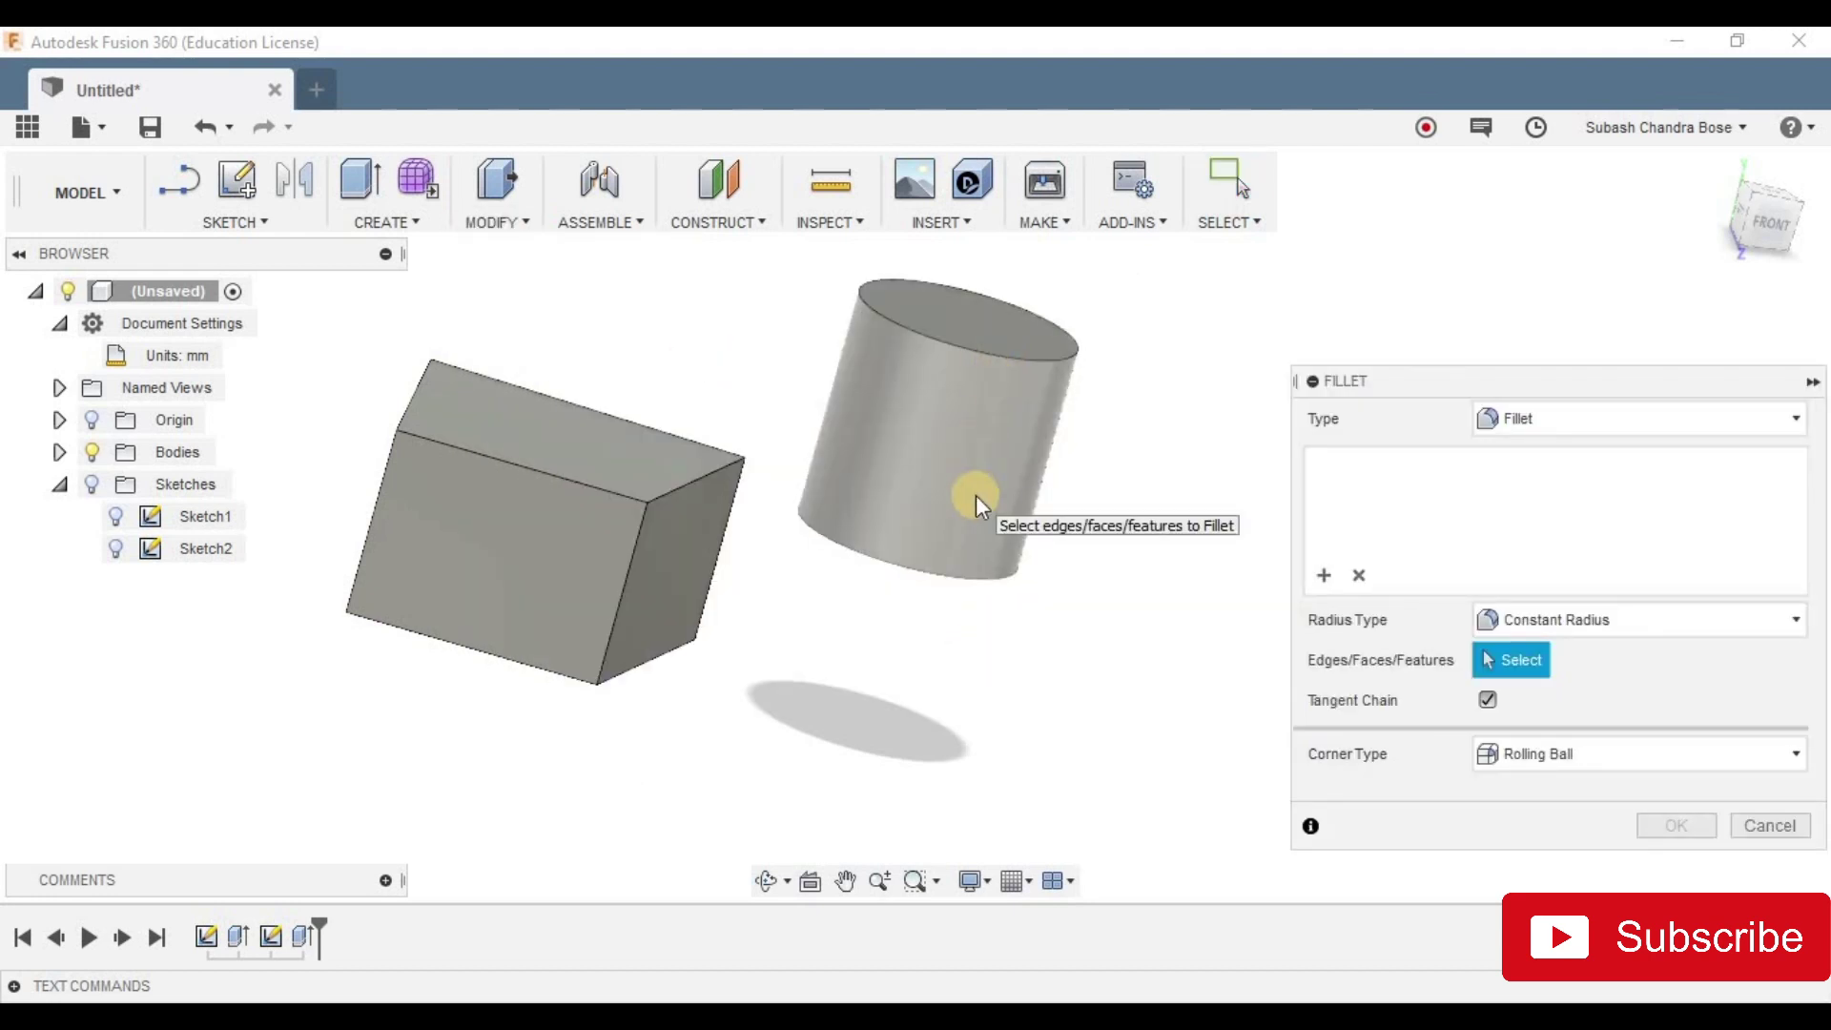
{"action": "left_click", "coordinate": [1011, 365]}
{"action": "mouse_move", "coordinate": [1019, 351]}
{"action": "left_mouse_down"}
{"action": "mouse_move", "coordinate": [935, 393]}
{"action": "mouse_move", "coordinate": [977, 356]}
{"action": "mouse_move", "coordinate": [1018, 355]}
{"action": "left_mouse_up"}
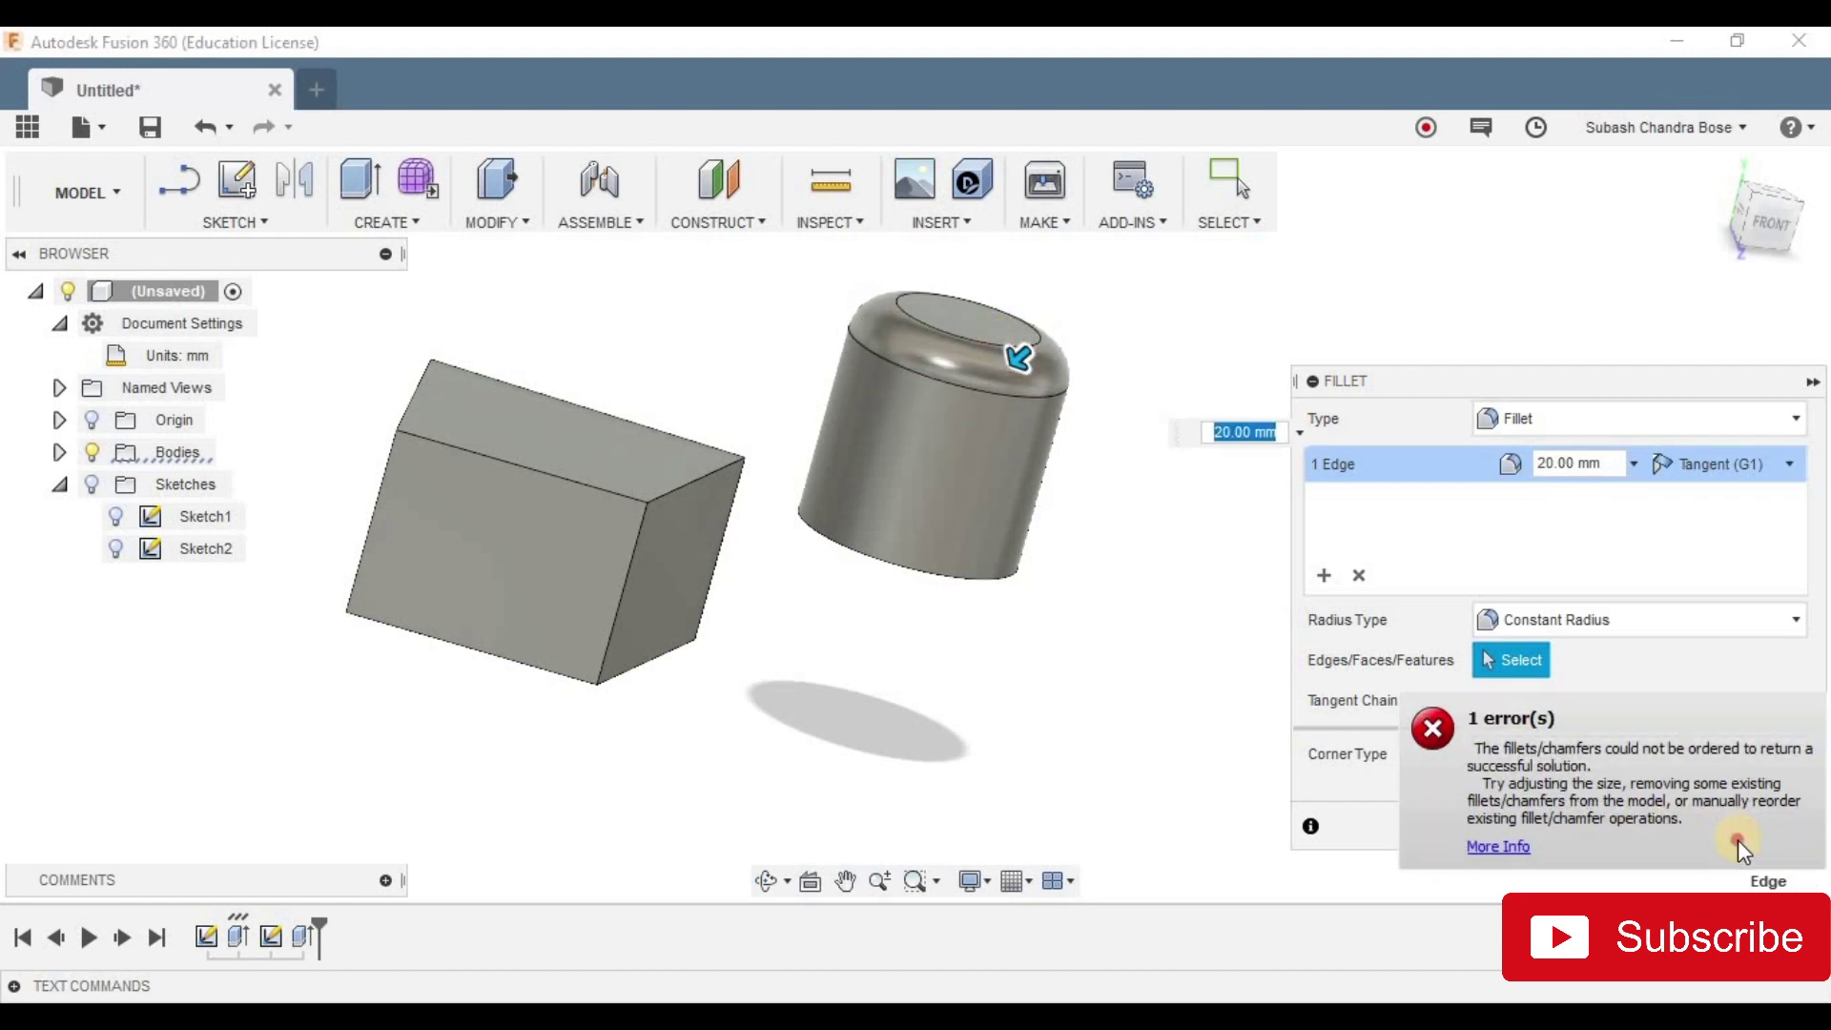
{"action": "left_click", "coordinate": [1698, 829]}
Step: Fillet the block's two opposite top edges together with a constant radius of 20 mm
{"action": "middle_click_drag", "start_coordinate": [928, 561], "coordinate": [753, 343], "text": "shift"}
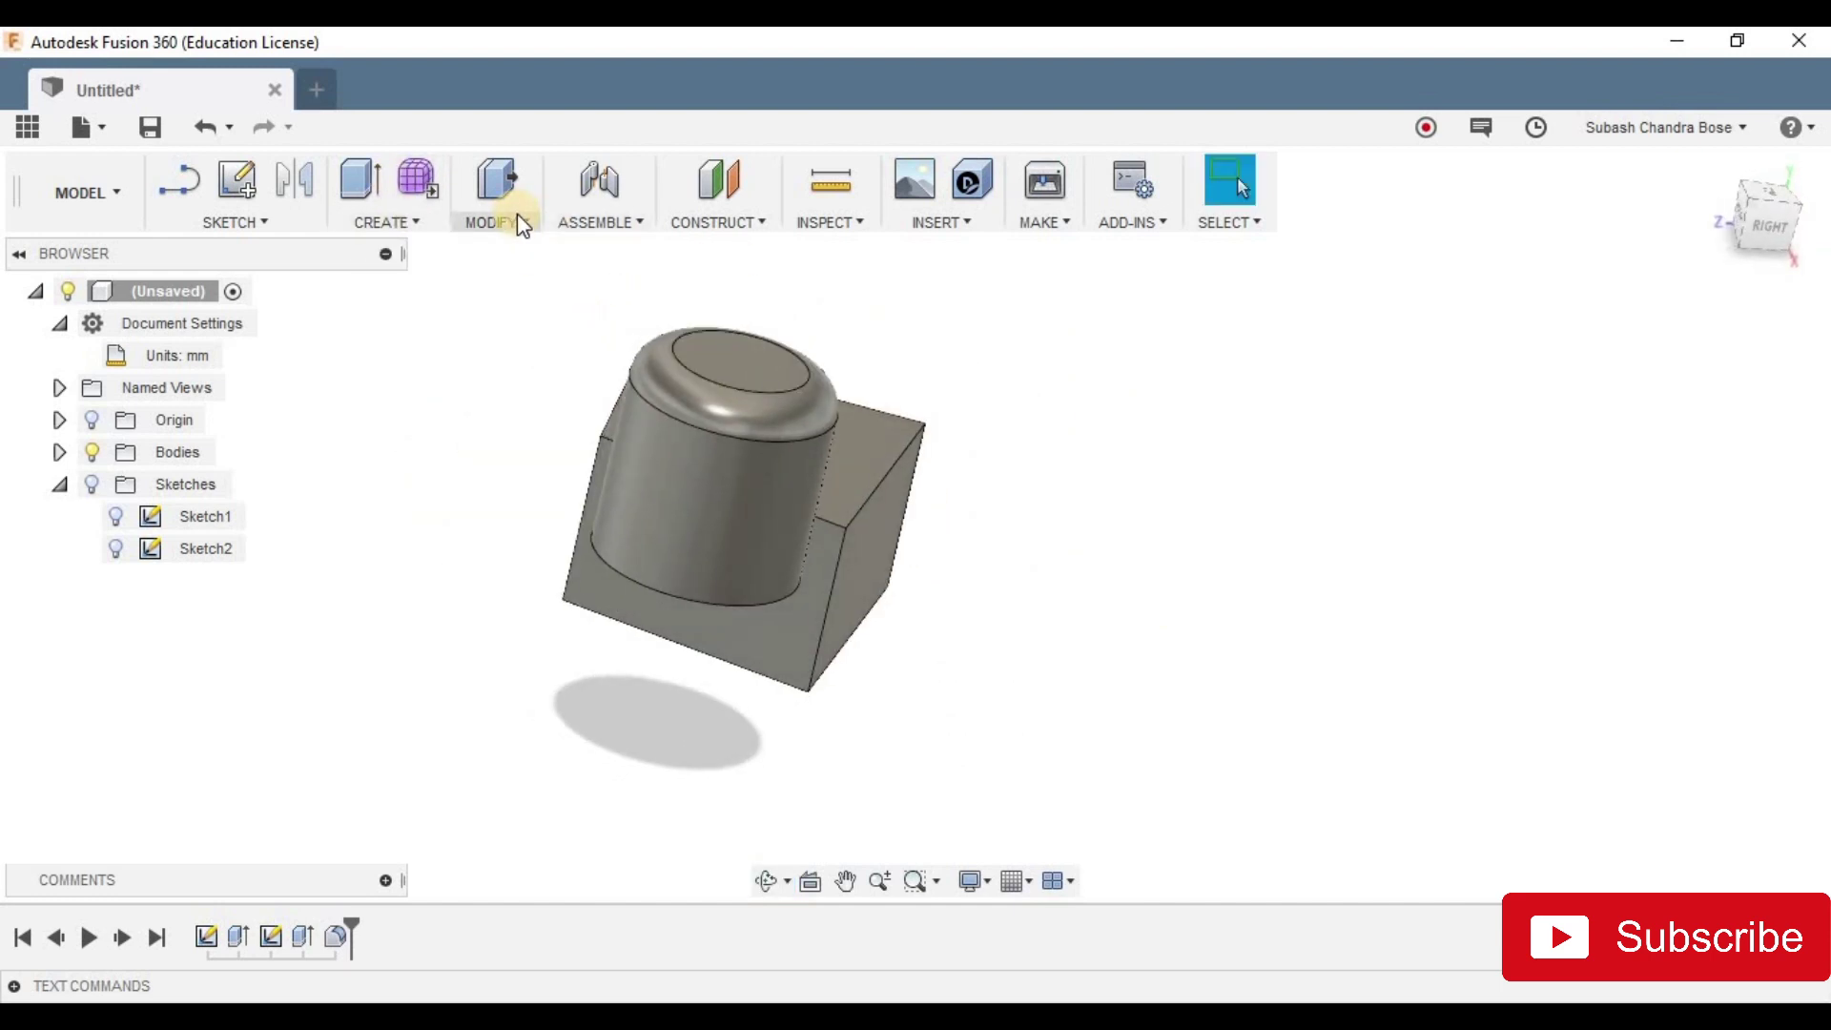
{"action": "key", "text": "f"}
{"action": "middle_click_drag", "start_coordinate": [597, 456], "coordinate": [712, 505], "text": "shift"}
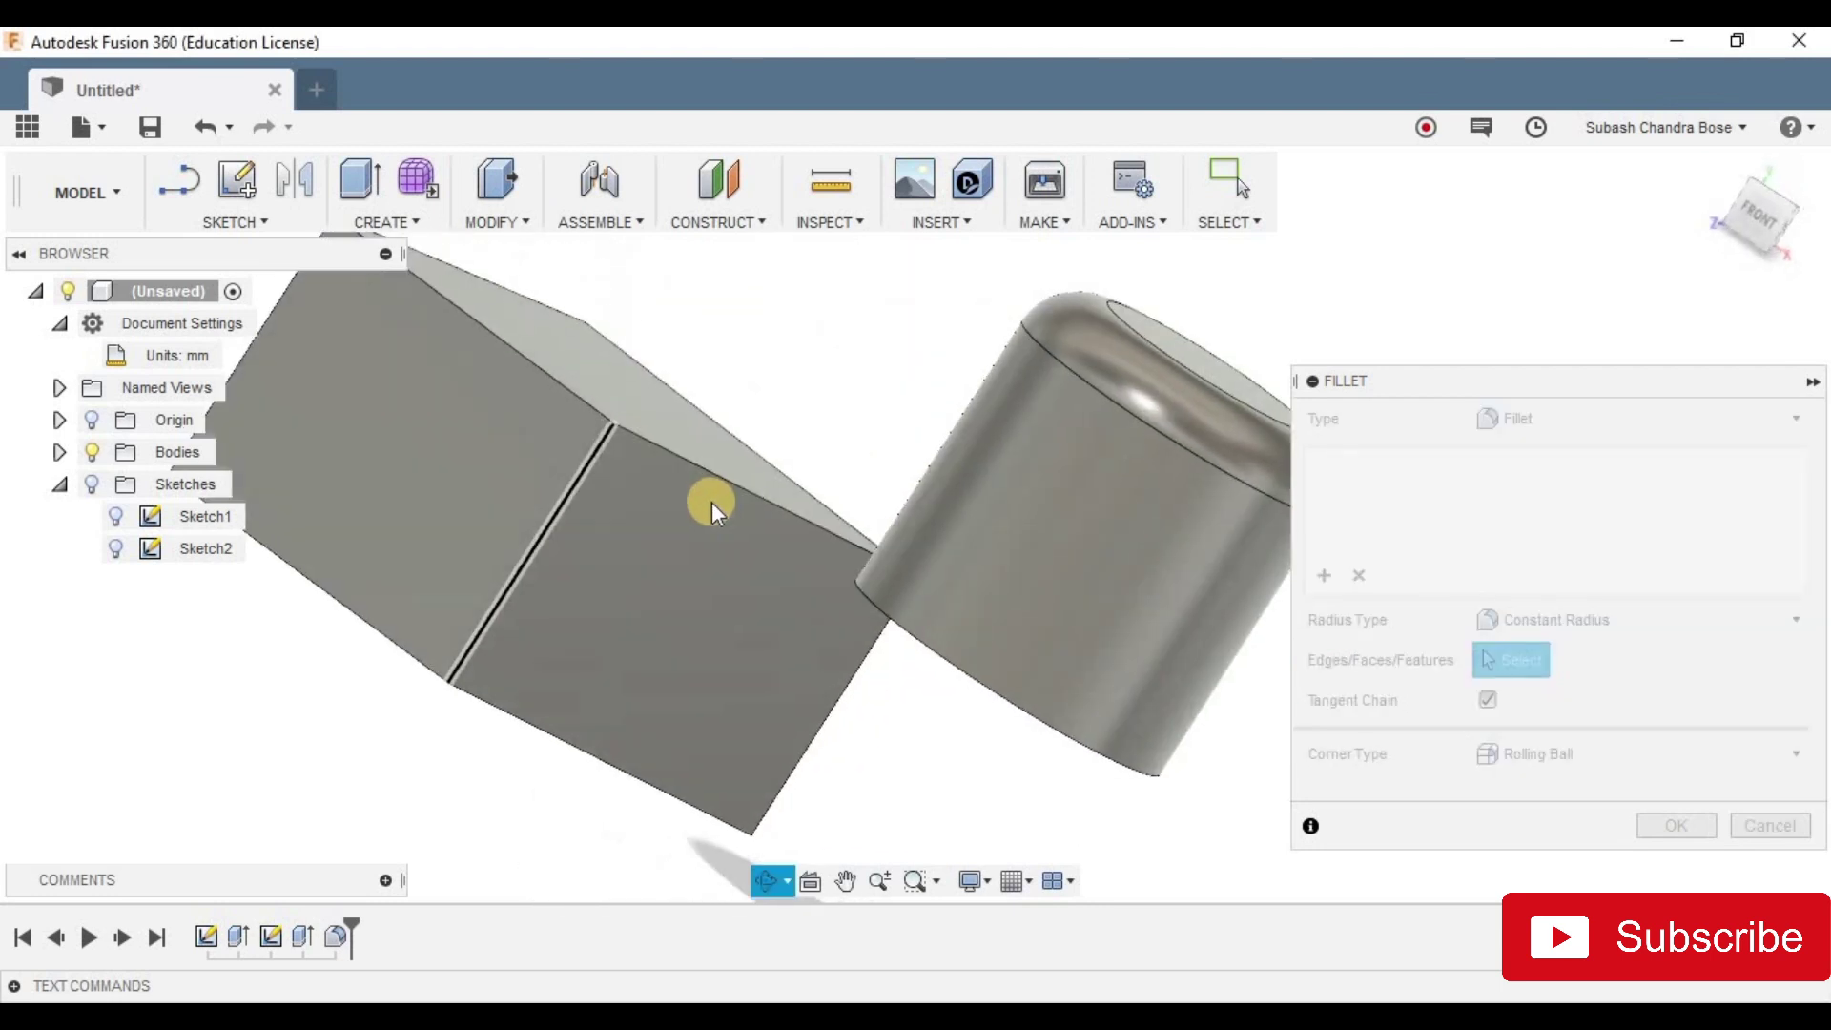
{"action": "left_click", "coordinate": [716, 478]}
{"action": "mouse_move", "coordinate": [717, 485]}
{"action": "left_mouse_down"}
{"action": "mouse_move", "coordinate": [576, 534]}
{"action": "mouse_move", "coordinate": [703, 501]}
{"action": "mouse_move", "coordinate": [666, 490]}
{"action": "mouse_move", "coordinate": [703, 482]}
{"action": "left_mouse_up"}
{"action": "middle_click_drag", "start_coordinate": [670, 579], "coordinate": [438, 524], "text": "shift"}
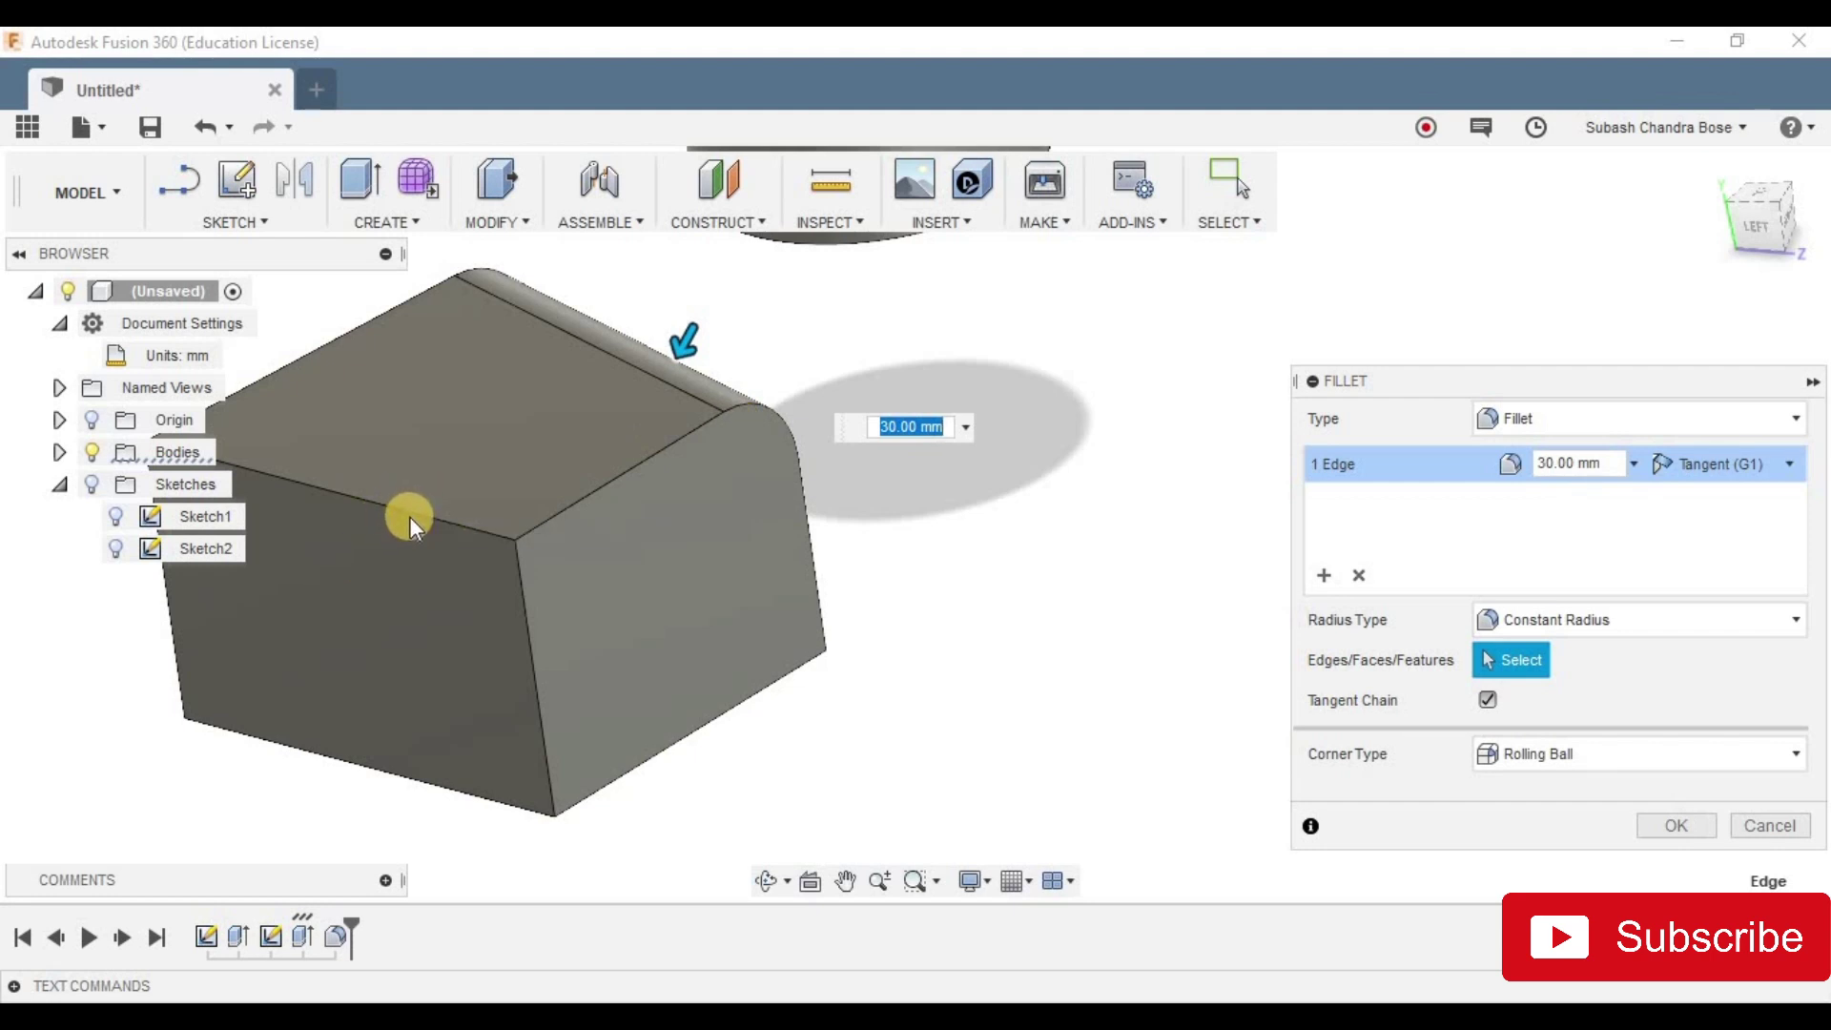
{"action": "left_click", "coordinate": [418, 511]}
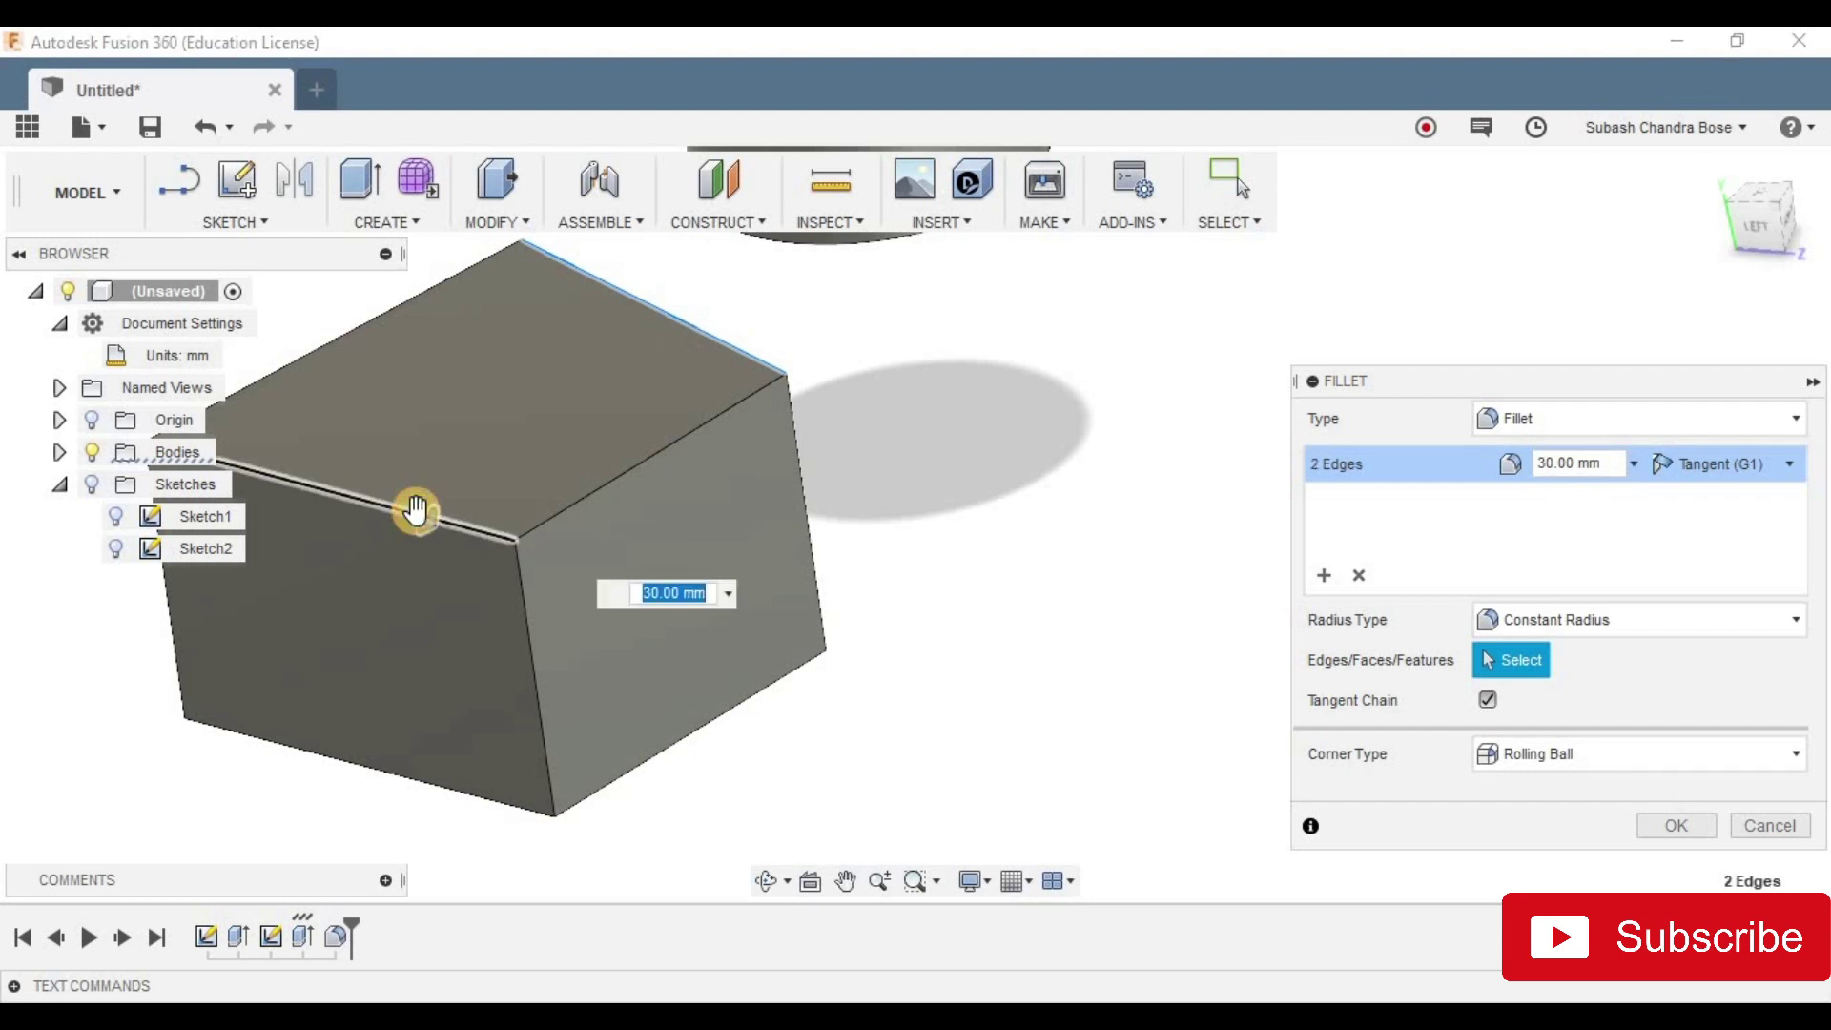
{"action": "left_click_drag", "start_coordinate": [416, 510], "coordinate": [421, 498]}
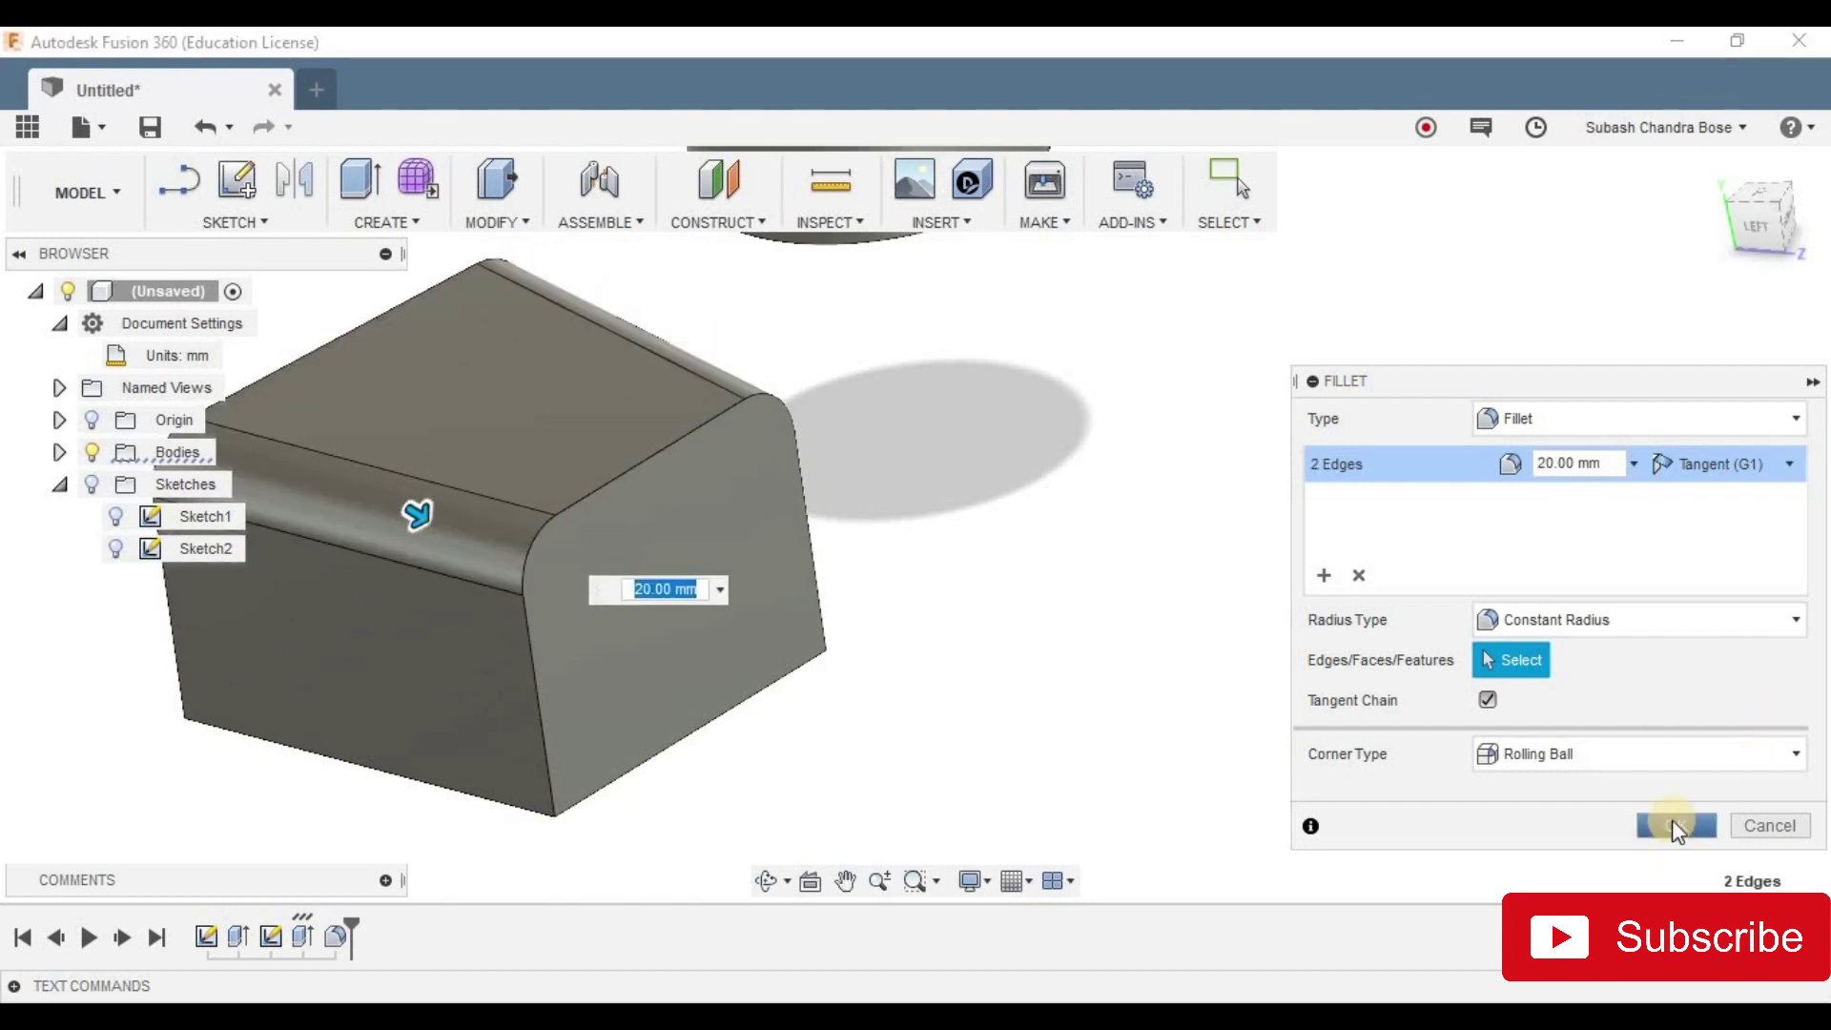
{"action": "left_click", "coordinate": [1674, 827]}
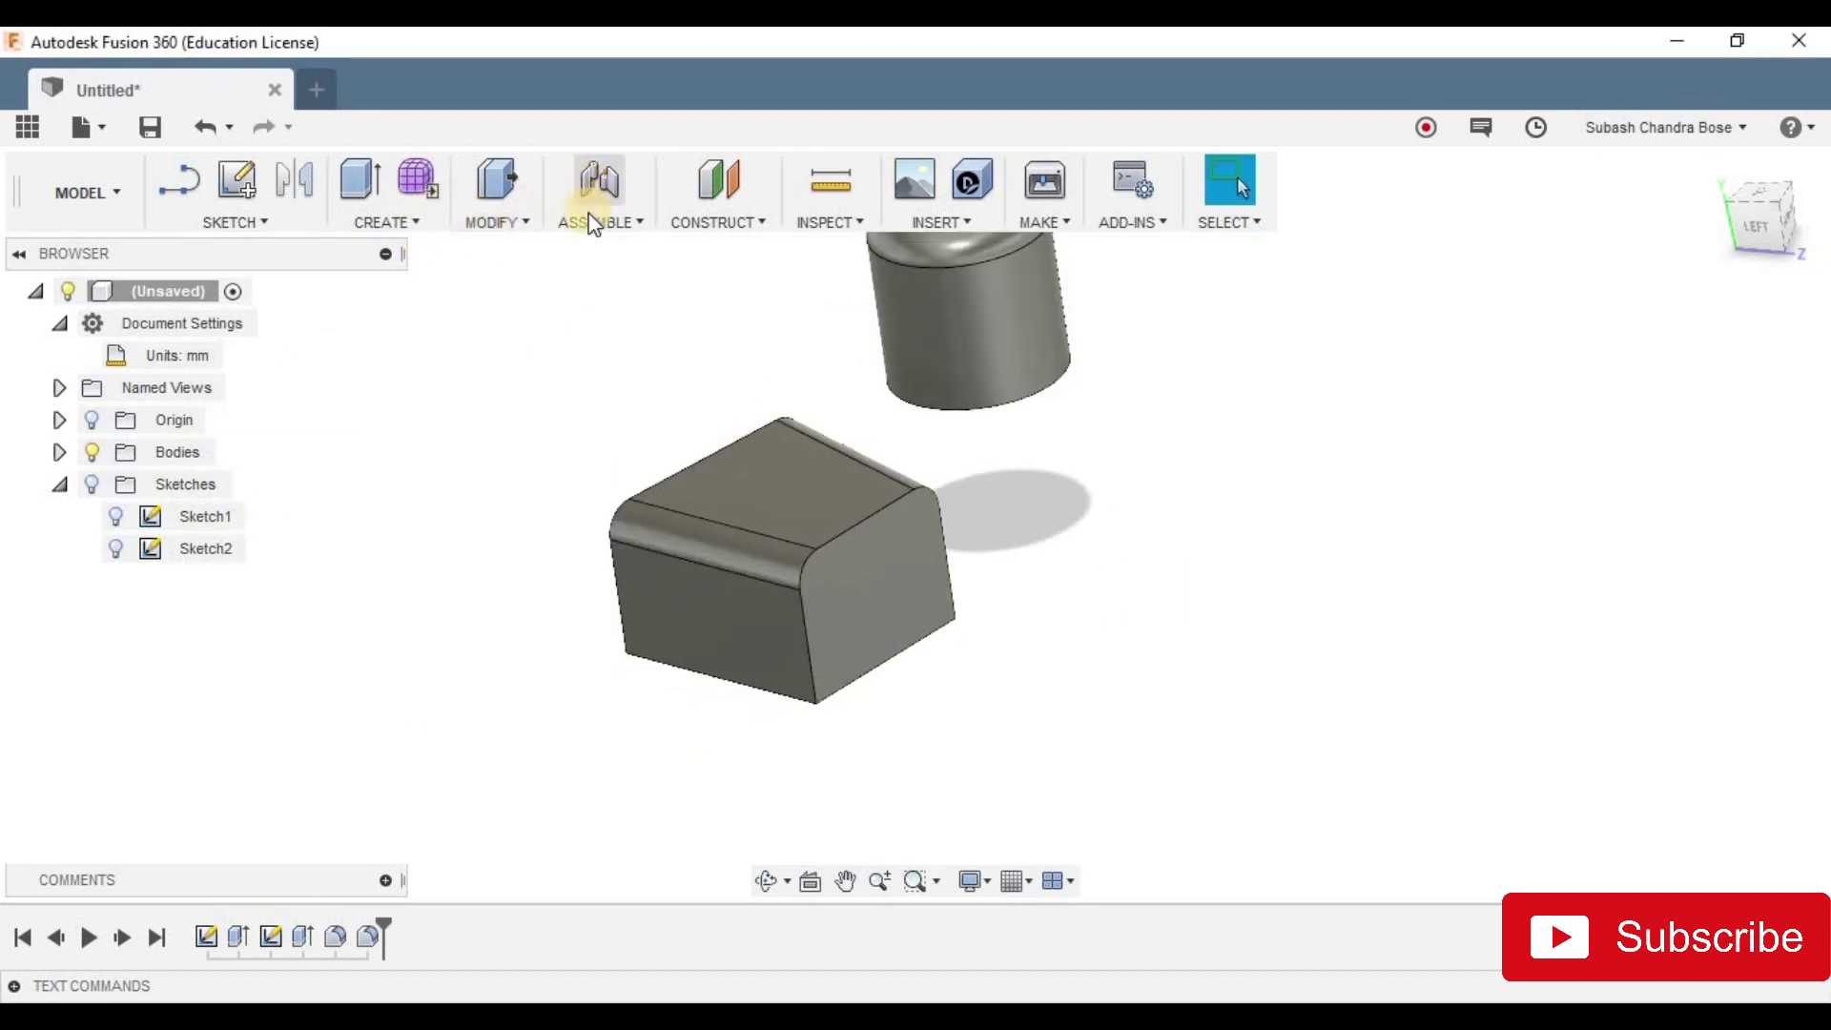
{"action": "left_click", "coordinate": [595, 222]}
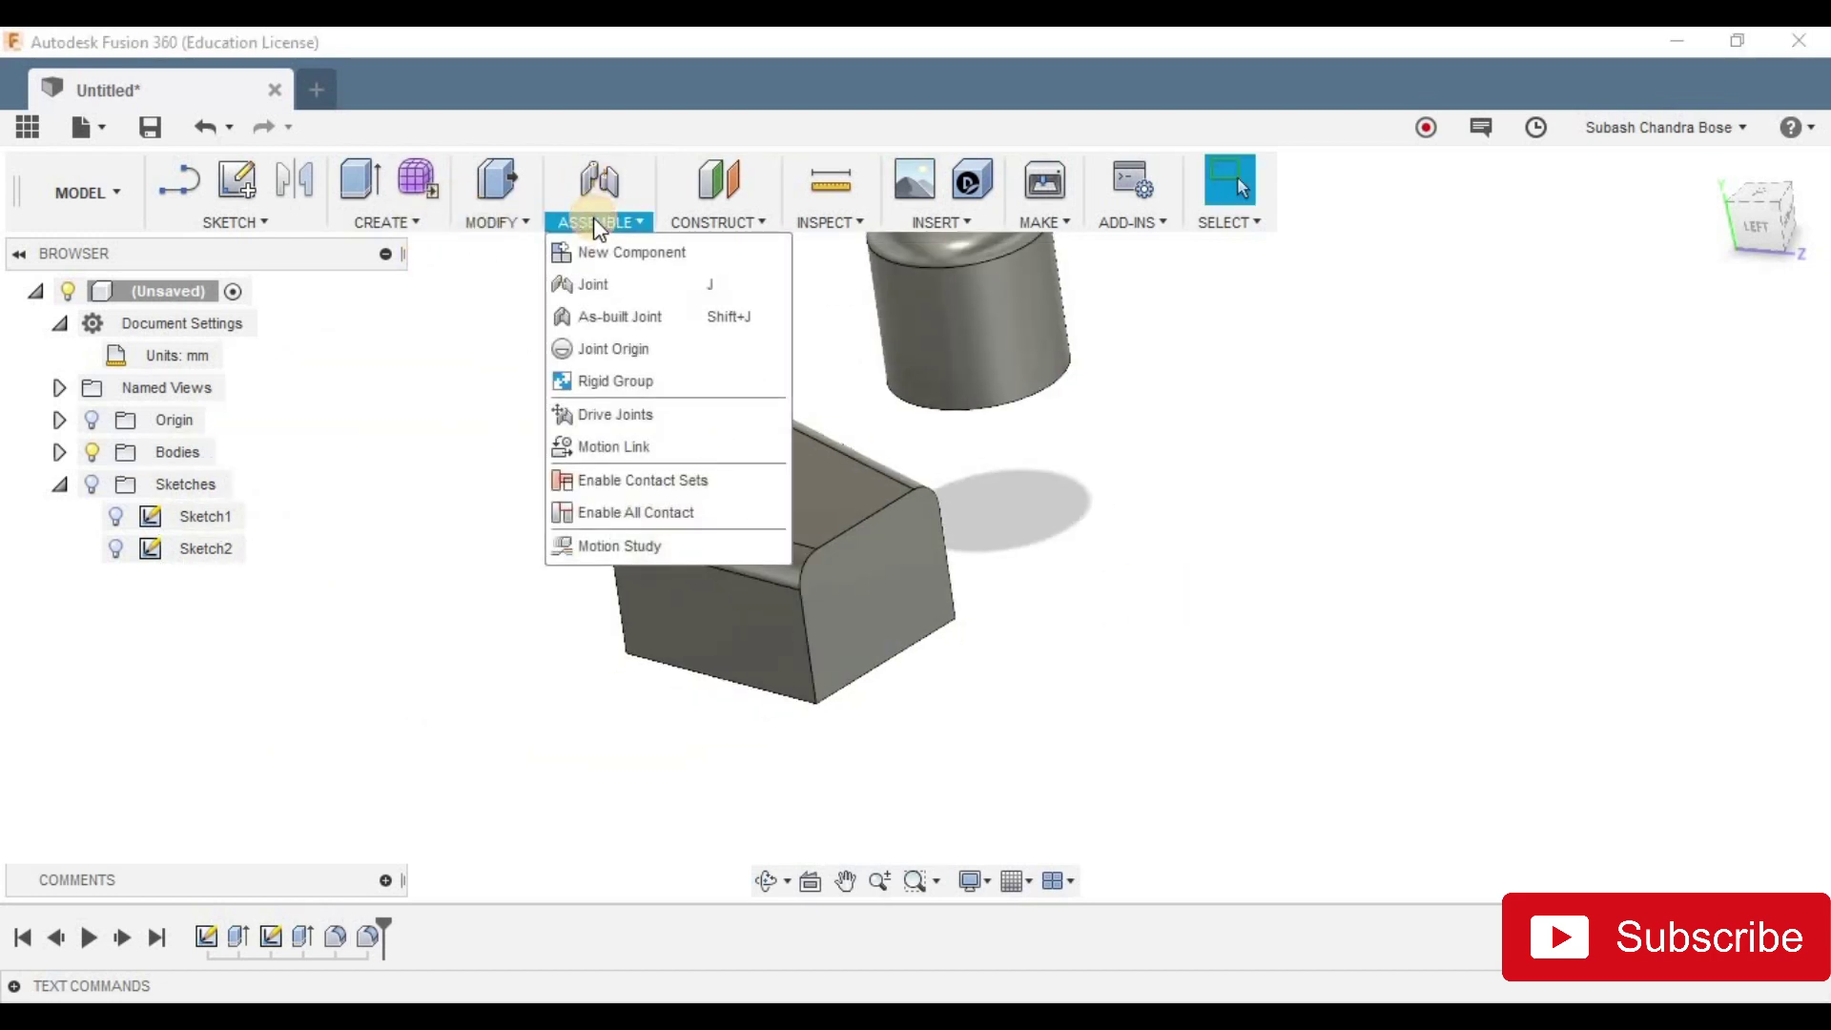
{"action": "left_click", "coordinate": [596, 225]}
{"action": "left_click", "coordinate": [698, 222]}
{"action": "left_click", "coordinate": [711, 249]}
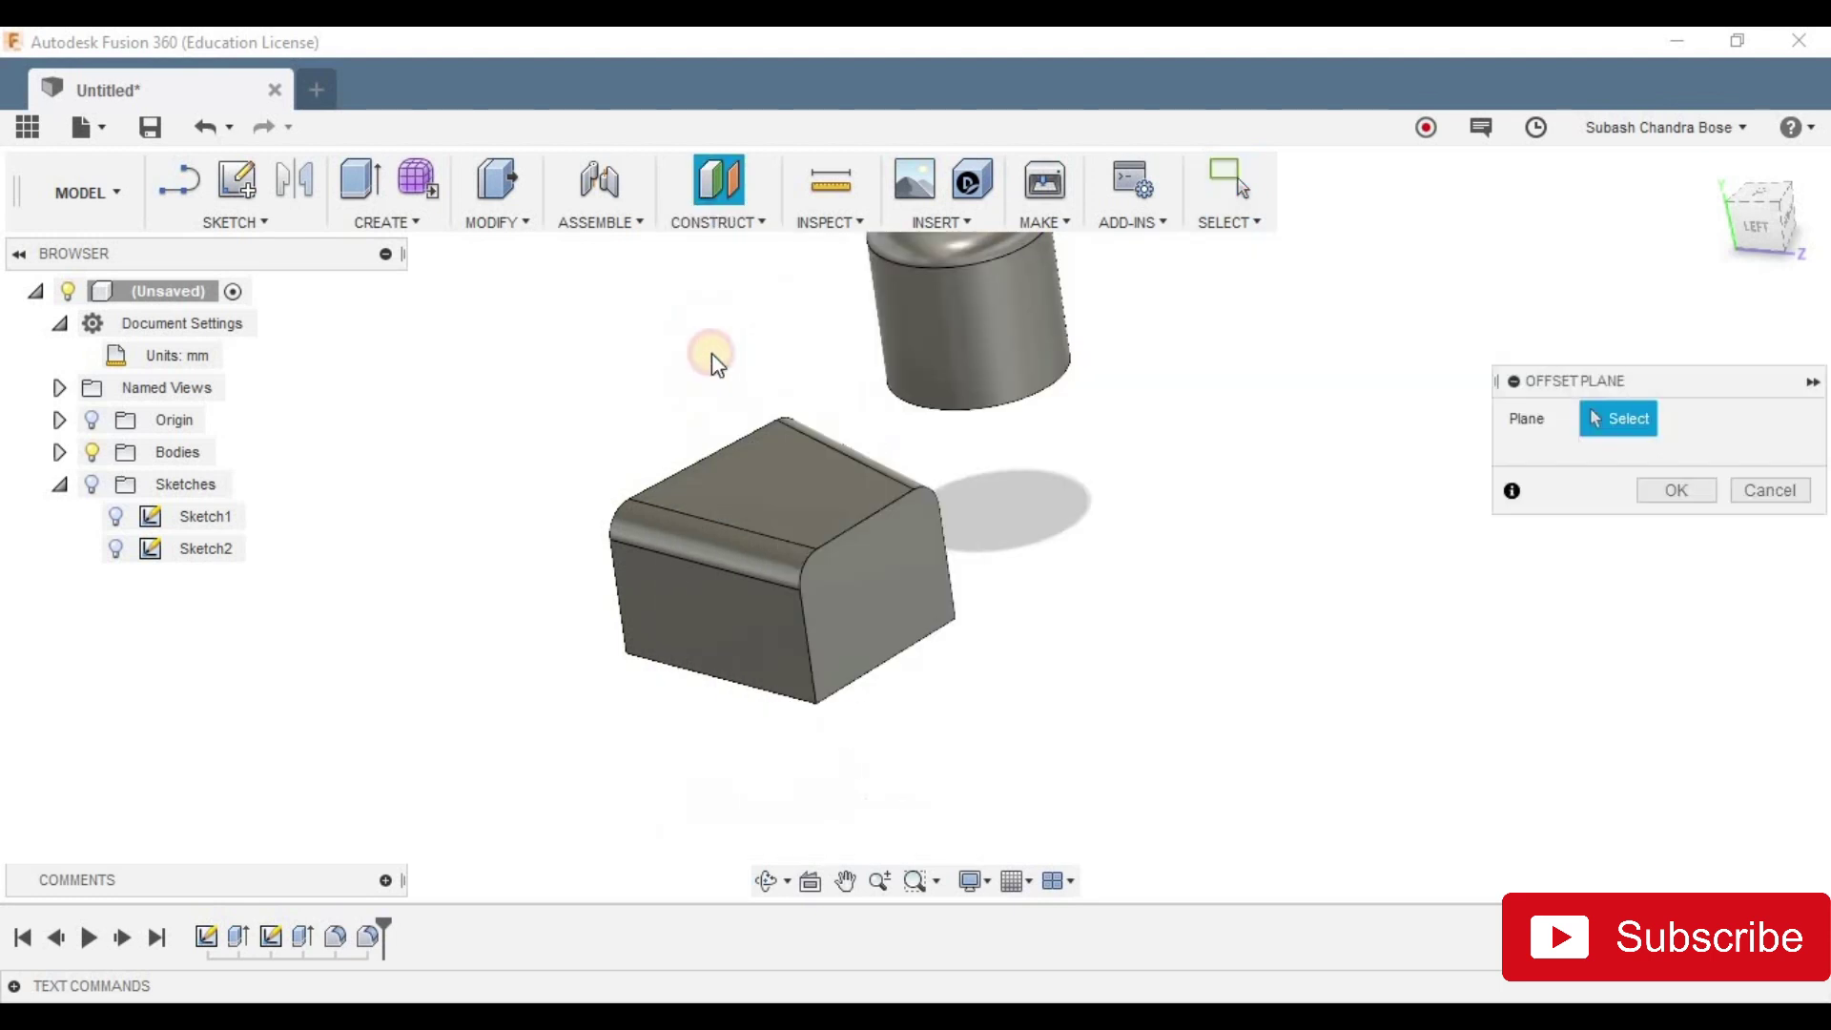
{"action": "left_click", "coordinate": [1771, 490]}
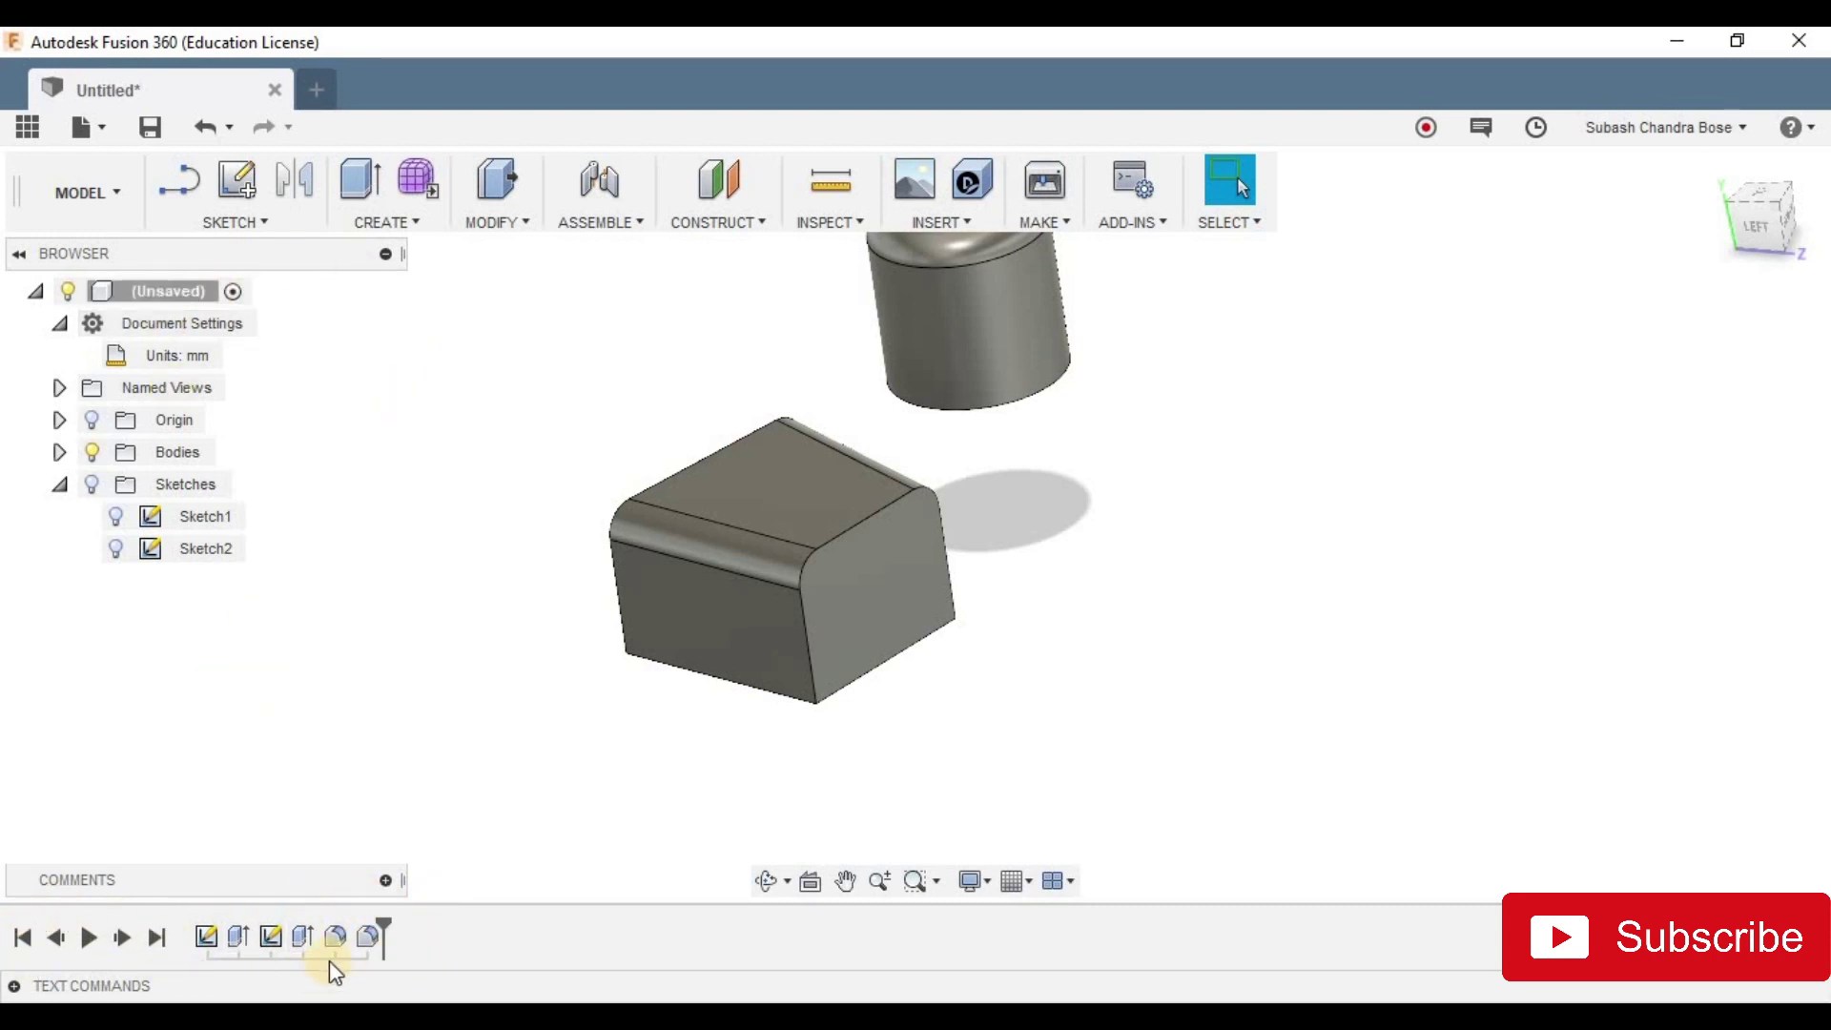
Step: Select the block's fillet feature in the design history to highlight its faces on the model, and clear the selection
{"action": "left_click", "coordinate": [374, 933]}
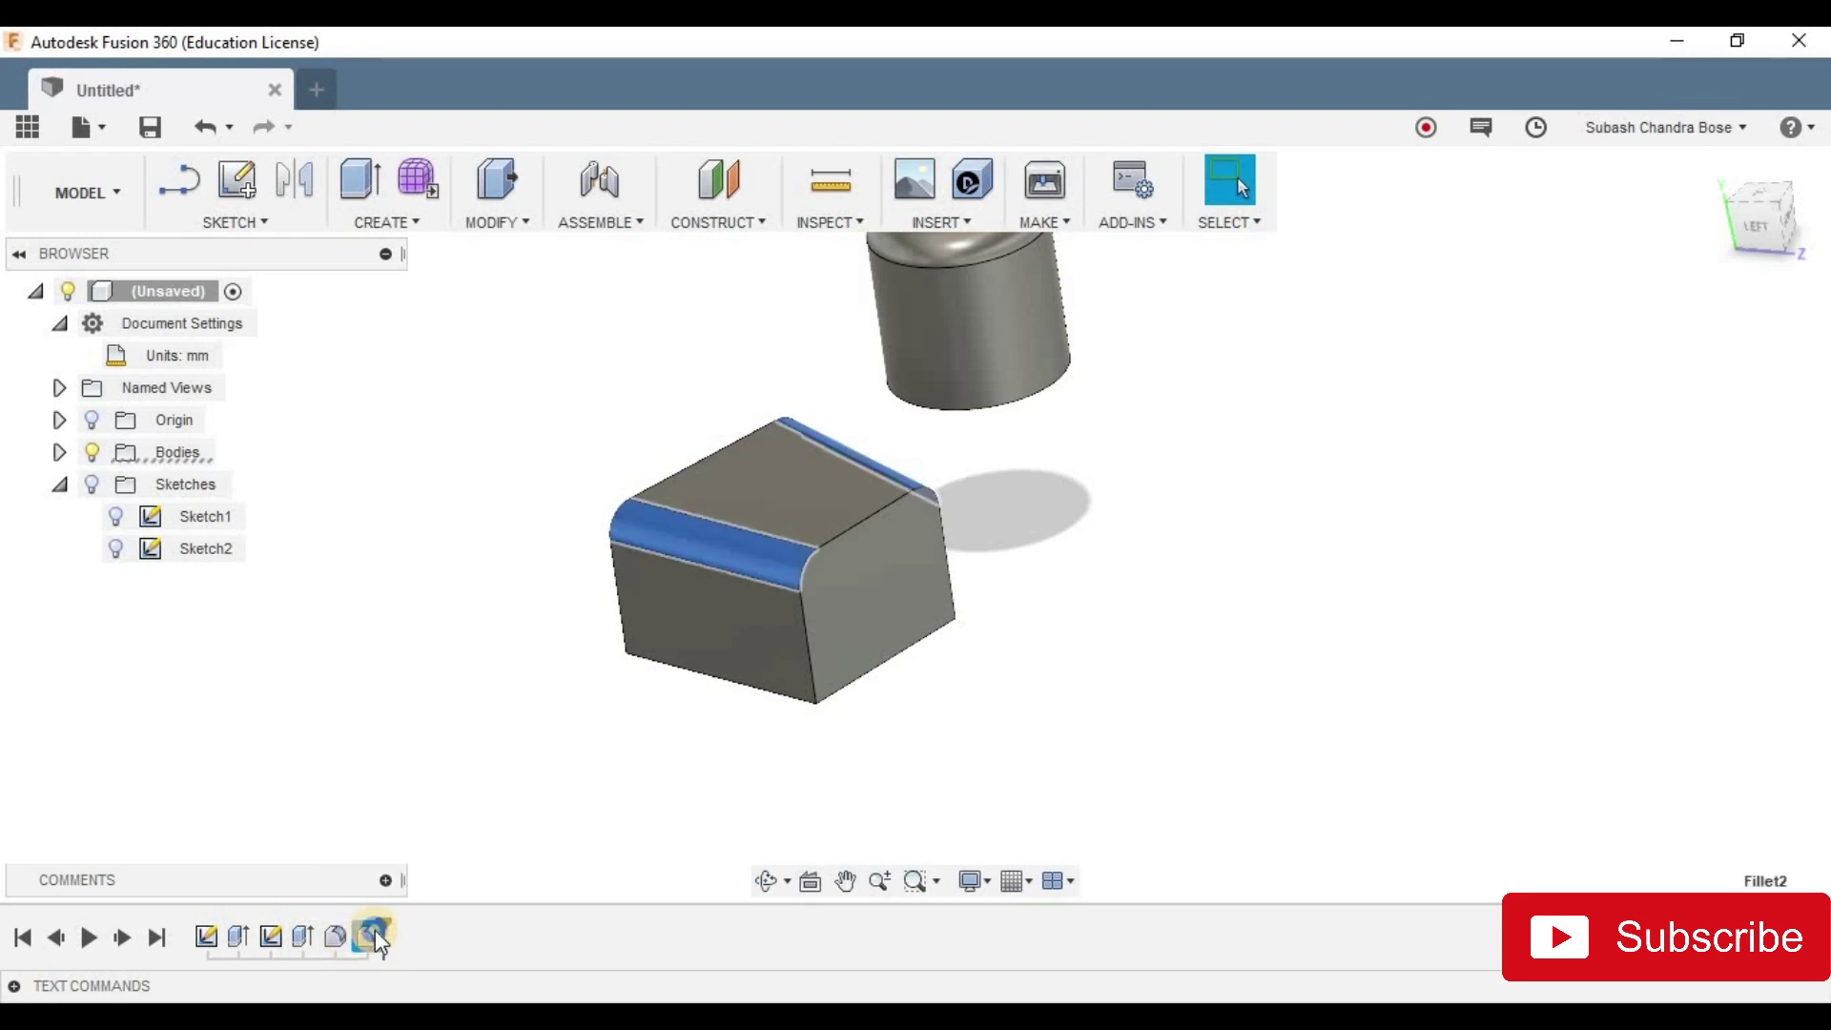
{"action": "right_click", "coordinate": [375, 932]}
{"action": "left_click", "coordinate": [375, 942]}
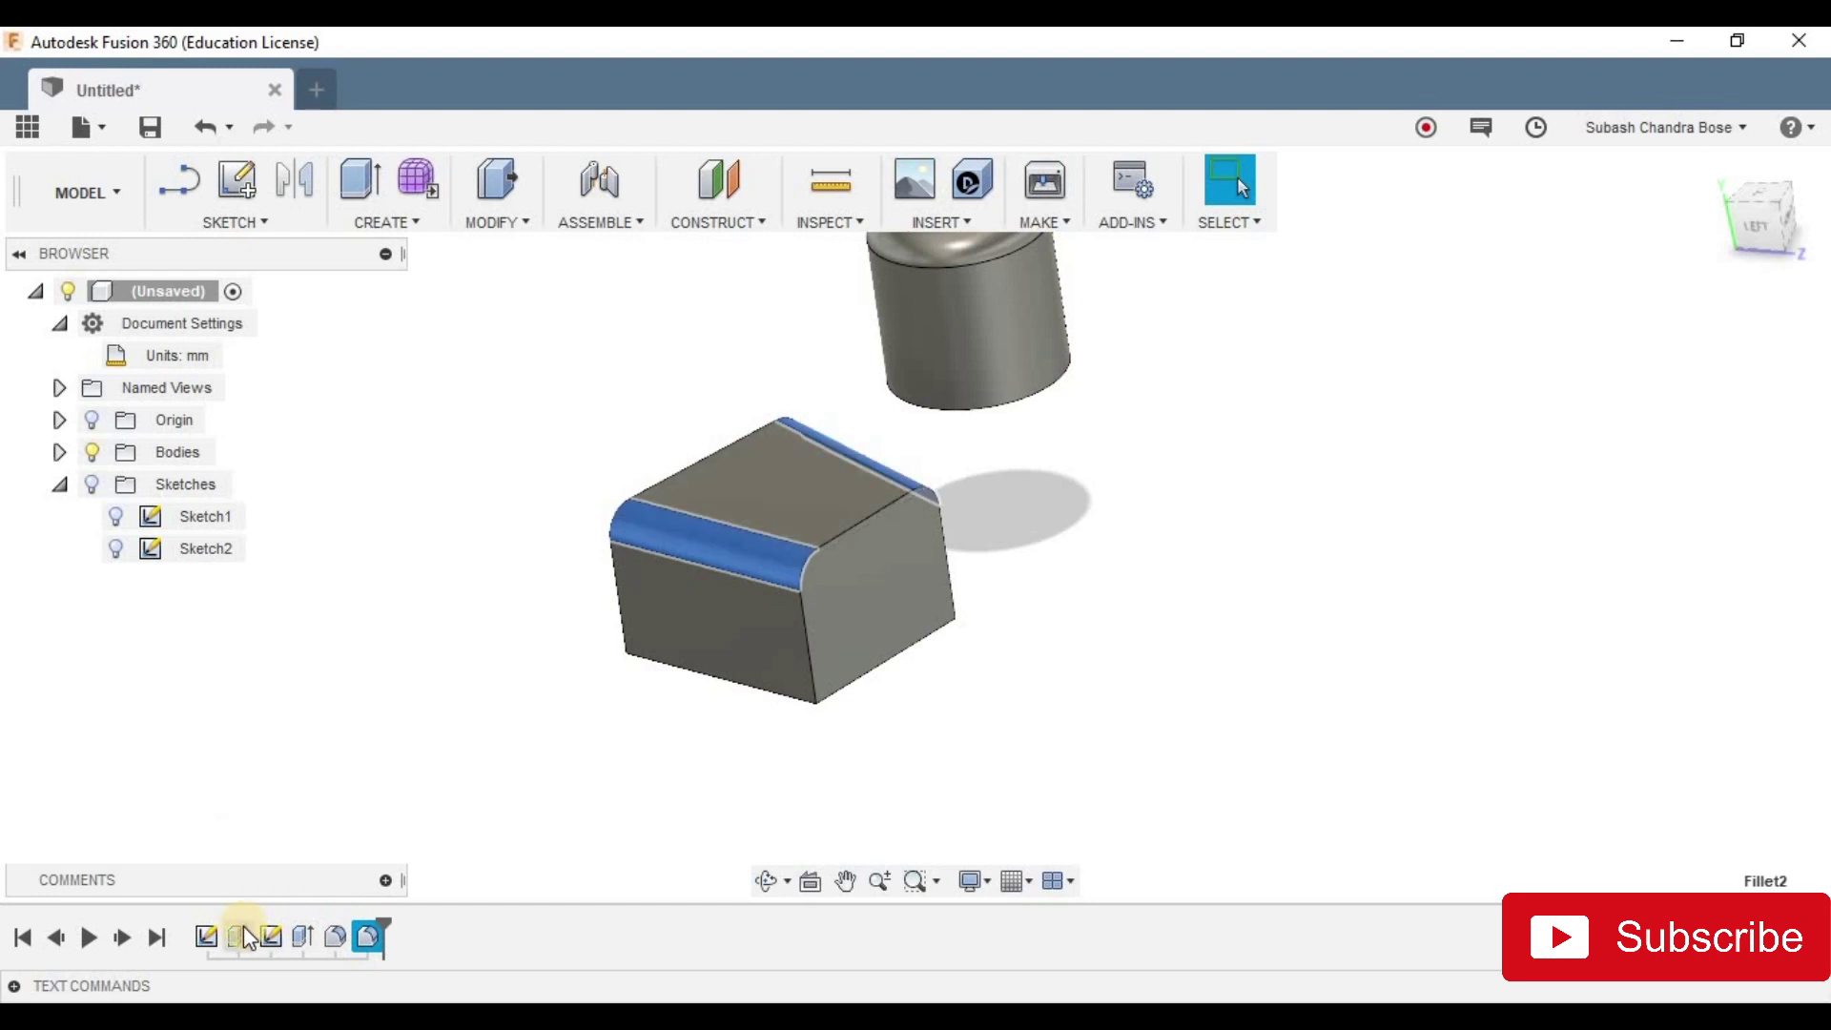
{"action": "left_click", "coordinate": [1560, 865]}
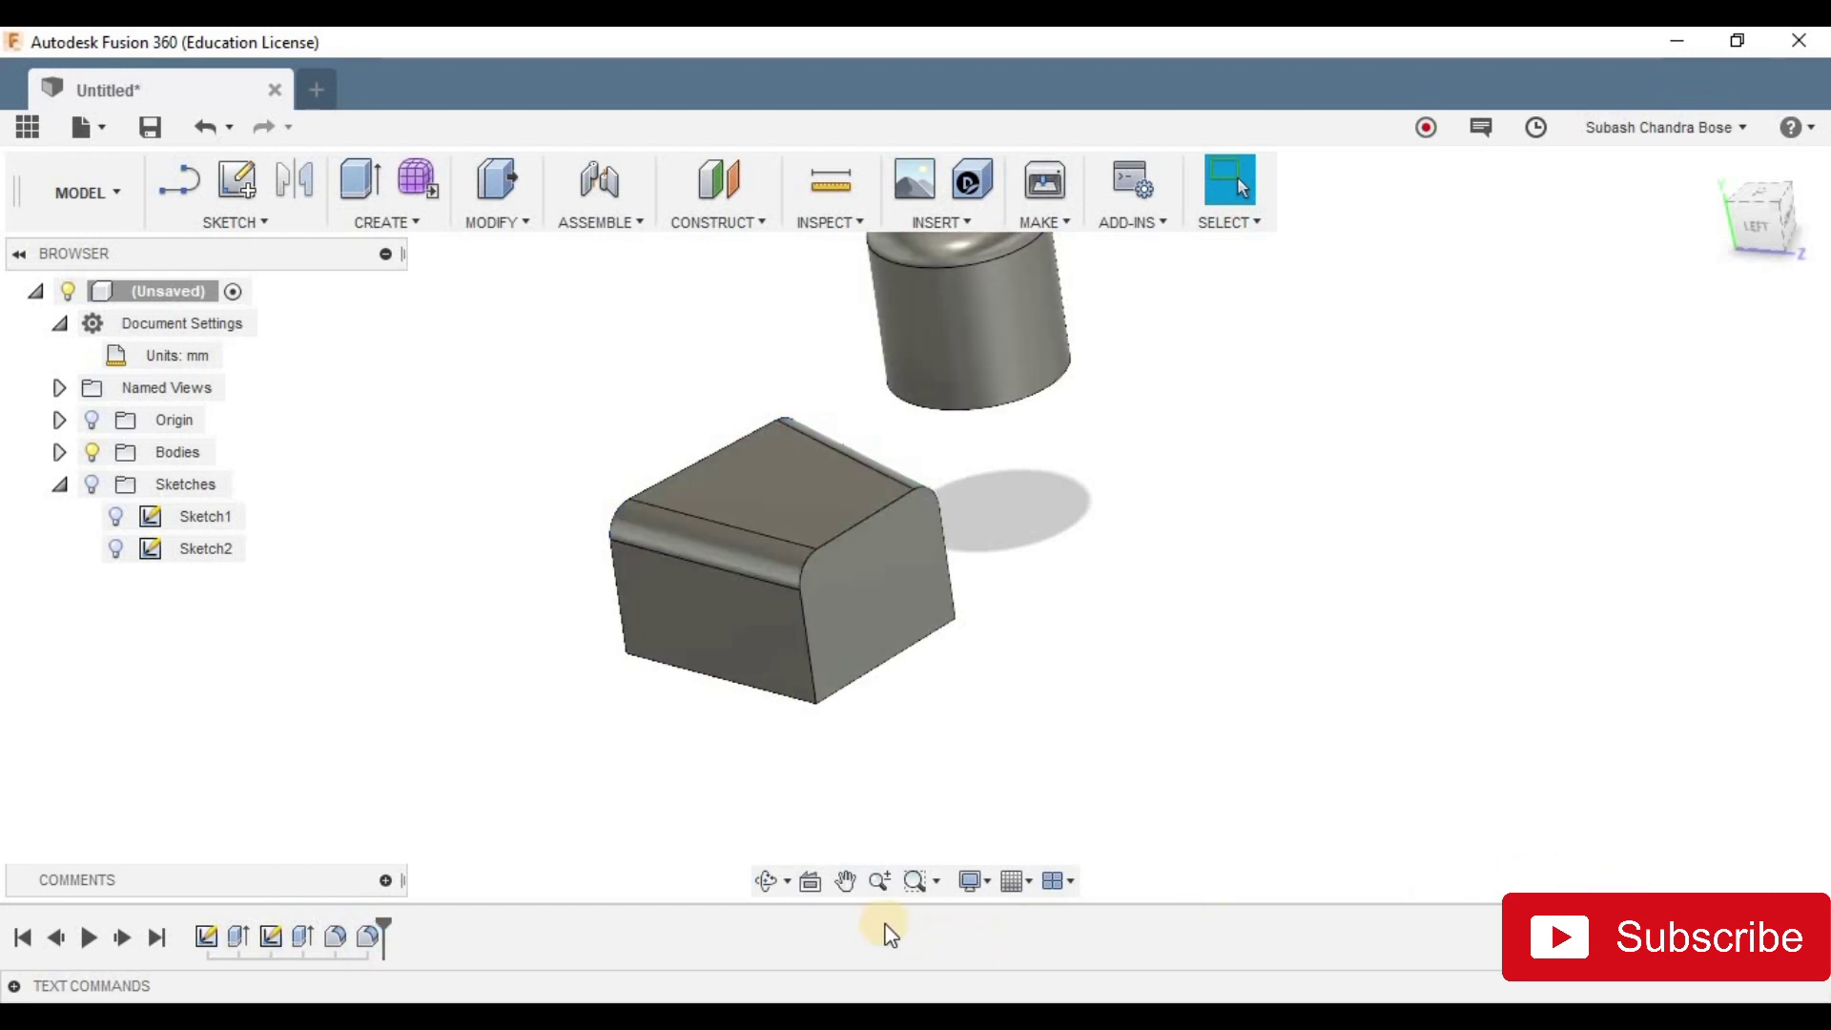
Step: View both bodies from different angles, first with Free Orbit and then with Constrained Orbit
{"action": "left_click", "coordinate": [786, 882]}
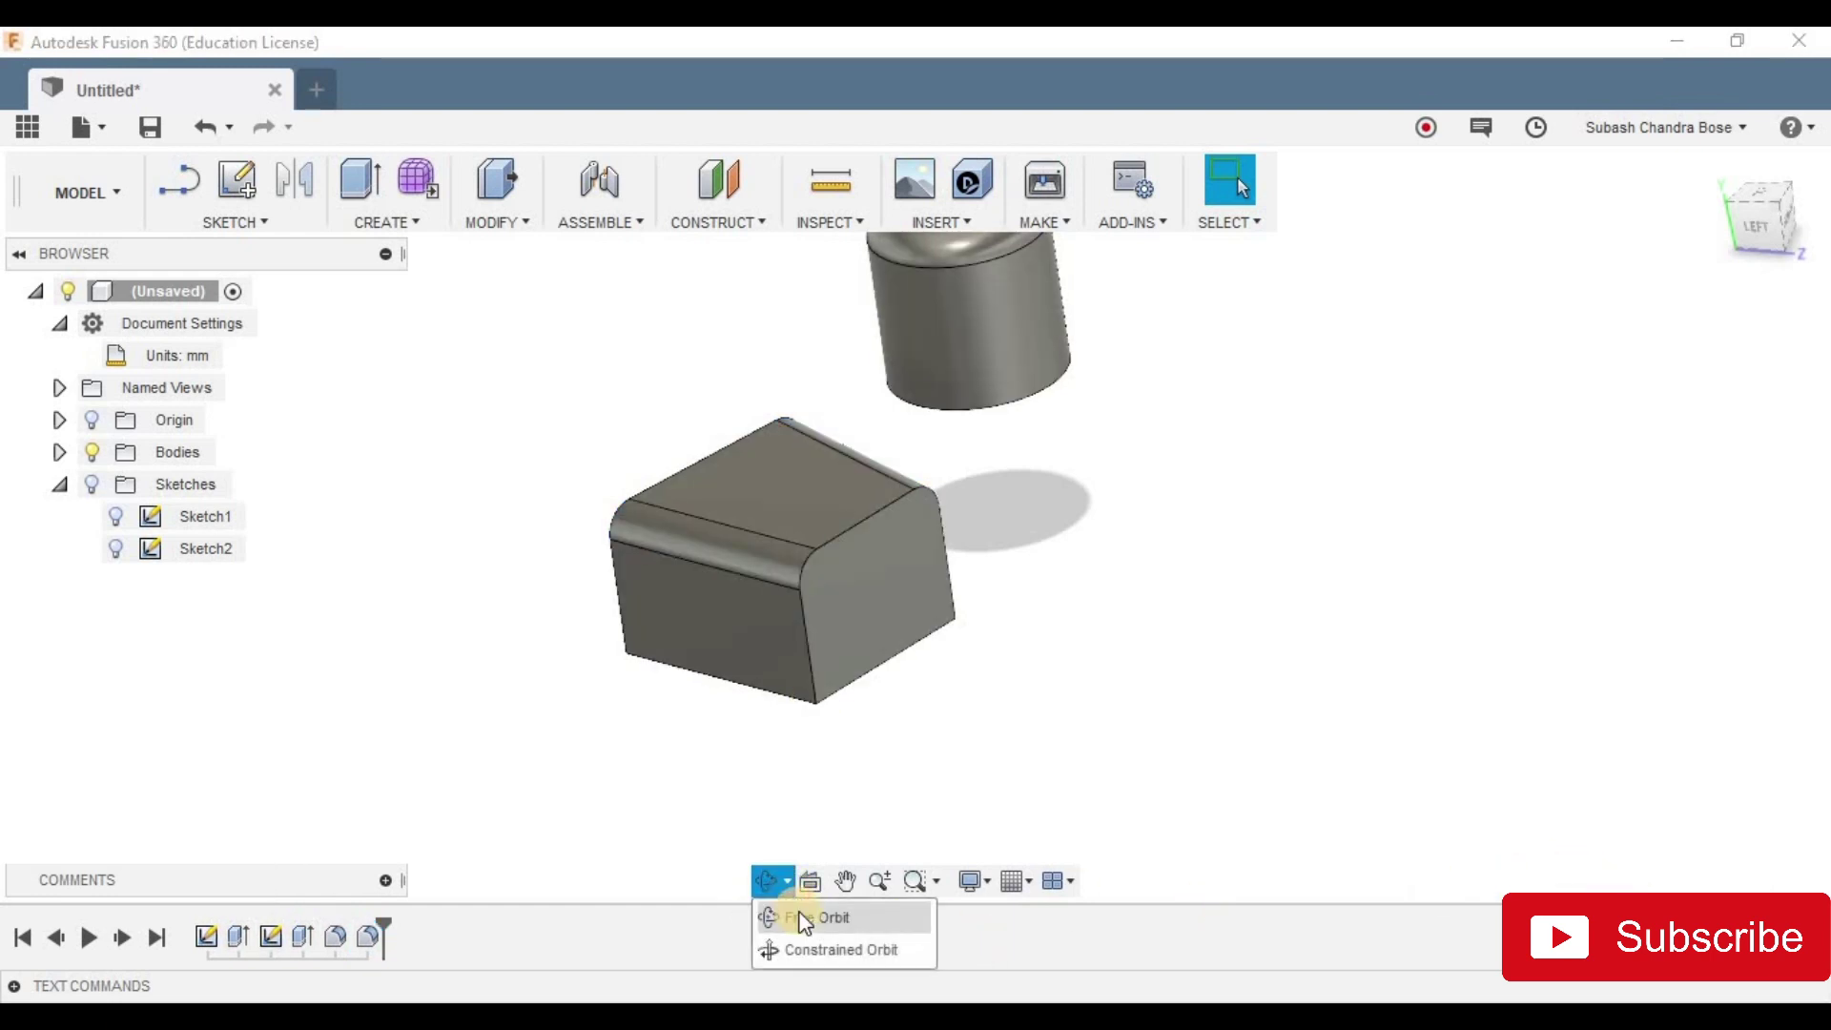
{"action": "left_click", "coordinate": [805, 918]}
{"action": "left_click_drag", "start_coordinate": [830, 645], "coordinate": [1042, 507]}
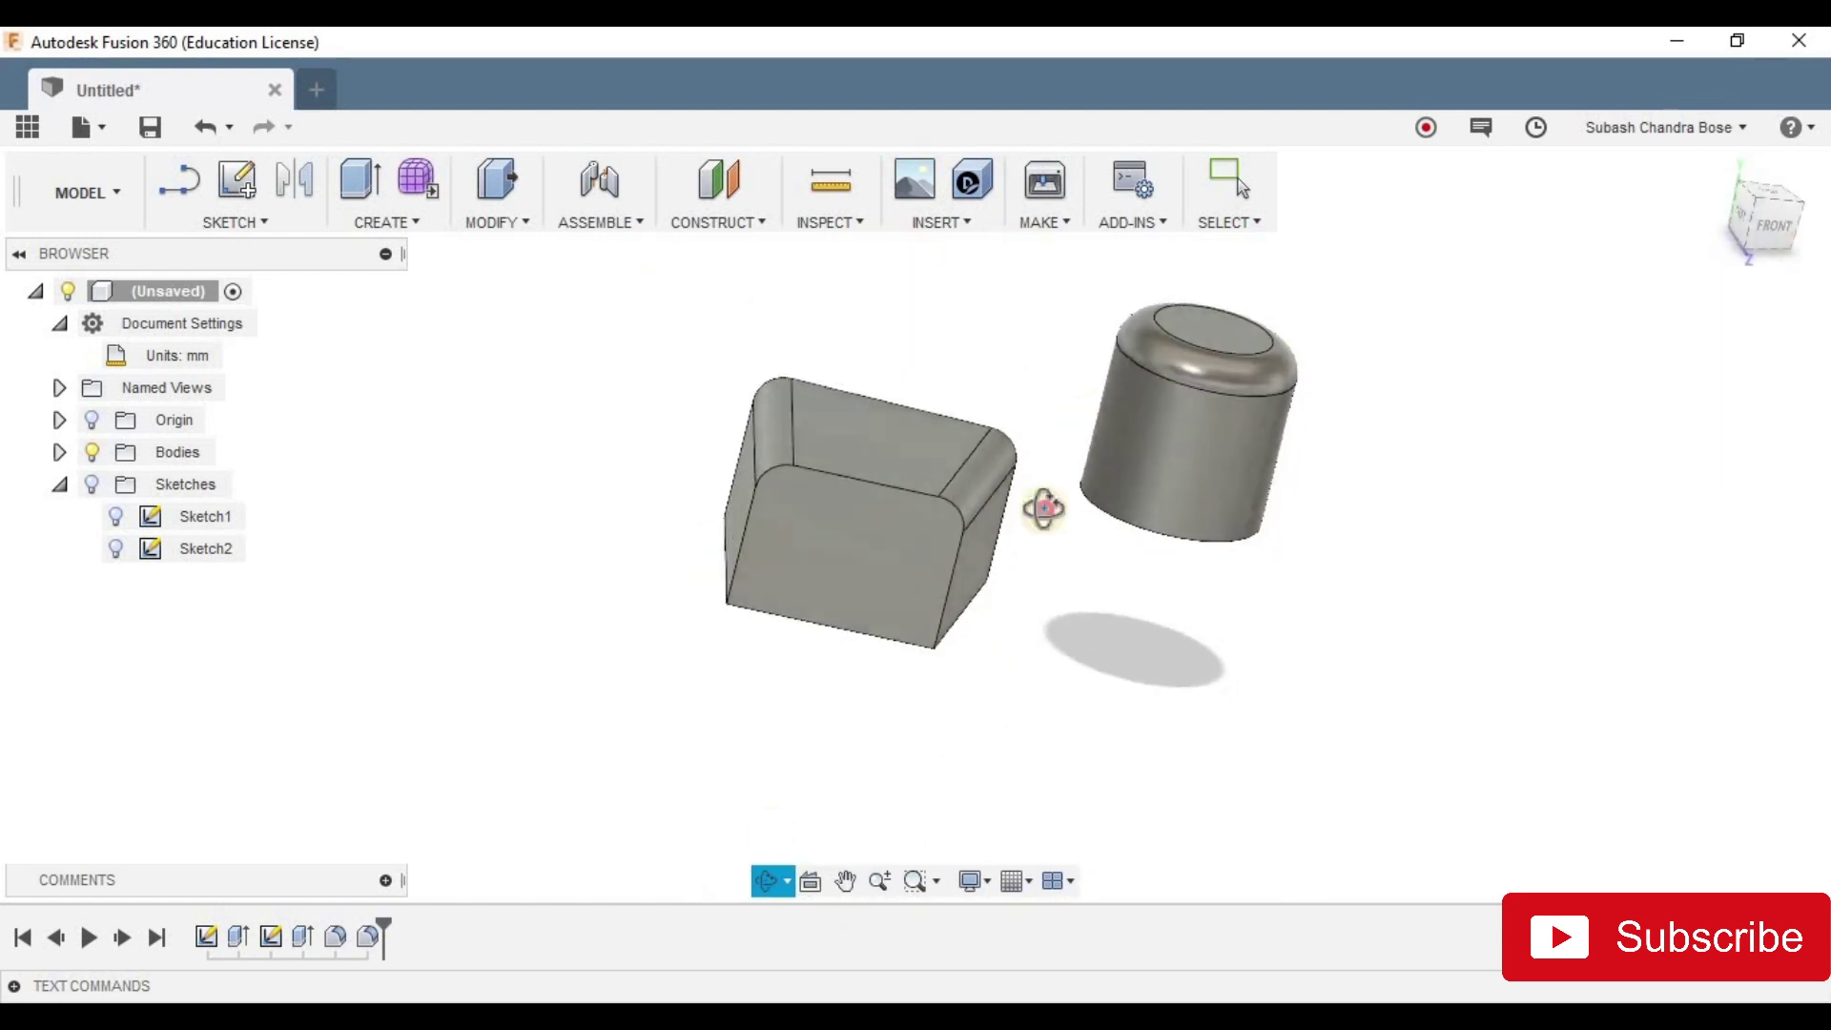
{"action": "left_click", "coordinate": [788, 882]}
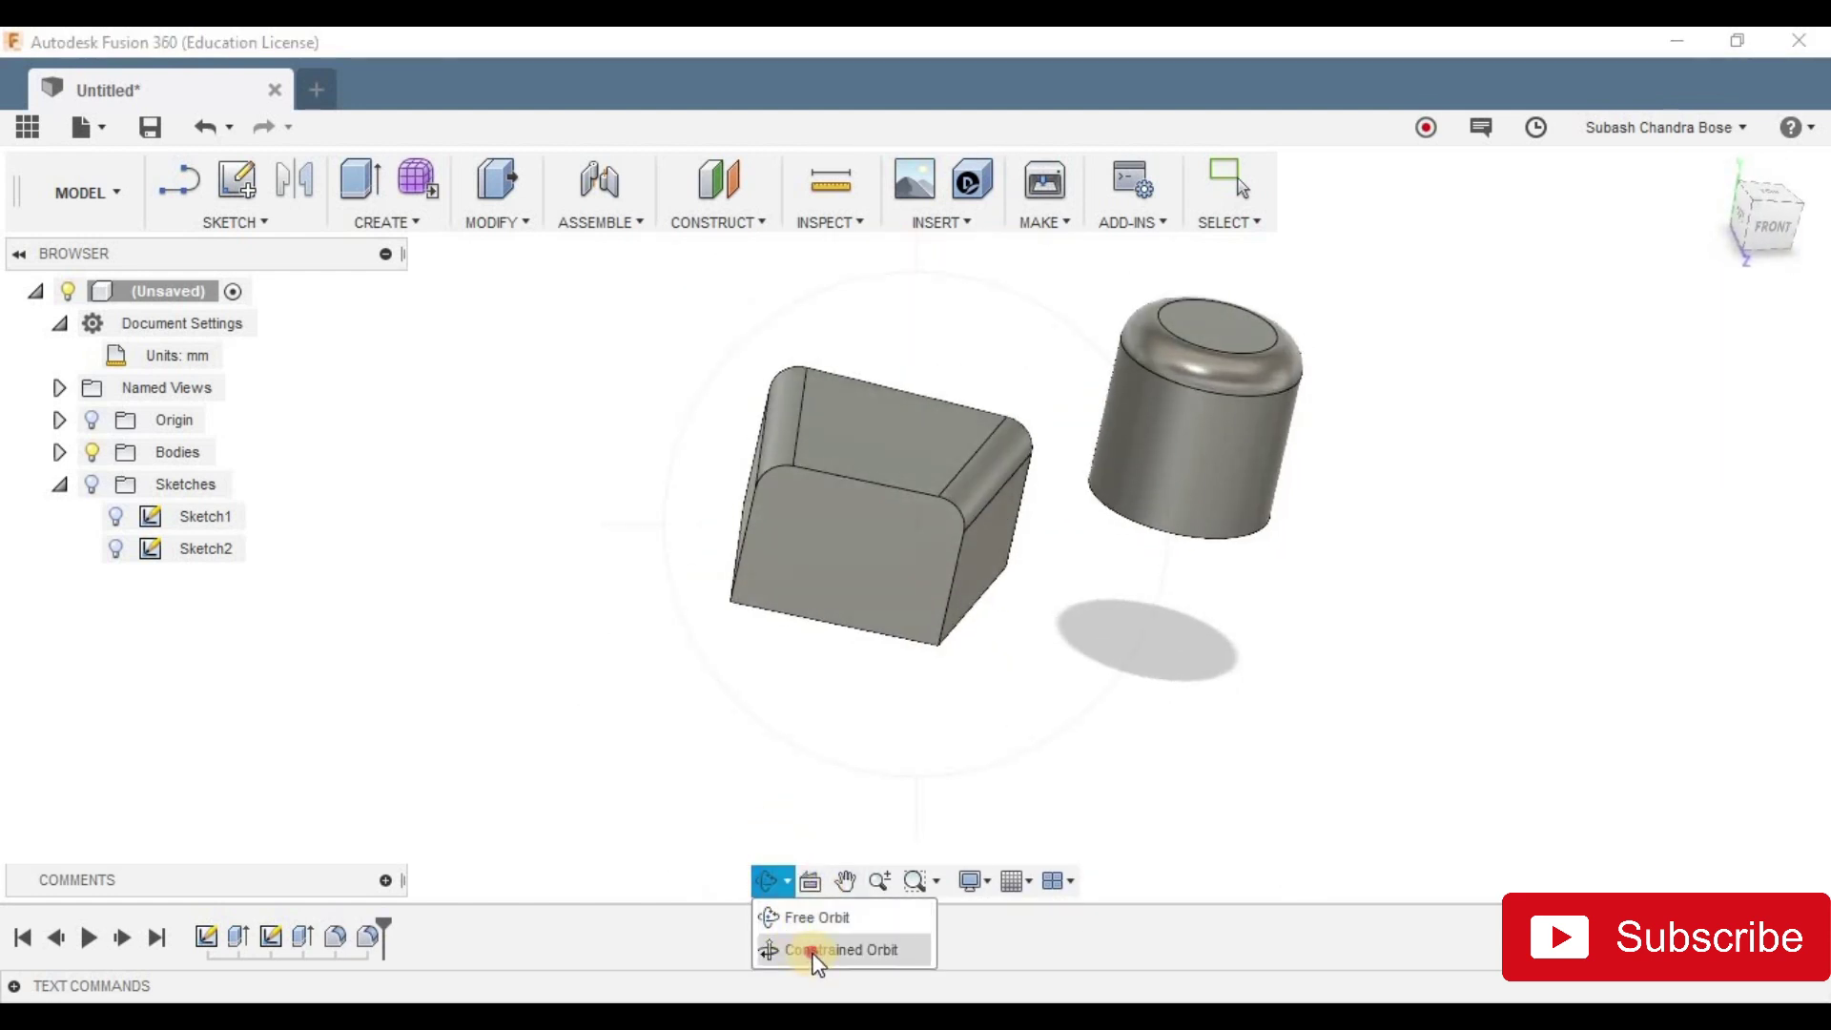
{"action": "left_click", "coordinate": [801, 947]}
{"action": "left_click_drag", "start_coordinate": [740, 515], "coordinate": [1049, 544]}
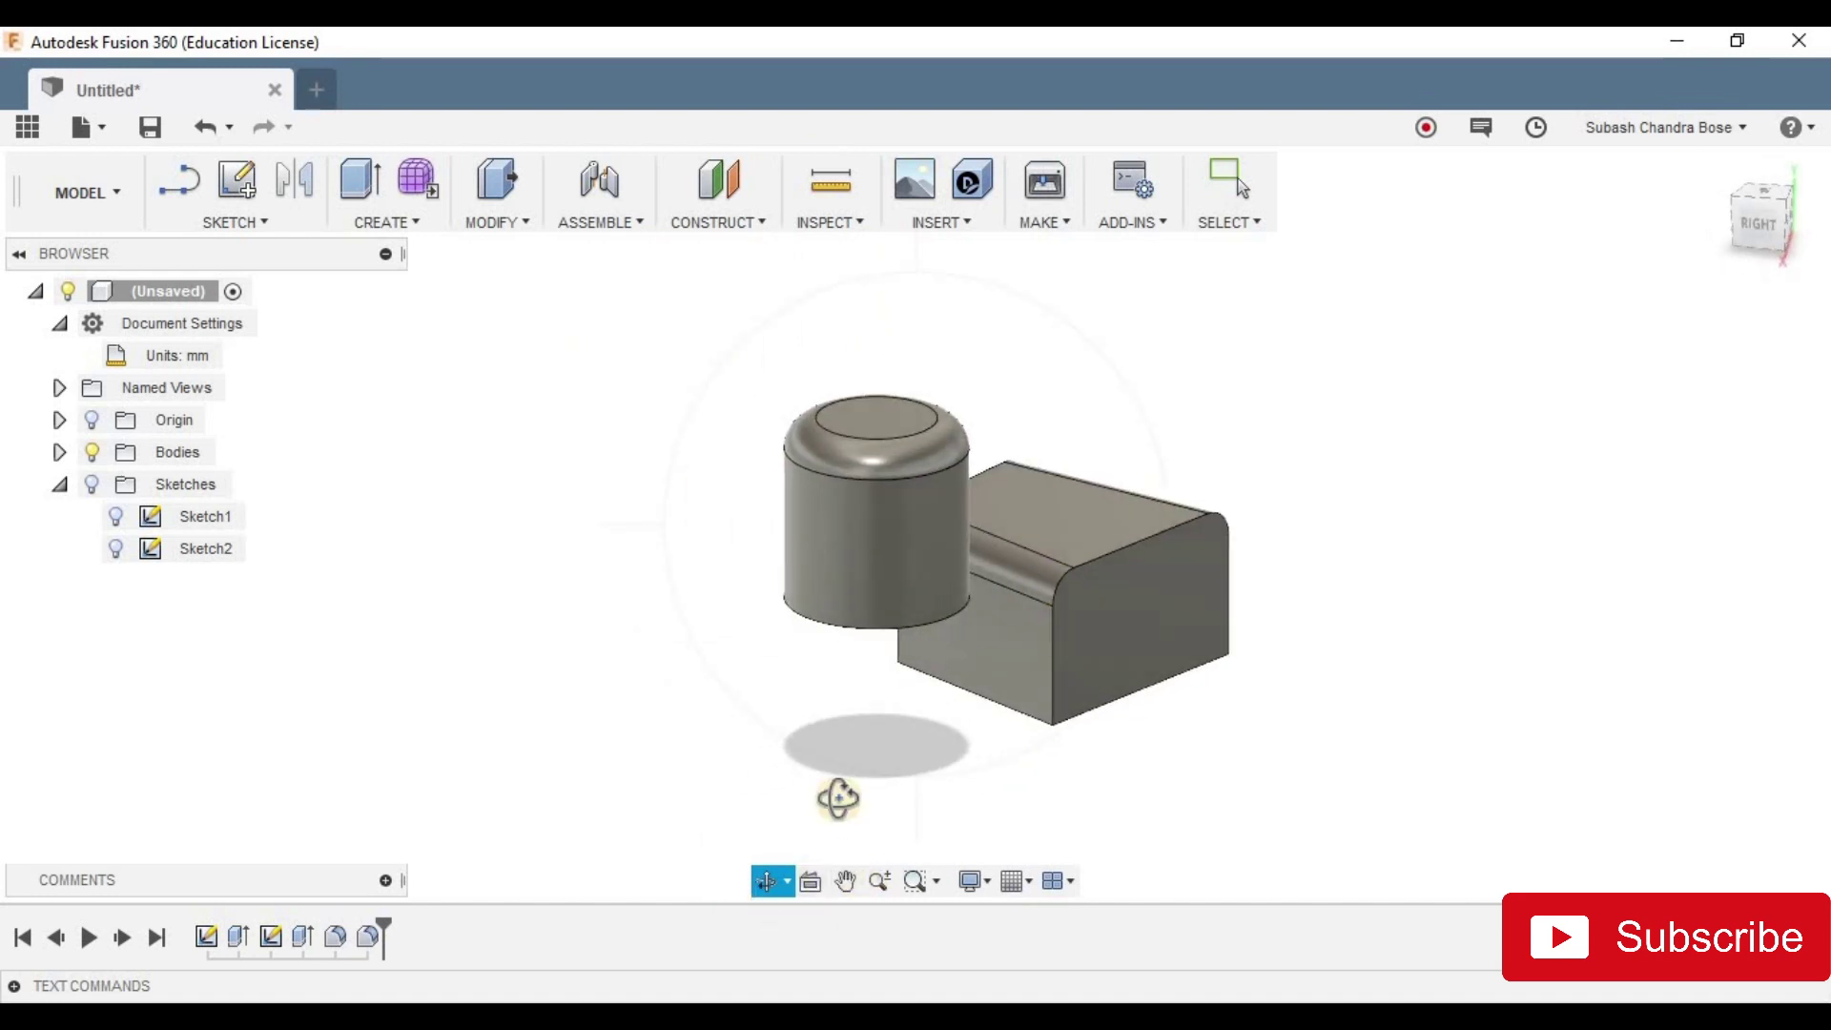
{"action": "left_click_drag", "start_coordinate": [617, 740], "coordinate": [625, 735]}
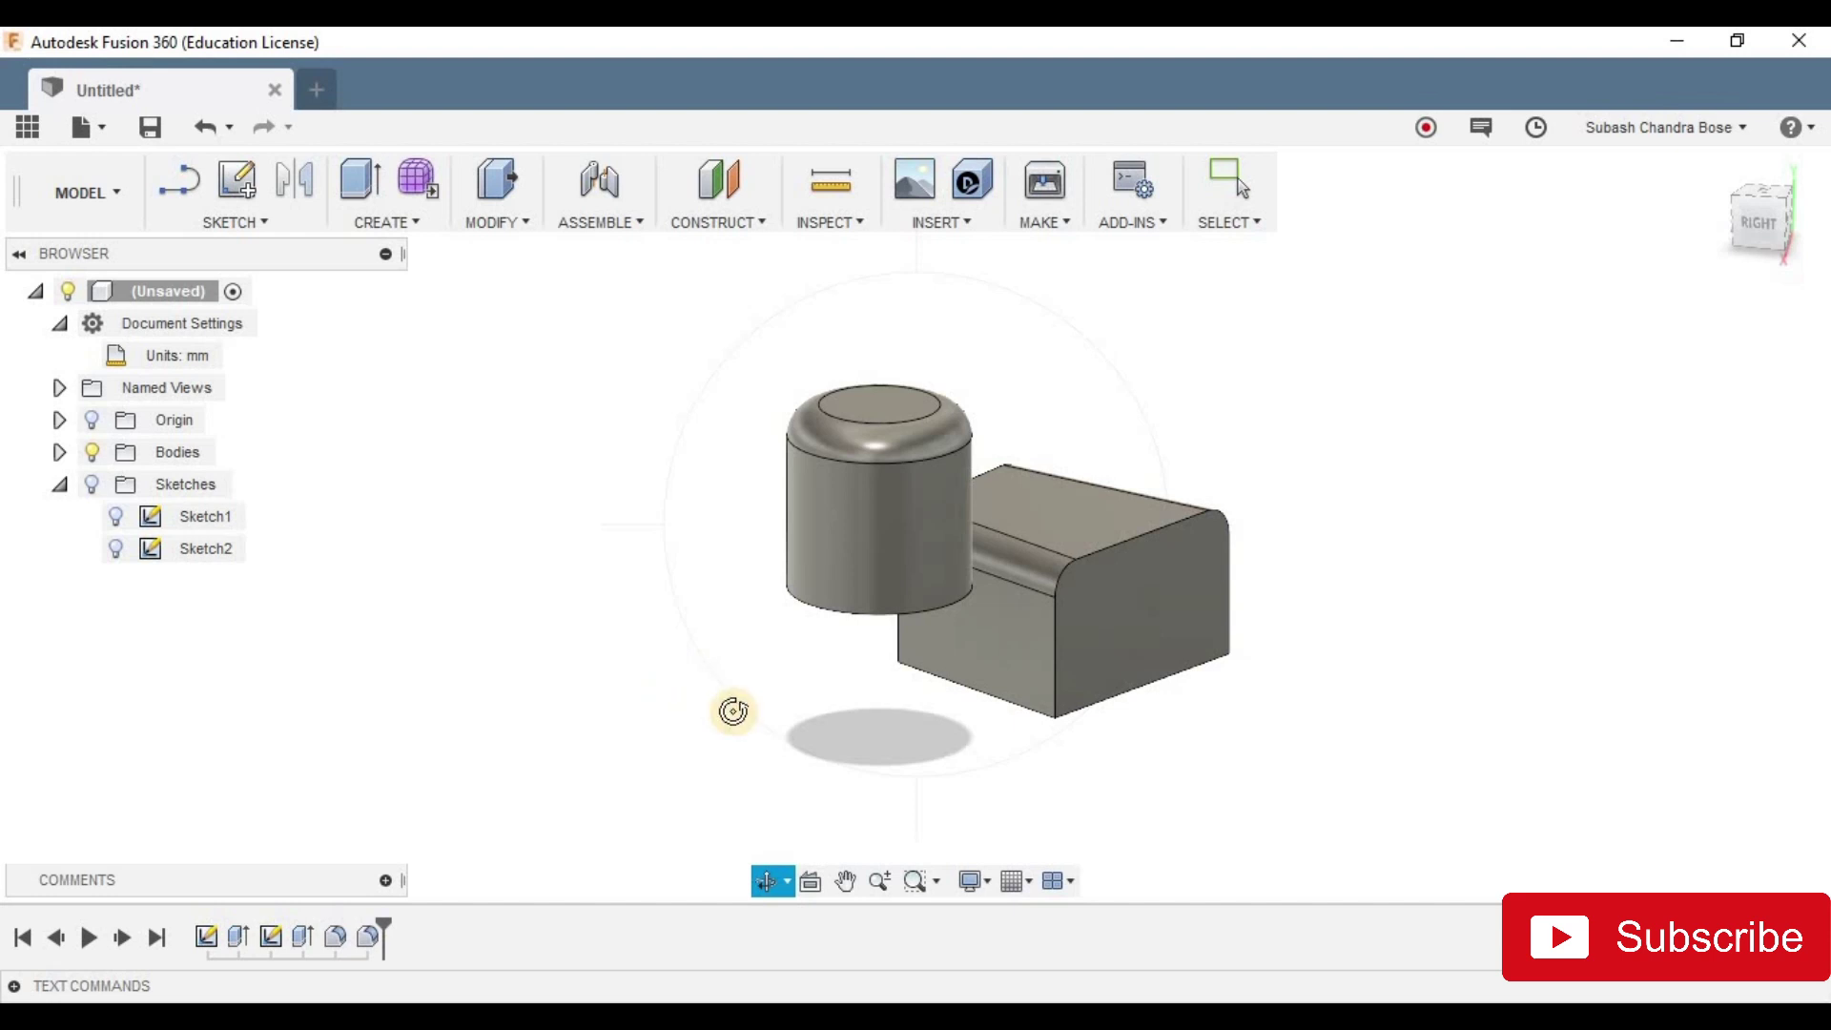
Step: Zoom out and pan around both bodies, leave the orbit tool, and dismiss the iSpring Free Cam message
{"action": "scroll", "coordinate": [750, 768], "scroll_direction": "down", "scroll_amount": 3}
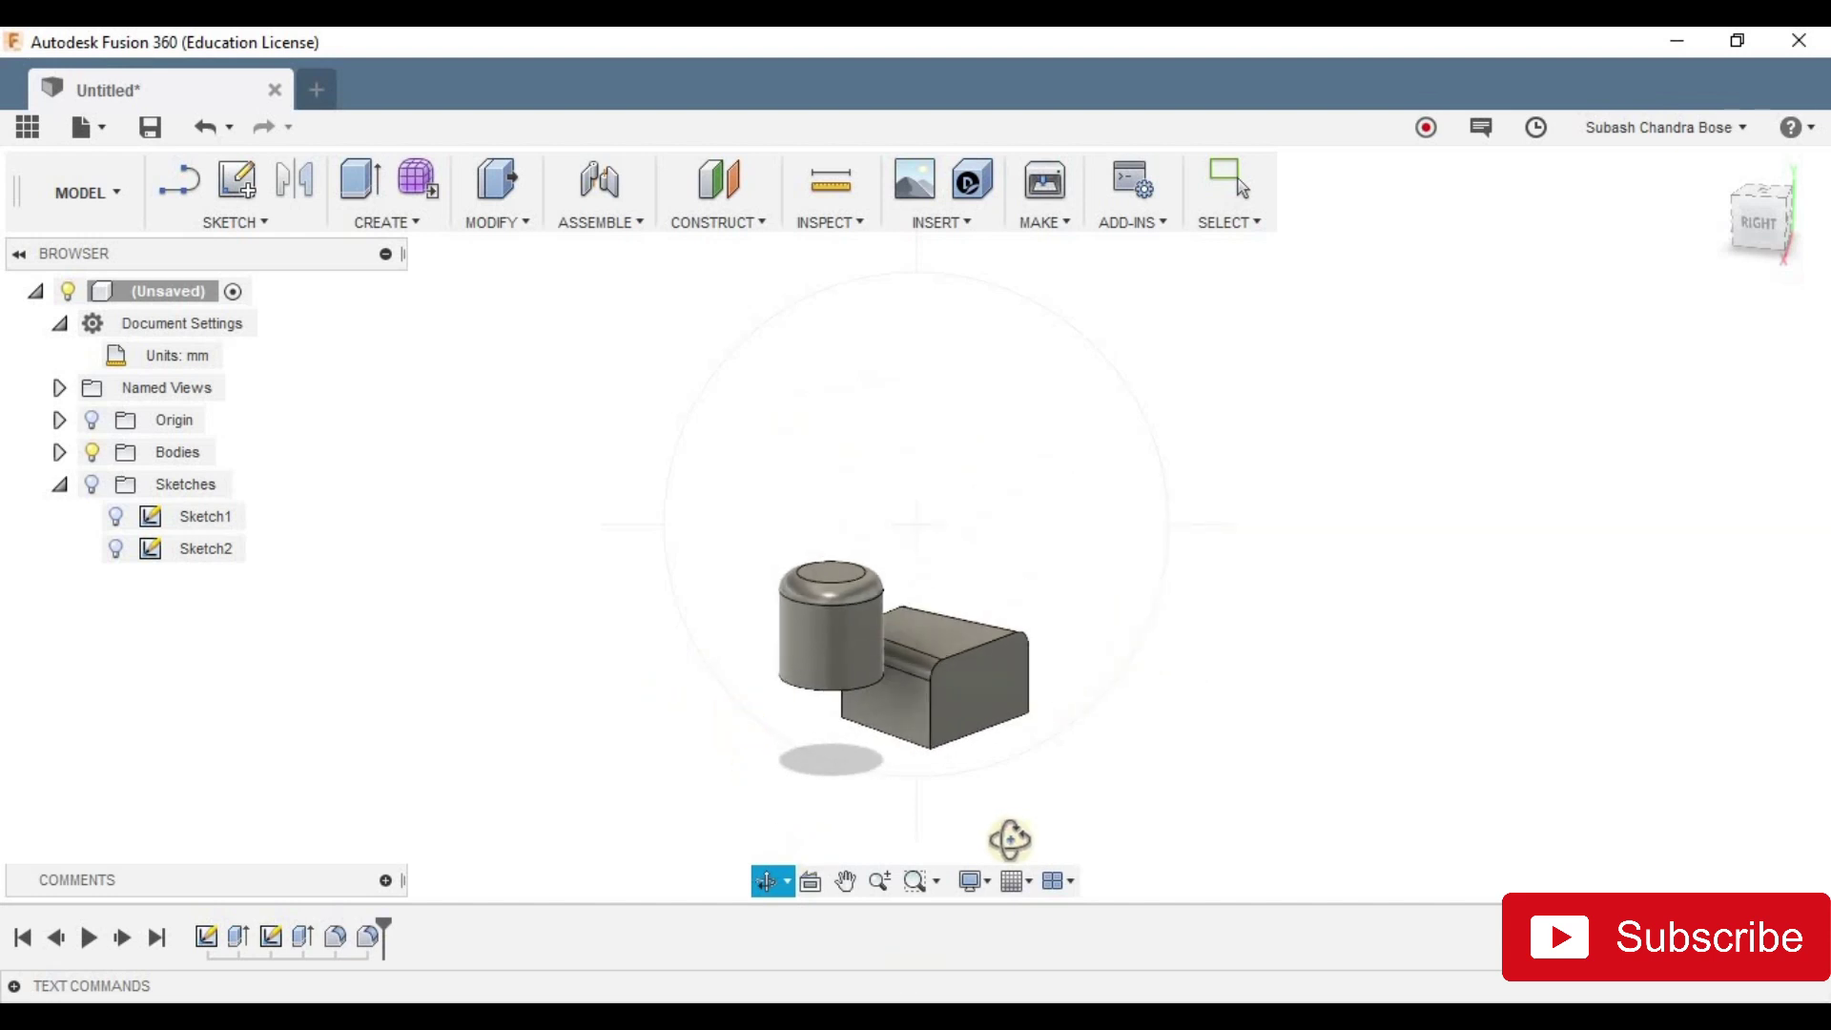
{"action": "scroll", "coordinate": [930, 797], "scroll_direction": "down", "scroll_amount": 2}
{"action": "middle_click_drag", "start_coordinate": [1164, 699], "coordinate": [1001, 632]}
{"action": "scroll", "coordinate": [748, 674], "scroll_direction": "down", "scroll_amount": 2}
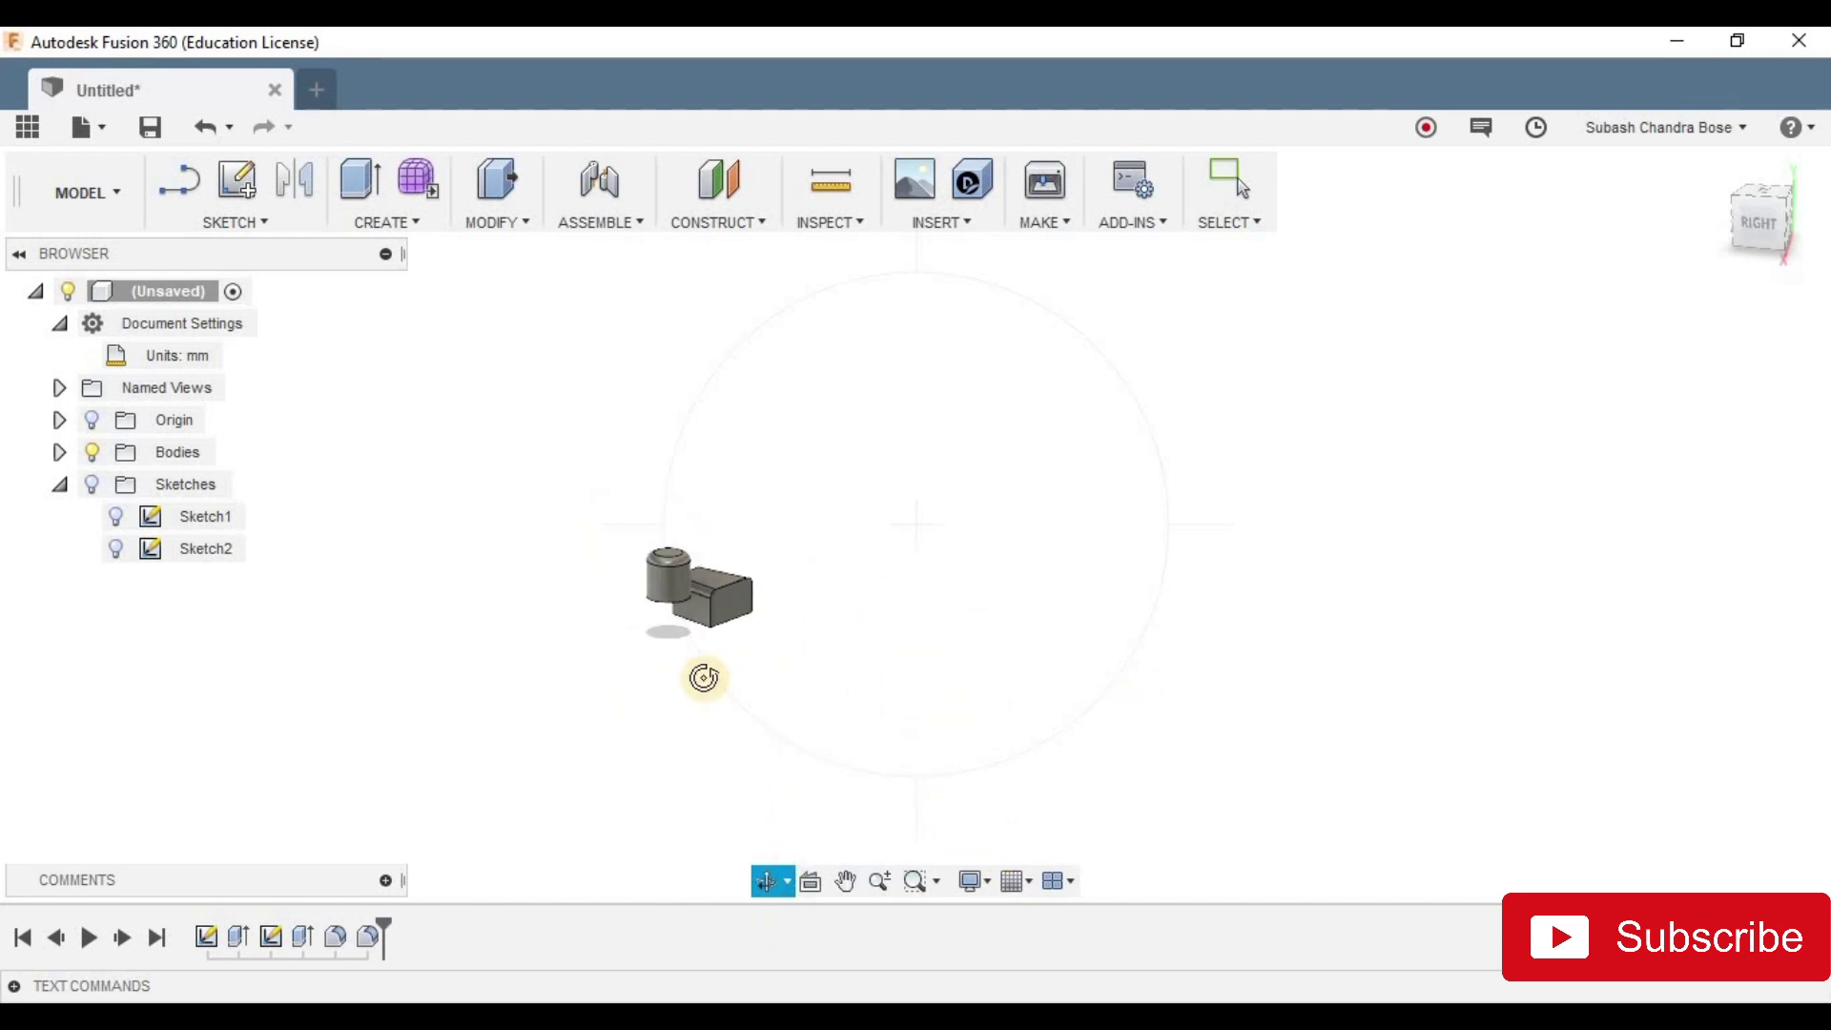
{"action": "scroll", "coordinate": [704, 678], "scroll_direction": "down", "scroll_amount": 3}
{"action": "middle_click_drag", "start_coordinate": [703, 678], "coordinate": [873, 654], "text": "shift"}
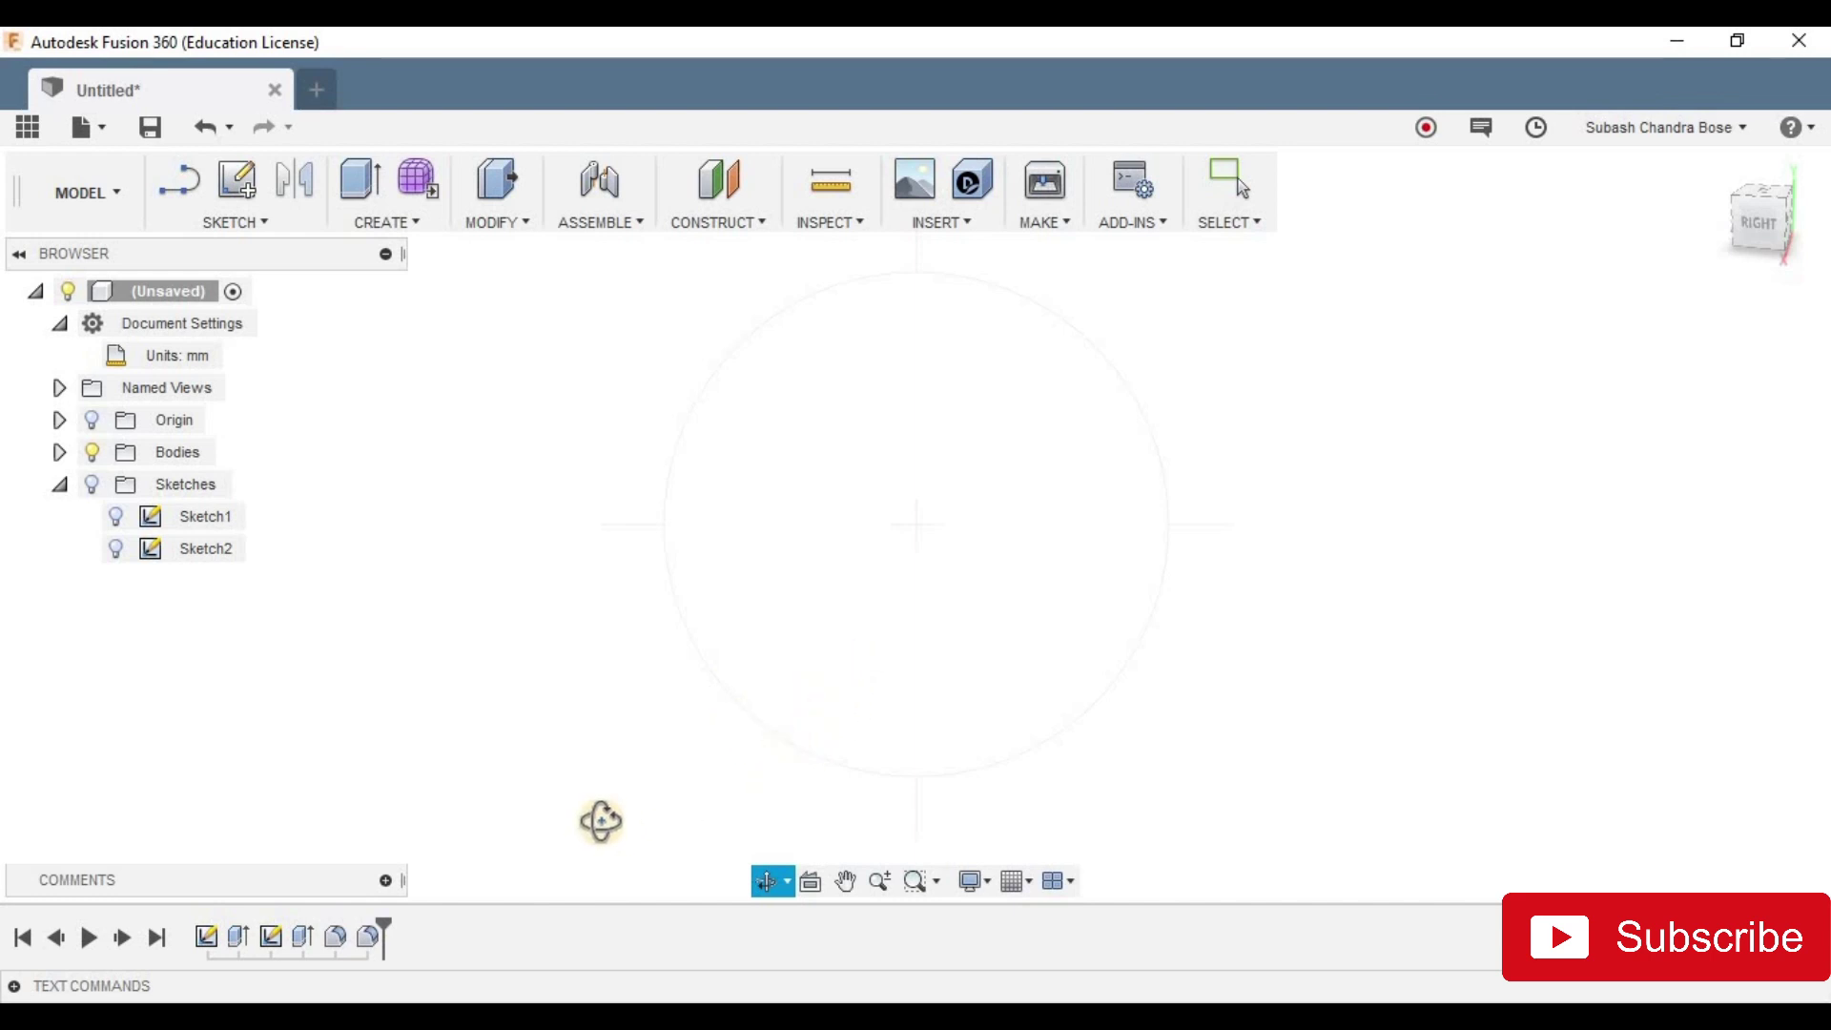
{"action": "key", "text": "Escape"}
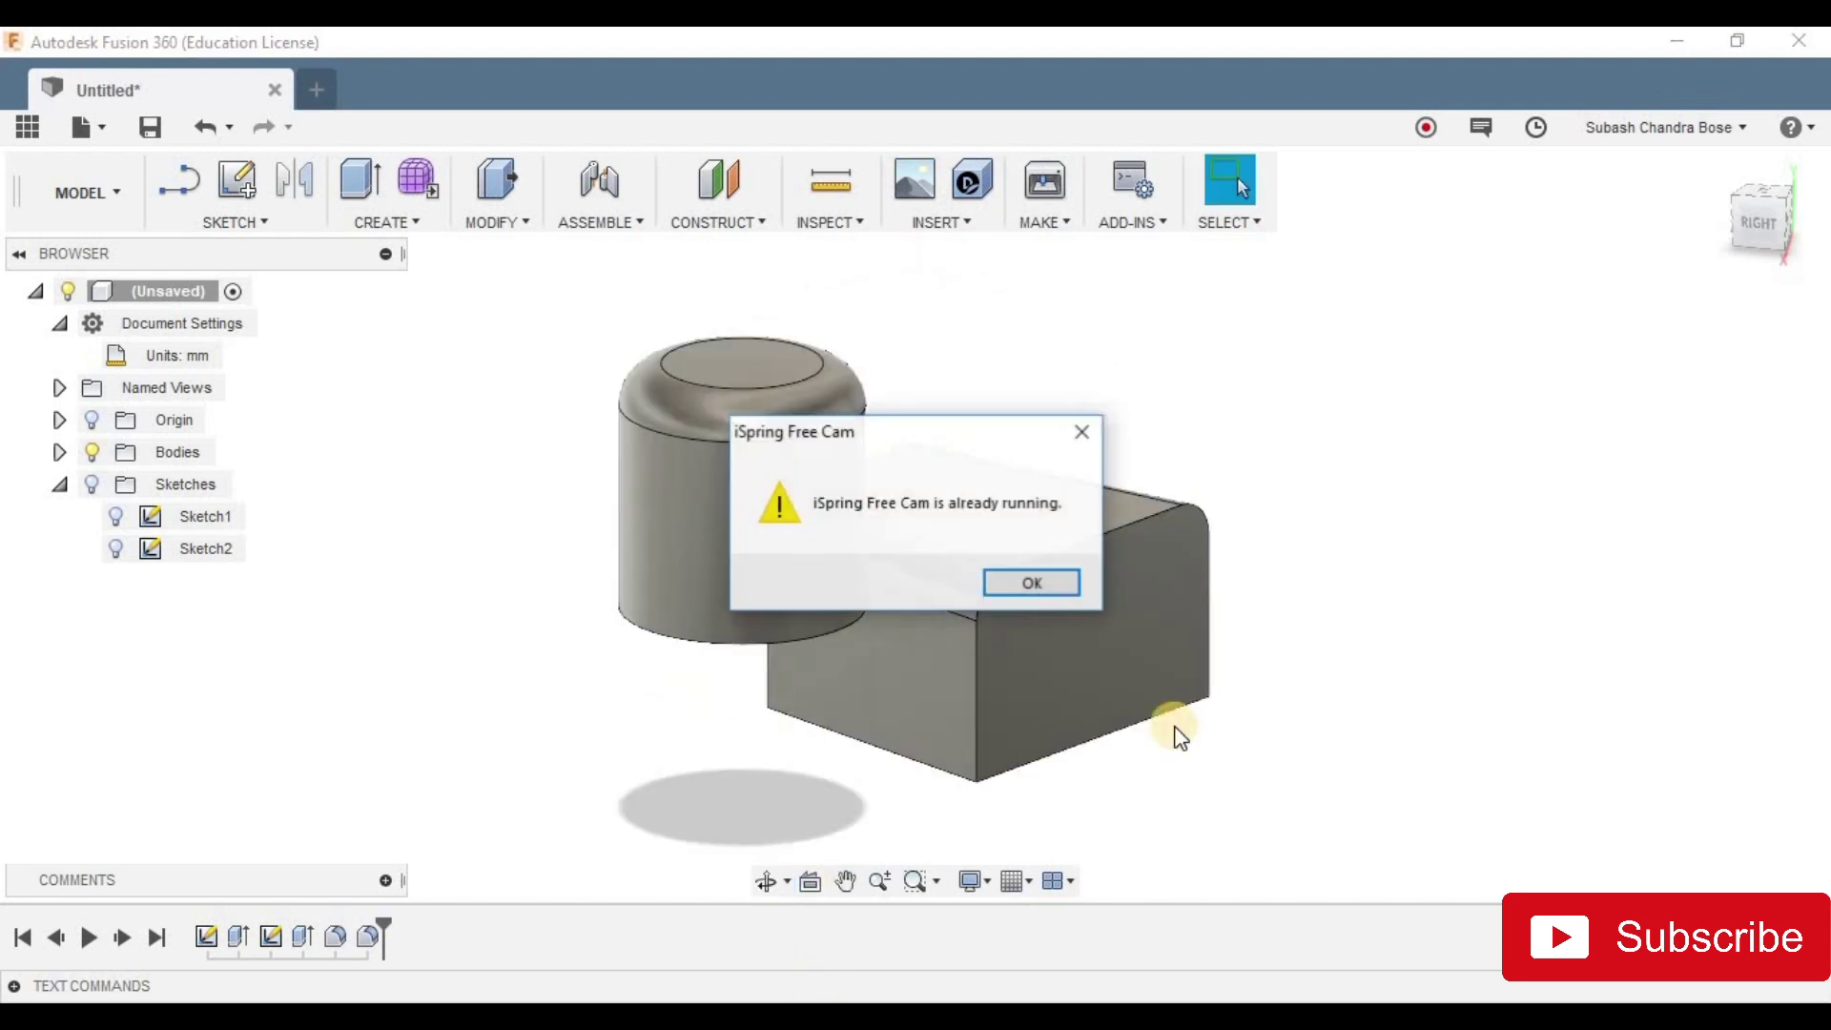
{"action": "left_click", "coordinate": [1033, 582]}
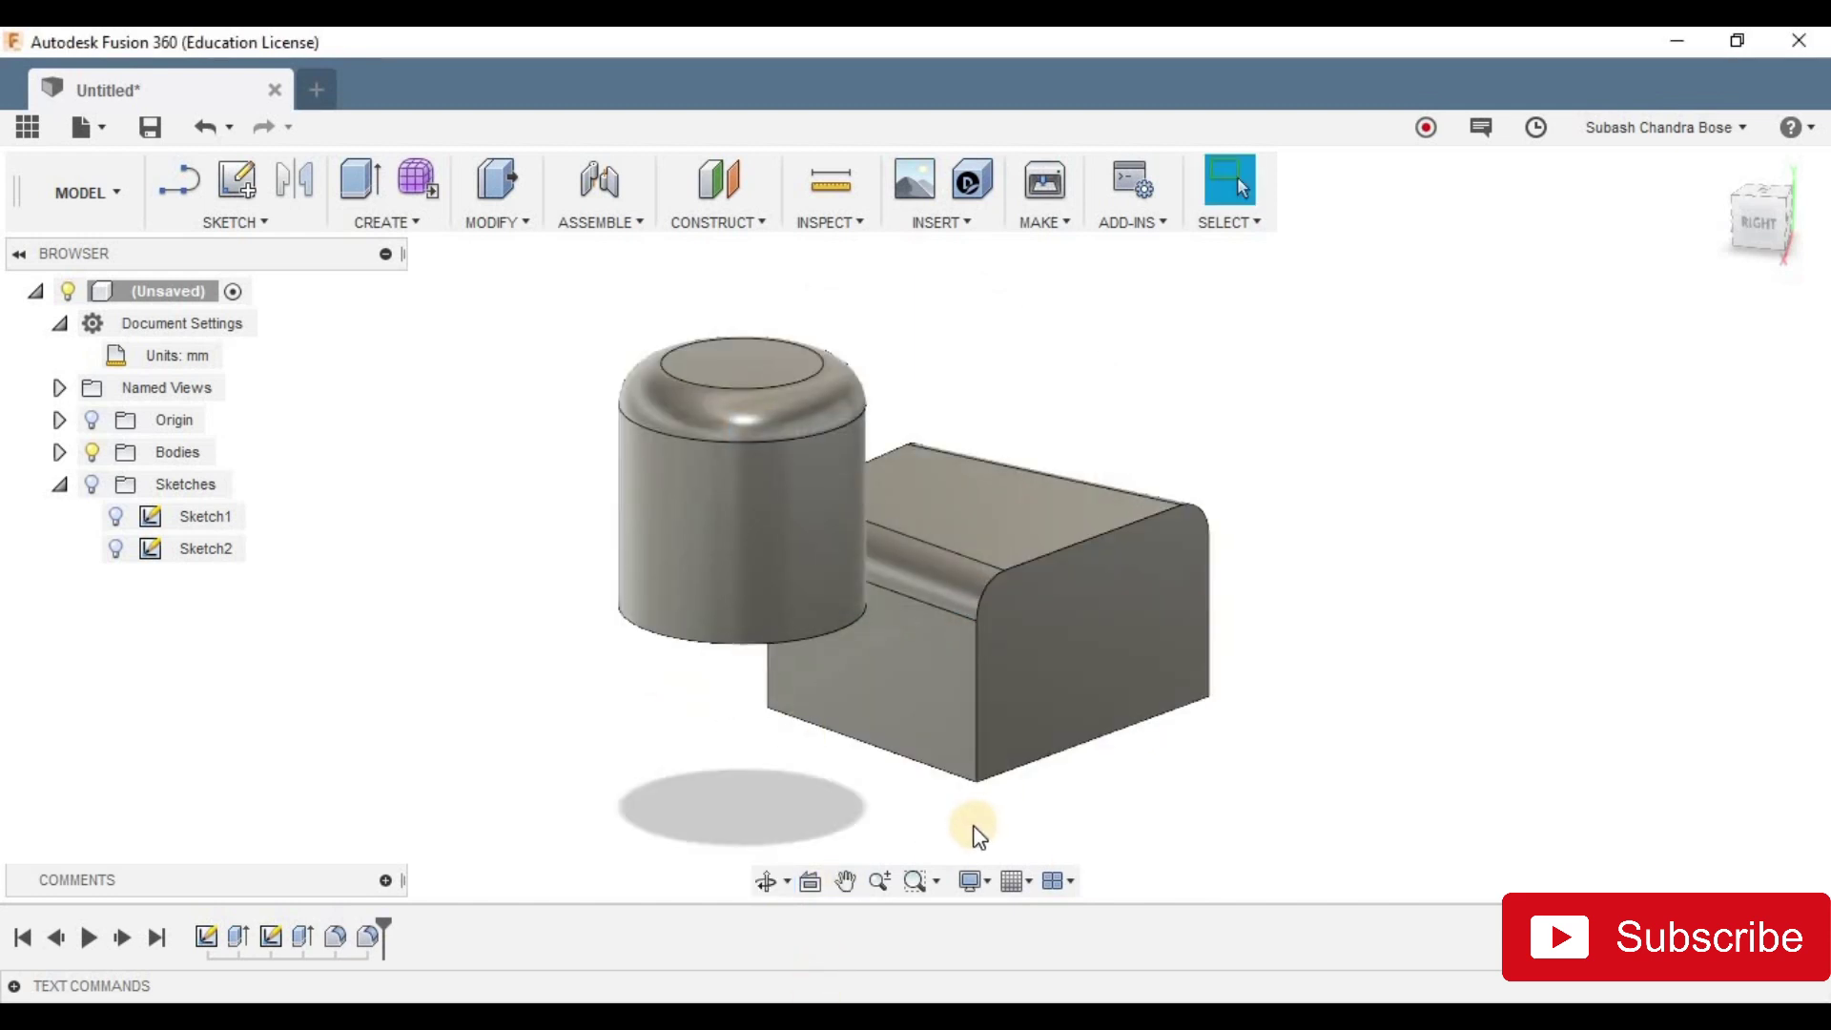
Step: Zoom and pan away from both bodies, and zoom back in until they fill the view
{"action": "scroll", "coordinate": [973, 827], "scroll_direction": "down", "scroll_amount": 5}
{"action": "scroll", "coordinate": [970, 826], "scroll_direction": "down", "scroll_amount": 3}
{"action": "middle_click_drag", "start_coordinate": [969, 701], "coordinate": [891, 618]}
{"action": "scroll", "coordinate": [895, 722], "scroll_direction": "down", "scroll_amount": 1}
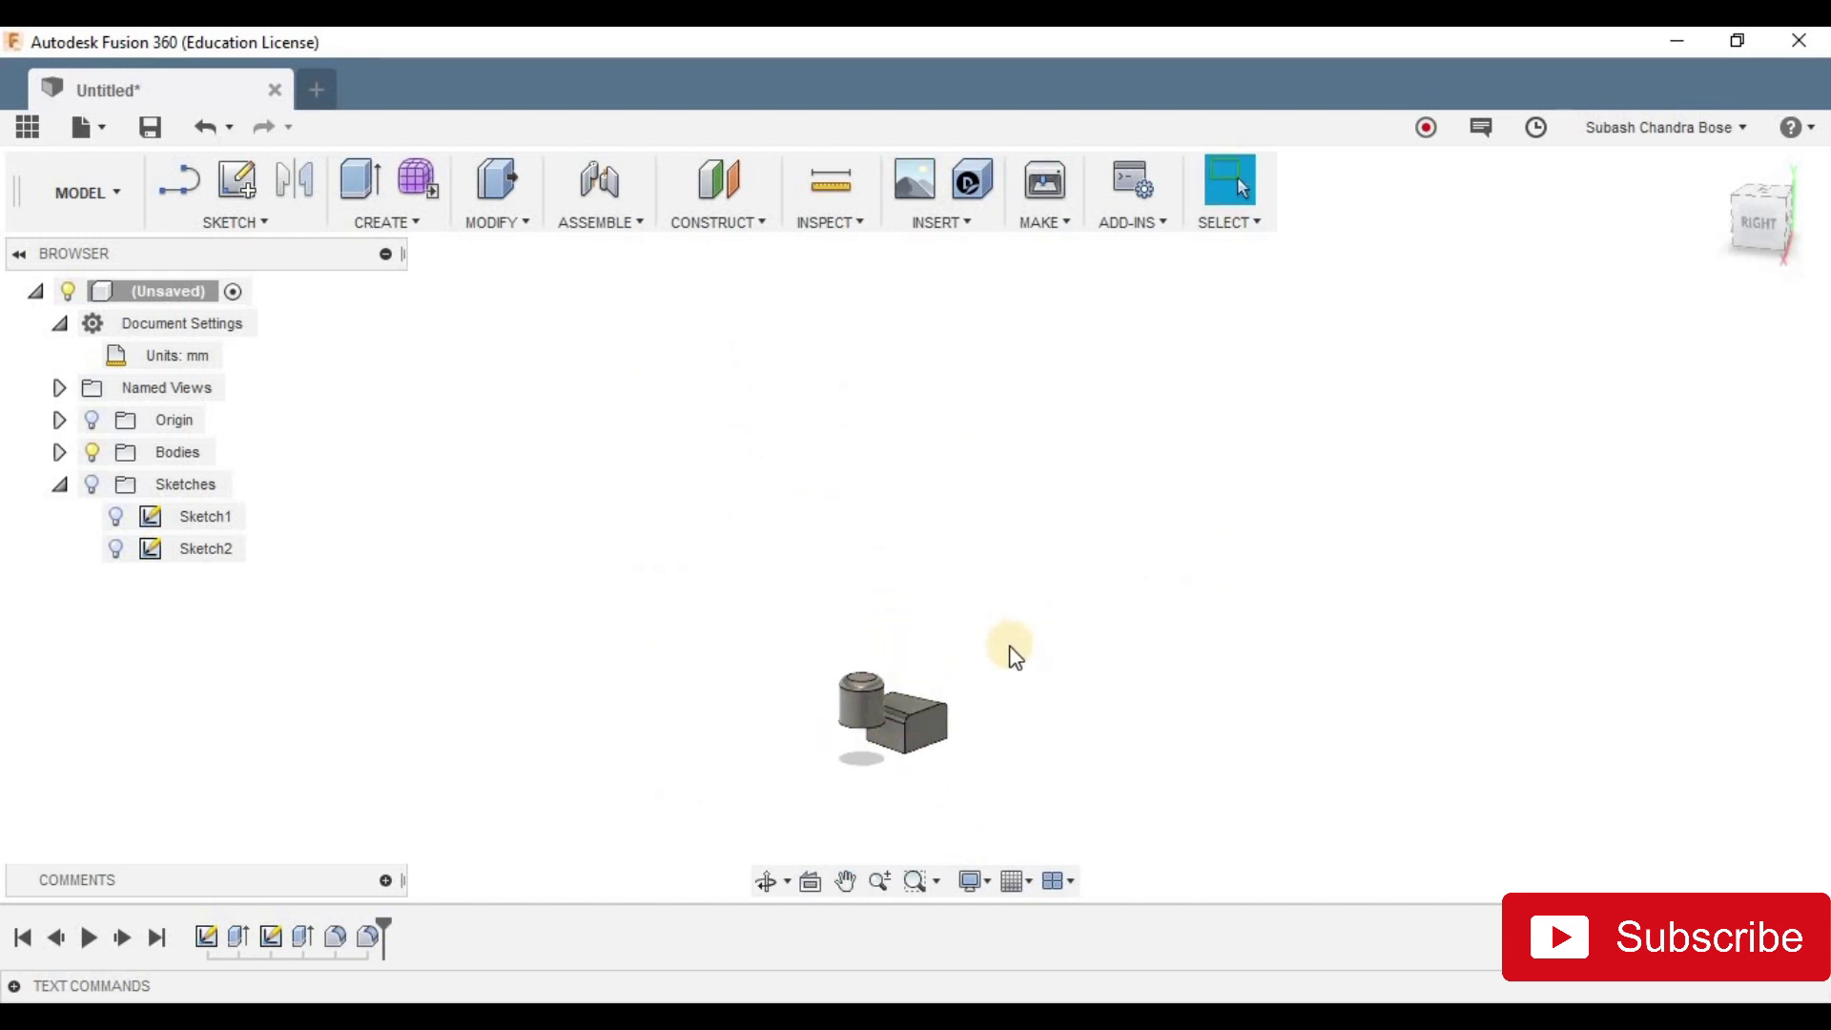
{"action": "scroll", "coordinate": [1025, 725], "scroll_direction": "down", "scroll_amount": 4}
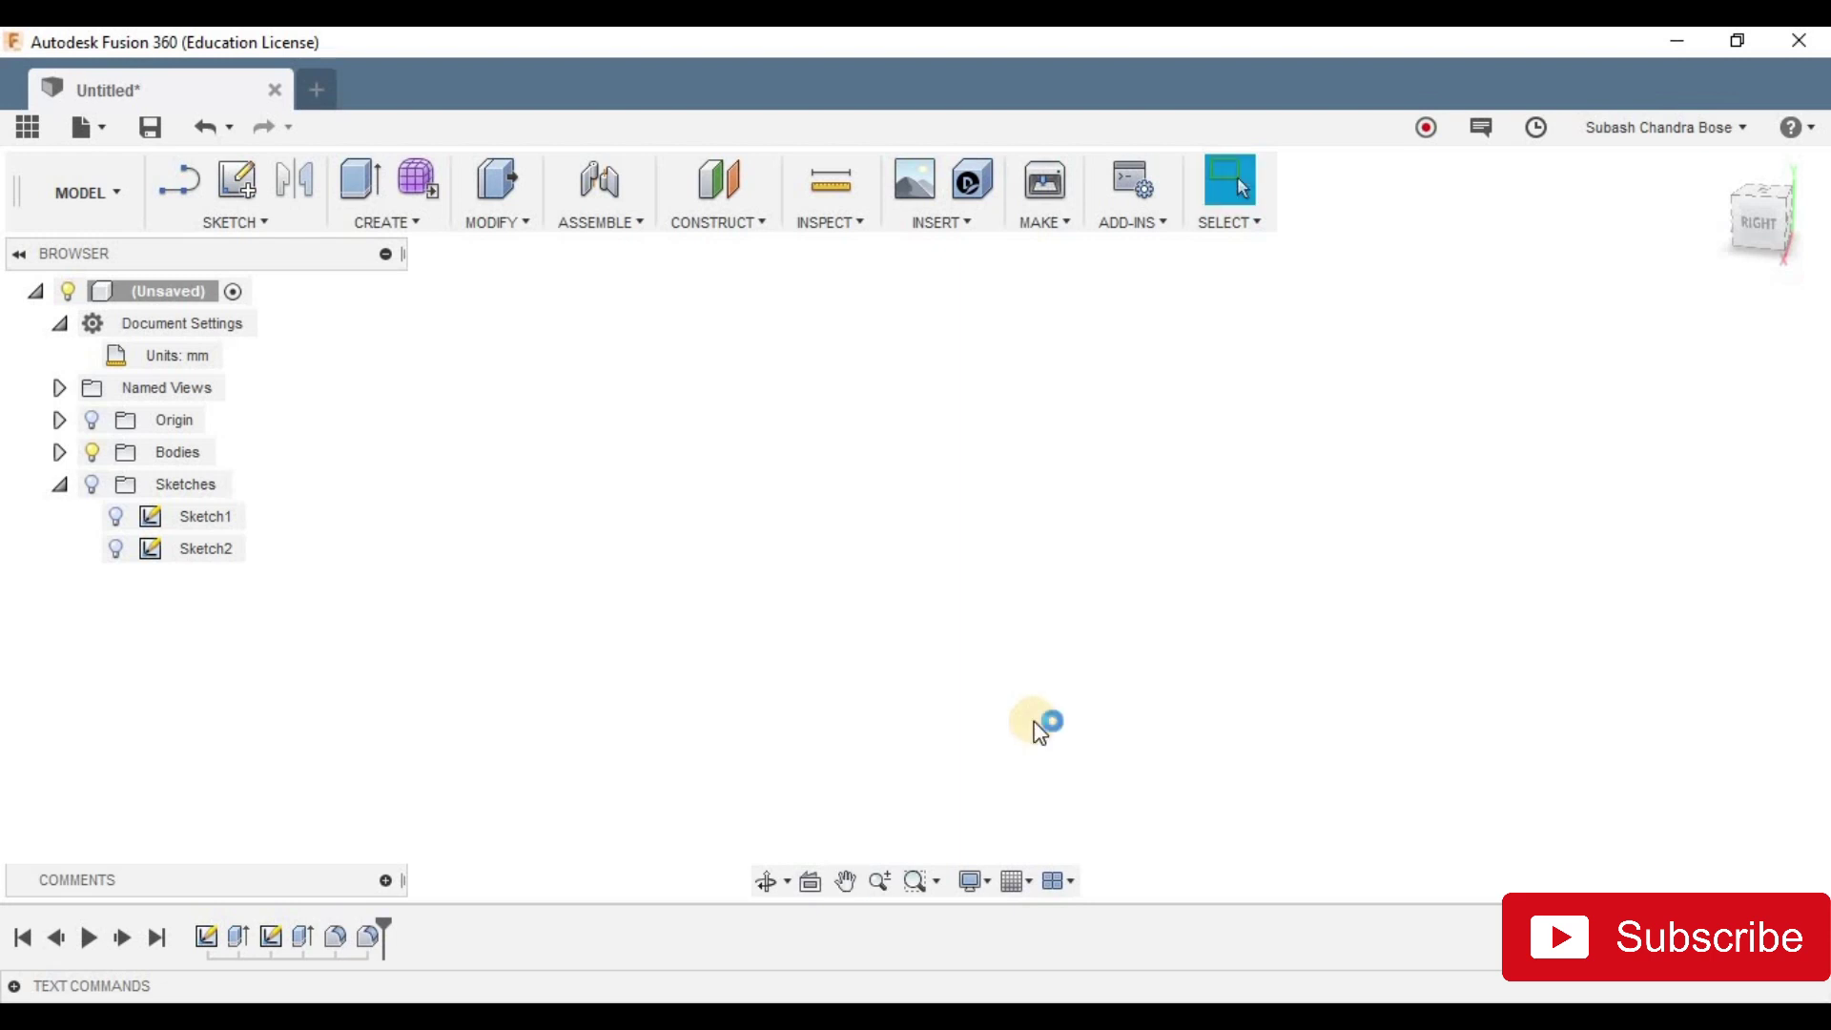
{"action": "scroll", "coordinate": [1040, 729], "scroll_direction": "up", "scroll_amount": 10}
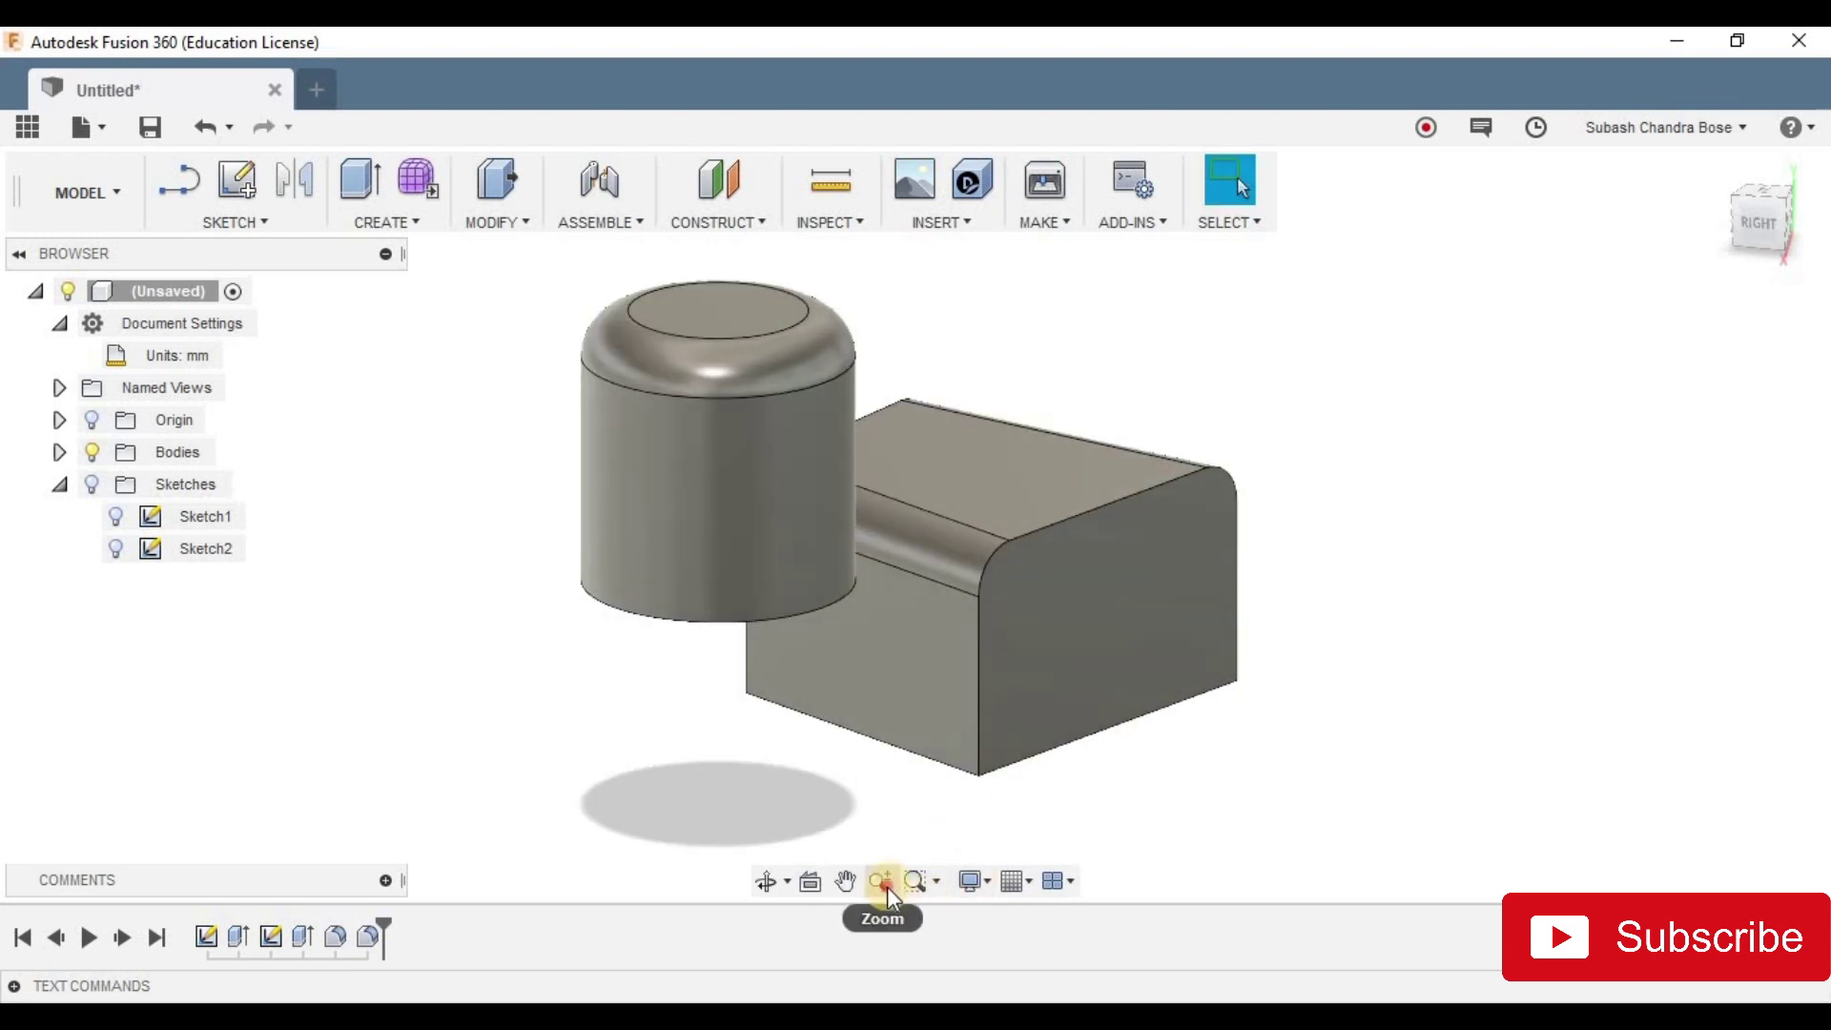
Step: Examine both bodies close up and from a distance using the Zoom tool
{"action": "left_click", "coordinate": [881, 882]}
{"action": "scroll", "coordinate": [929, 723], "scroll_direction": "down", "scroll_amount": 1}
{"action": "scroll", "coordinate": [929, 723], "scroll_direction": "up", "scroll_amount": 2}
{"action": "scroll", "coordinate": [929, 723], "scroll_direction": "down", "scroll_amount": 3}
{"action": "scroll", "coordinate": [927, 721], "scroll_direction": "up", "scroll_amount": 5}
{"action": "scroll", "coordinate": [926, 720], "scroll_direction": "up", "scroll_amount": 2}
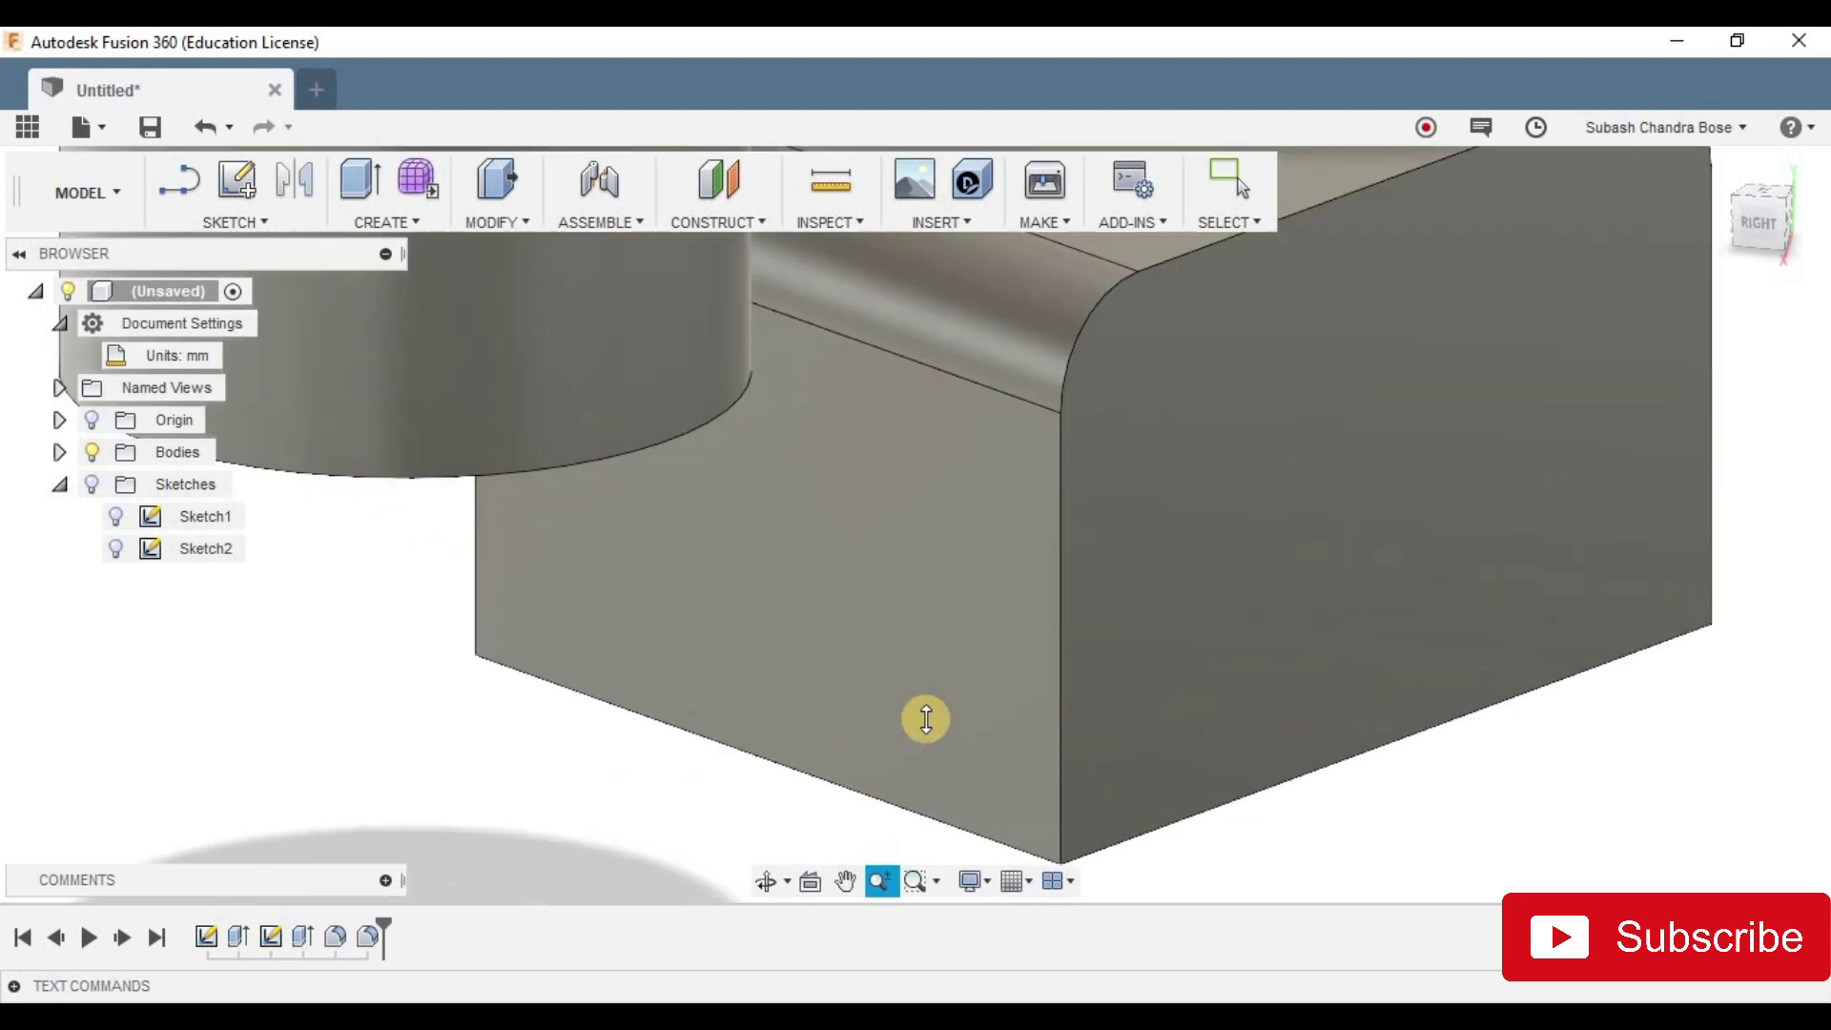
{"action": "scroll", "coordinate": [930, 717], "scroll_direction": "down", "scroll_amount": 5}
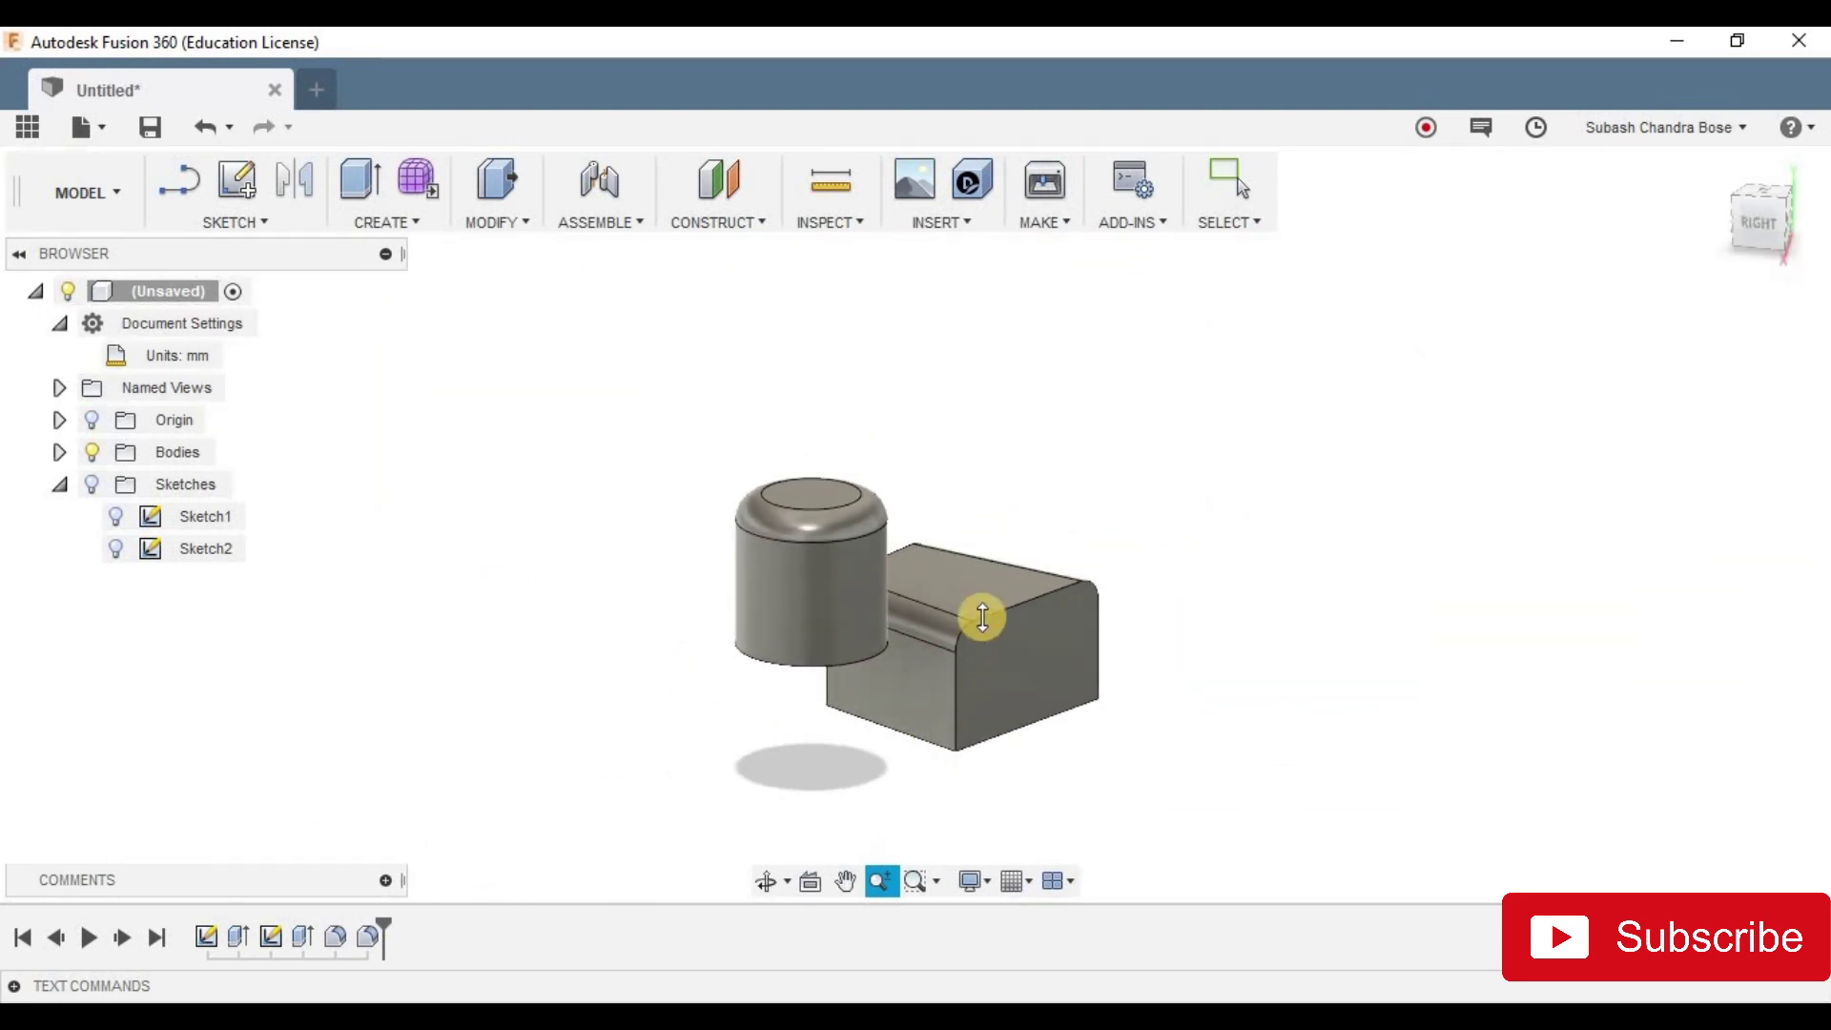
{"action": "left_click", "coordinate": [917, 879]}
{"action": "scroll", "coordinate": [951, 642], "scroll_direction": "down", "scroll_amount": 3}
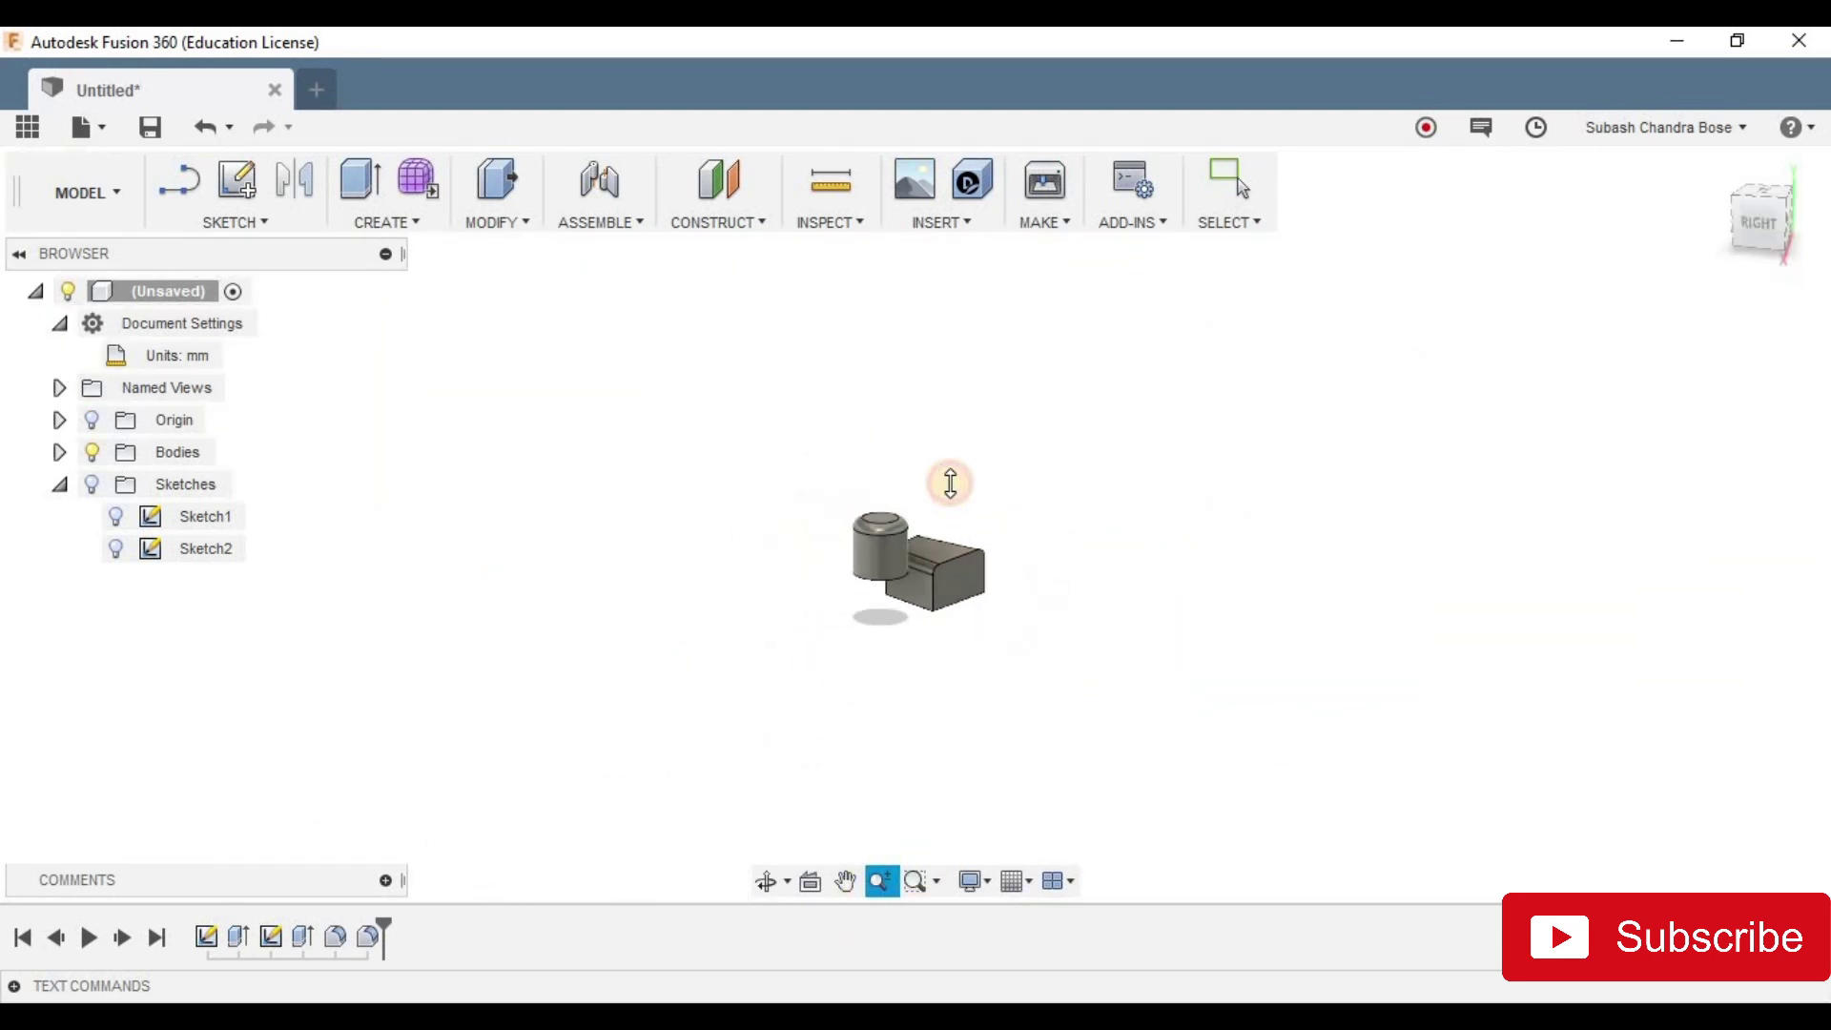
{"action": "scroll", "coordinate": [948, 641], "scroll_direction": "up", "scroll_amount": 5}
{"action": "scroll", "coordinate": [969, 709], "scroll_direction": "down", "scroll_amount": 5}
{"action": "scroll", "coordinate": [969, 709], "scroll_direction": "up", "scroll_amount": 5}
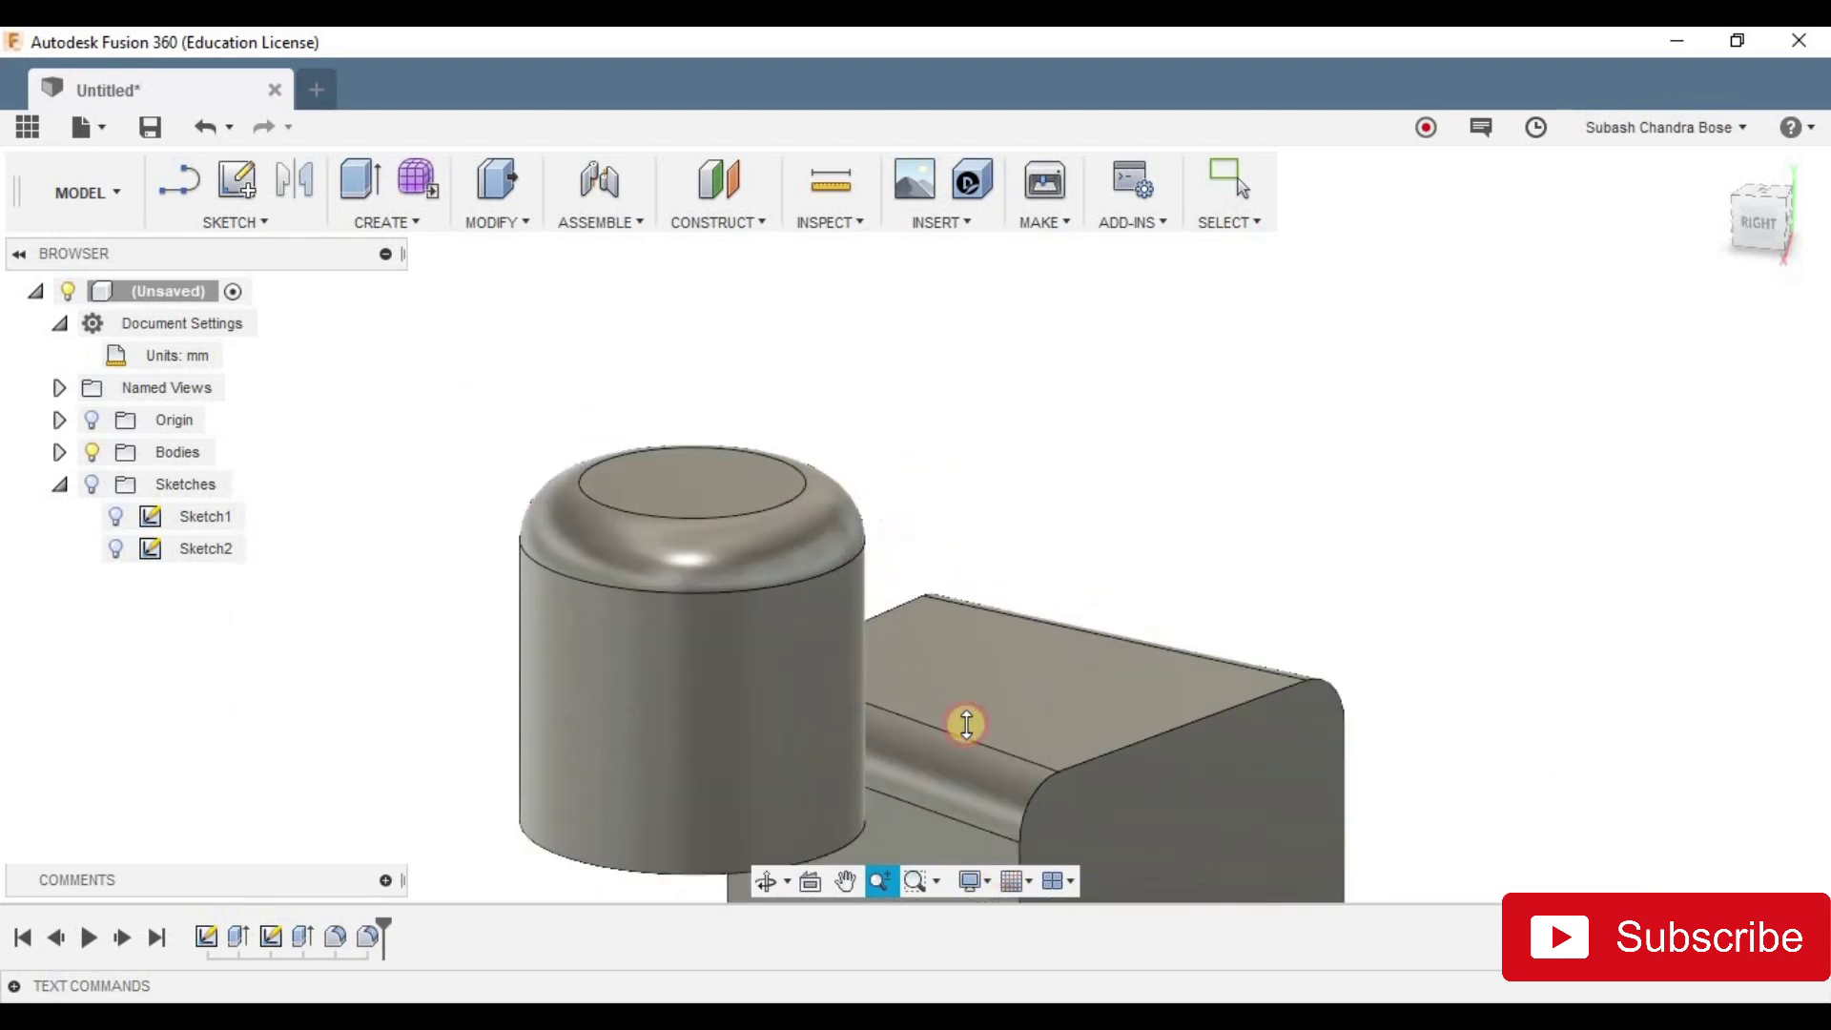
{"action": "scroll", "coordinate": [964, 722], "scroll_direction": "down", "scroll_amount": 2}
{"action": "left_click_drag", "start_coordinate": [505, 537], "coordinate": [997, 532]}
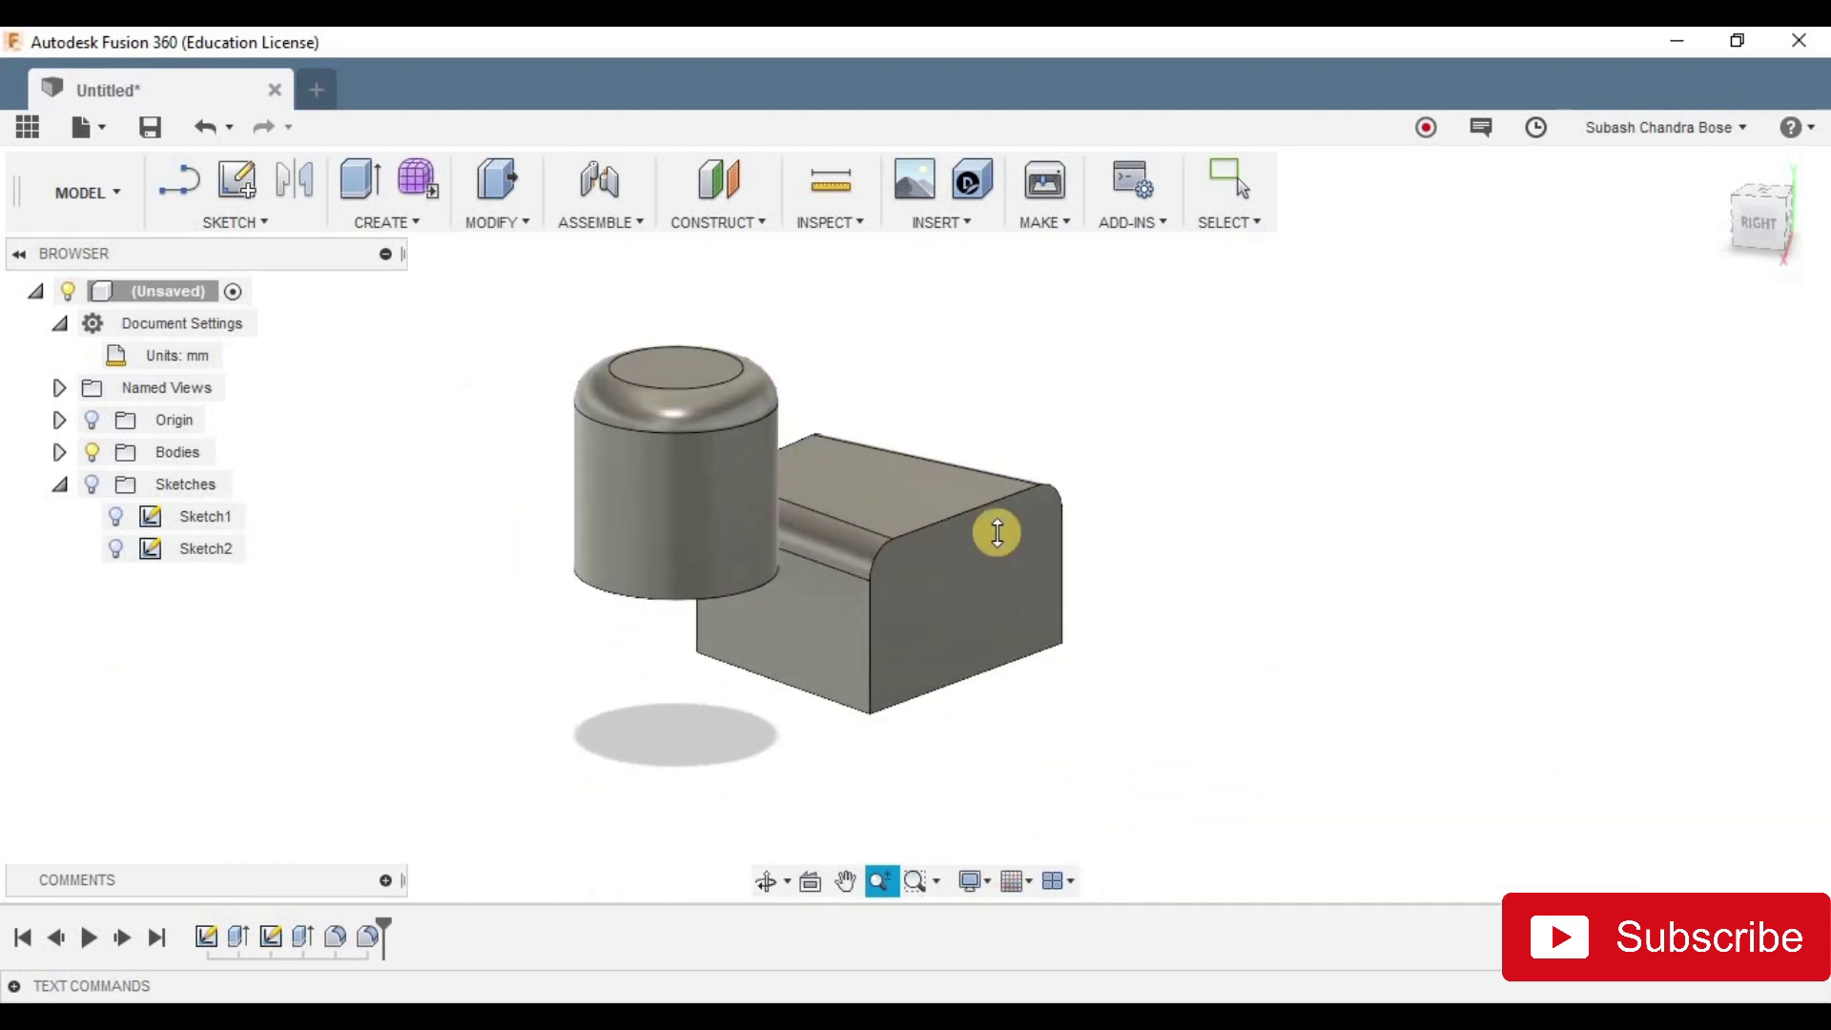
Step: Measure the distance between the upper and lower straight edges of the box's side face, and close the measurement
{"action": "left_click", "coordinate": [1755, 208]}
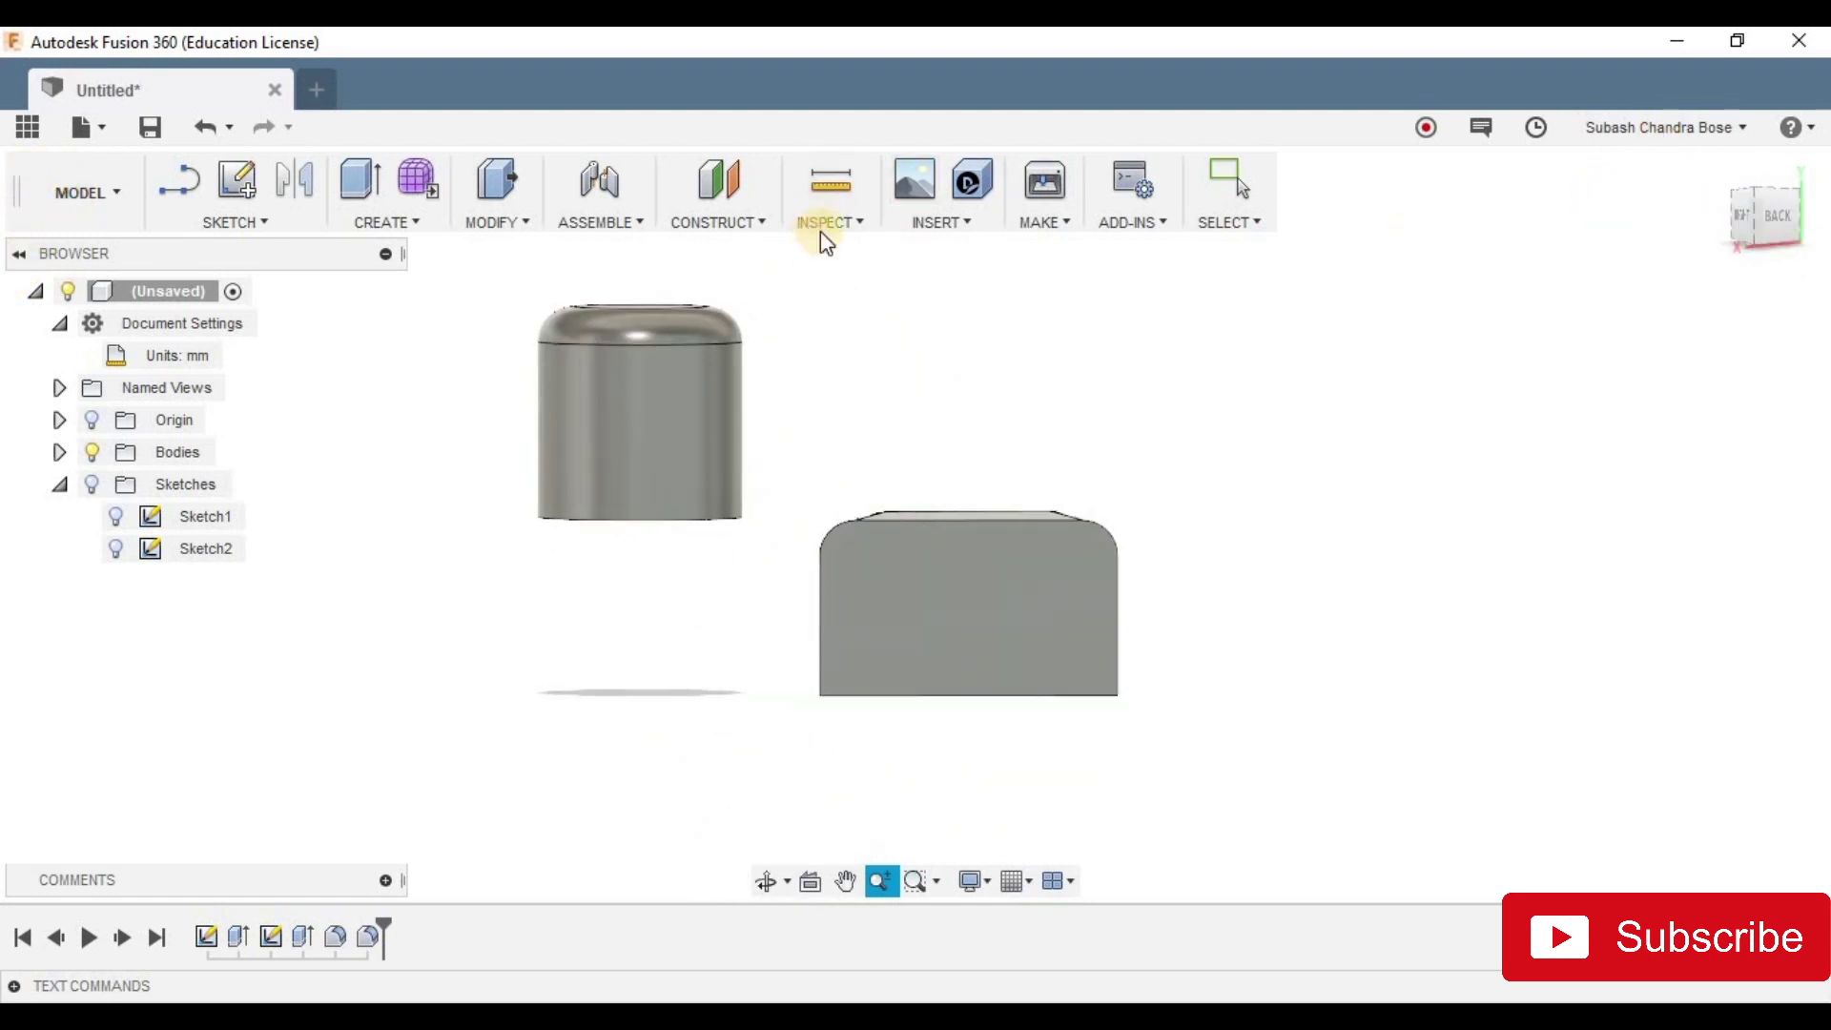
{"action": "left_click", "coordinate": [824, 225]}
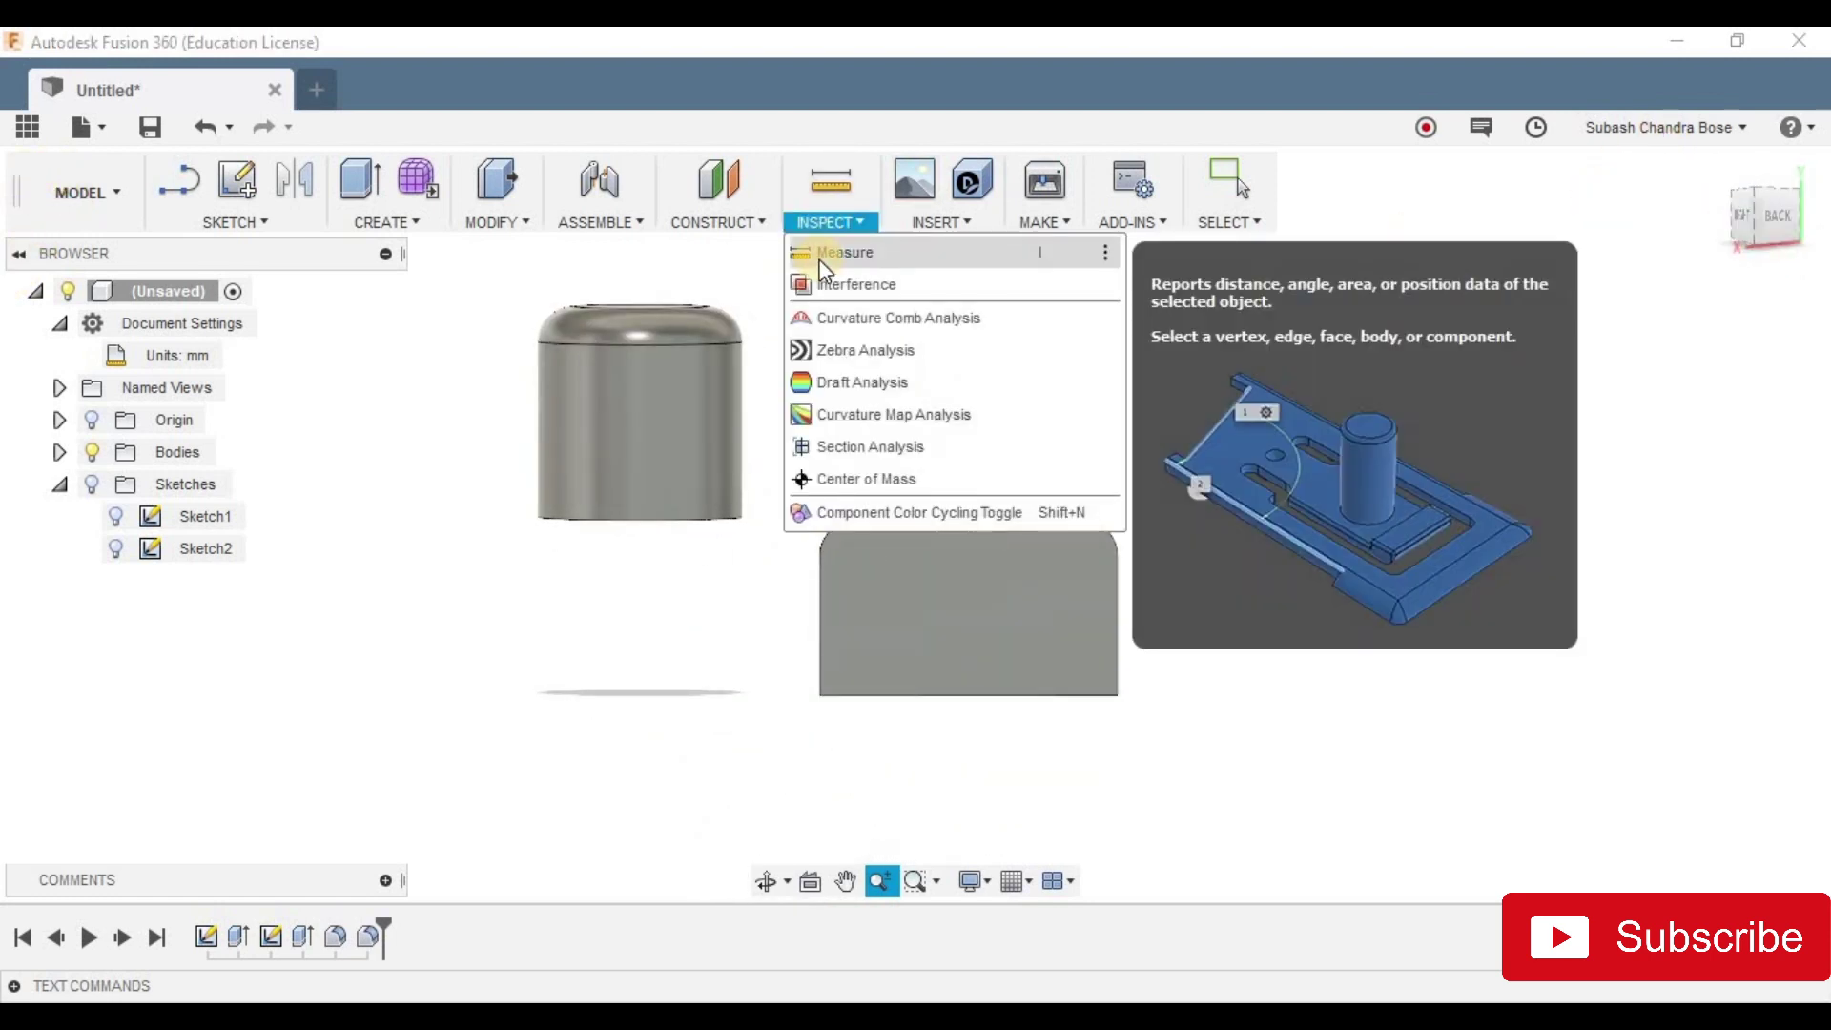
{"action": "left_click", "coordinate": [824, 258]}
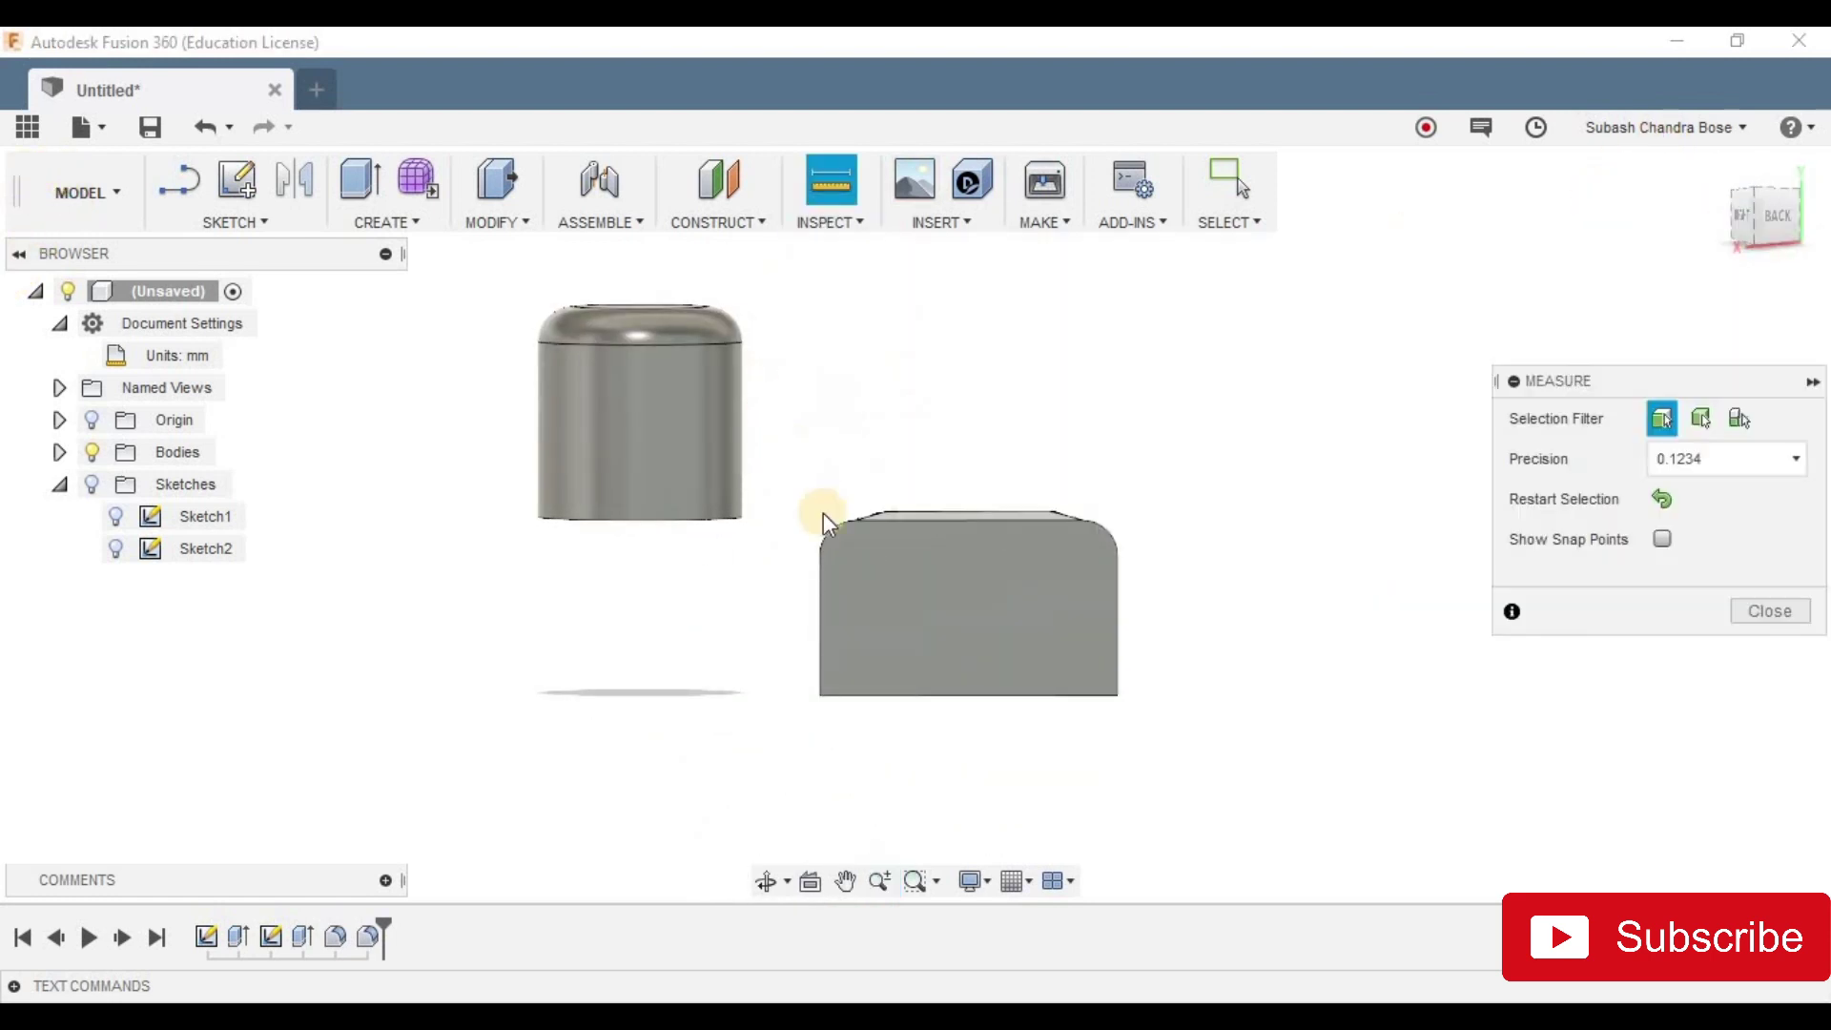
{"action": "left_click", "coordinate": [936, 523]}
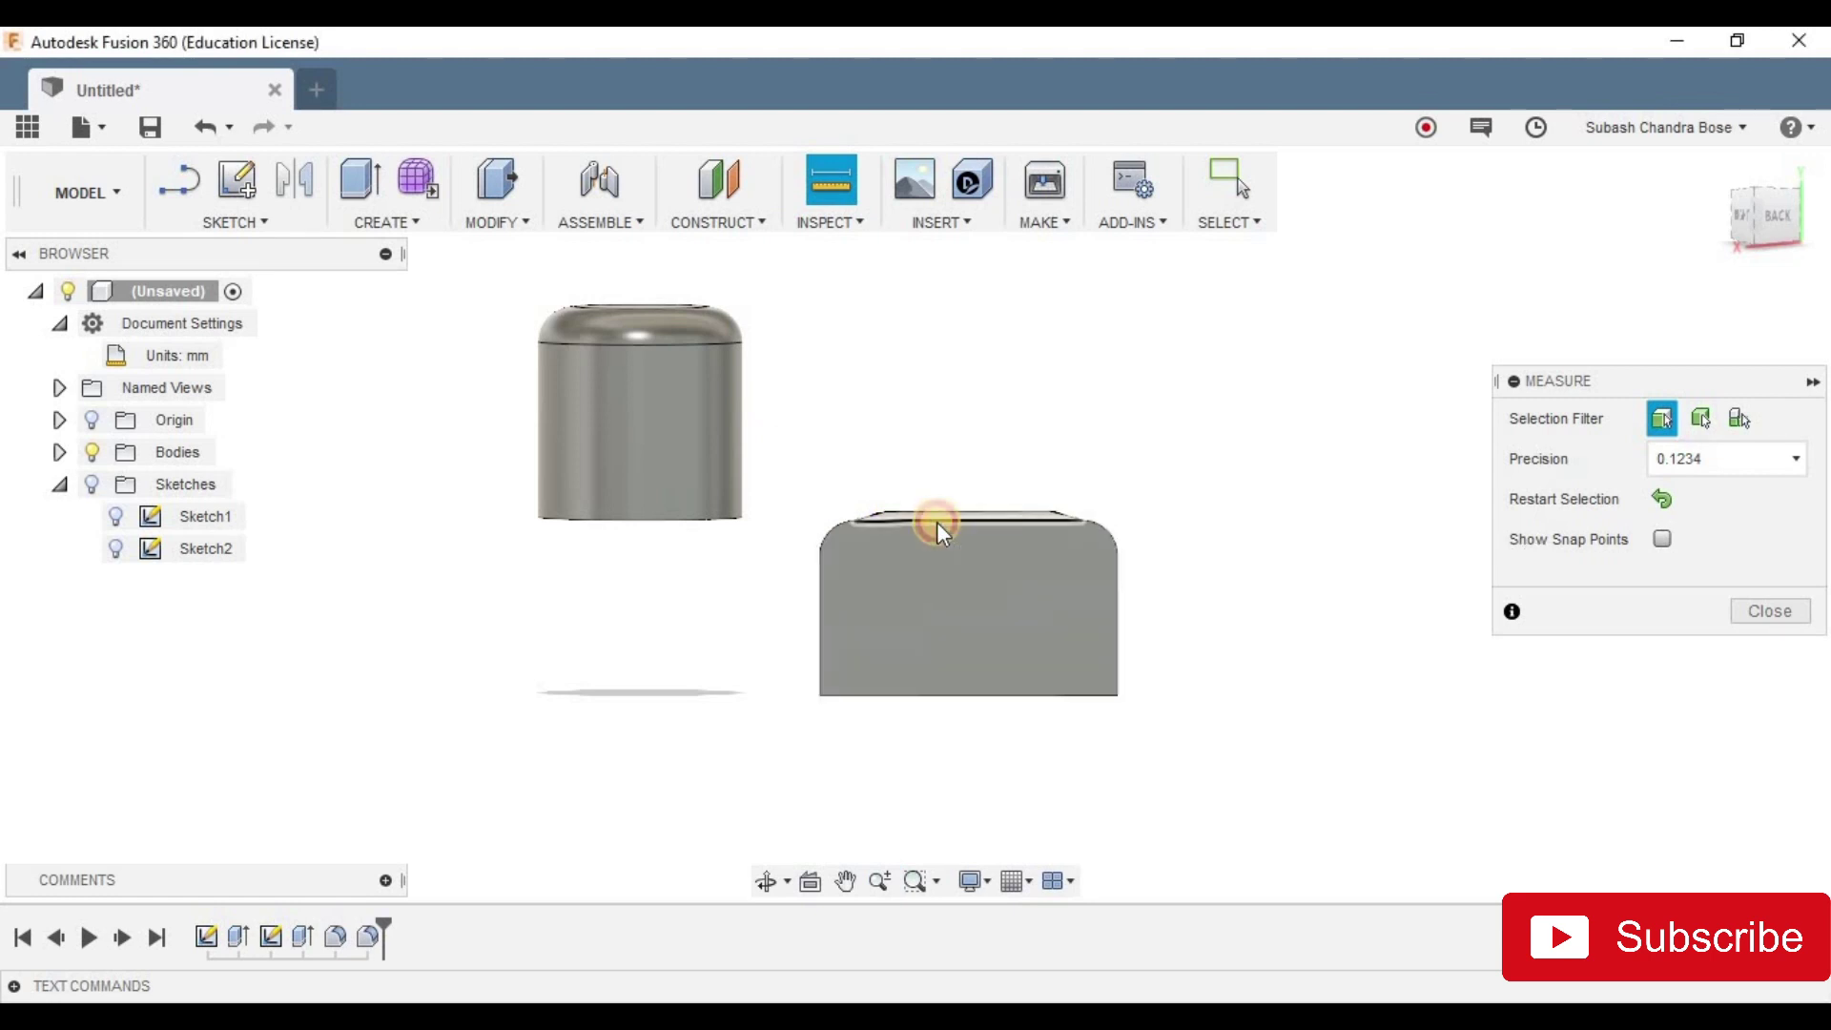
{"action": "left_click", "coordinate": [923, 694]}
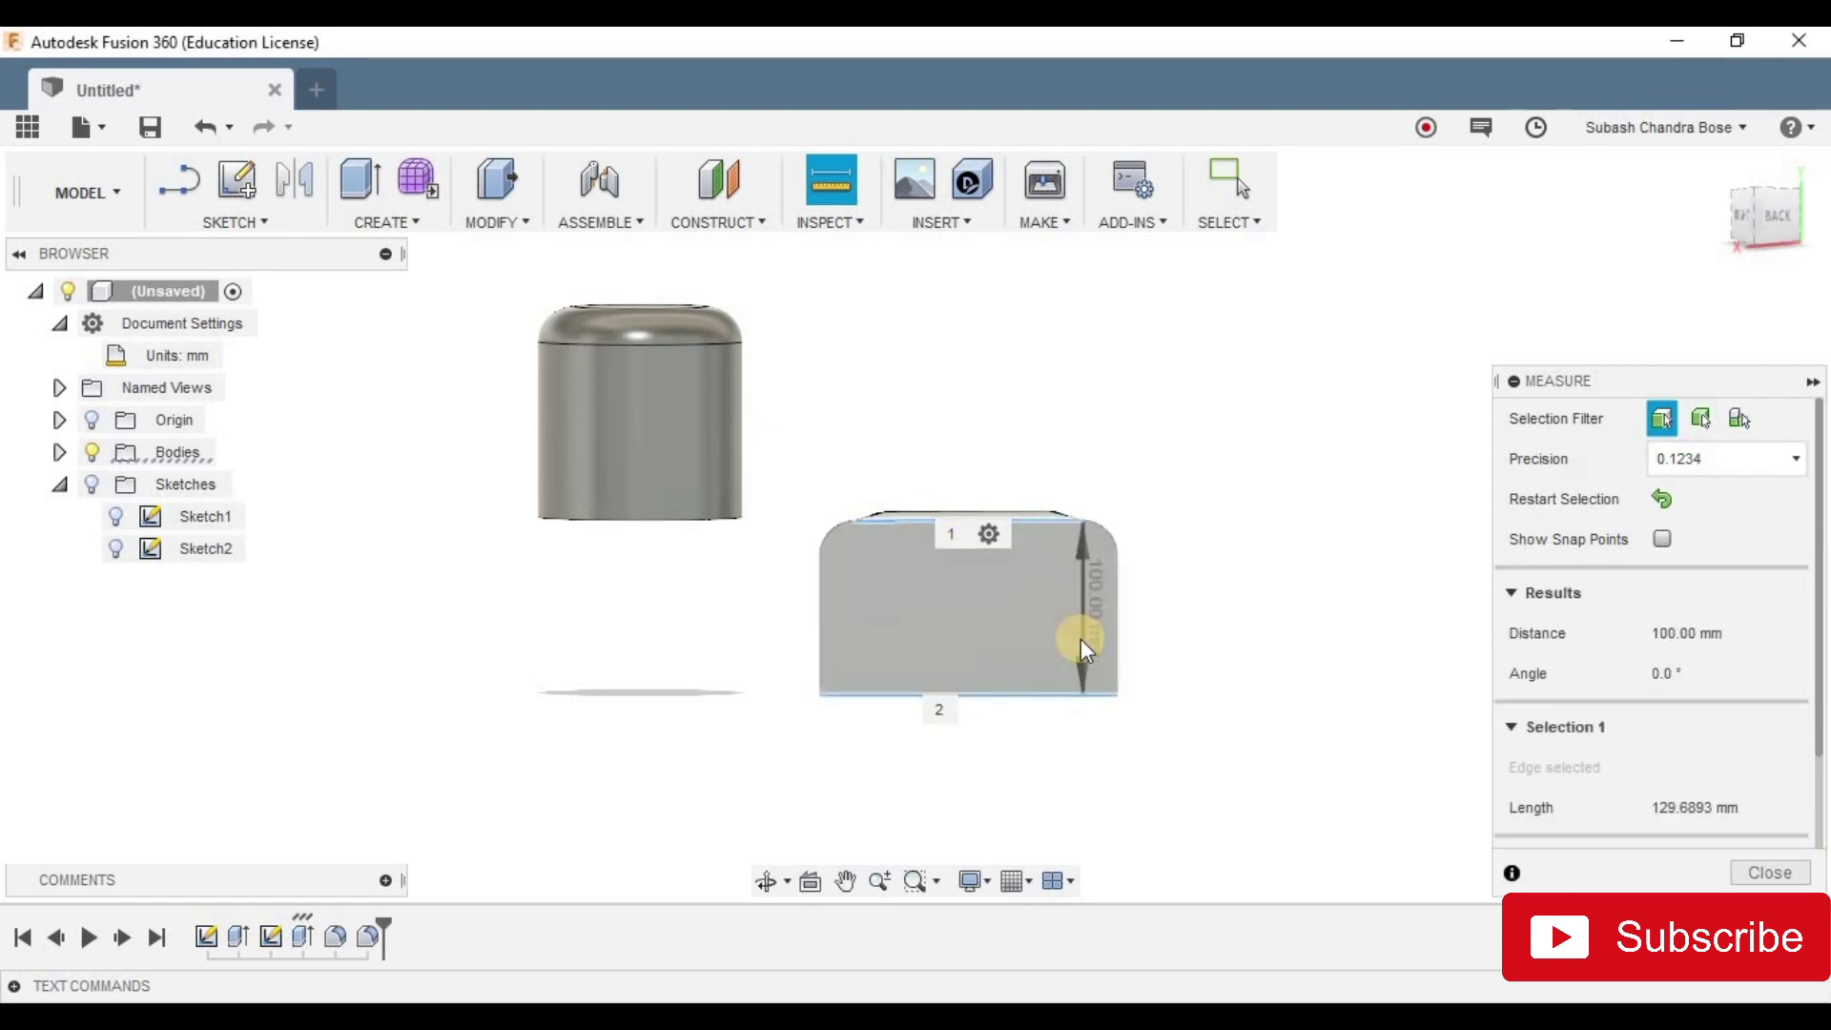
{"action": "scroll", "coordinate": [1182, 682], "scroll_direction": "down", "scroll_amount": 3}
{"action": "scroll", "coordinate": [1141, 646], "scroll_direction": "up", "scroll_amount": 8}
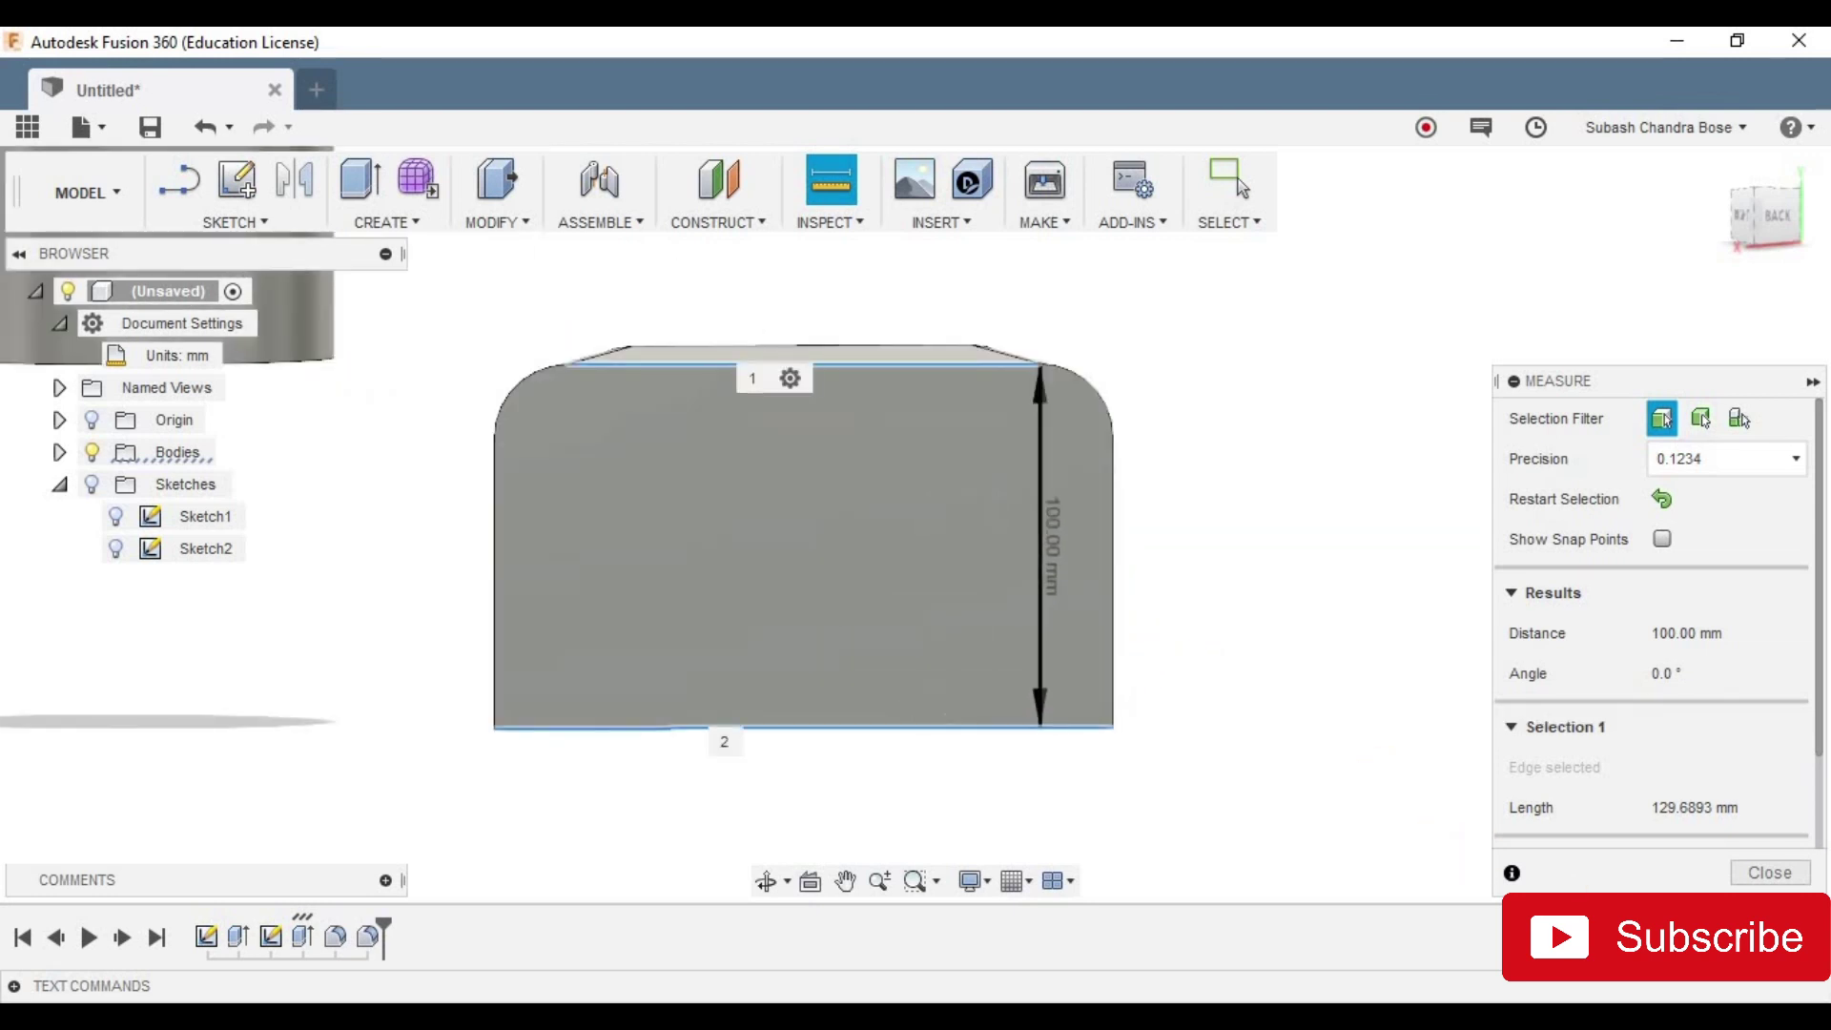
{"action": "left_click", "coordinate": [1754, 875]}
{"action": "left_click", "coordinate": [935, 223]}
{"action": "left_click", "coordinate": [828, 221]}
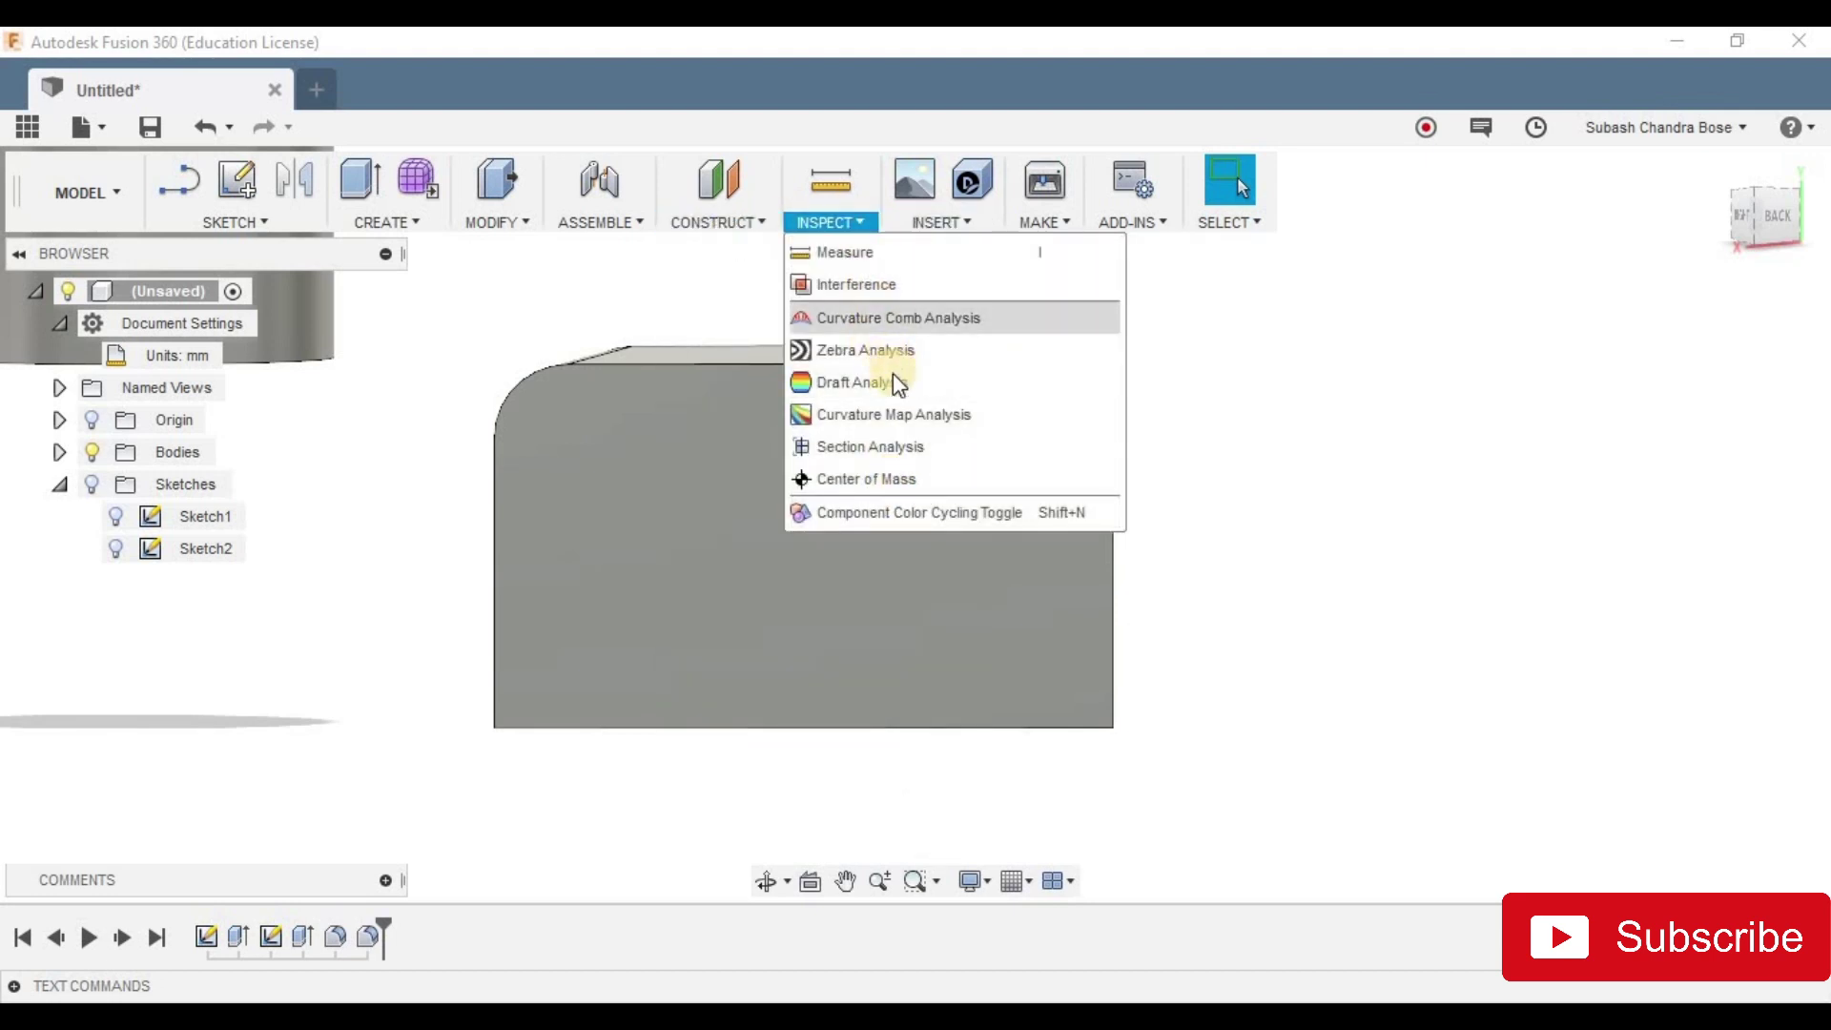
{"action": "left_click", "coordinate": [592, 219]}
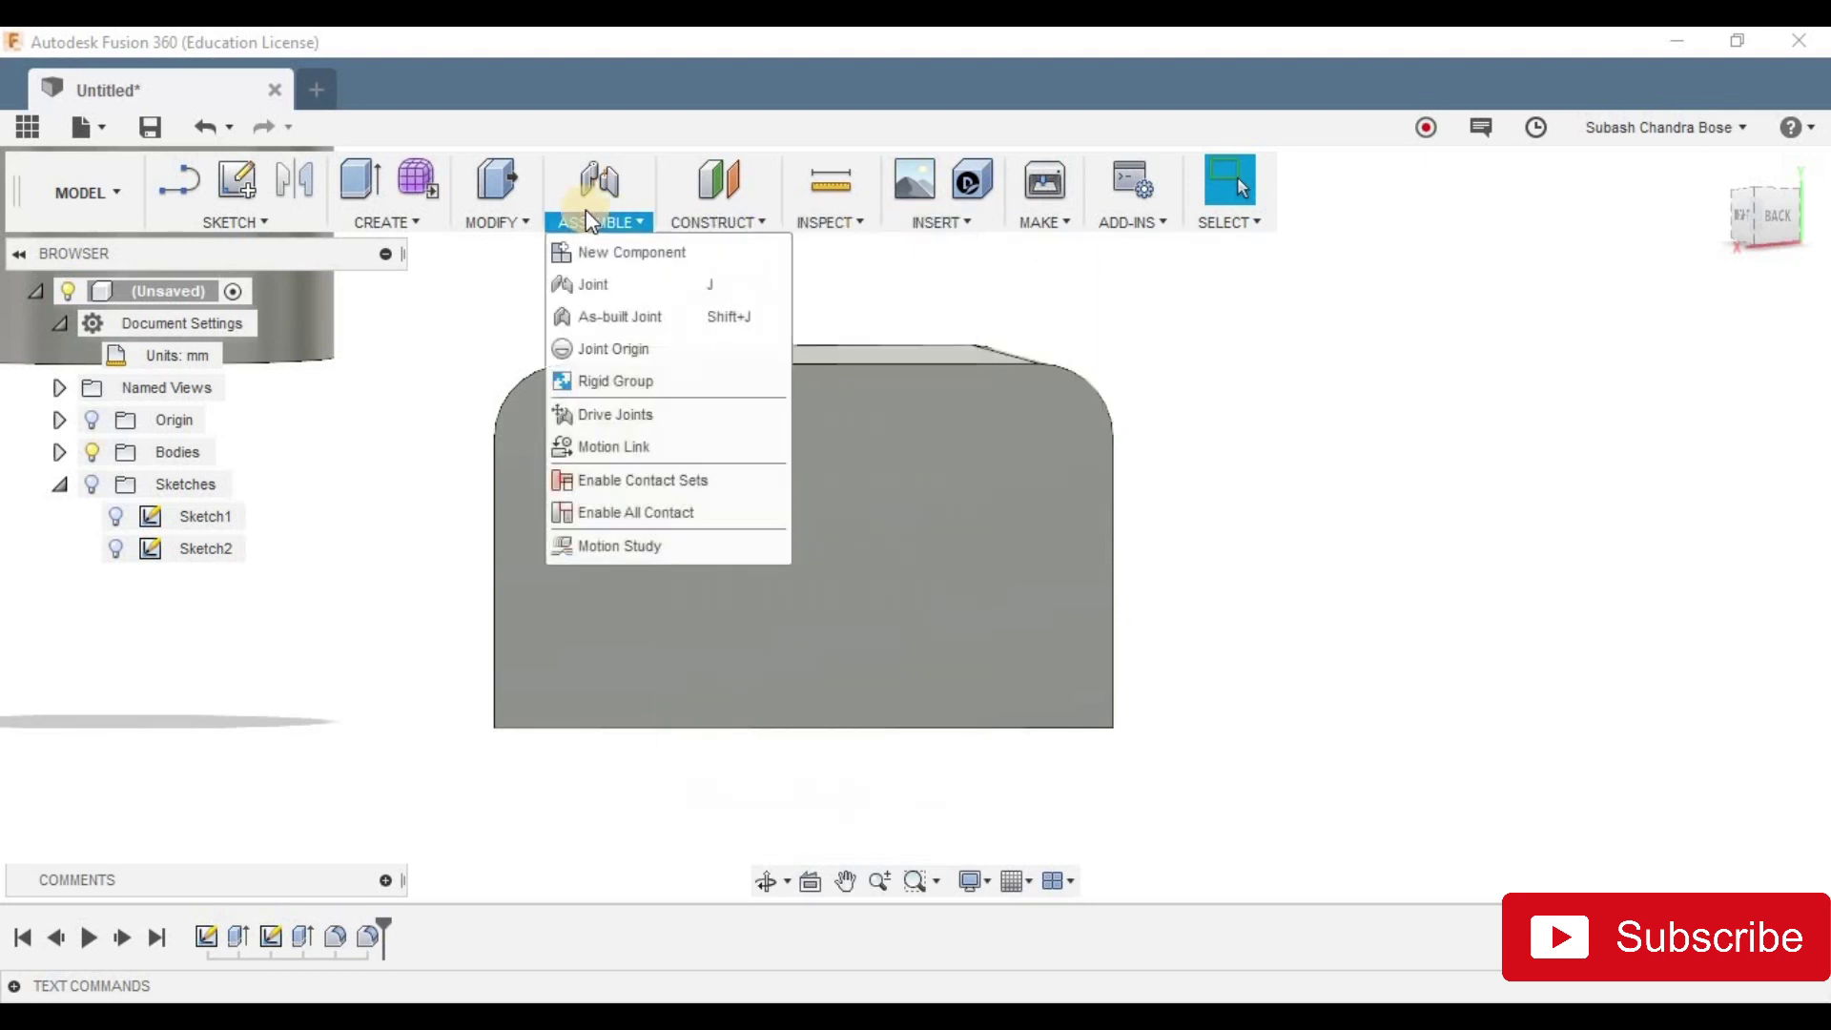
{"action": "left_click", "coordinate": [921, 218]}
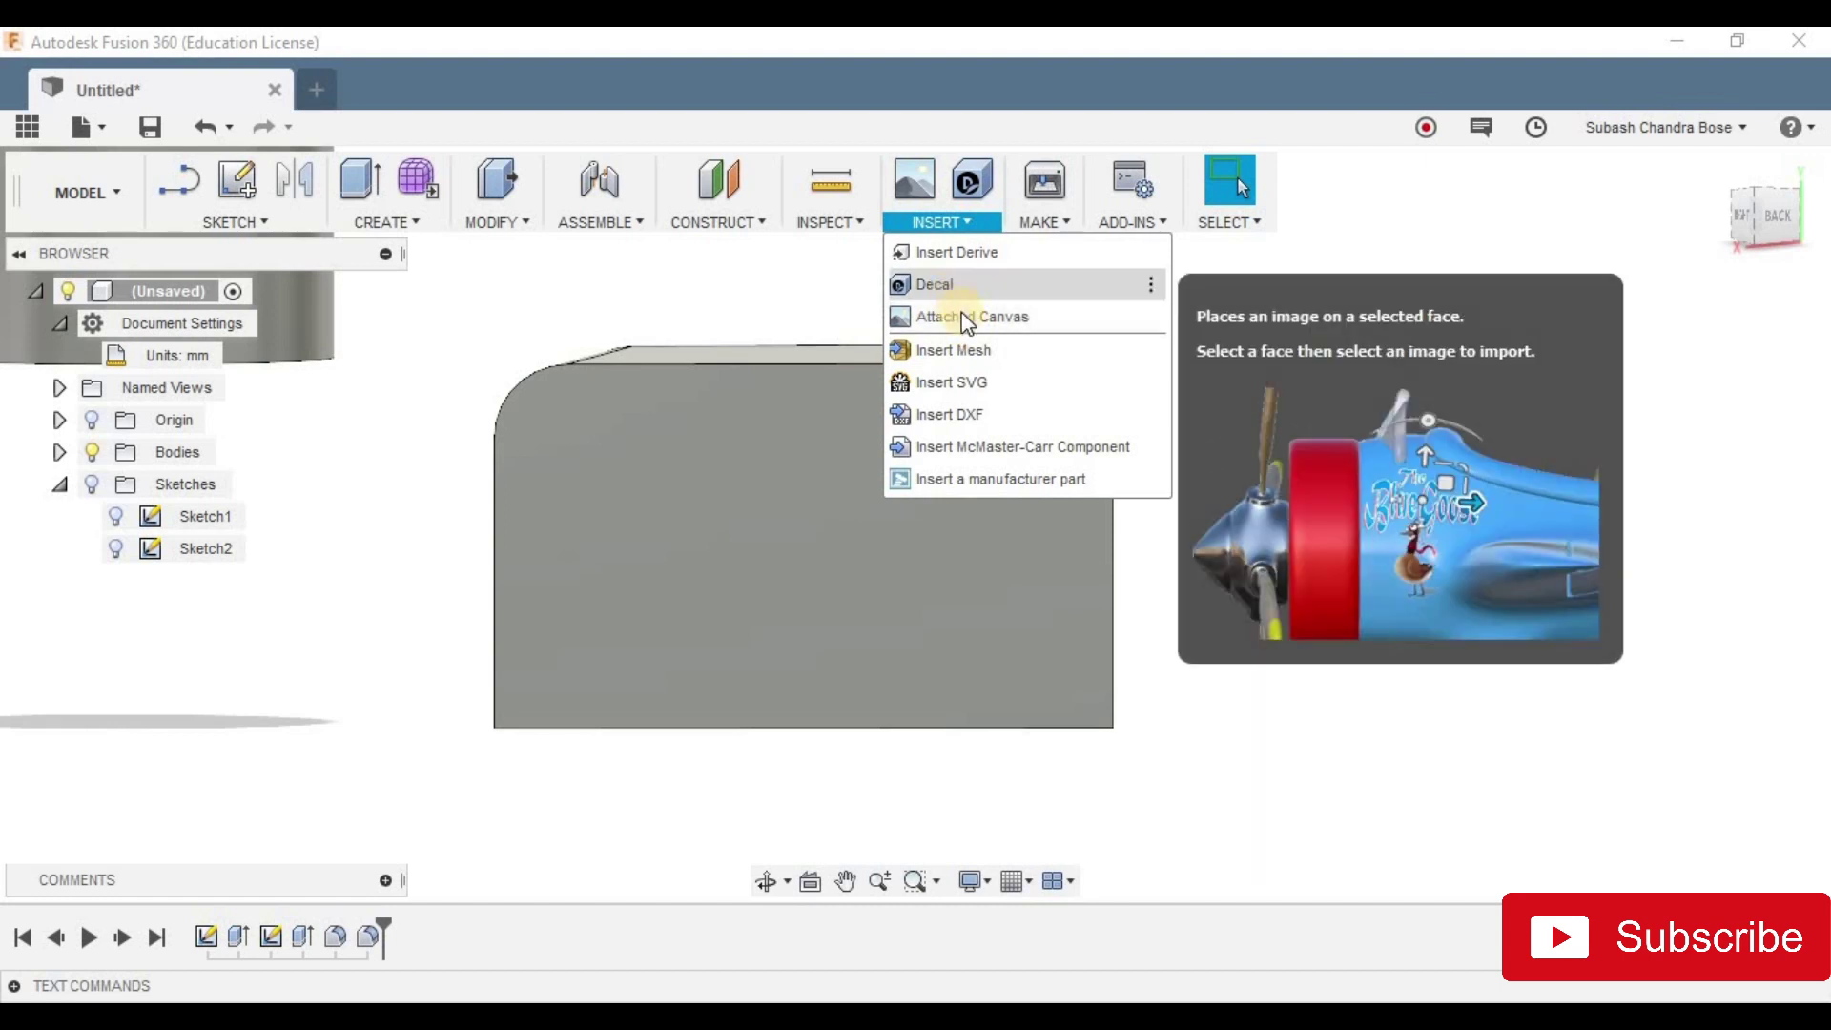
{"action": "left_click", "coordinate": [1278, 351]}
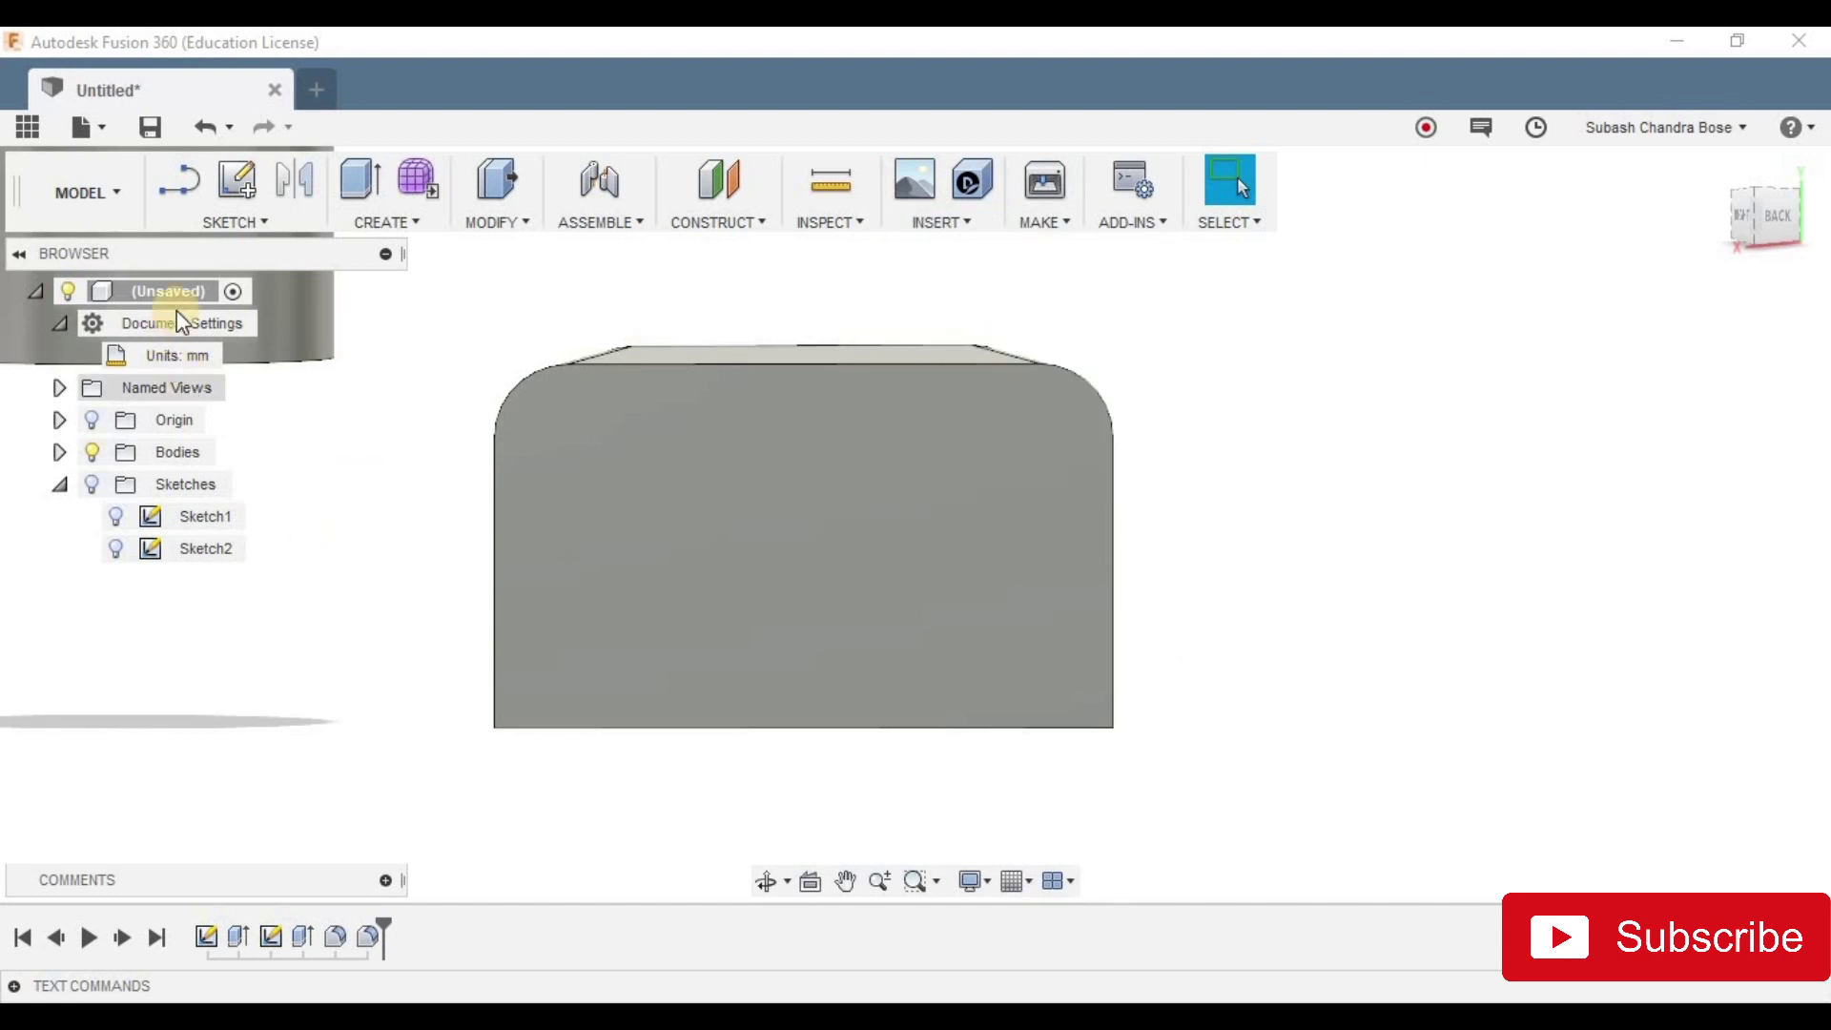
Step: Undo the fillets on both bodies and the change of document units
{"action": "left_click", "coordinate": [210, 124]}
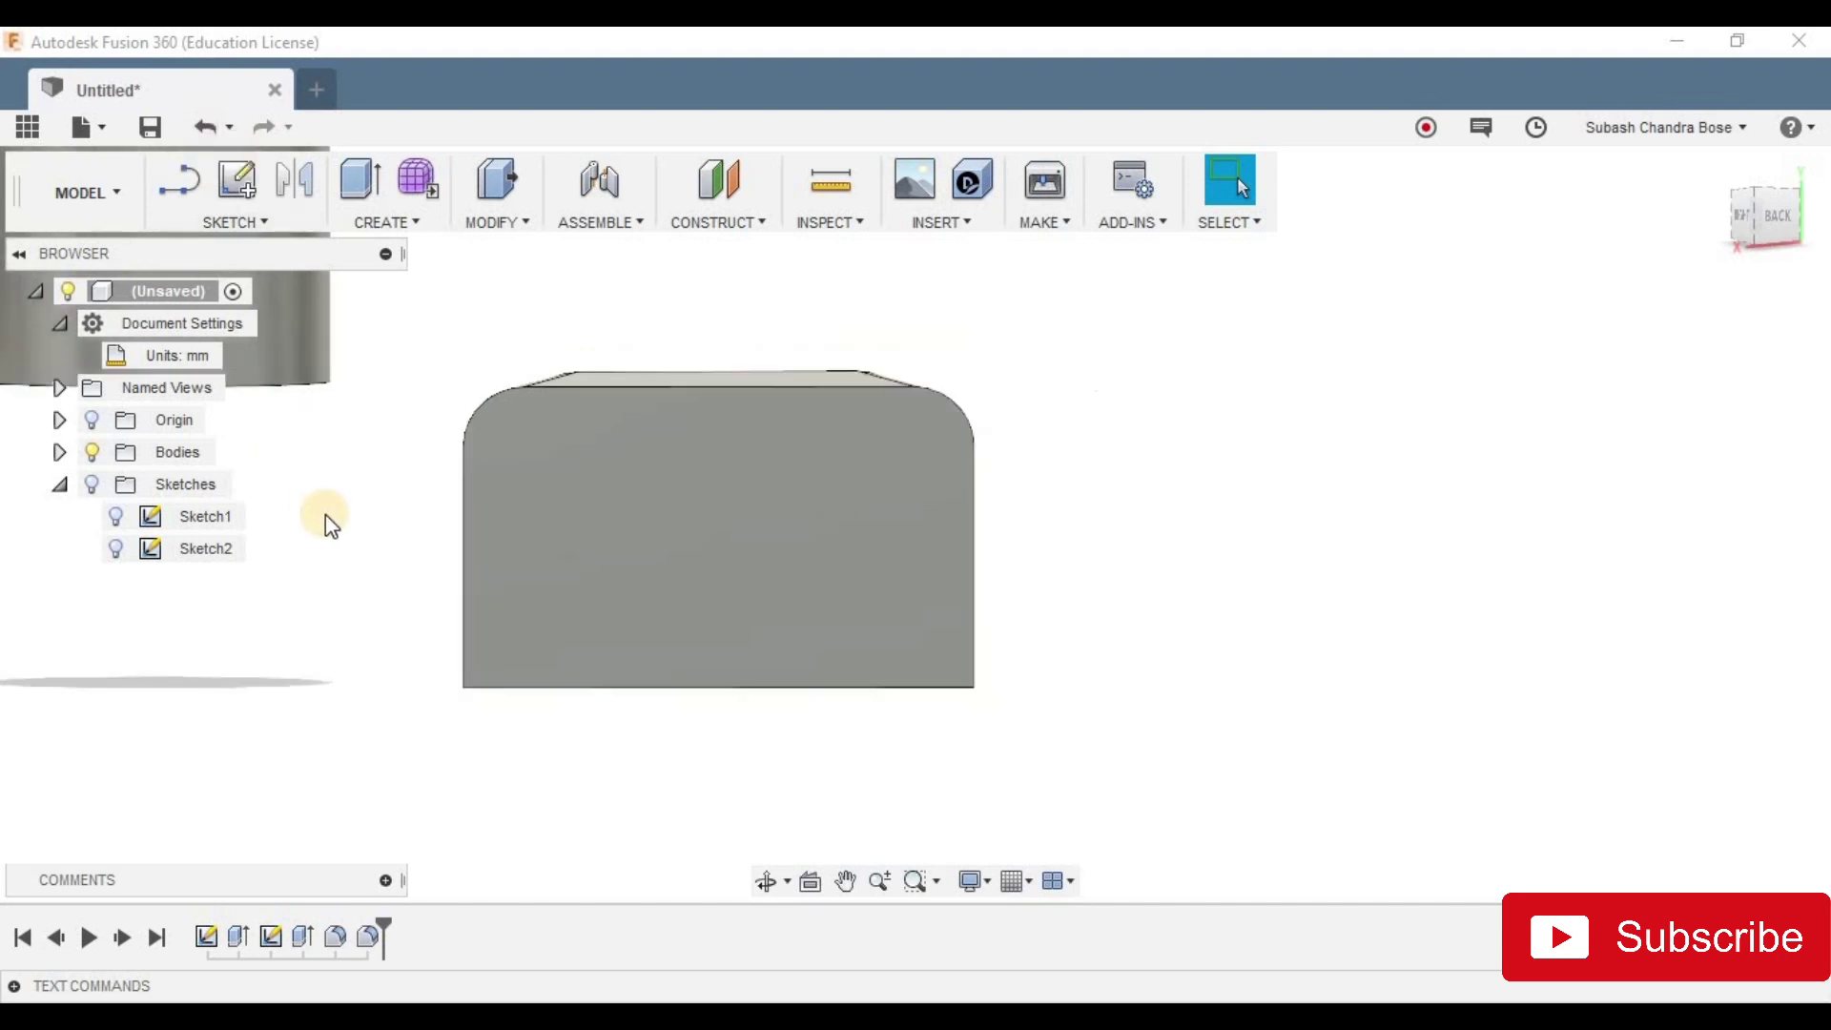
{"action": "left_click", "coordinate": [186, 124]}
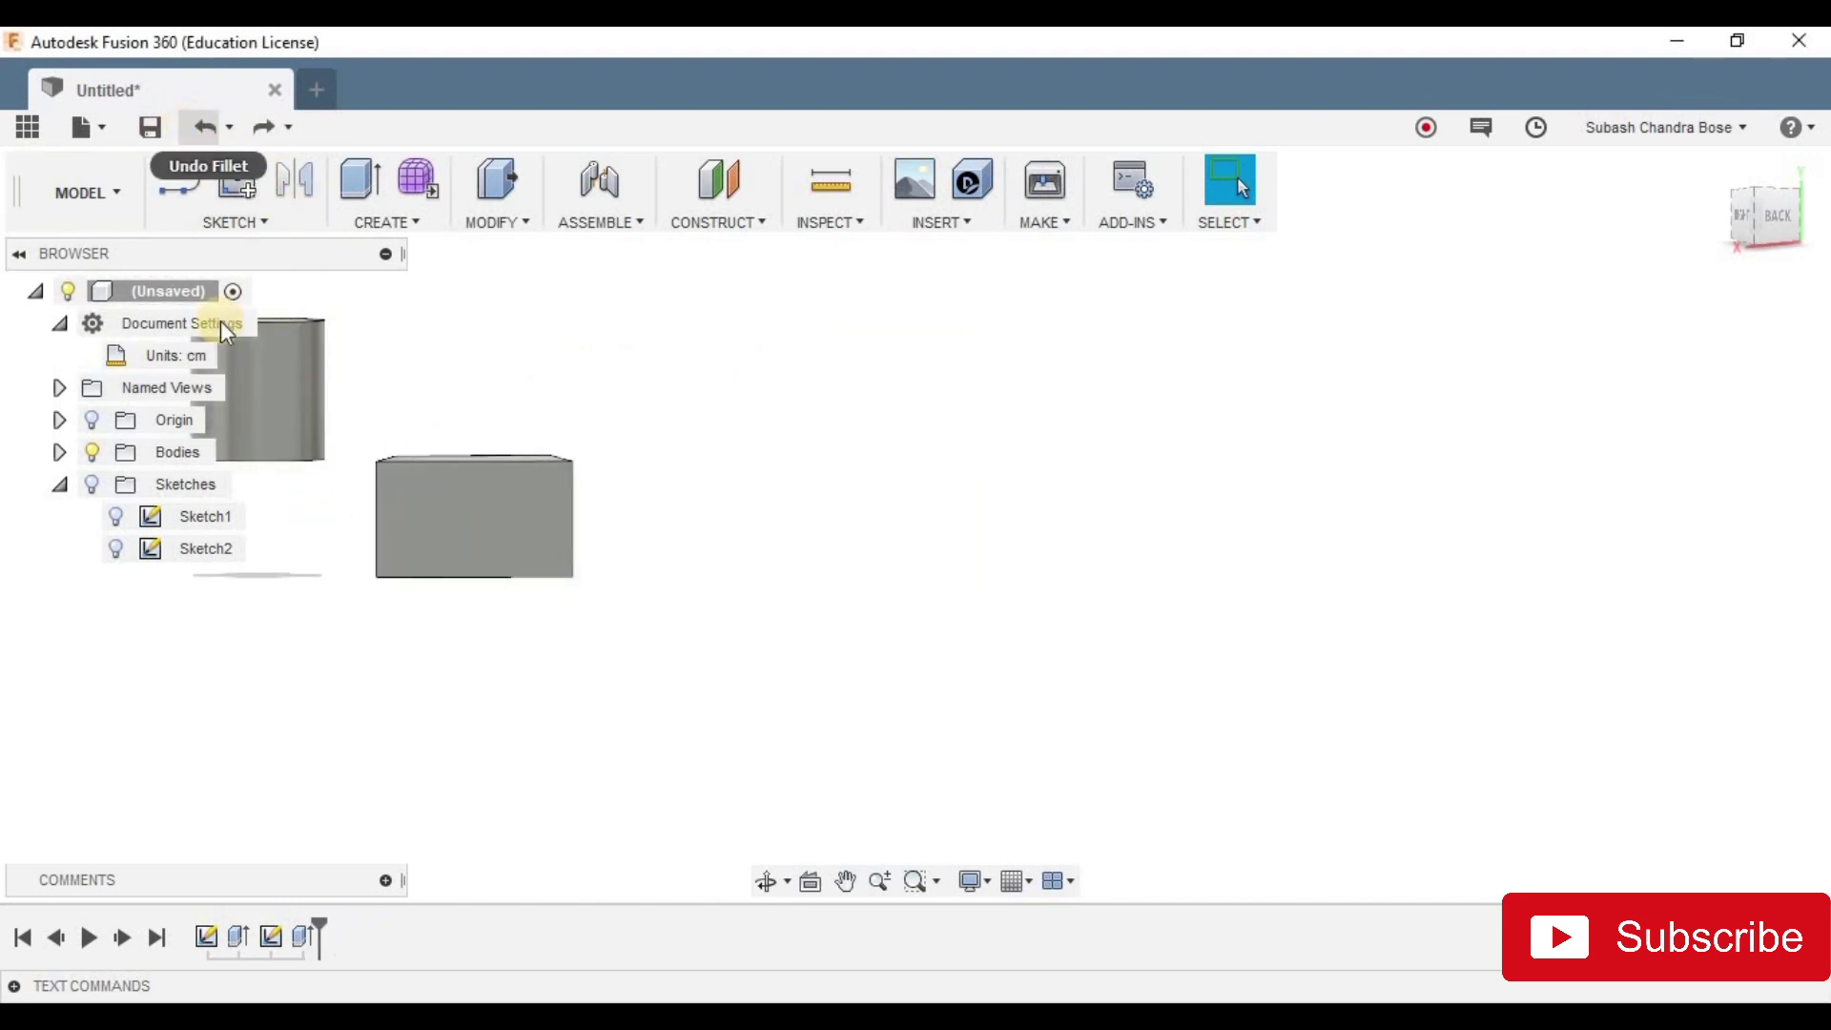
{"action": "middle_click_drag", "start_coordinate": [259, 548], "coordinate": [887, 505], "text": "shift"}
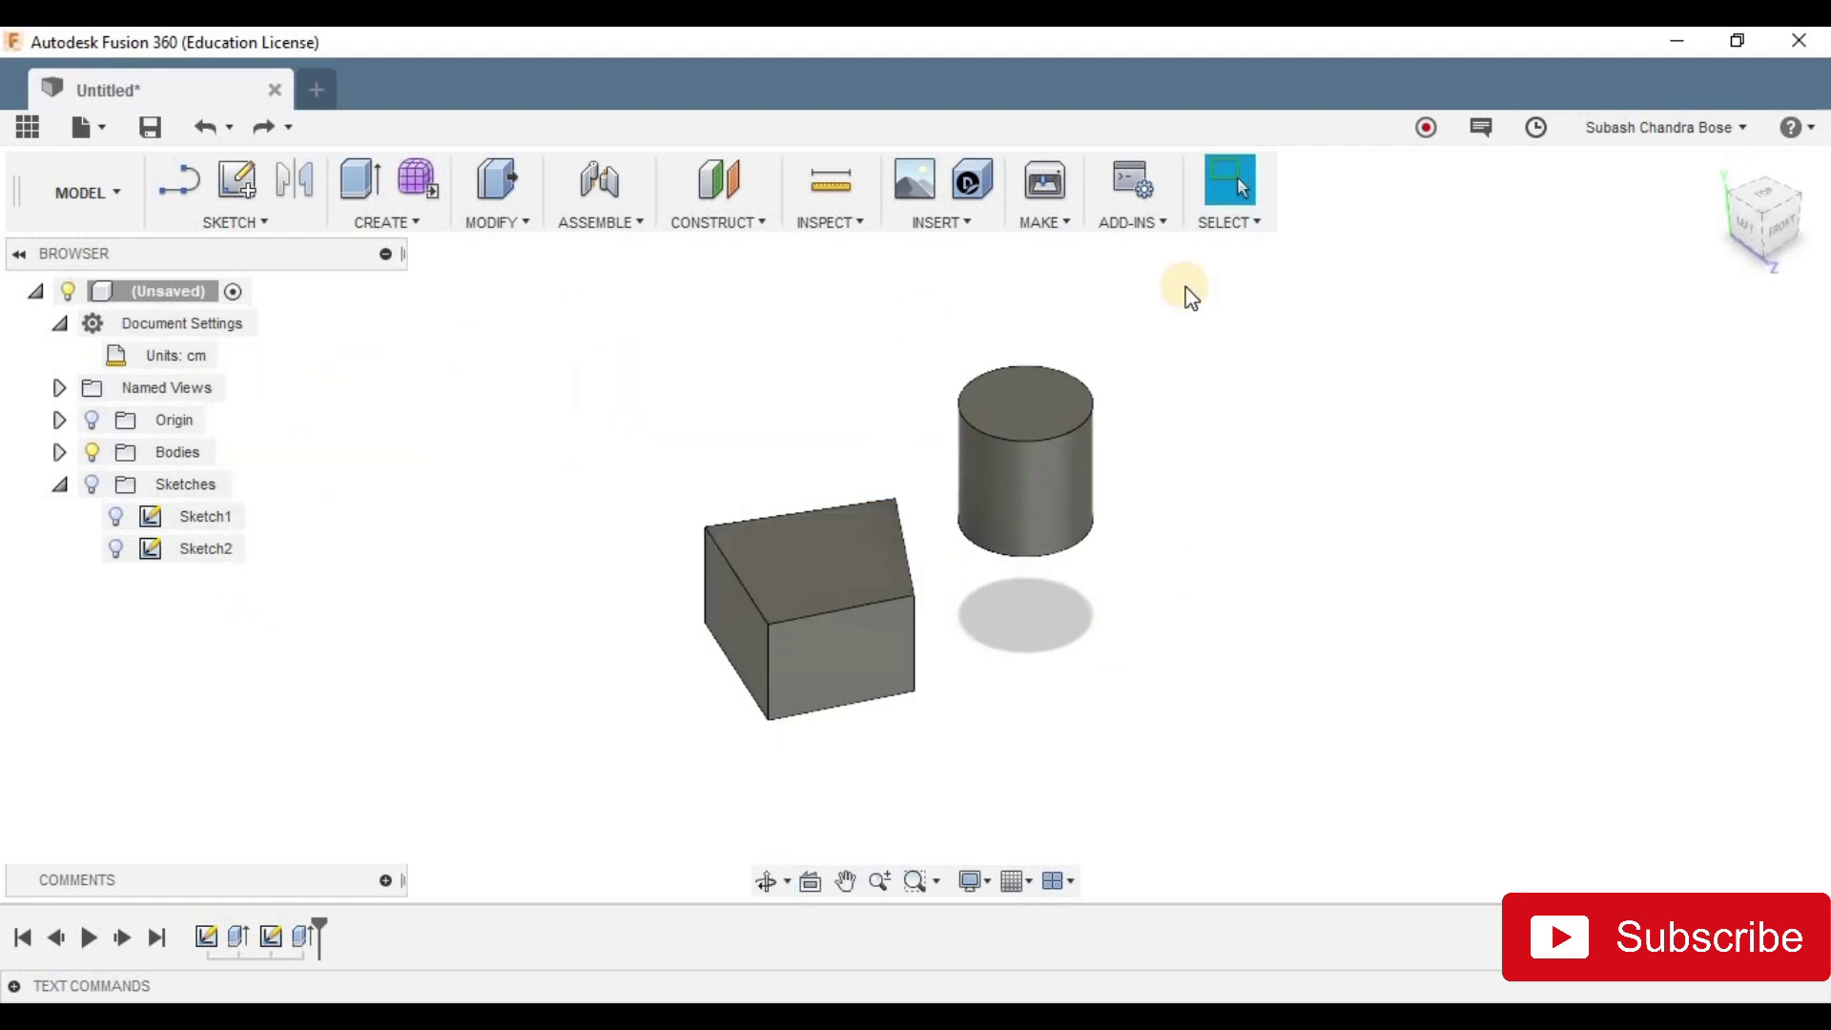